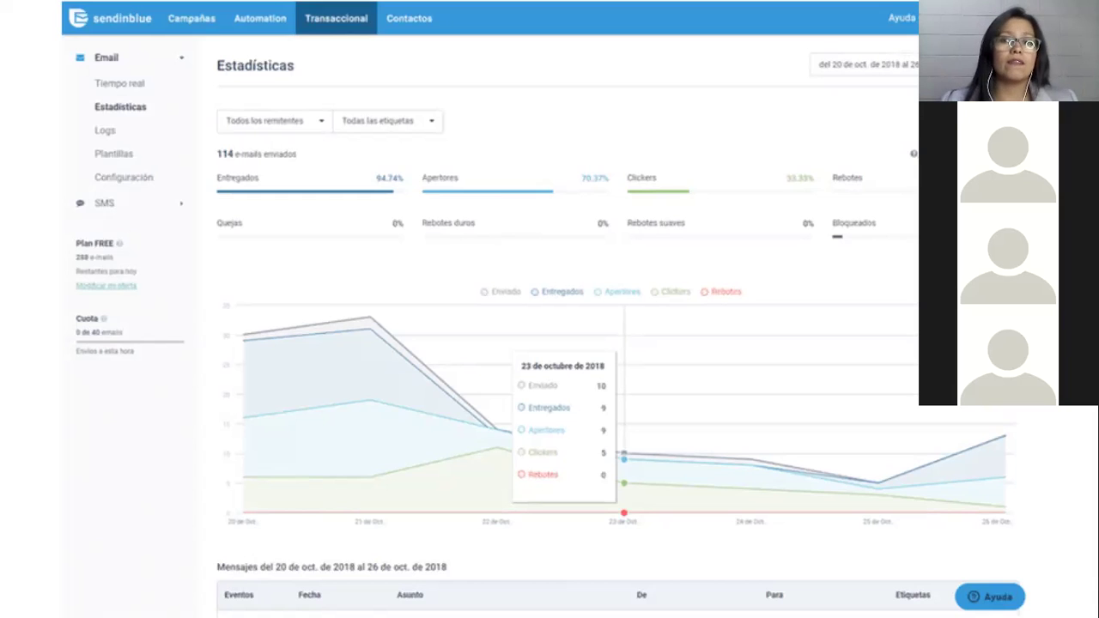
click(502, 259)
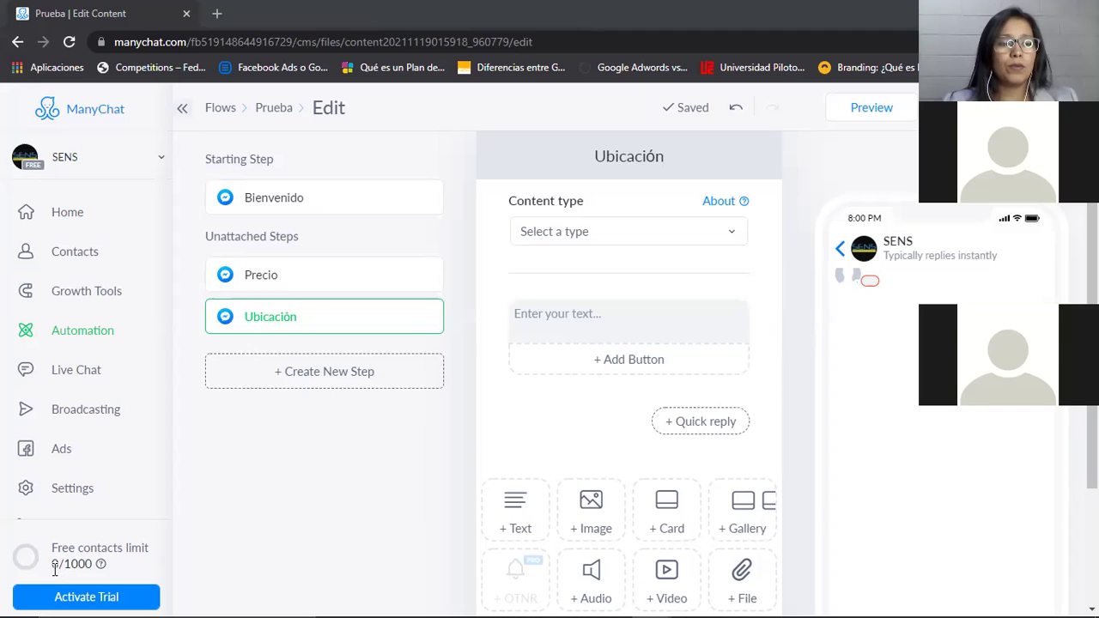
mouse_move(99, 570)
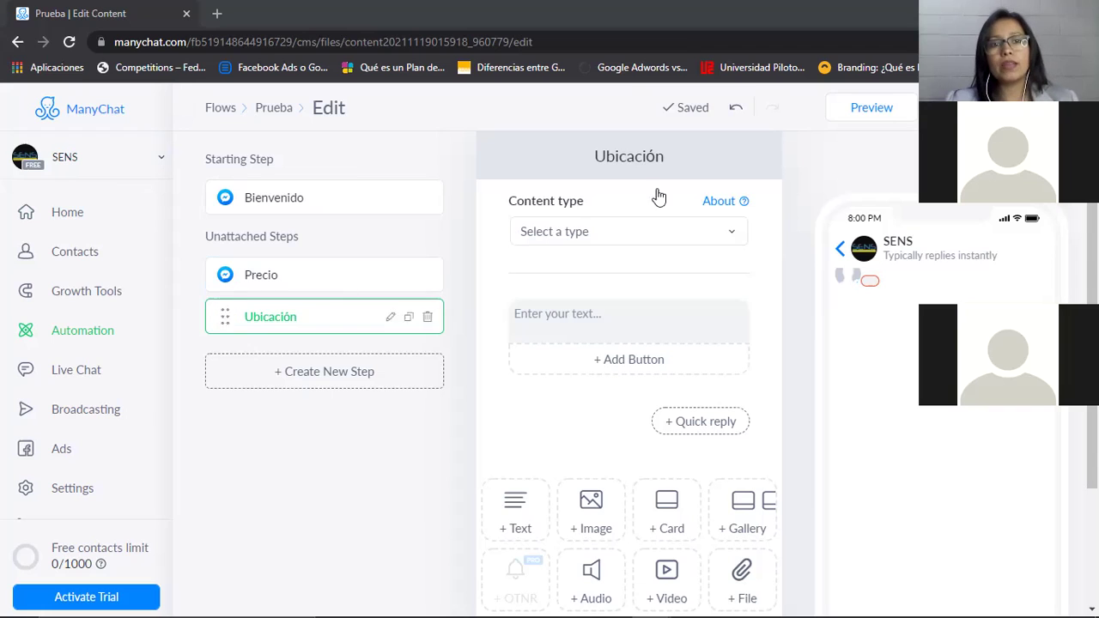
Open the Home page and translate it from English into Spanish
click(60, 222)
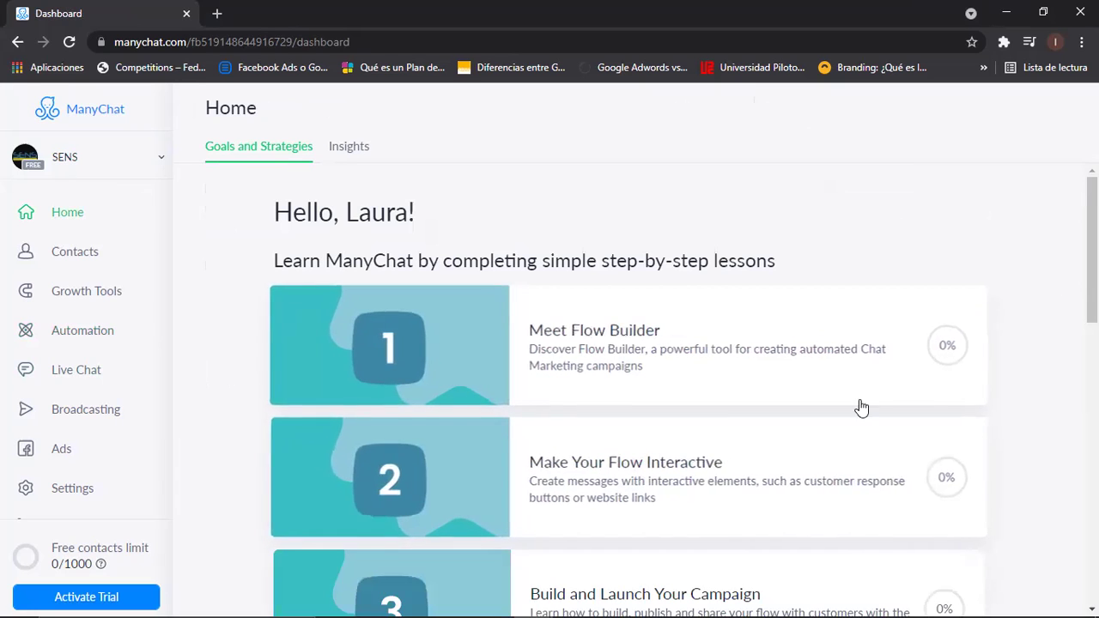
right_click(1036, 314)
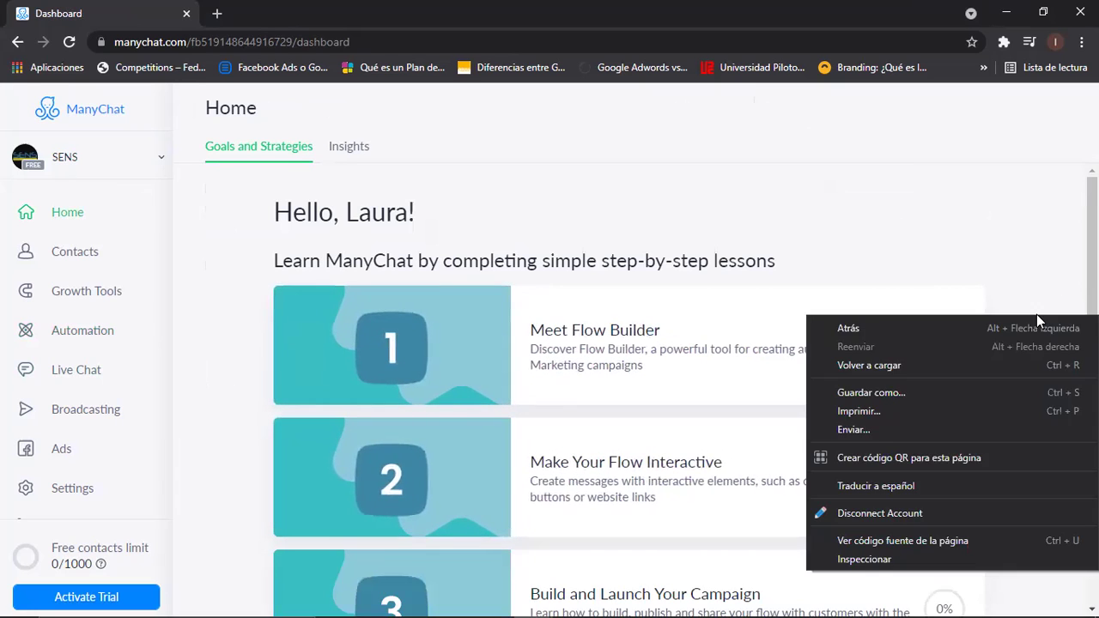
click(856, 488)
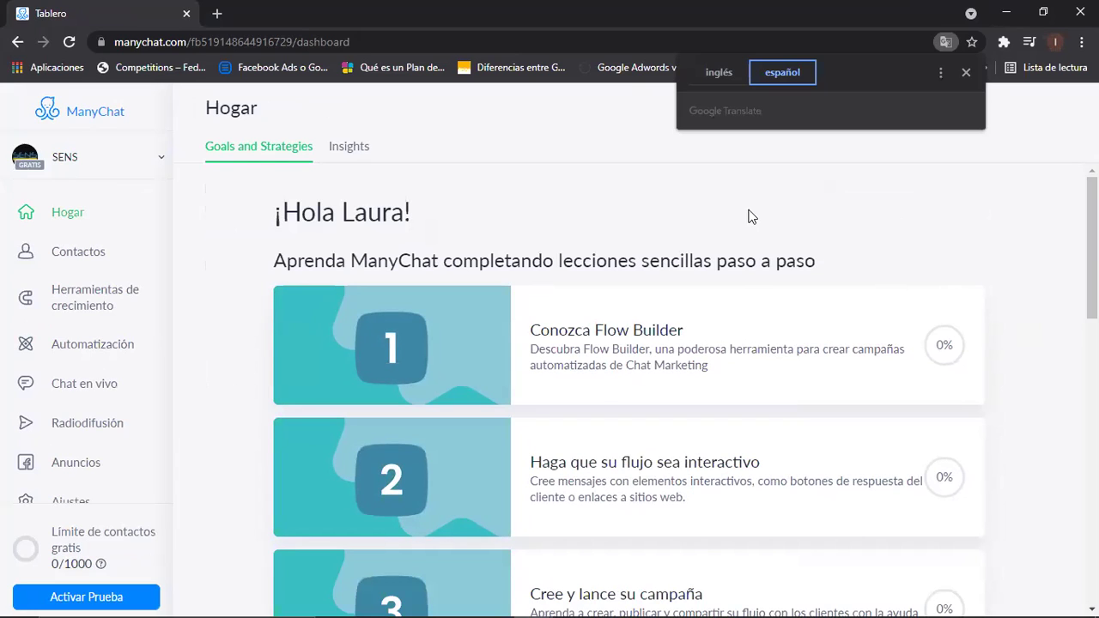
right_click(668, 185)
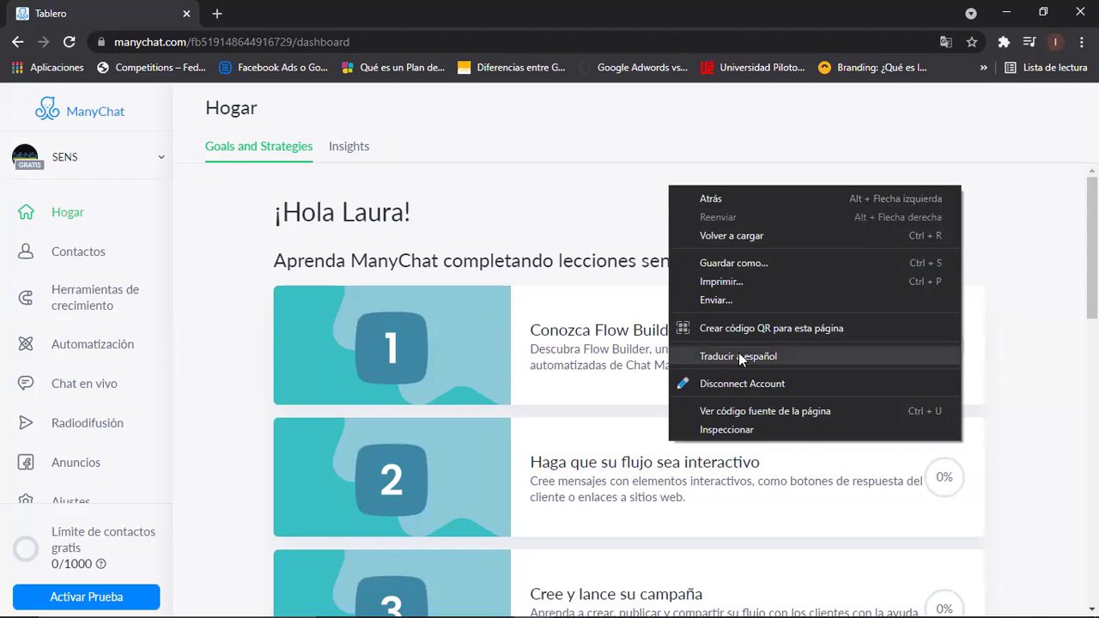
click(732, 152)
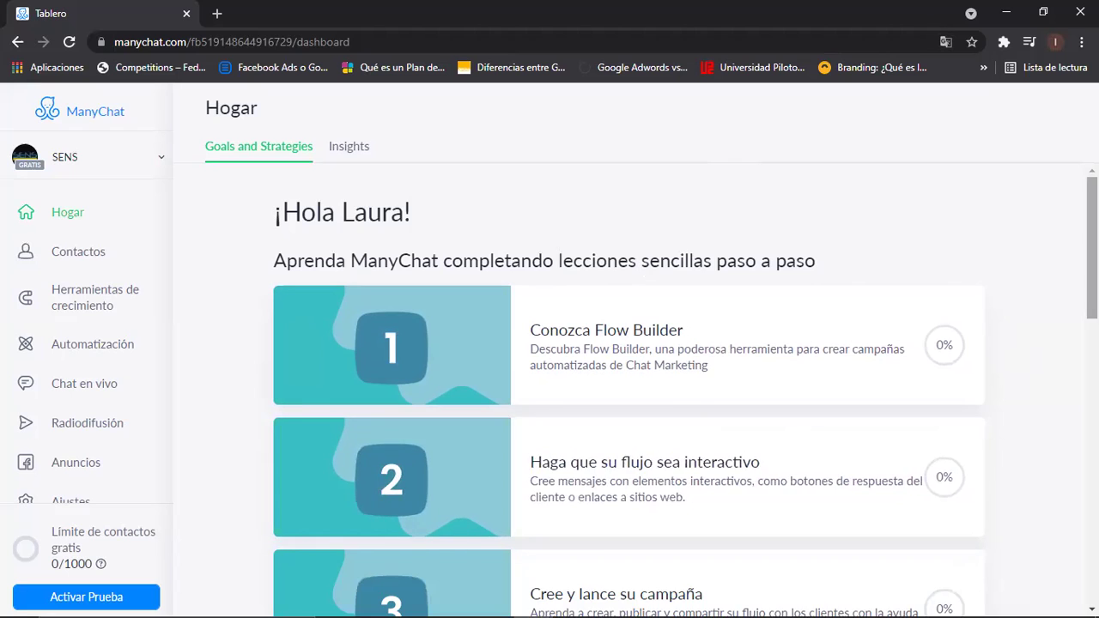
Look through the Home page's lessons, expert help and recommended strategies, and return to its beginning
scroll(630, 389, down, 3)
scroll(630, 389, down, 1)
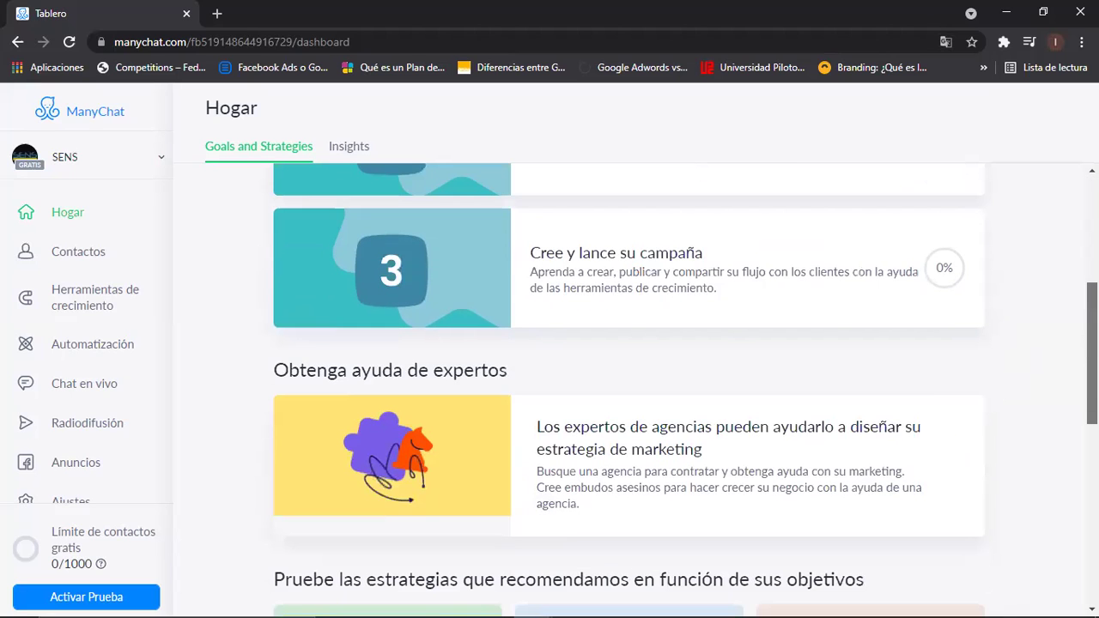
scroll(630, 389, down, 4)
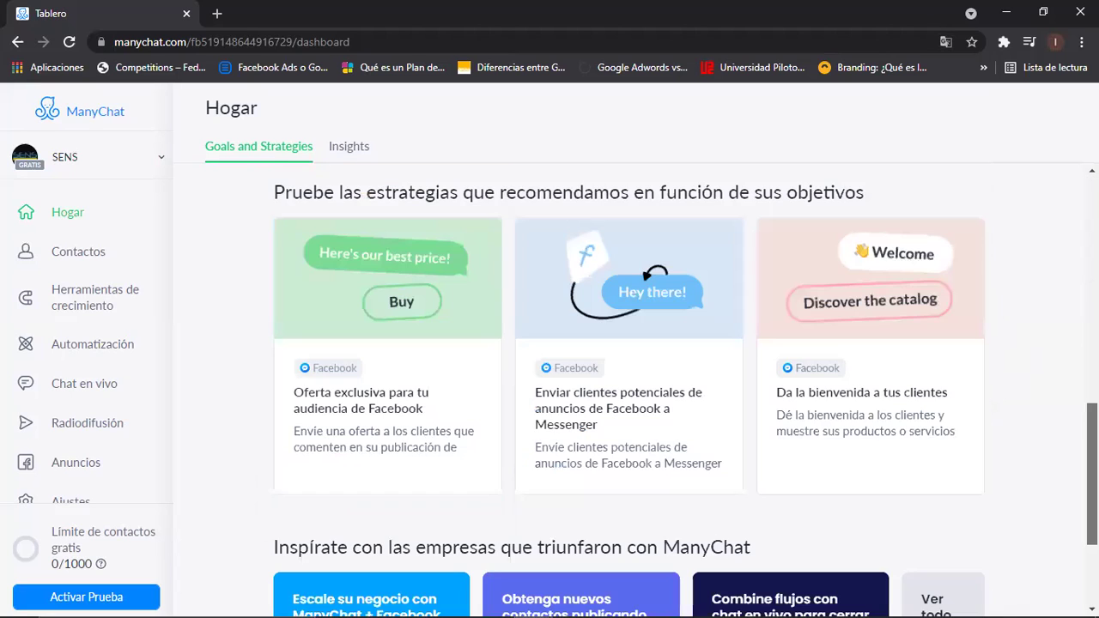
scroll(629, 389, up, 1)
scroll(629, 389, up, 3)
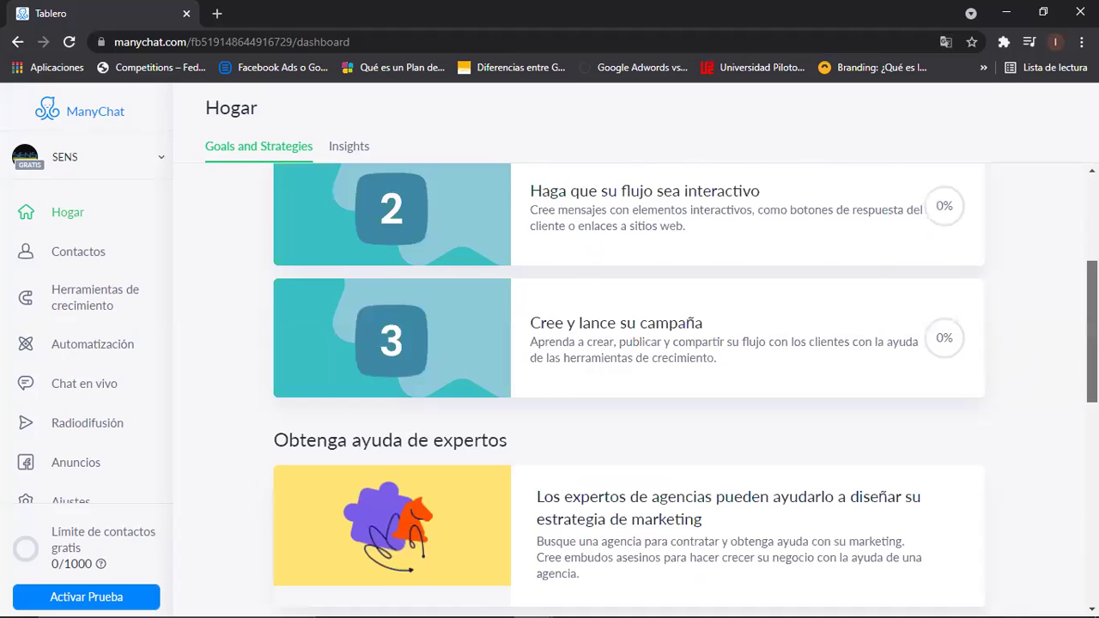
scroll(629, 389, up, 2)
scroll(630, 389, up, 1)
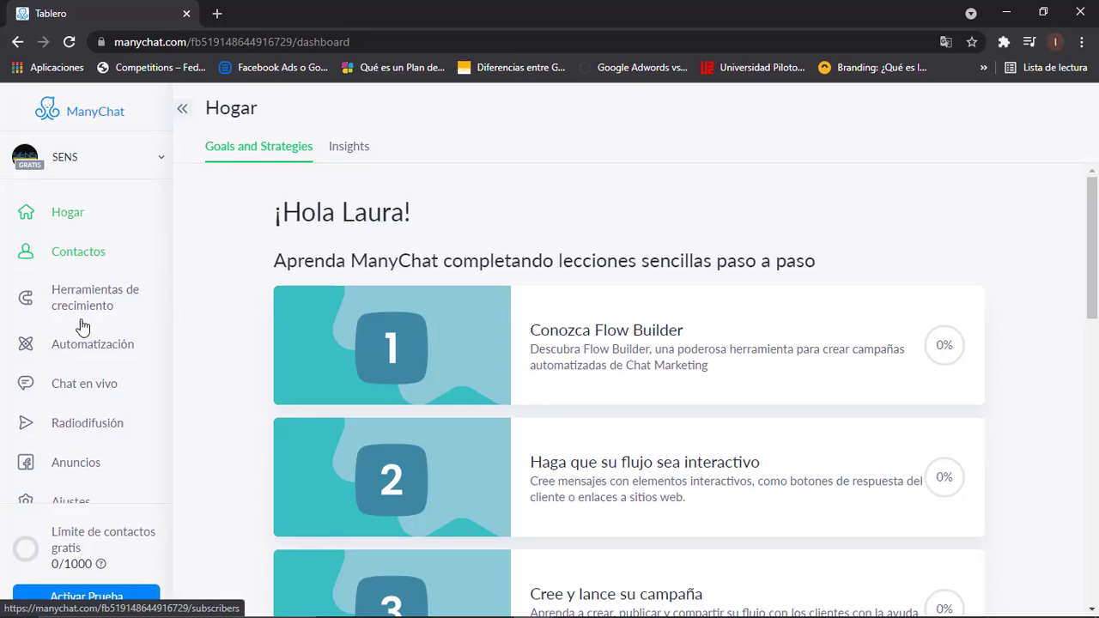
Review the contacts, growth tools, live chat, broadcasts, paid messages and ads sections one after another
click(87, 252)
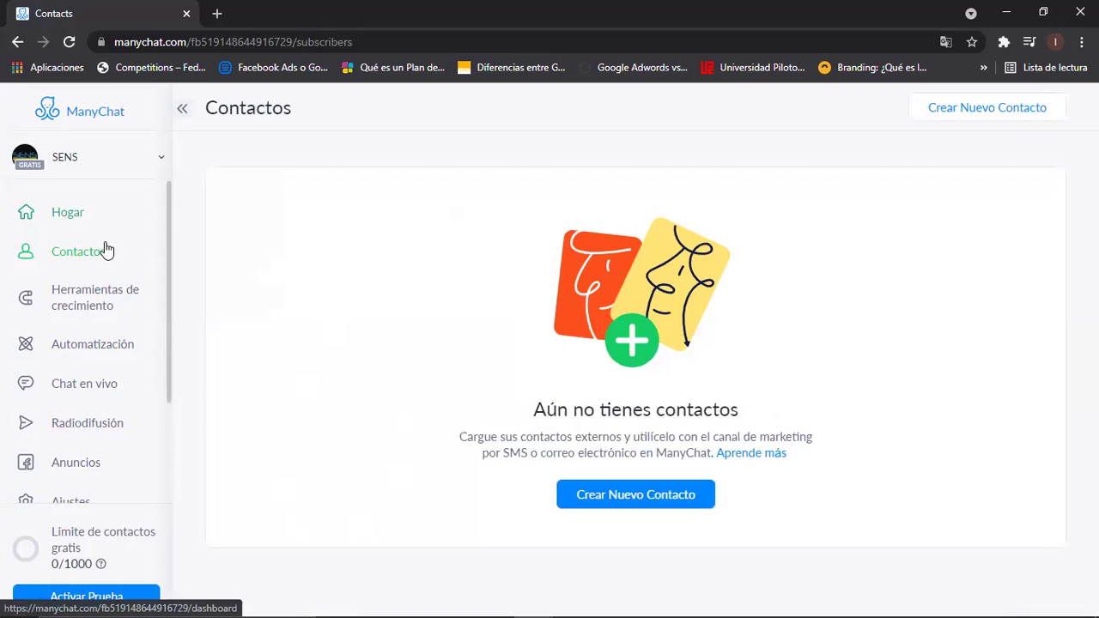
click(105, 307)
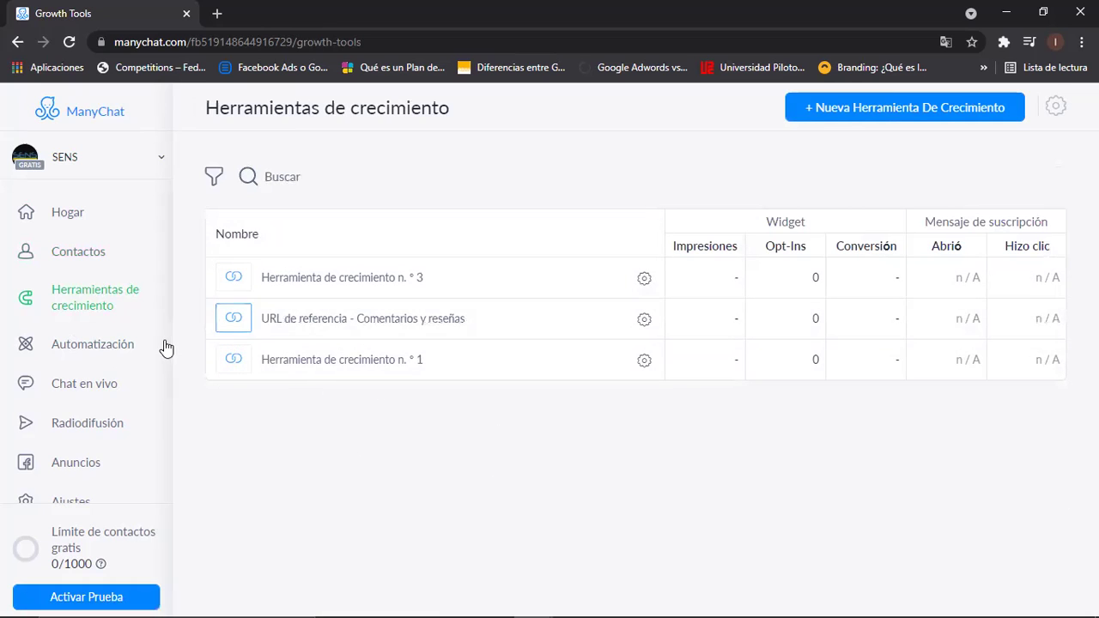
click(81, 396)
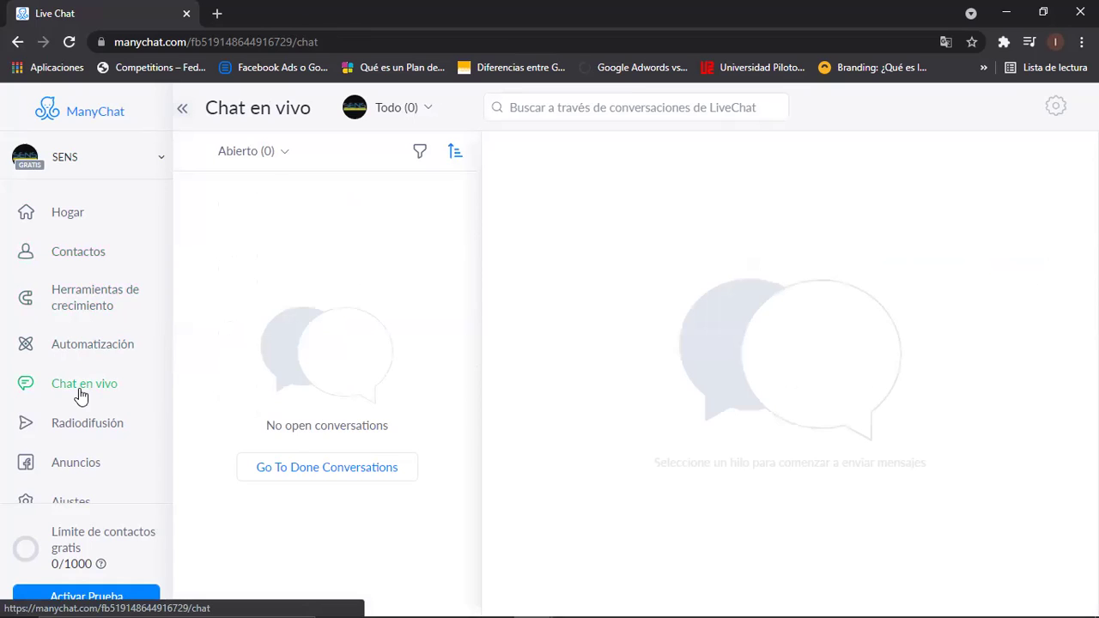
click(74, 424)
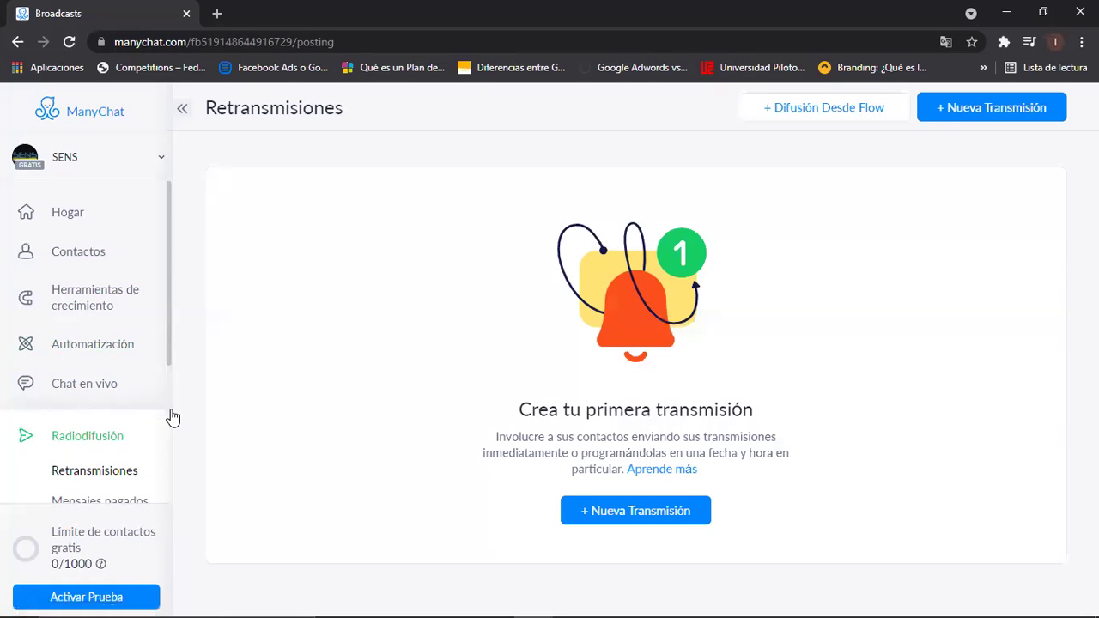
scroll(171, 420, down, 2)
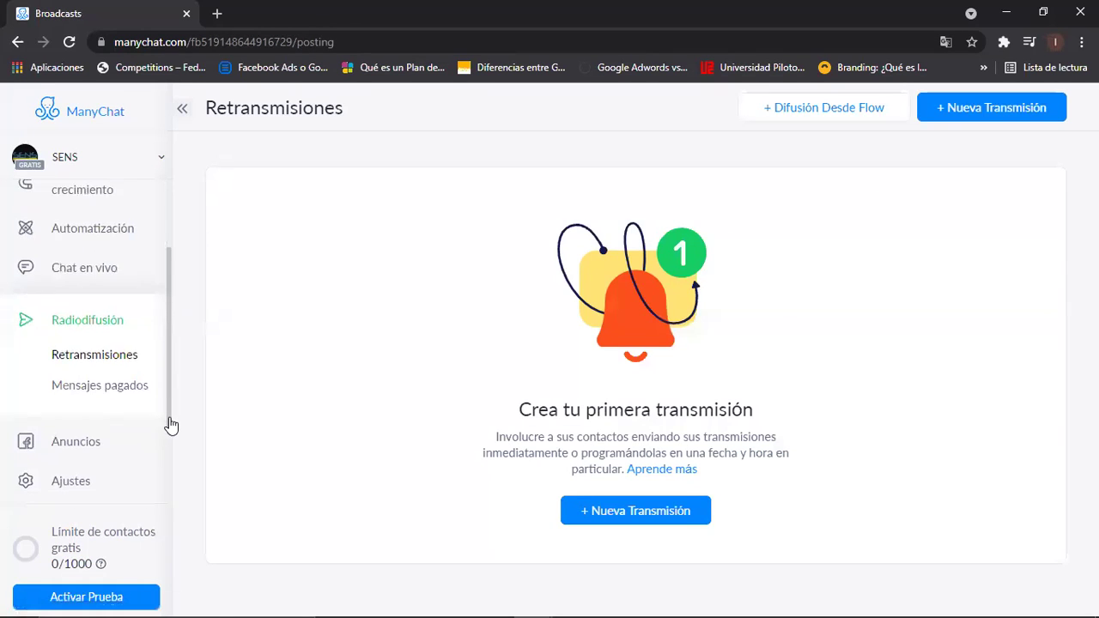
click(133, 391)
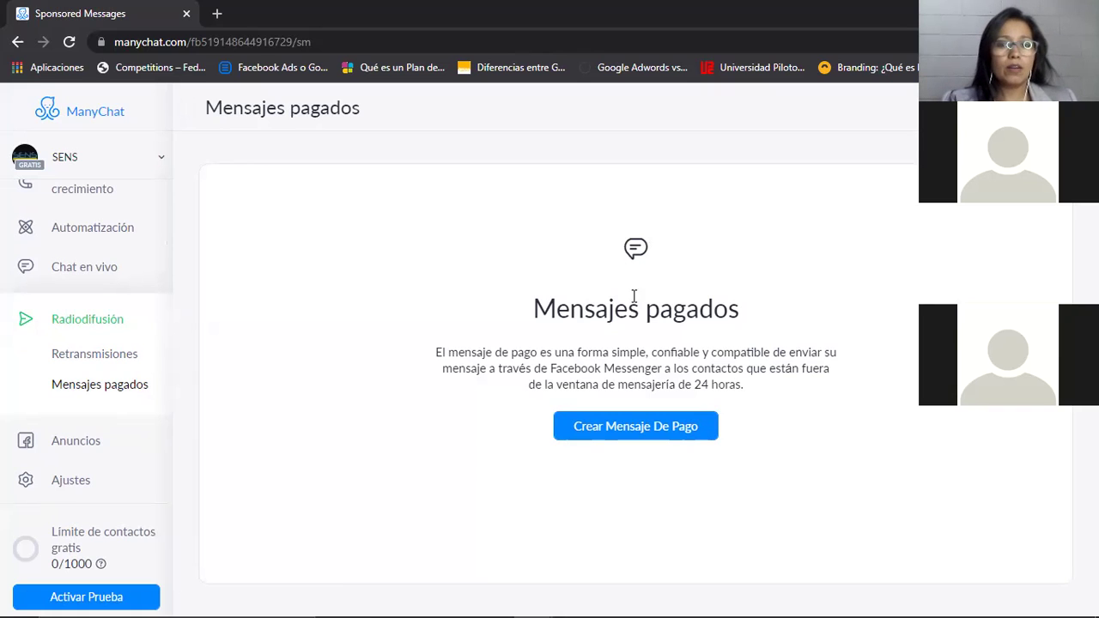
click(86, 444)
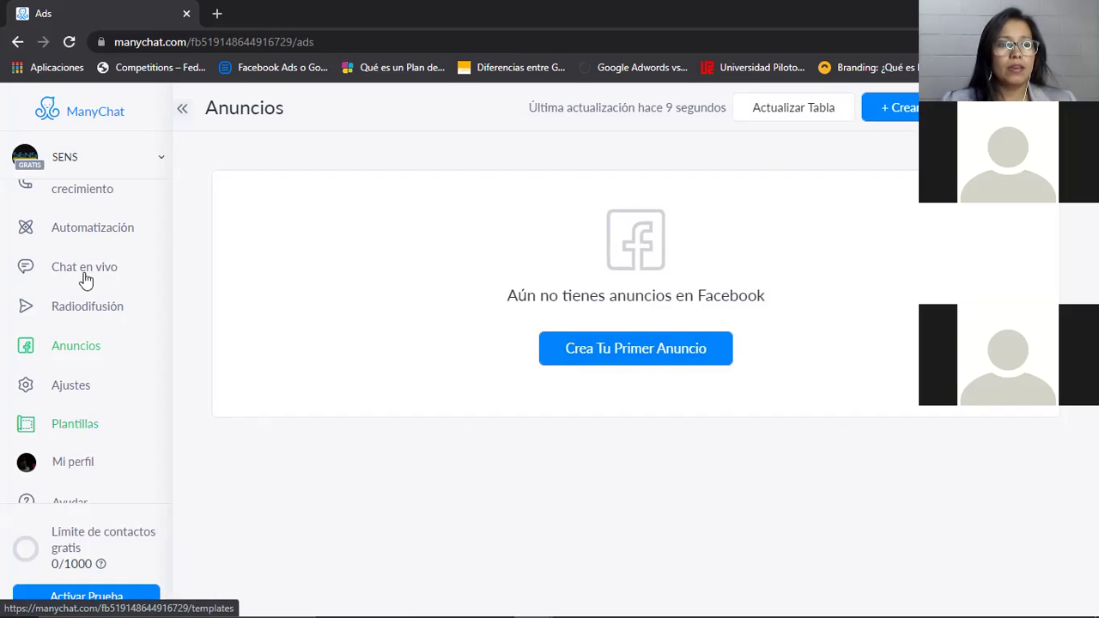
Create a new flow in the Automation section and dismiss the flow templates
click(101, 234)
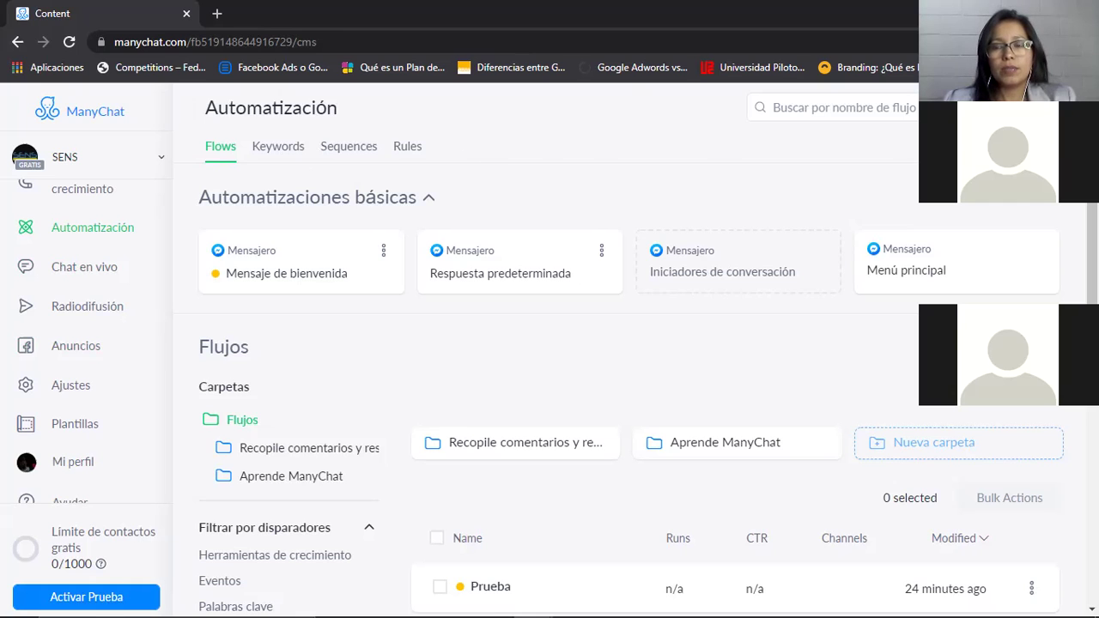
click(1013, 107)
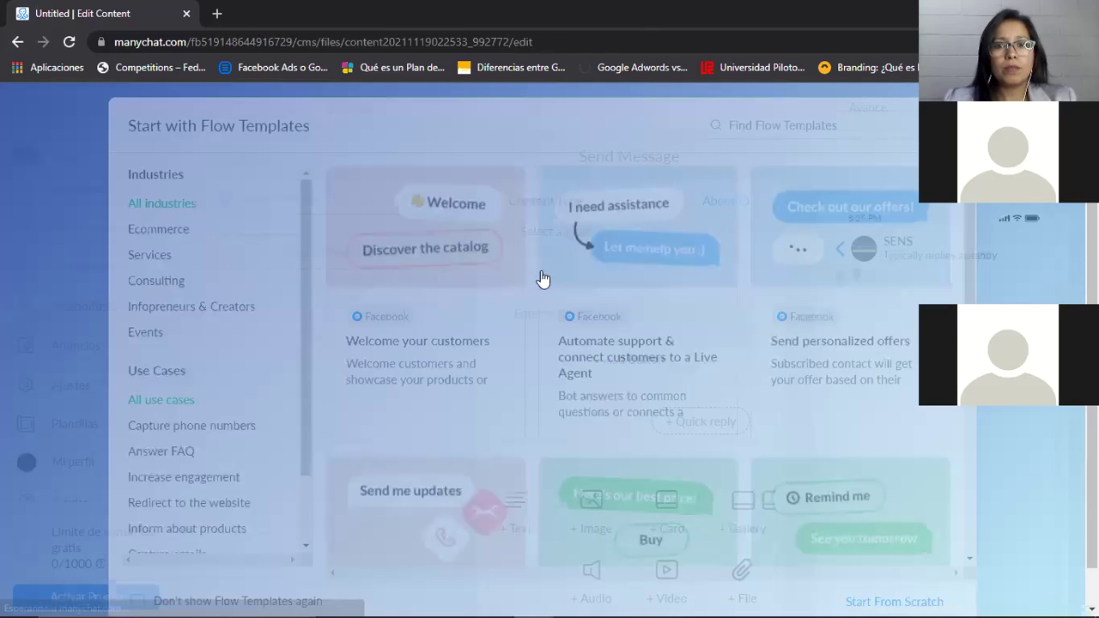
mouse_move(609, 369)
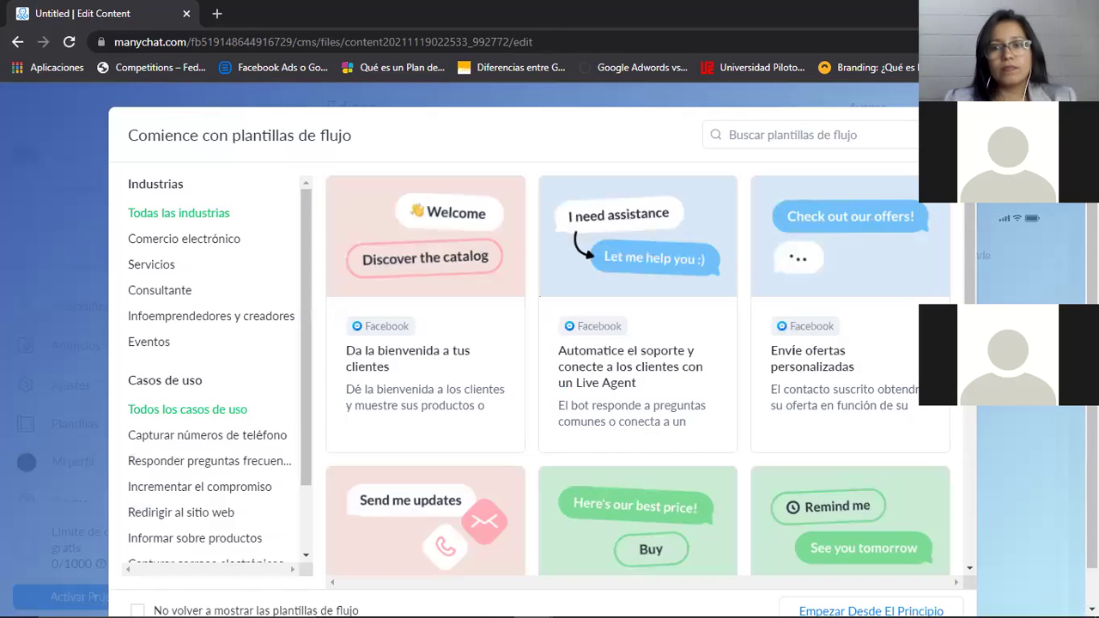
click(994, 129)
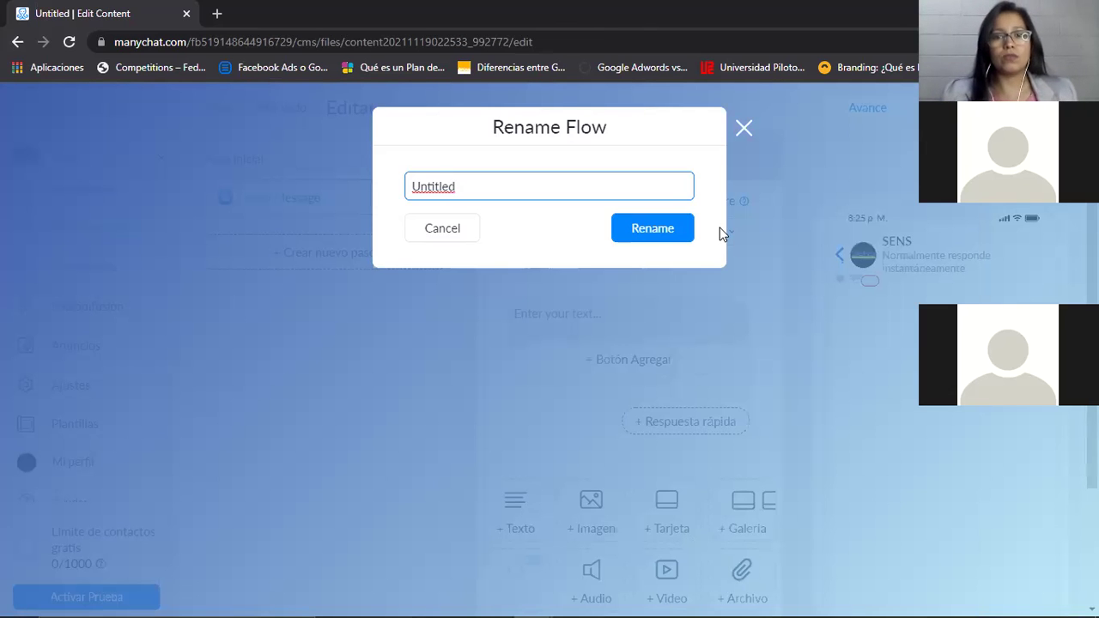
Name the new flow Prueba1
drag(471, 186, 380, 189)
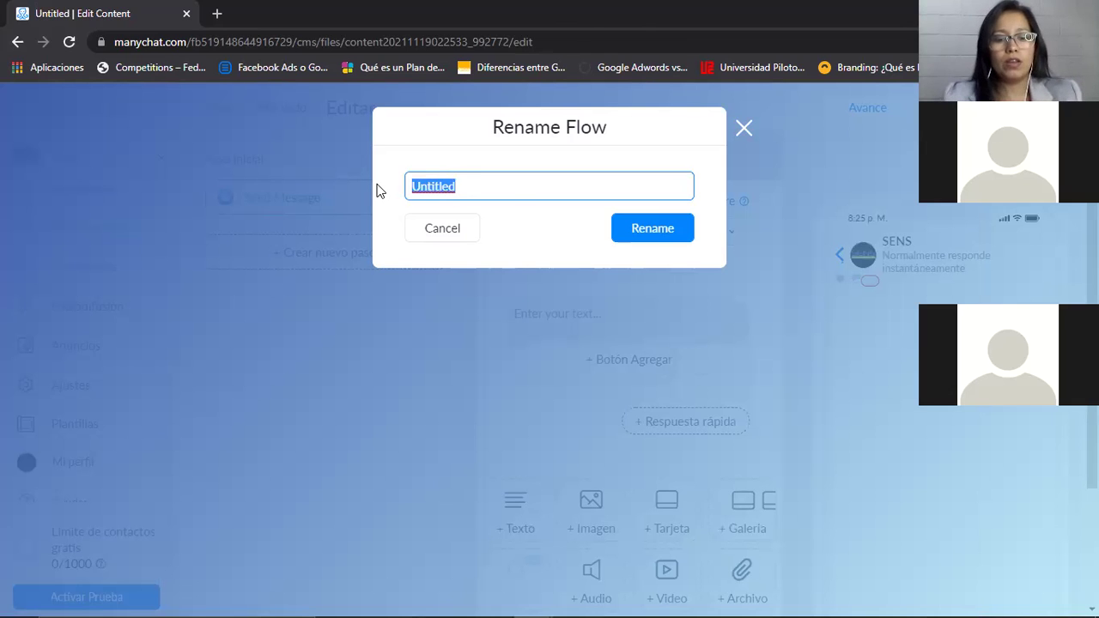
text(P)
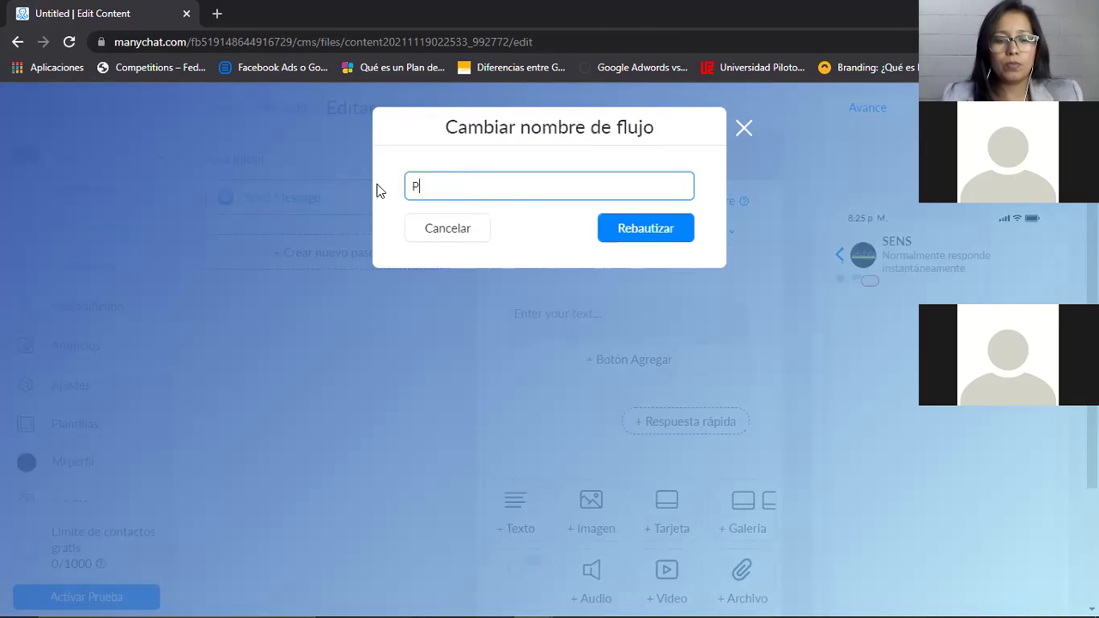
text(rueba1)
click(654, 237)
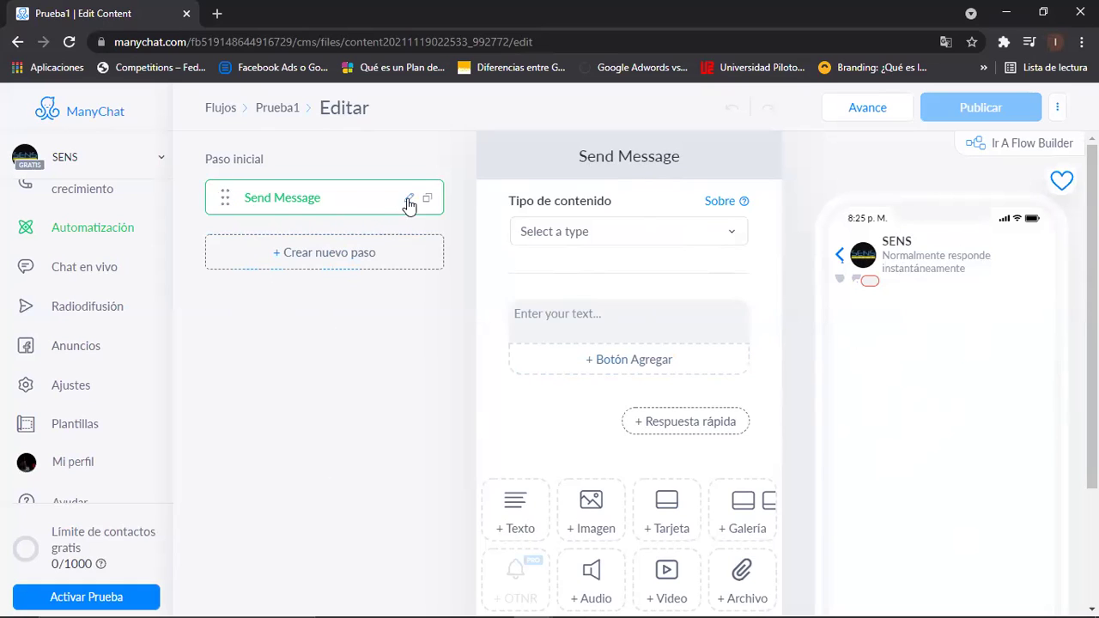
Open the starting step's name for editing and clear its text
click(409, 198)
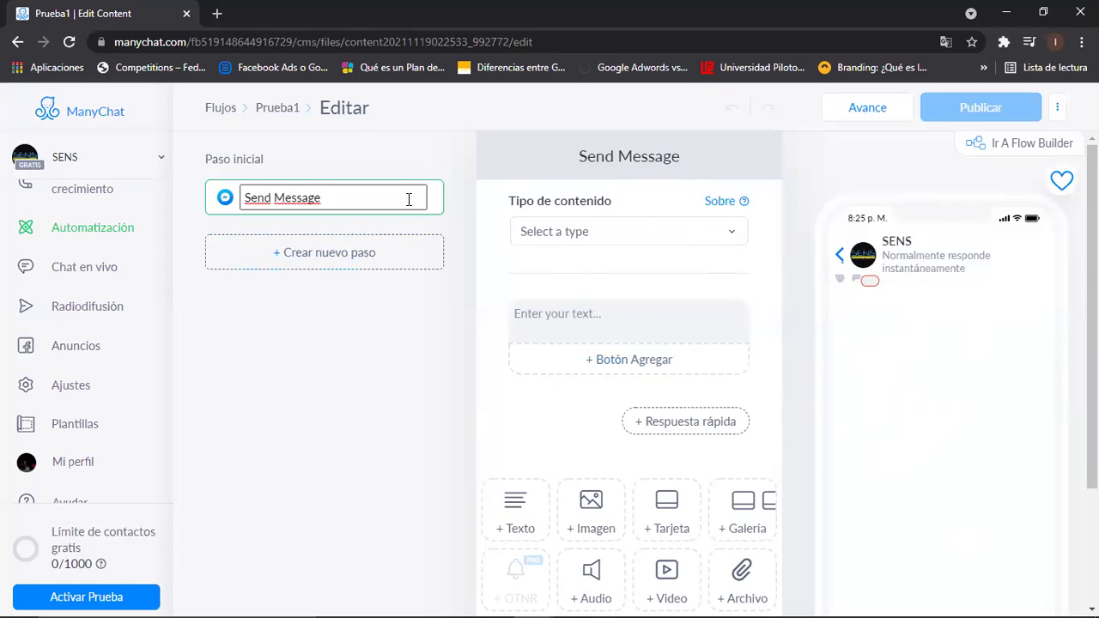
key(ctrl+a)
key(BackSpace)
text(H)
key(BackSpace)
text(Gracias a)
key(BackSpace)
text(por com)
text(arte)
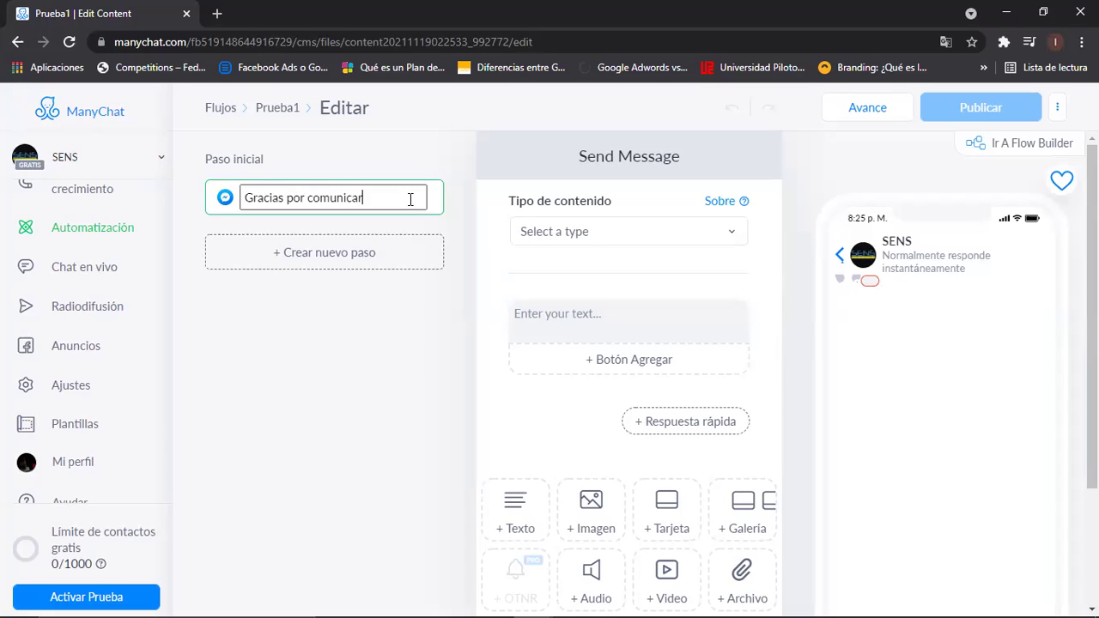
key(BackSpace)
key(BackSpace)
key(BackSpace)
key(BackSpace)
key(BackSpace)
key(BackSpace)
key(BackSpace)
key(BackSpace)
key(BackSpace)
key(BackSpace)
key(BackSpace)
key(BackSpace)
key(BackSpace)
key(BackSpace)
key(BackSpace)
key(BackSpace)
key(BackSpace)
key(BackSpace)
key(BackSpace)
key(BackSpace)
Name the starting step Bienvenido
text(Bienvenido)
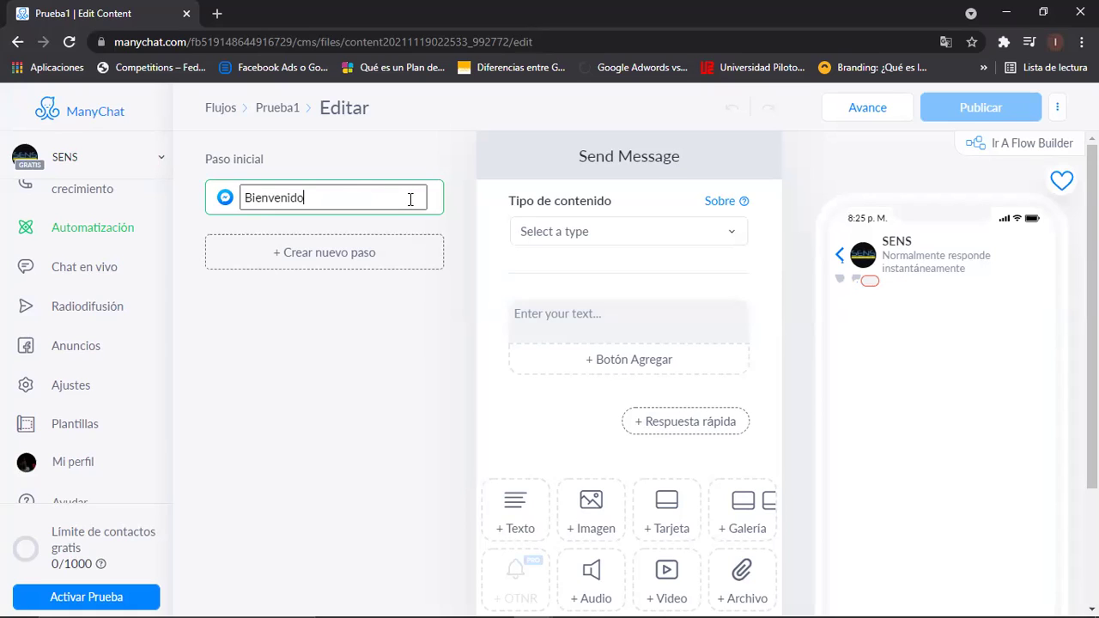
key(Return)
Enter the greeting Hola in the text block of the Bienvenido step
click(571, 316)
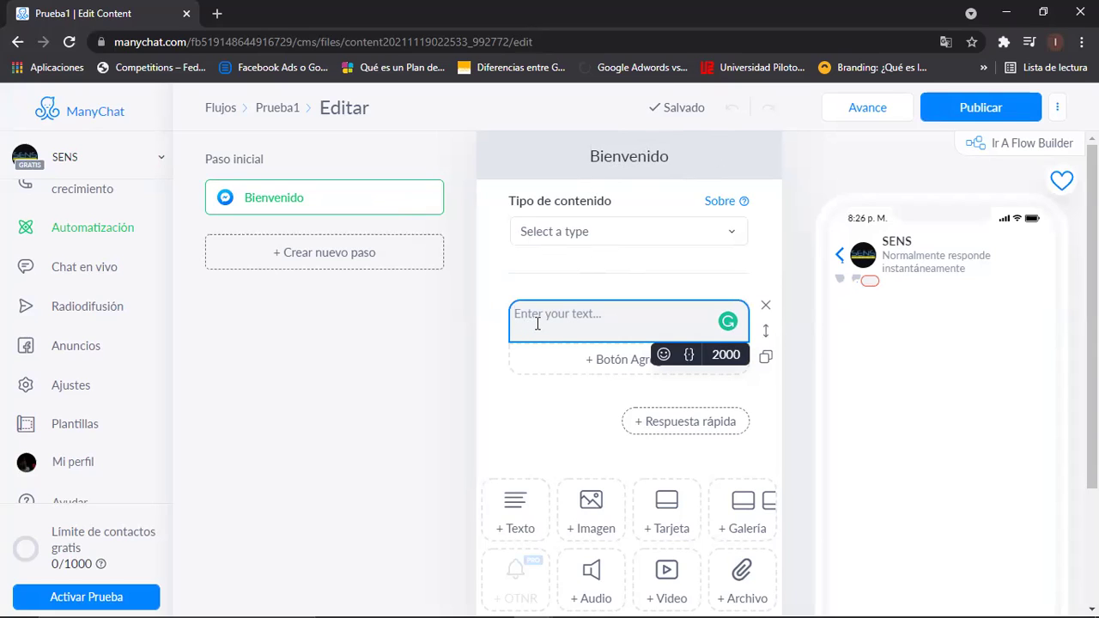
text(Bien)
text(Hola)
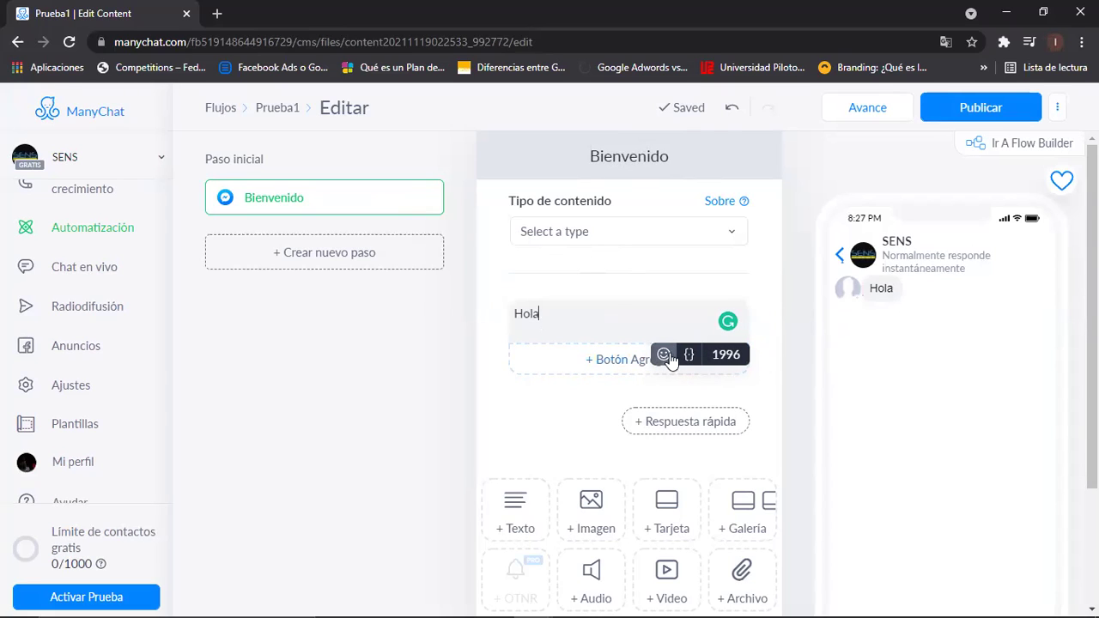
Insert the First Name system field after Hola in the welcome message, separated by a space
click(663, 357)
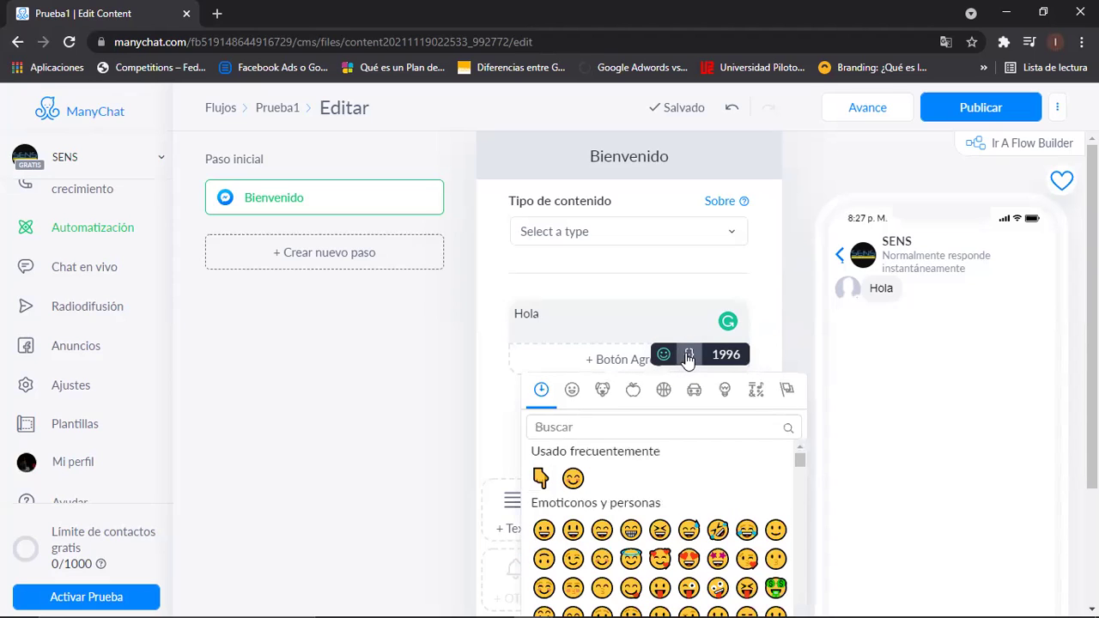
click(688, 356)
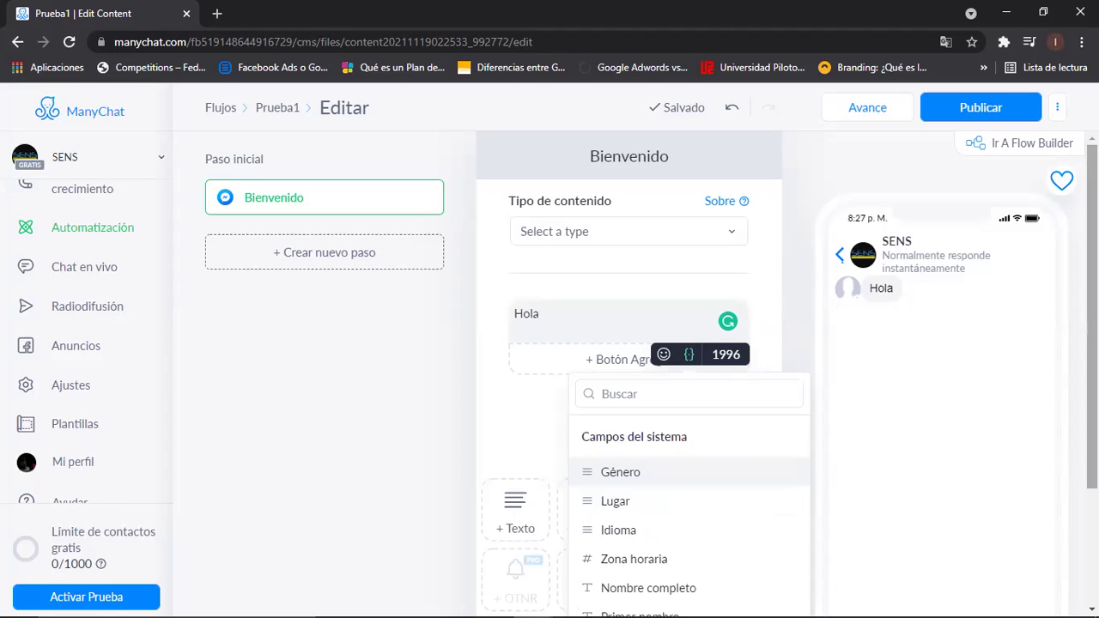
scroll(1005, 486, down, 1)
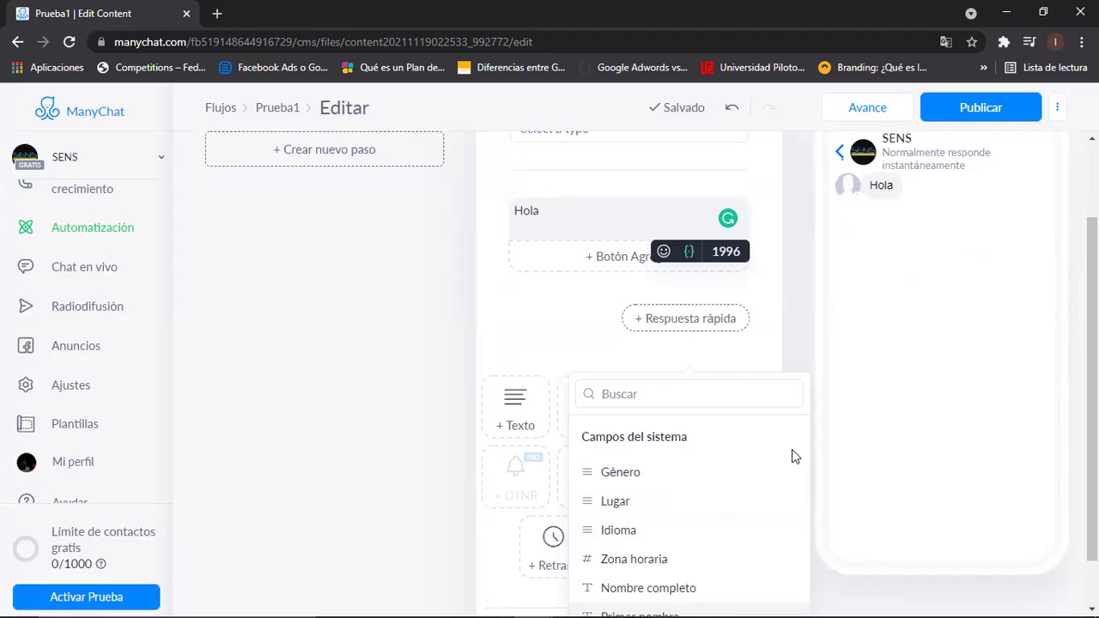
key(Return)
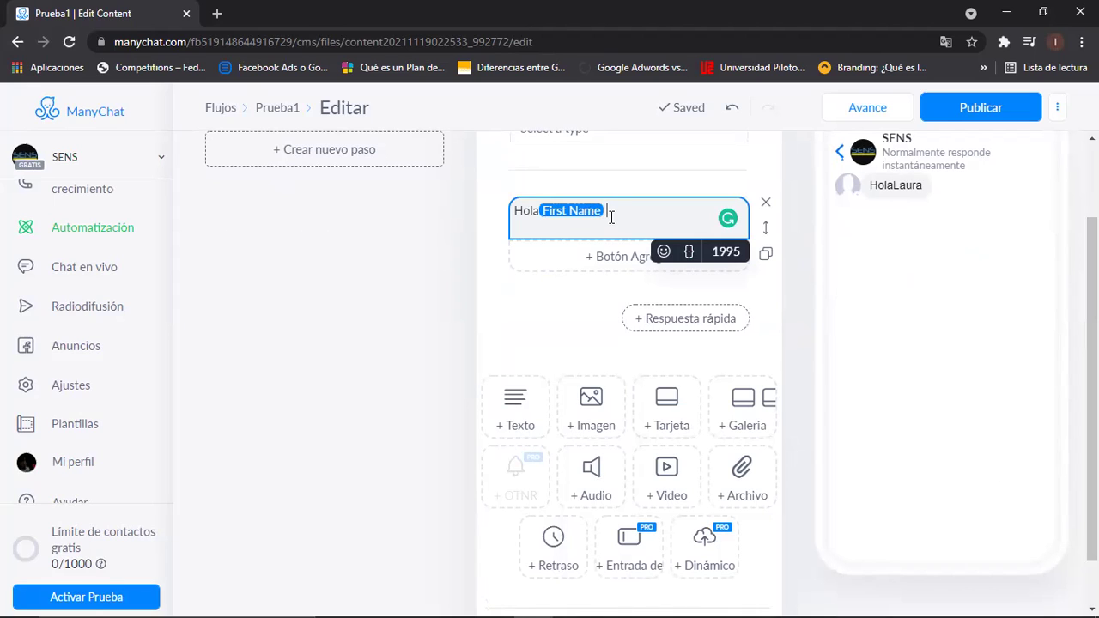
drag(611, 217, 542, 207)
click(540, 210)
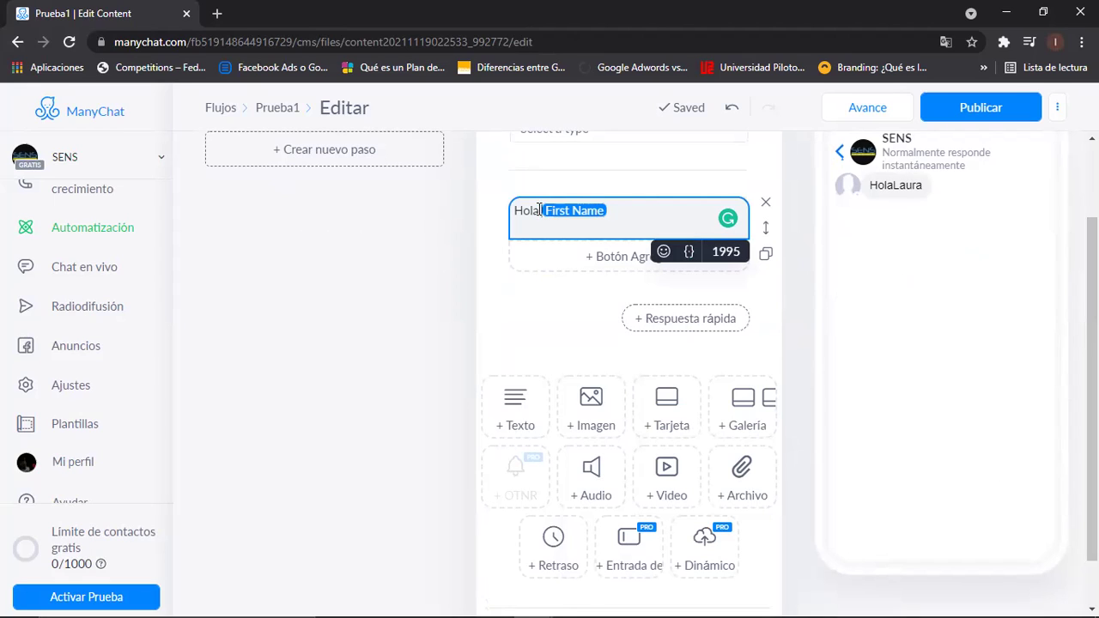
Continue the message after the first-name field with "gracias por comunicarte con nosotros, en que podemos ayudarte", followed by blank lines
click(628, 208)
text(gracias por comunicarte con )
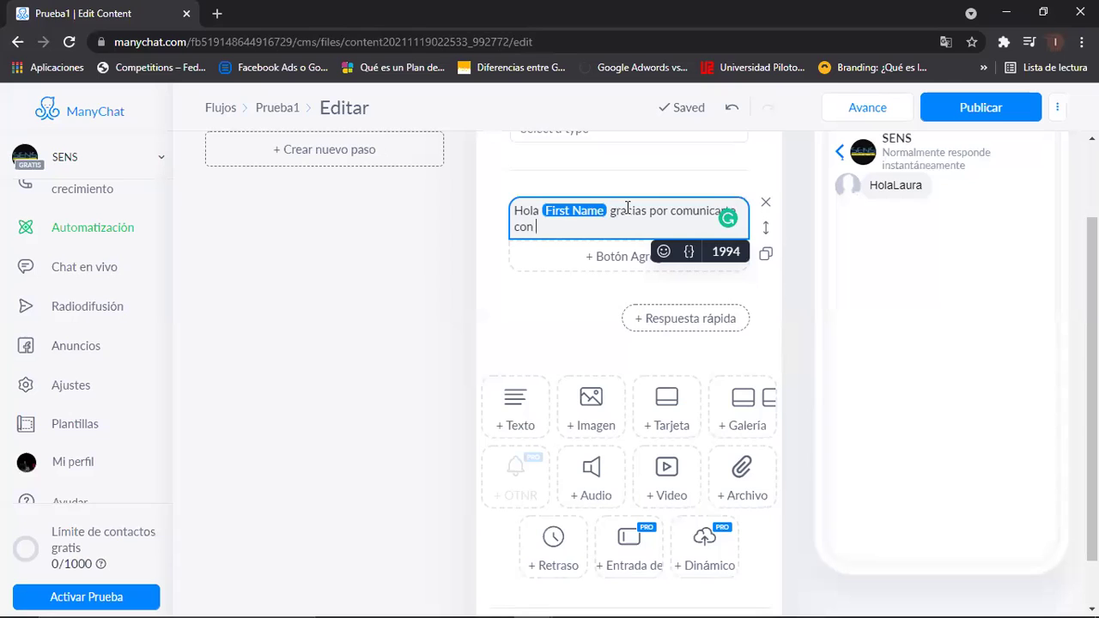
text(nosotros, en que podemos ayud)
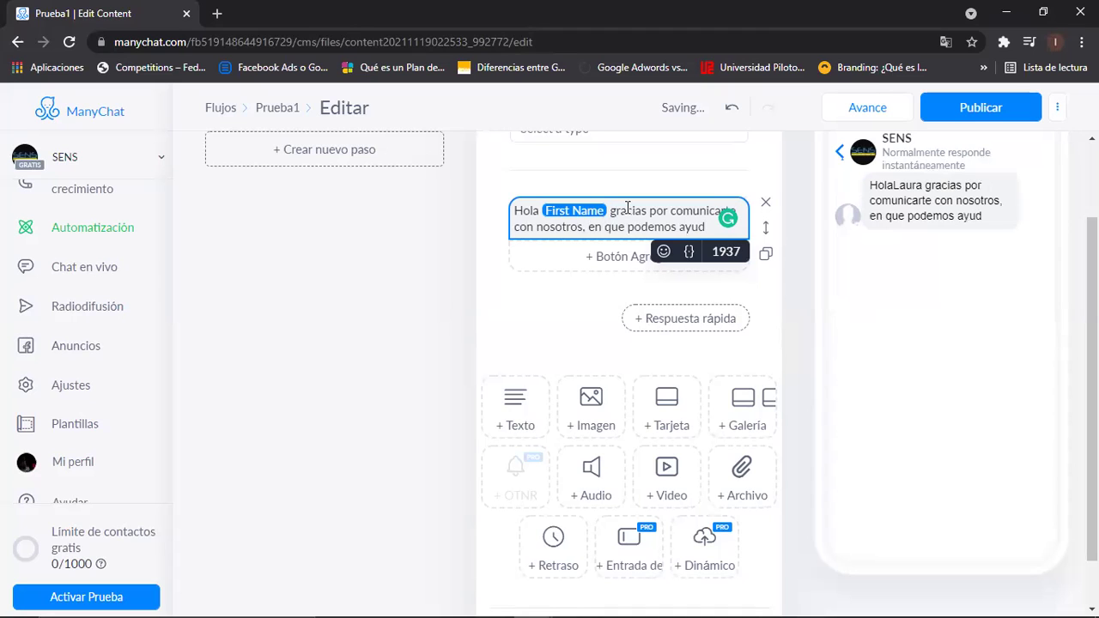
text(arte)
key(Return)
key(Return)
key(Return)
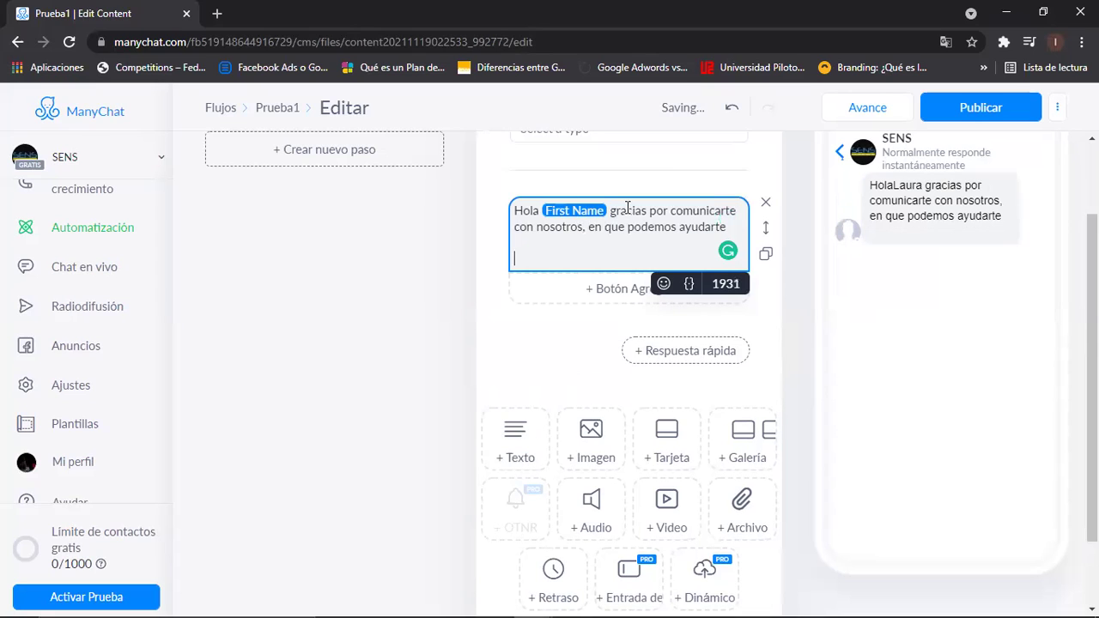
Add the closing line "Por favor elige una de las siguientes opciones" to the welcome message
text(P)
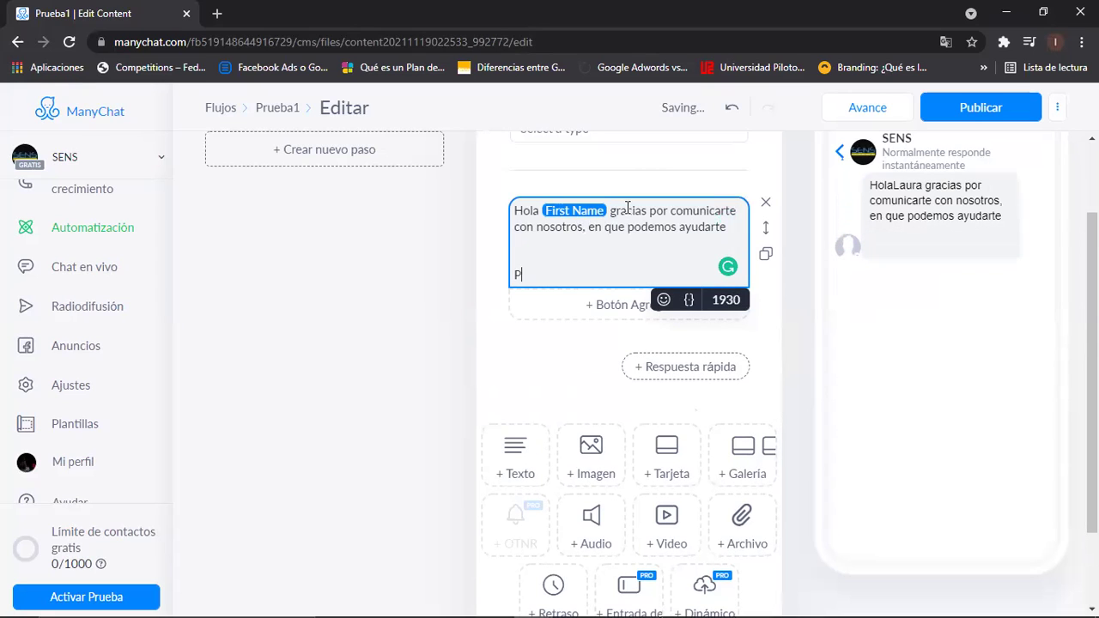
text(or favor elige las)
key(BackSpace)
key(BackSpace)
key(BackSpace)
key(BackSpace)
text(una de las siguiente)
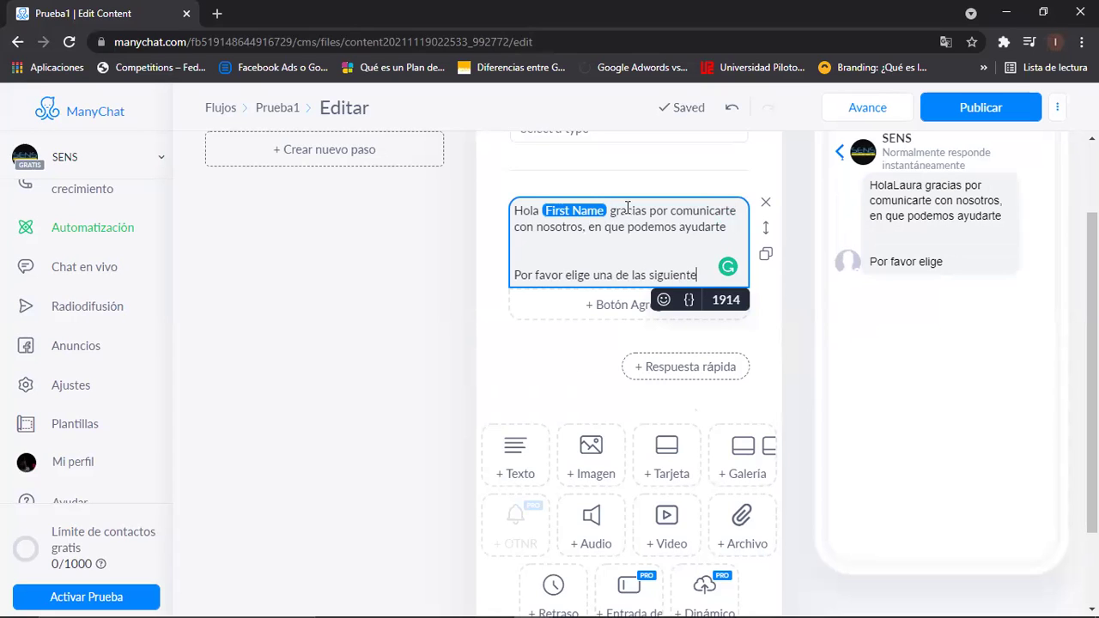
text(s opciones)
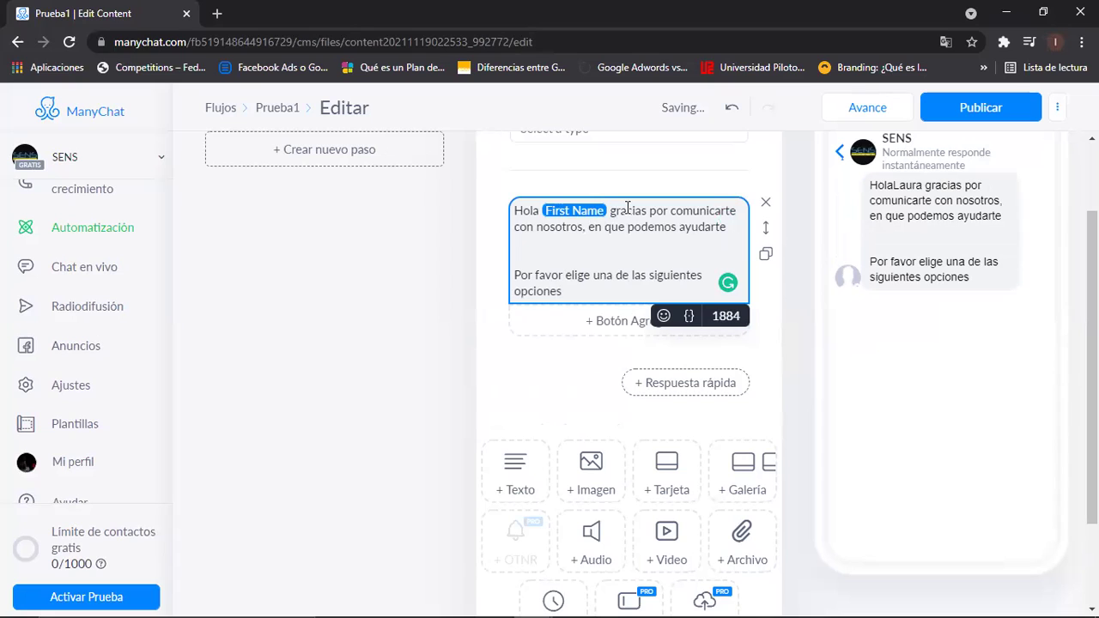
click(544, 343)
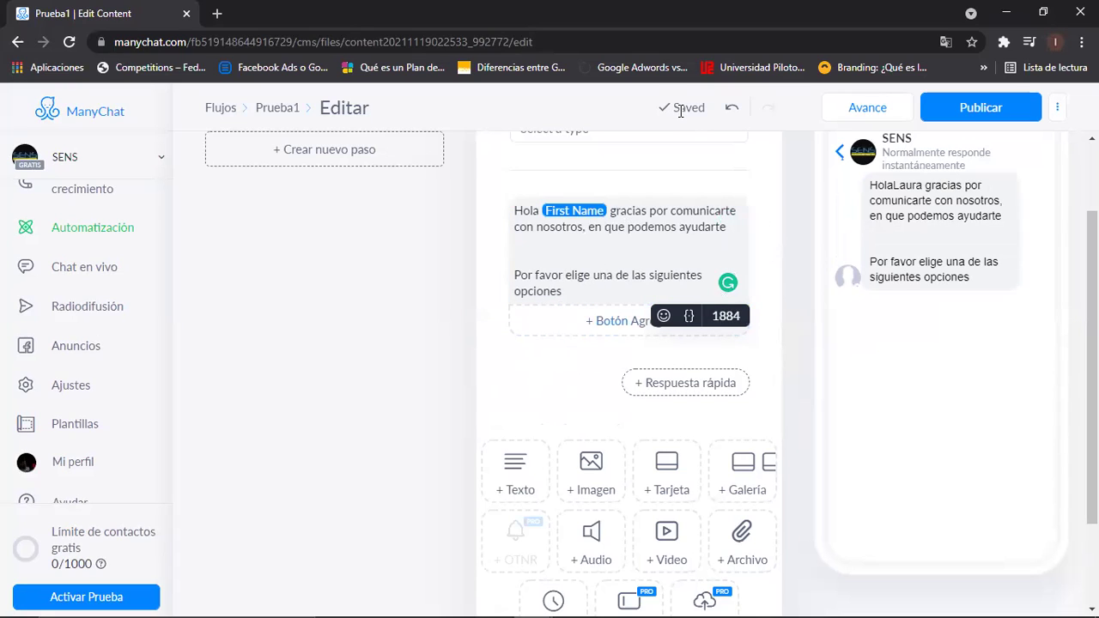
click(314, 223)
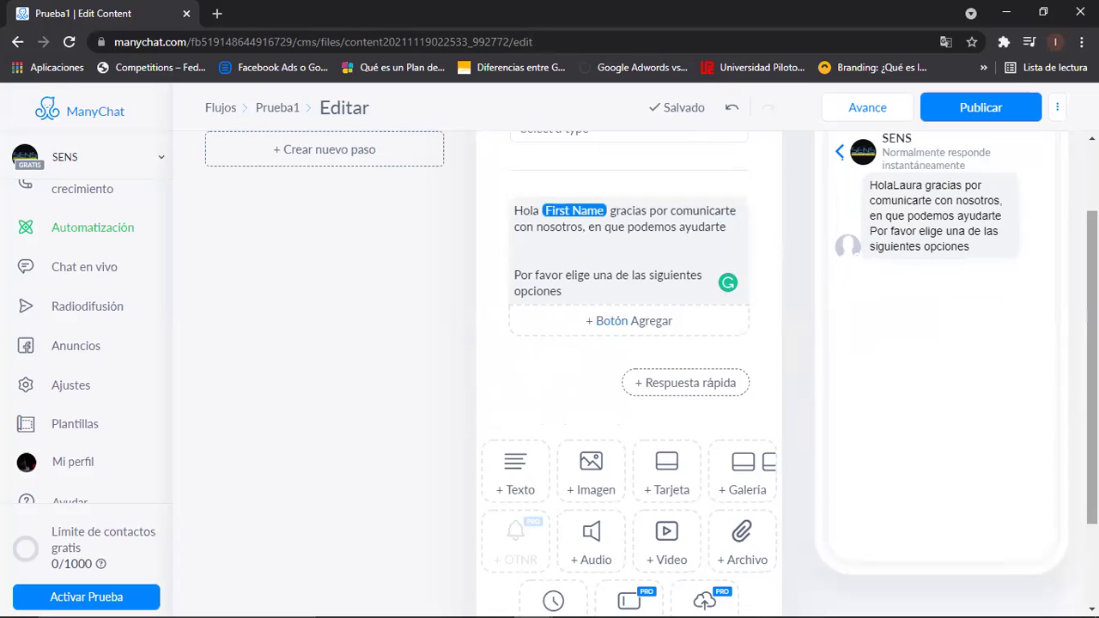
scroll(578, 351, up, 1)
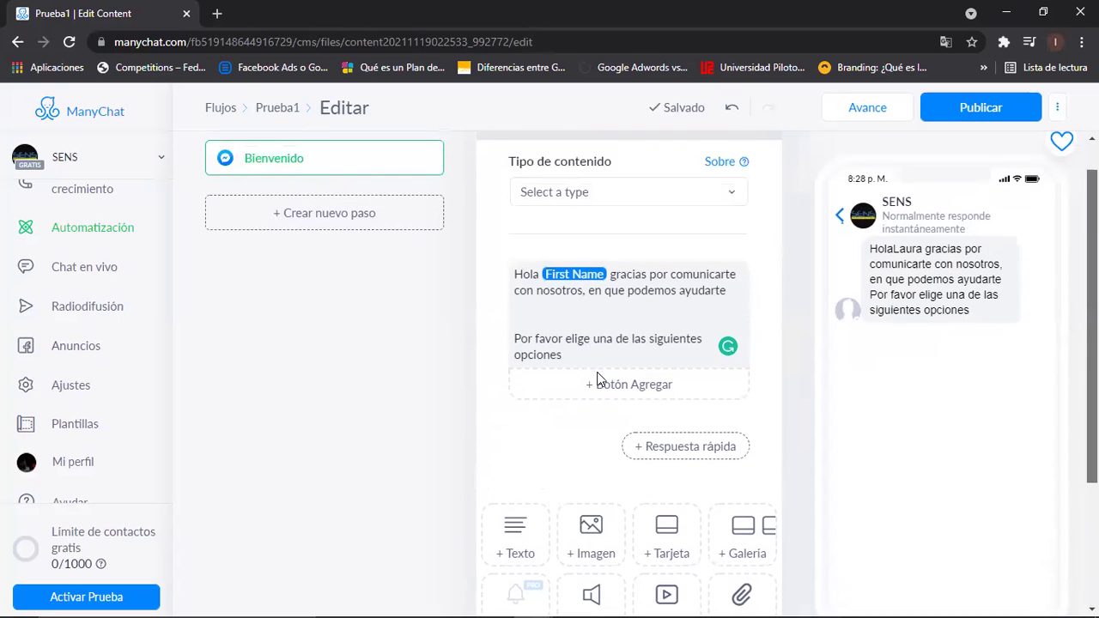
Add two buttons under the welcome message, keeping their default titles and assigning no action
click(601, 400)
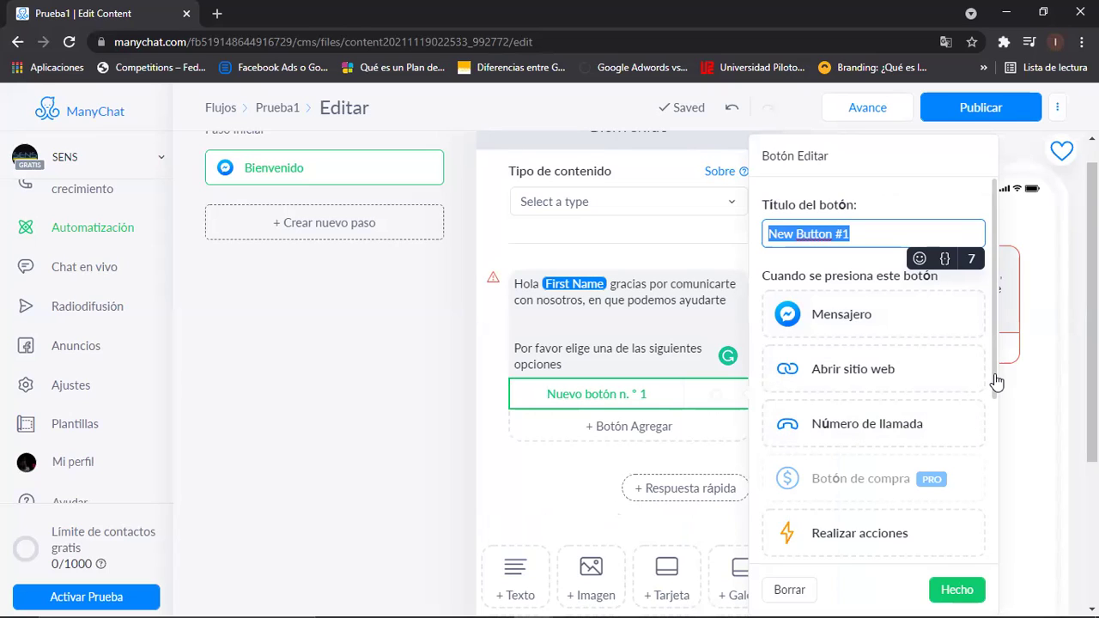
click(992, 442)
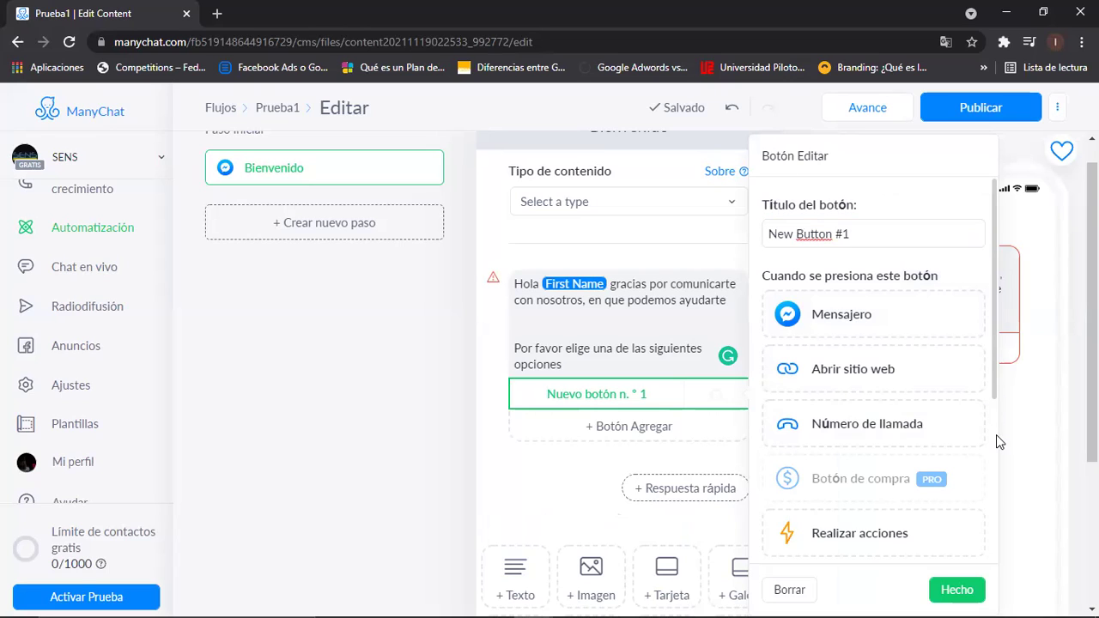
key(Escape)
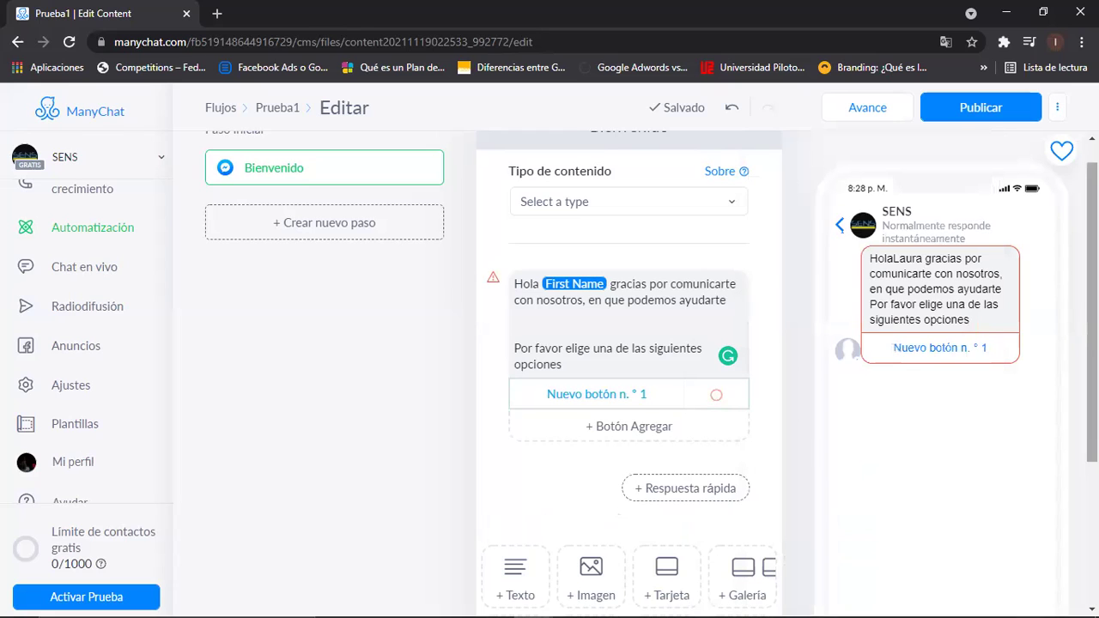
click(620, 427)
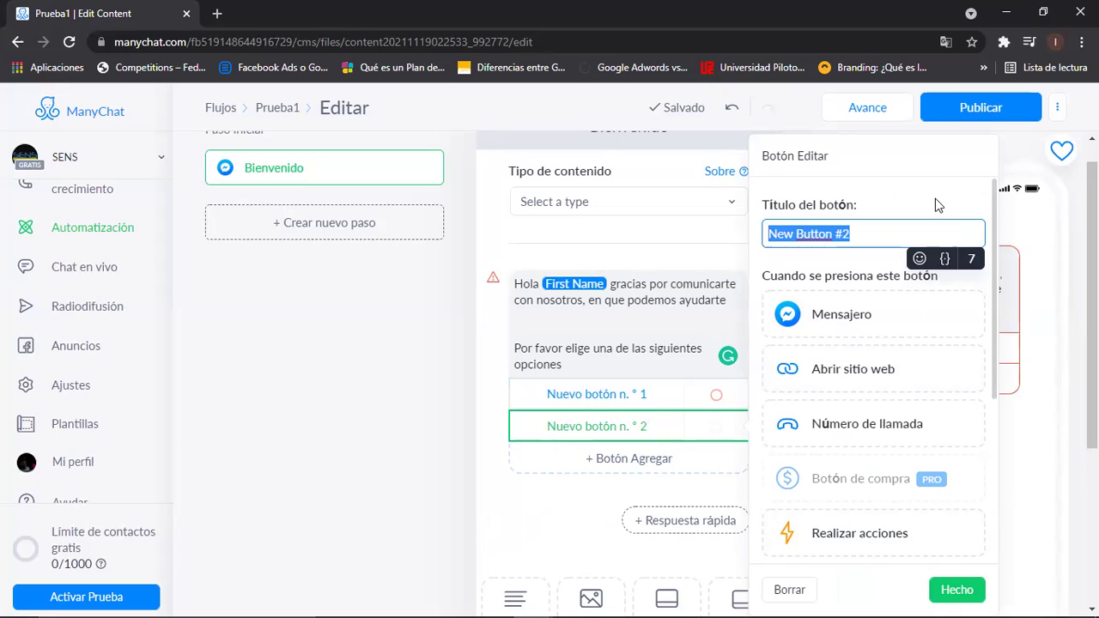
click(716, 398)
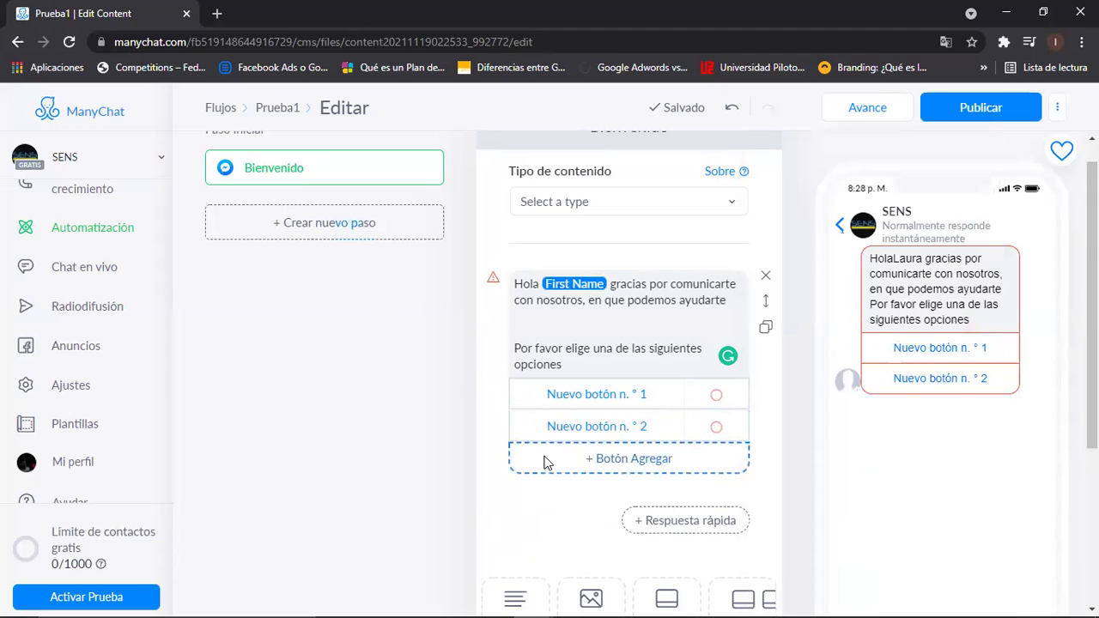
Create a new Messenger step in the flow and name it Precio del servicio
click(358, 225)
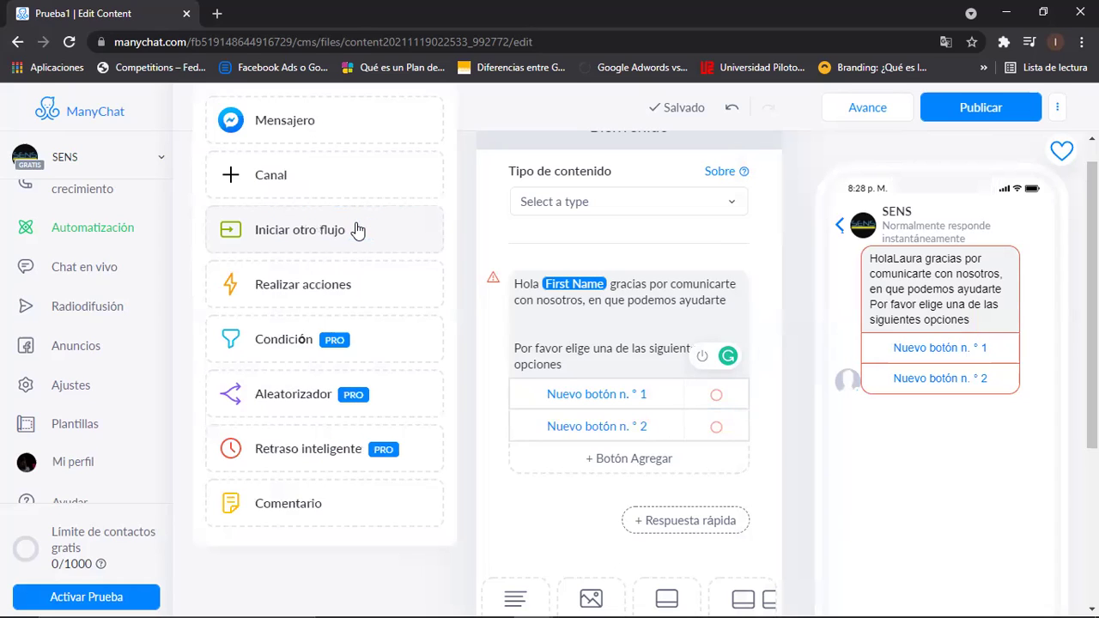
click(278, 123)
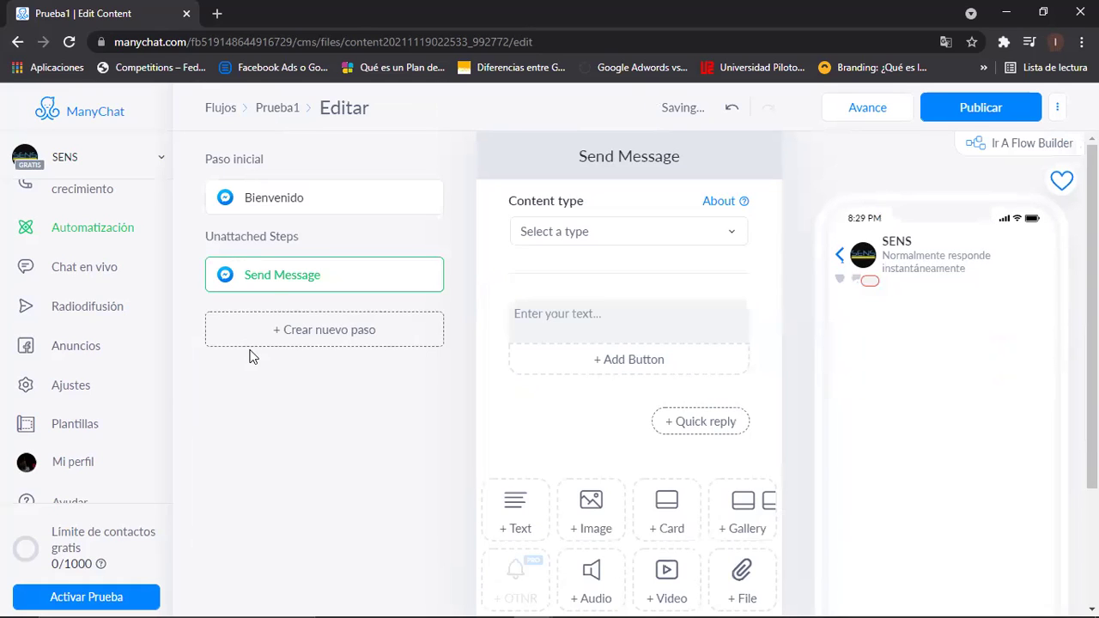
mouse_move(277, 282)
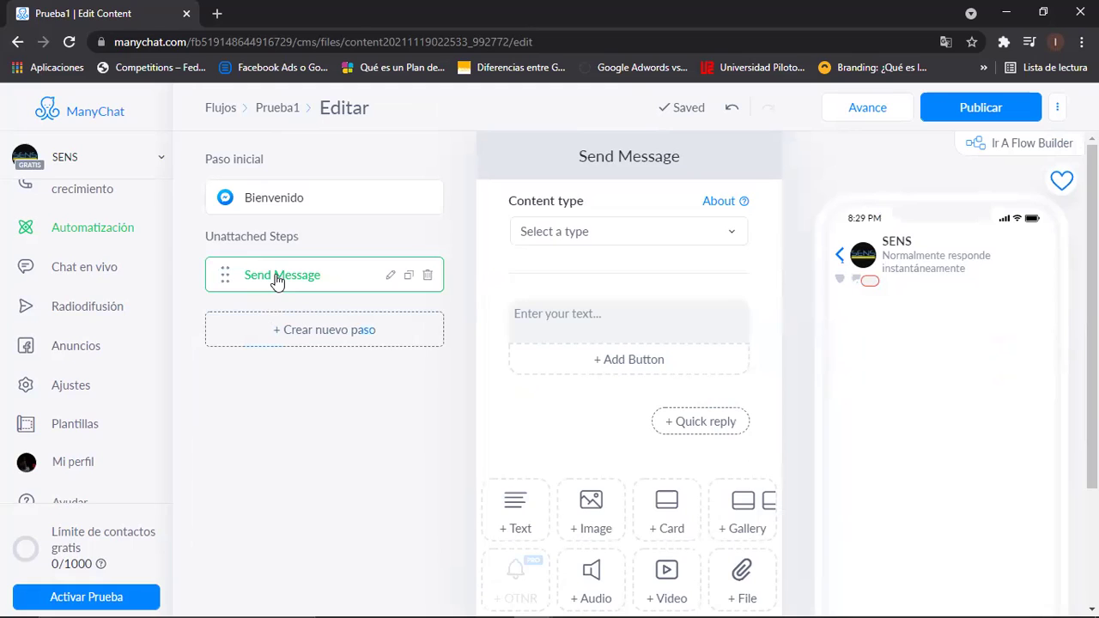
double_click(278, 281)
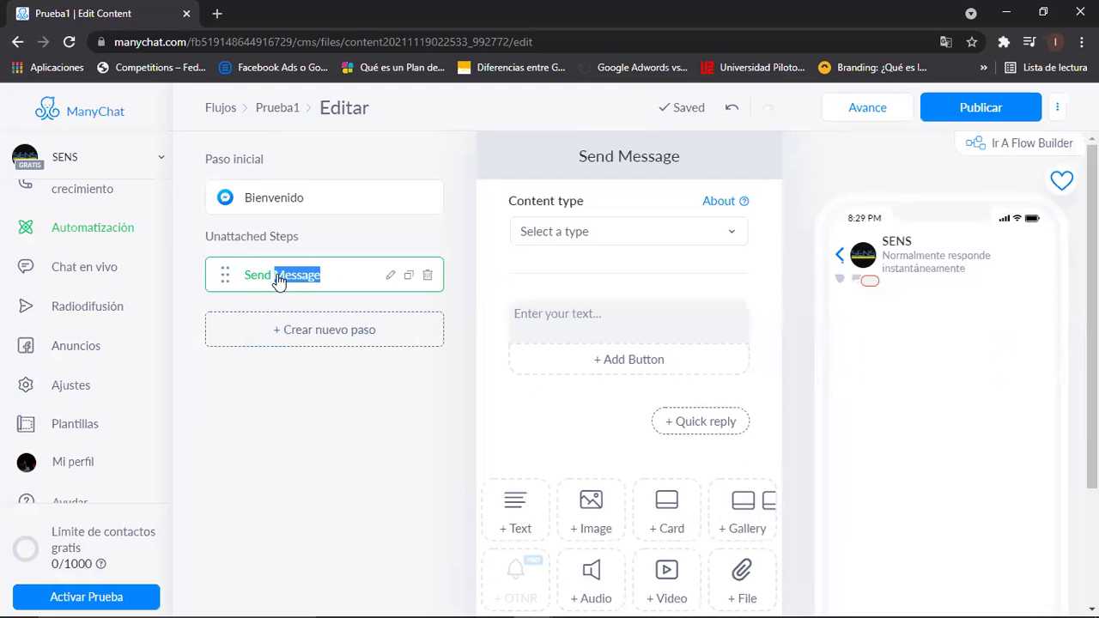
triple_click(278, 281)
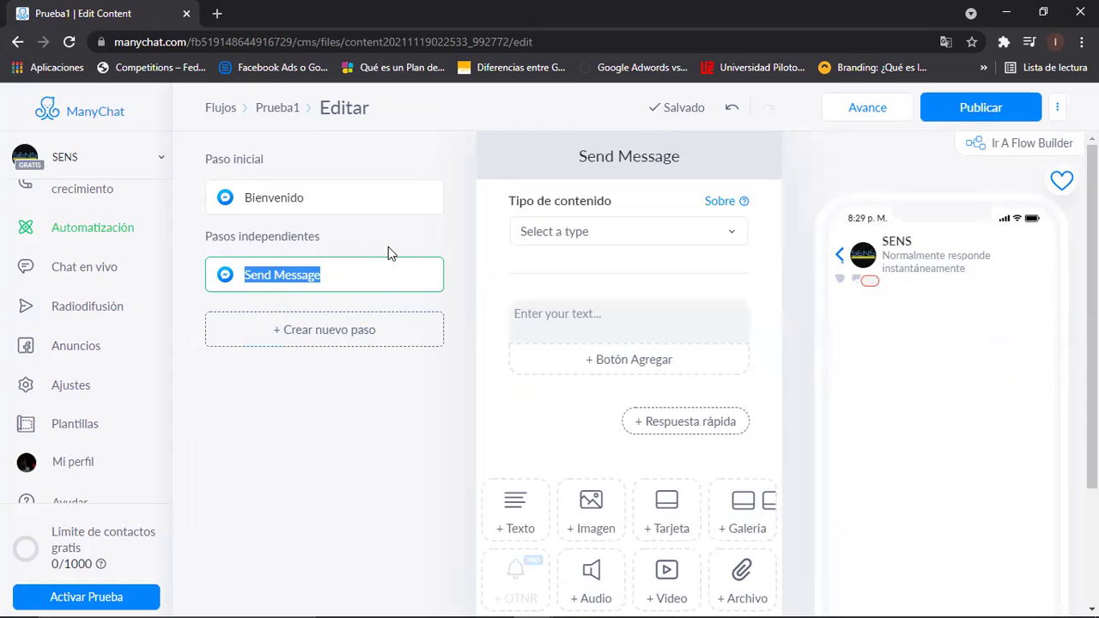
click(390, 275)
key(BackSpace)
key(BackSpace)
key(BackSpace)
key(BackSpace)
key(BackSpace)
key(BackSpace)
key(BackSpace)
key(BackSpace)
key(BackSpace)
key(BackSpace)
key(BackSpace)
key(BackSpace)
text(P)
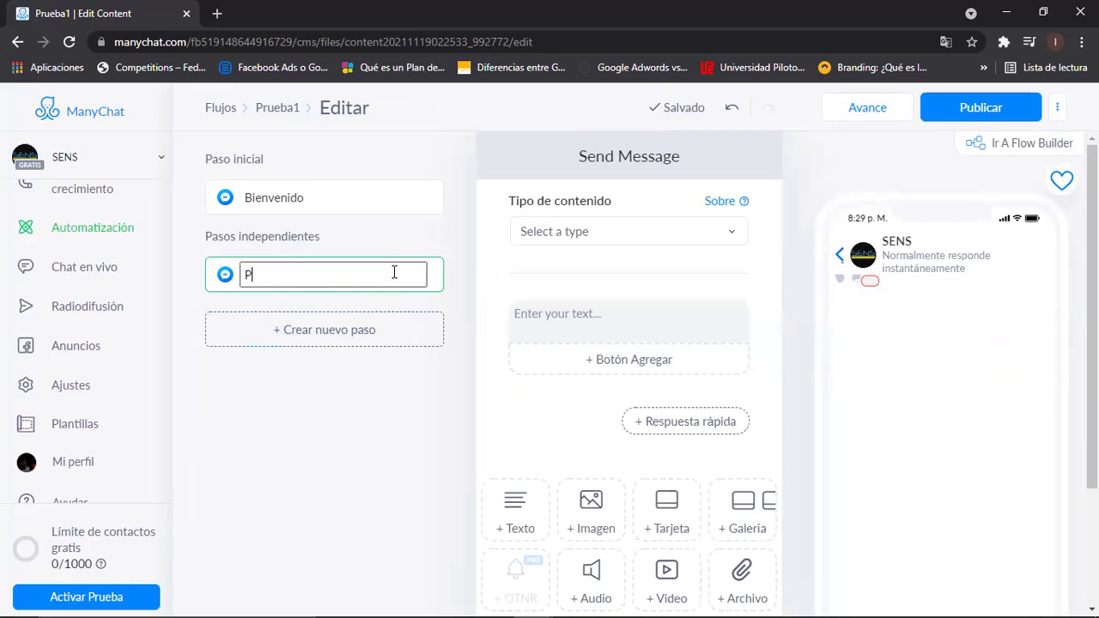
text(recio del servicio)
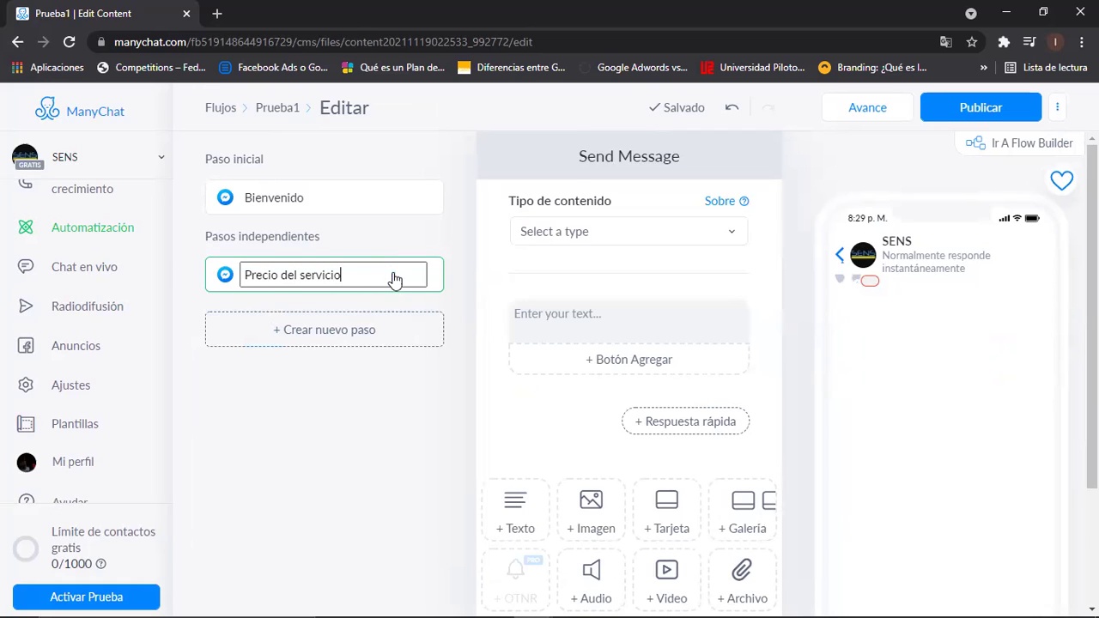
key(Return)
Enter "El precio del cursoes $50" in the text block of the Precio del servicio step
click(564, 317)
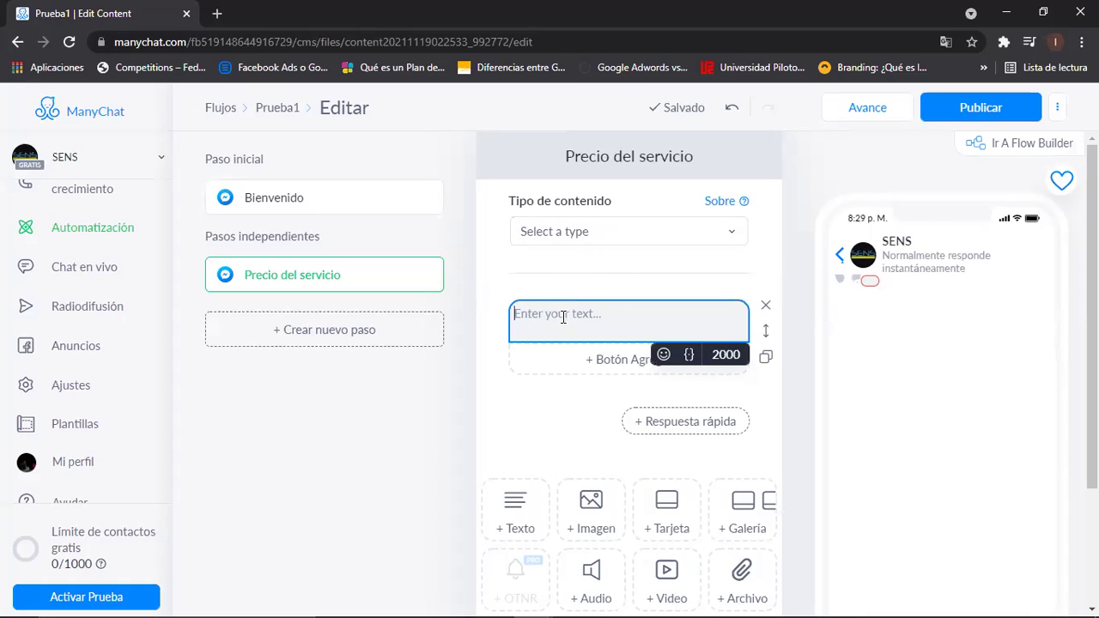
text(El pre)
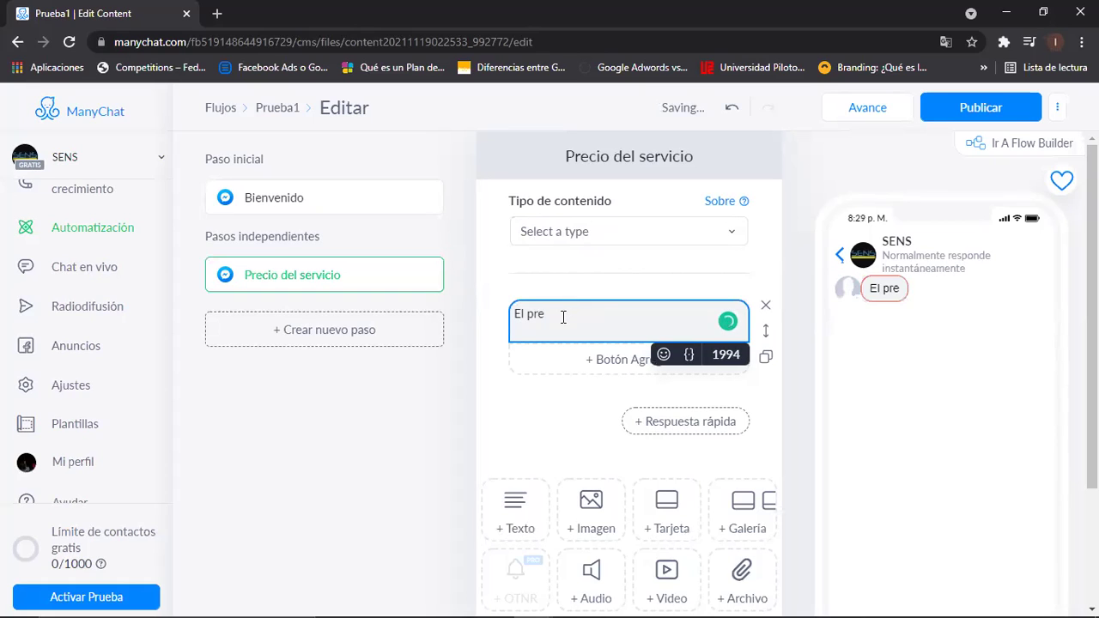
text(cio del serci)
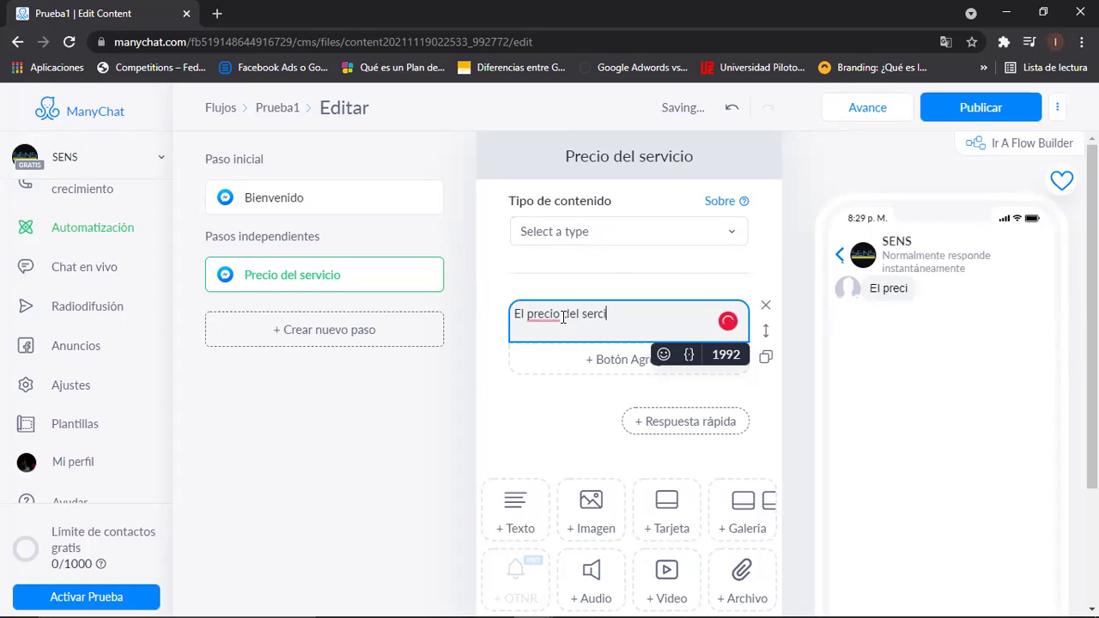
key(BackSpace)
key(BackSpace)
text(vicio )
text(es)
key(BackSpace)
key(BackSpace)
key(BackSpace)
key(BackSpace)
key(BackSpace)
key(BackSpace)
key(BackSpace)
key(BackSpace)
key(BackSpace)
key(BackSpace)
key(BackSpace)
text(cursso)
key(BackSpace)
key(BackSpace)
key(BackSpace)
text(oes )
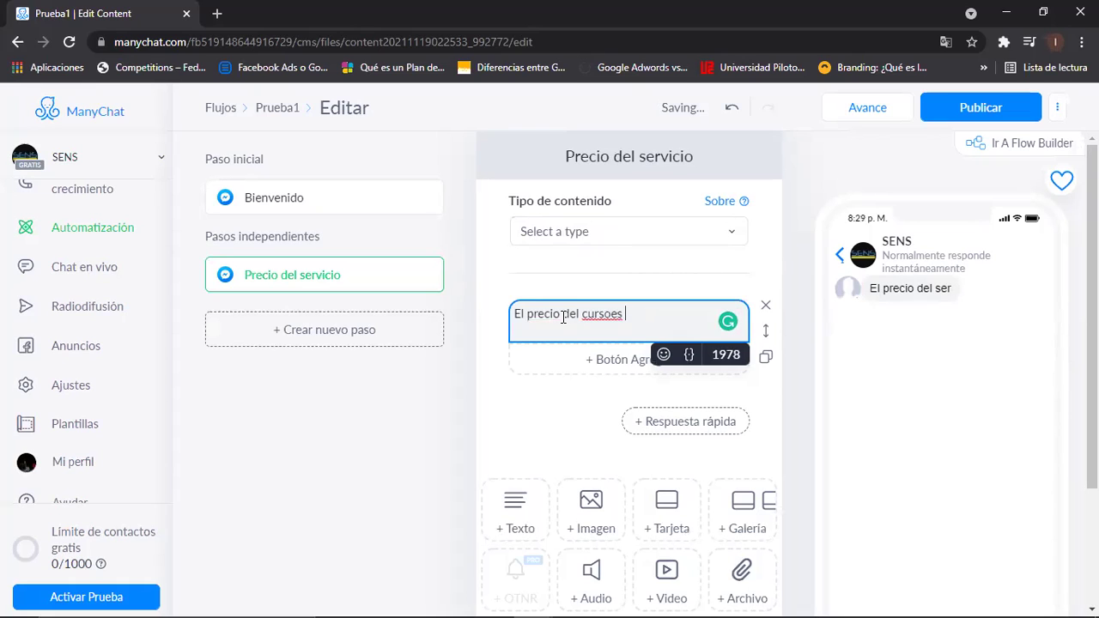
text($50)
click(572, 407)
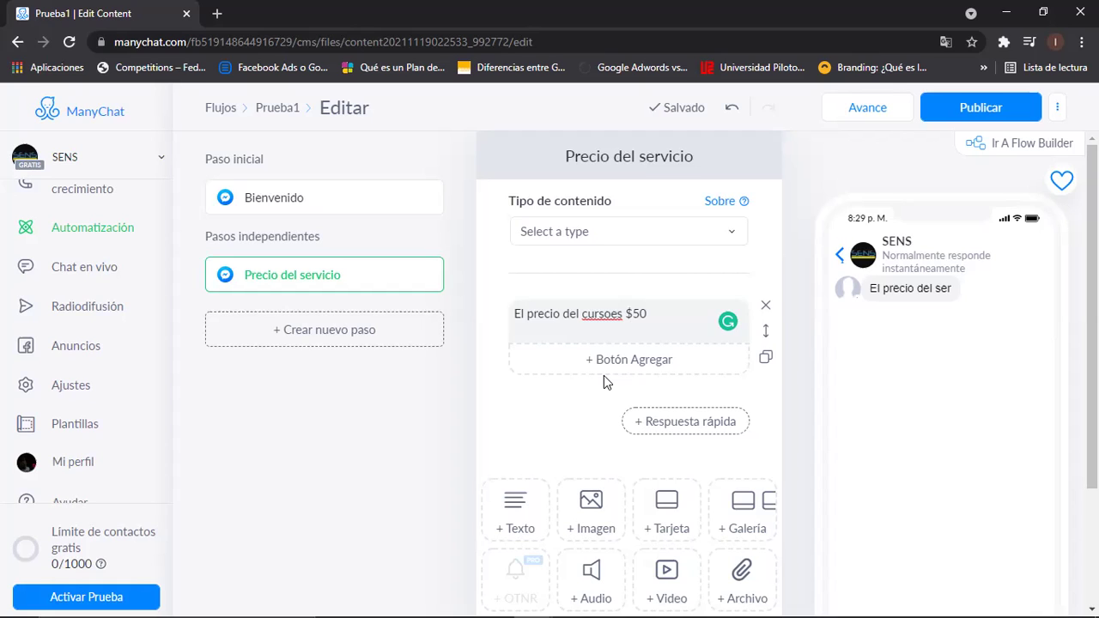
Create another Messenger step in the flow and name it Dónde están ubicados
click(289, 335)
click(304, 121)
mouse_move(297, 336)
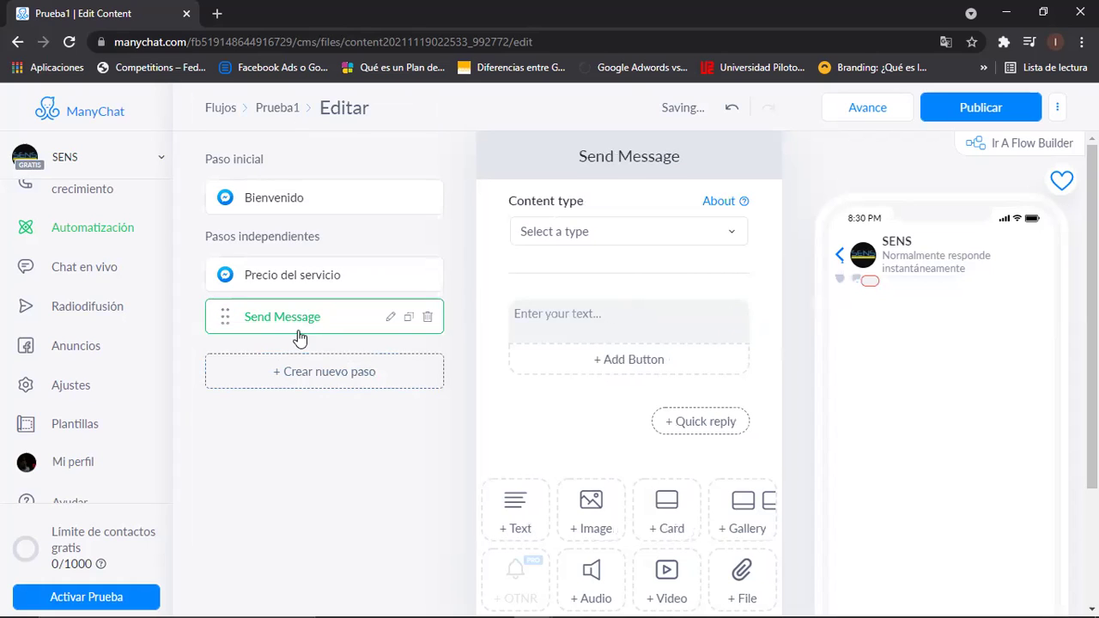
click(390, 319)
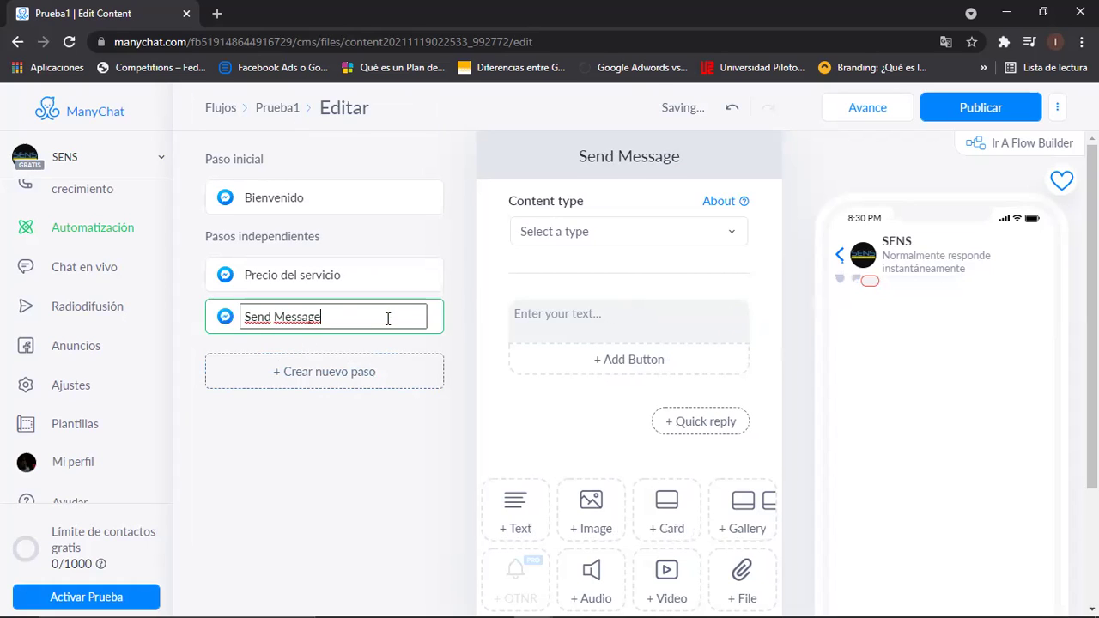
key(BackSpace)
key(BackSpace)
key(BackSpace)
key(BackSpace)
key(BackSpace)
key(BackSpace)
key(BackSpace)
key(BackSpace)
key(BackSpace)
key(BackSpace)
key(BackSpace)
key(BackSpace)
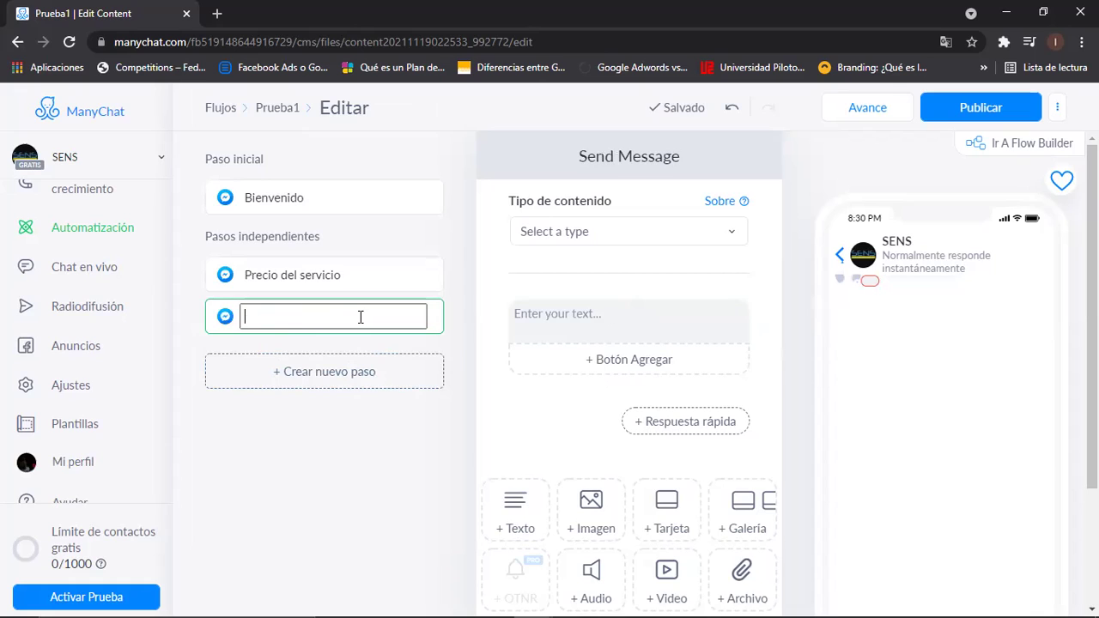
text(Donde están uv)
text(icados)
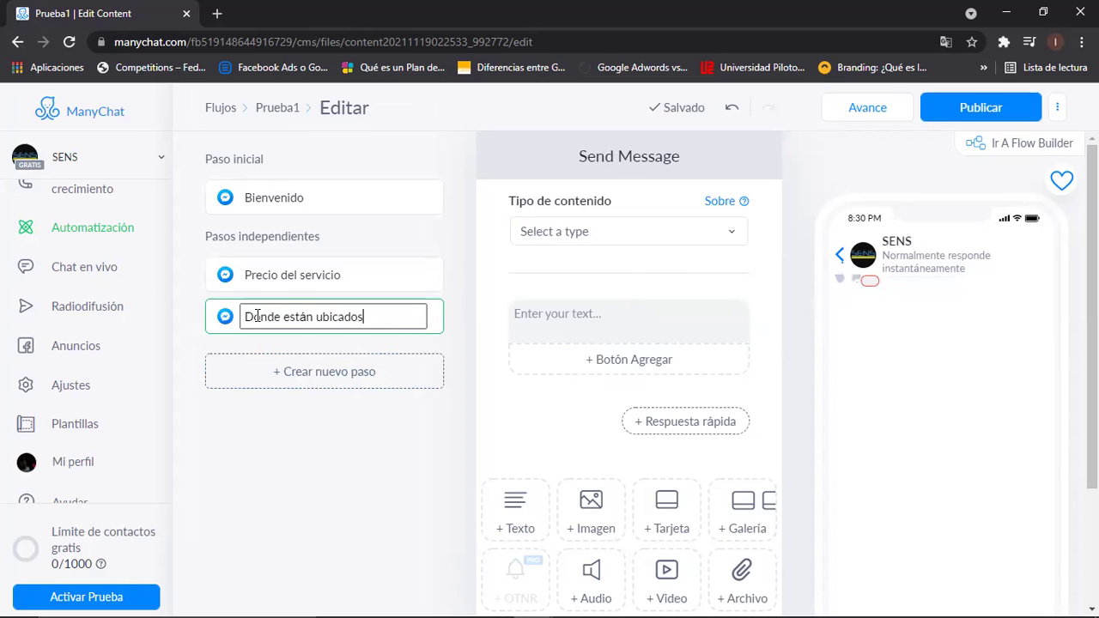
click(256, 316)
key(BackSpace)
text(ó)
key(Return)
Enter "Estamos ubicados en...." in the text block of the Dónde están ubicados step
click(557, 313)
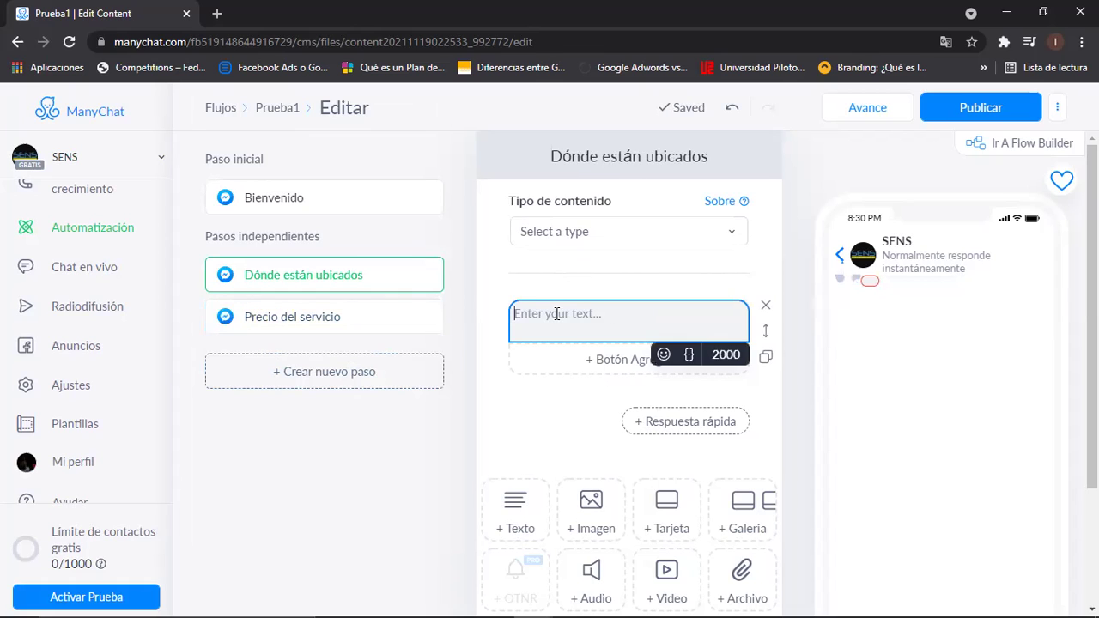
text(Estamos)
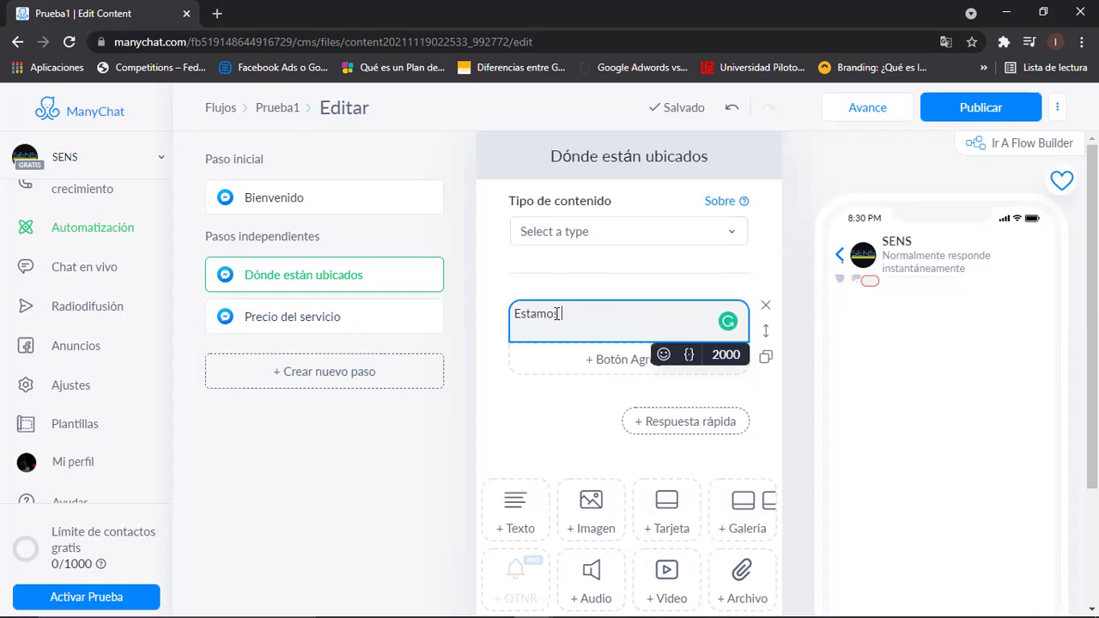
text( ubicad)
key(BackSpace)
text(os en....)
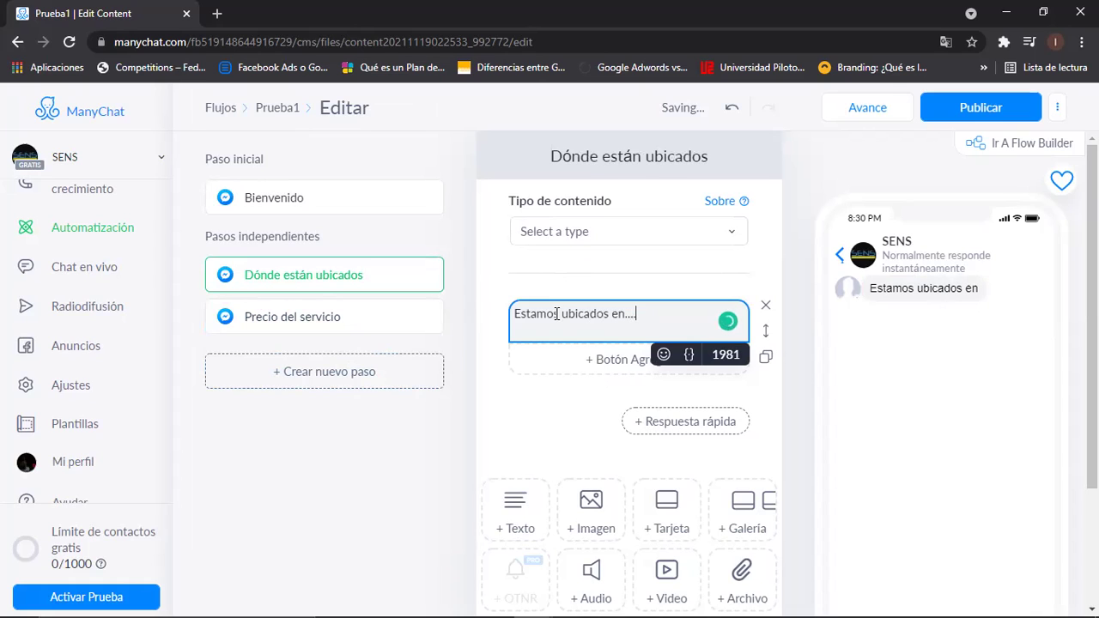
click(888, 410)
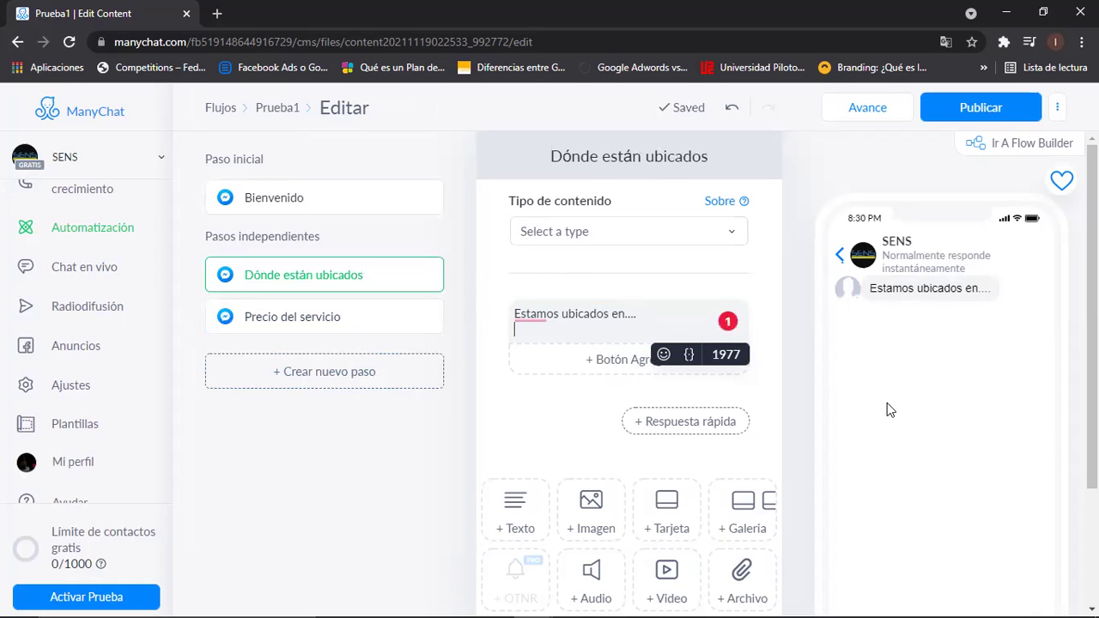
click(475, 195)
Link the first button of the Bienvenido message to the existing step Precio del servicio and follow the link to check its reply
click(284, 199)
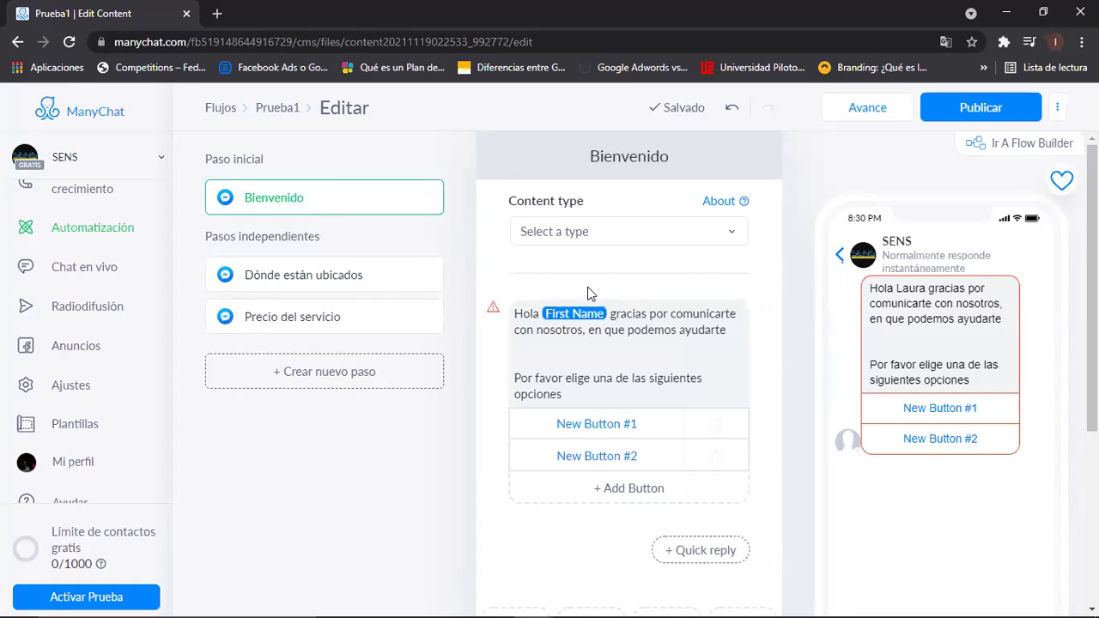
click(631, 424)
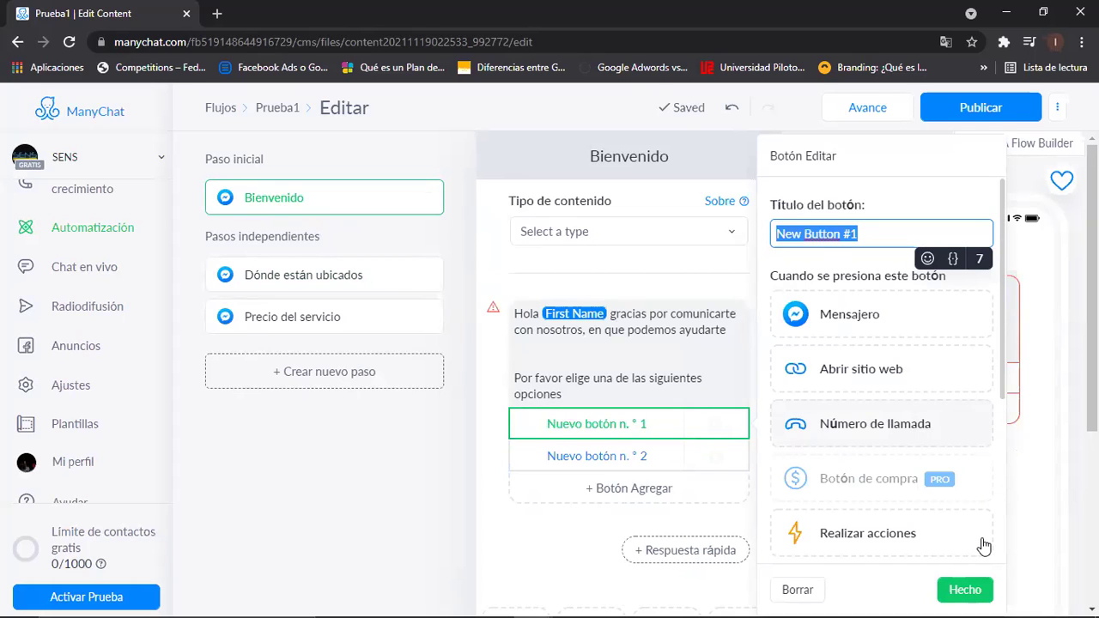
scroll(987, 539, down, 3)
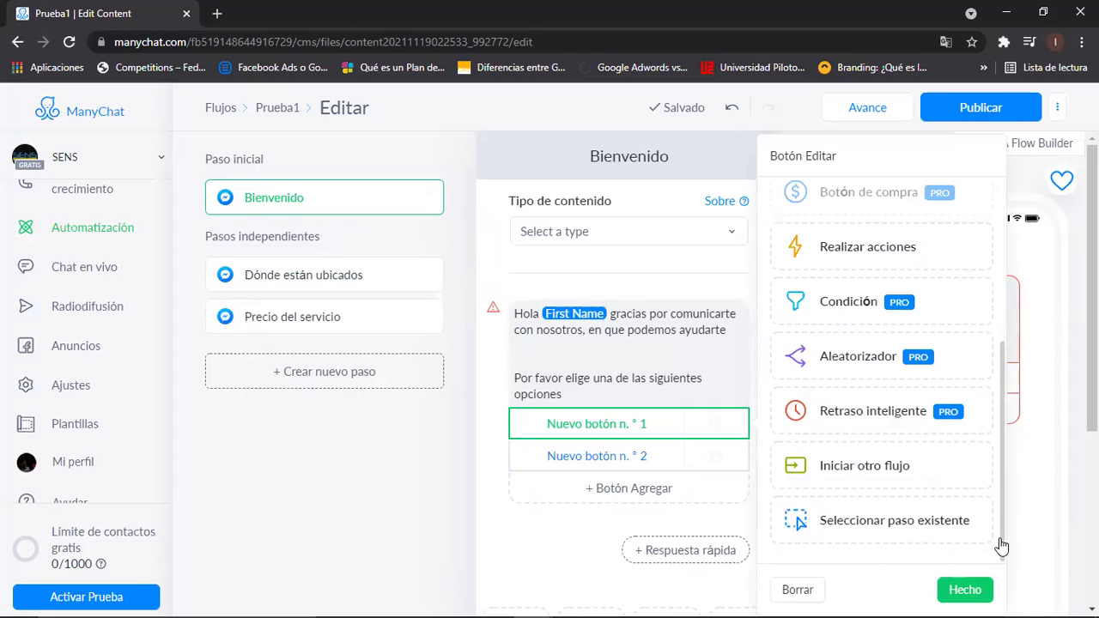
click(917, 531)
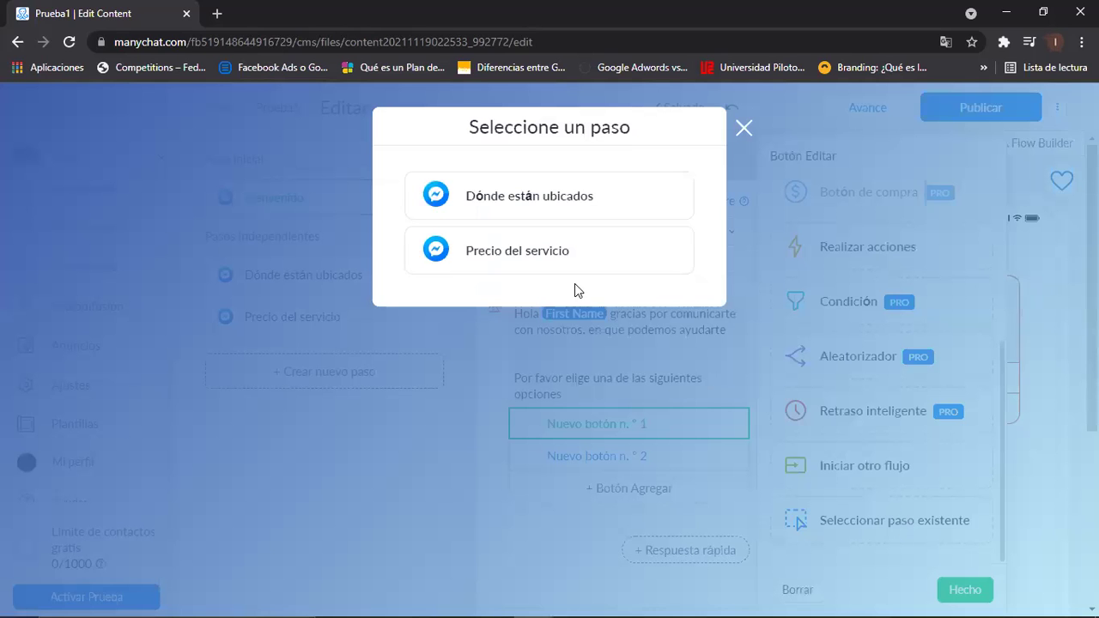
click(498, 250)
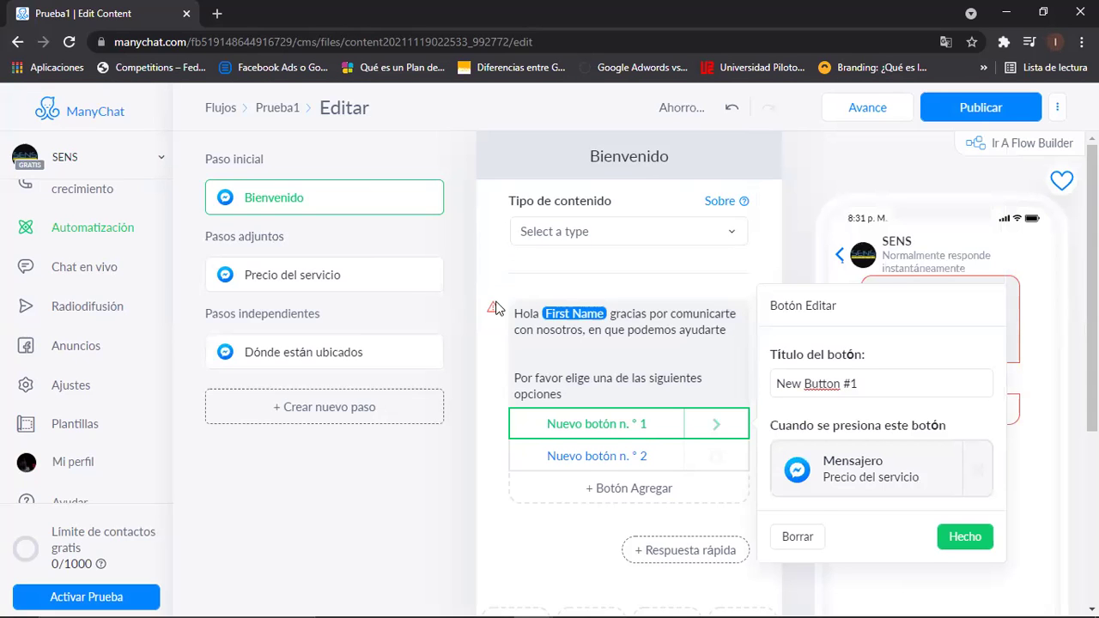
click(962, 538)
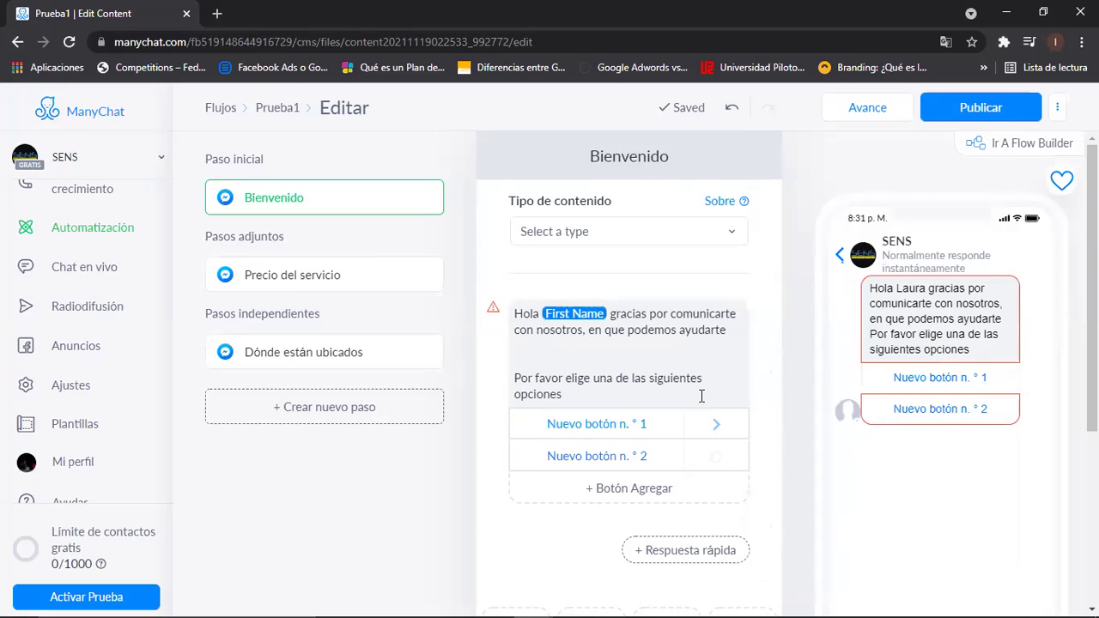
click(713, 428)
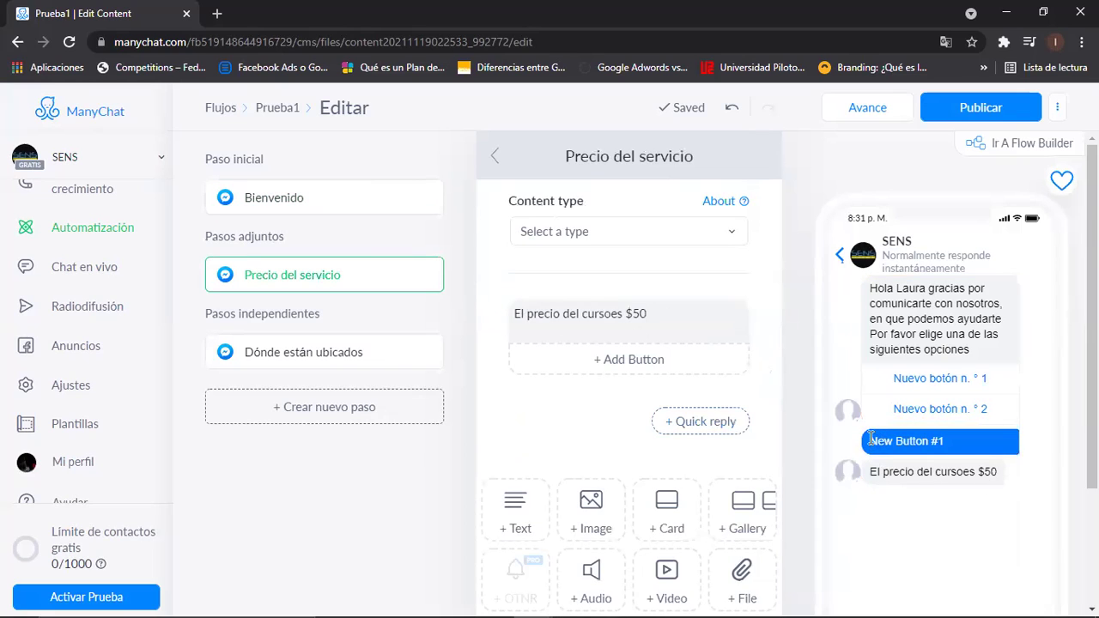
click(621, 331)
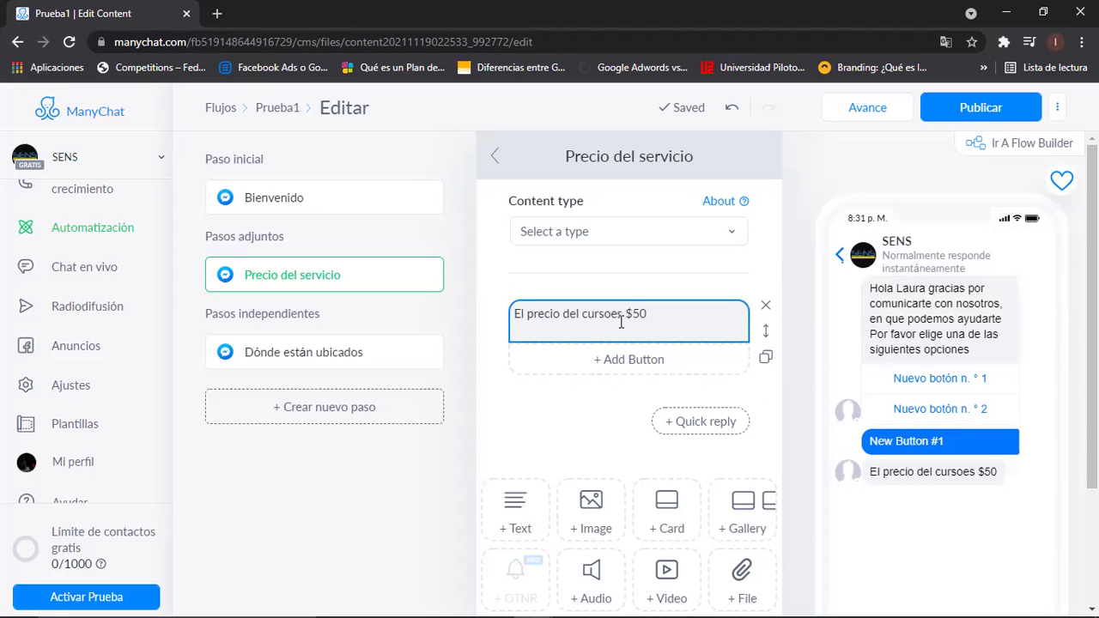
Title the first button of the Bienvenido message Precio and open its linked step to check the preview
click(274, 199)
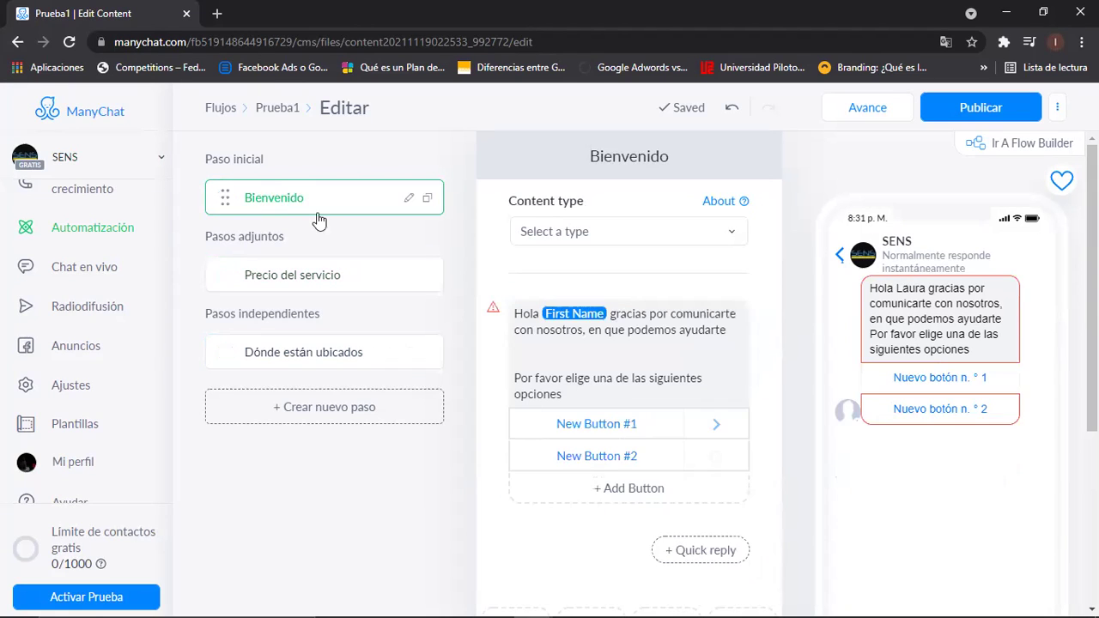
click(630, 425)
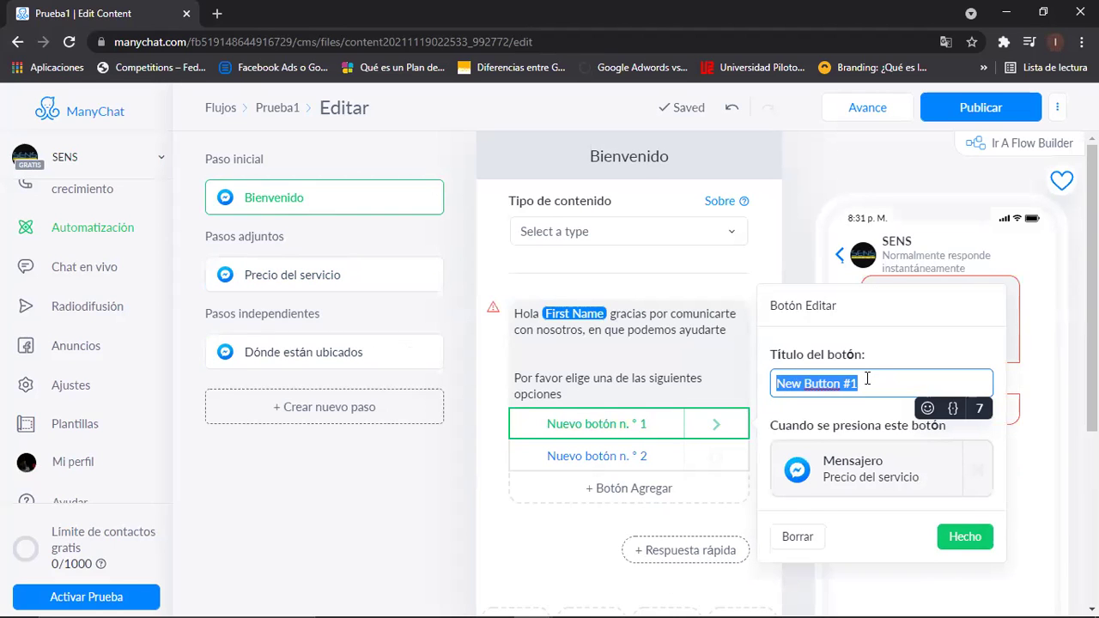
text(Precio)
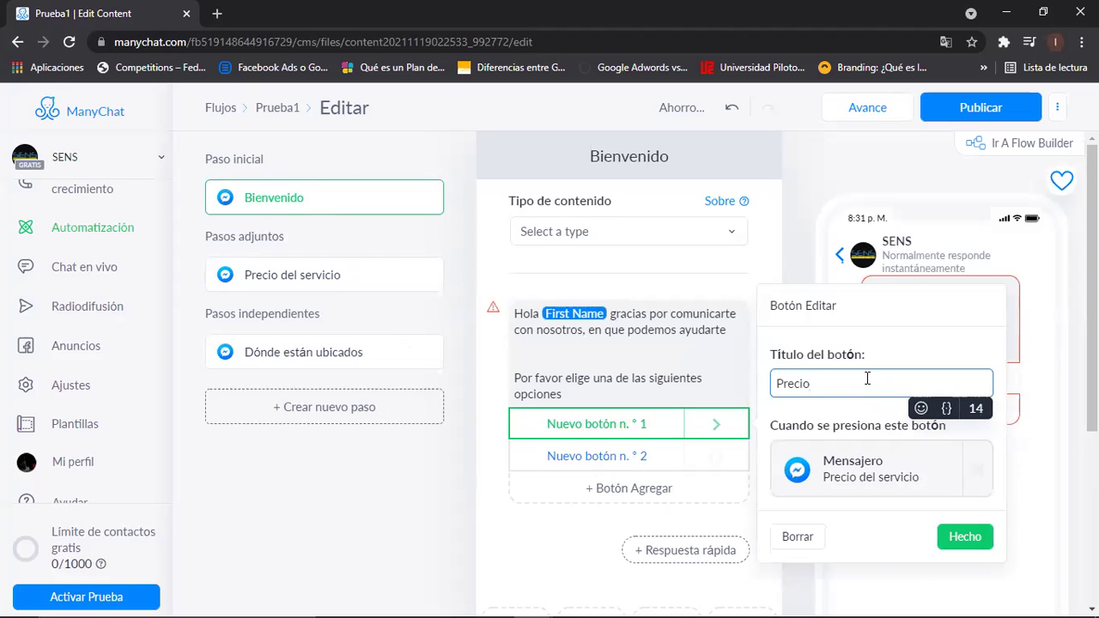
click(964, 537)
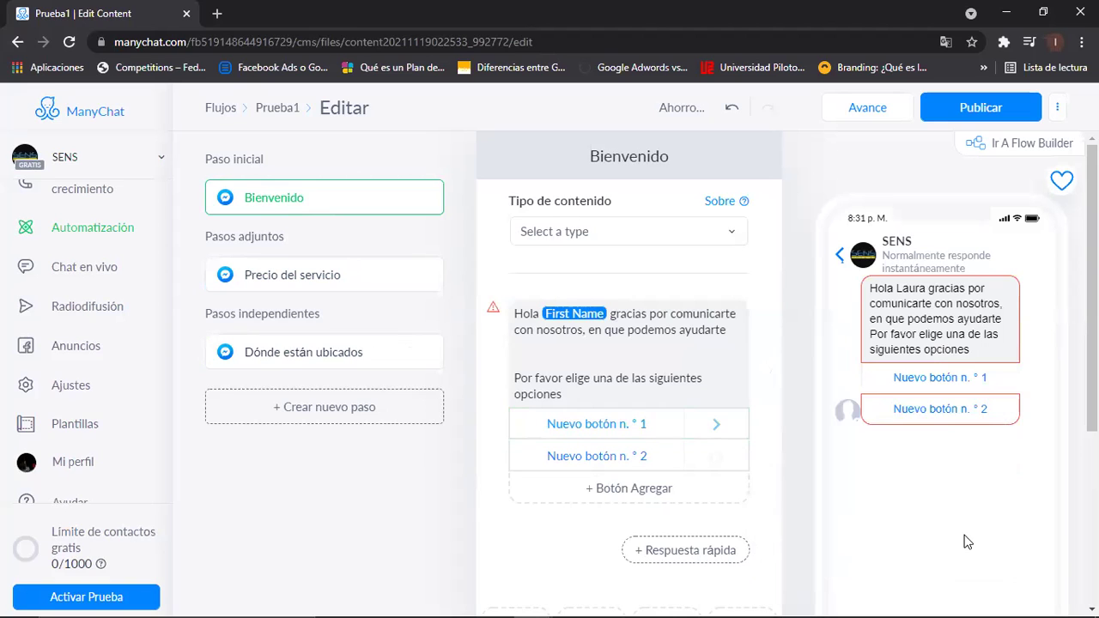
click(720, 425)
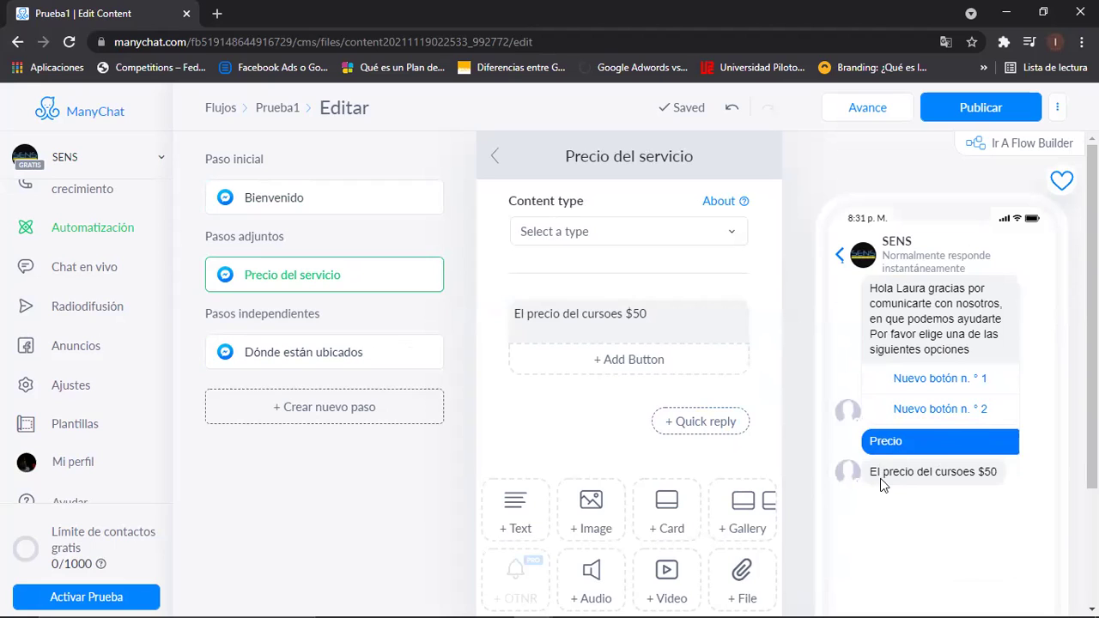
Link the second button of the Bienvenido message to the existing step Dónde están ubicados
click(268, 198)
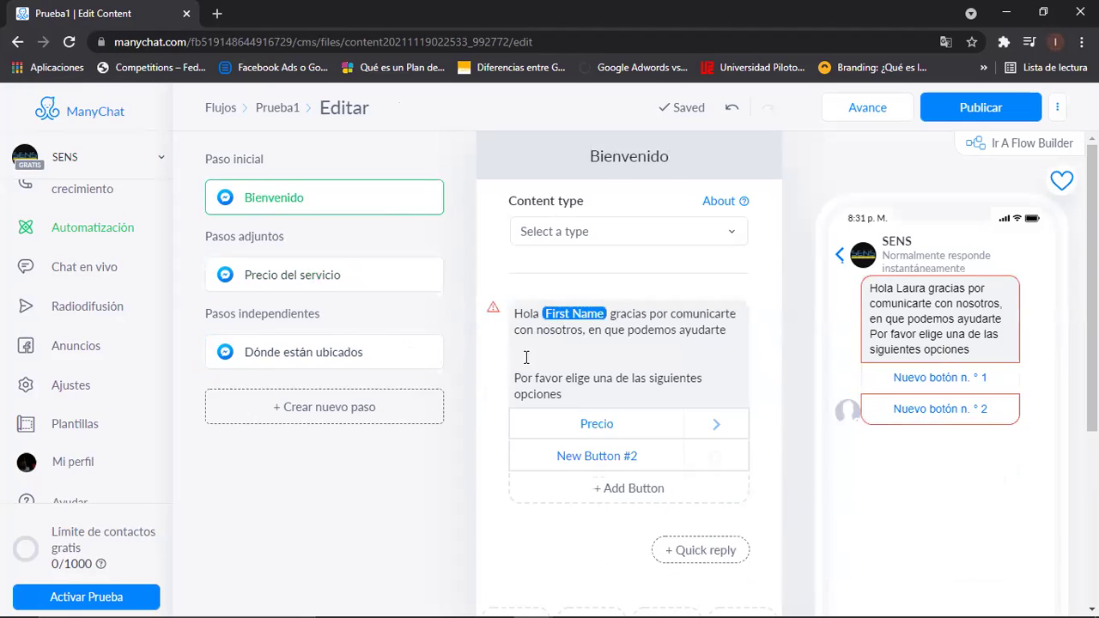
click(712, 464)
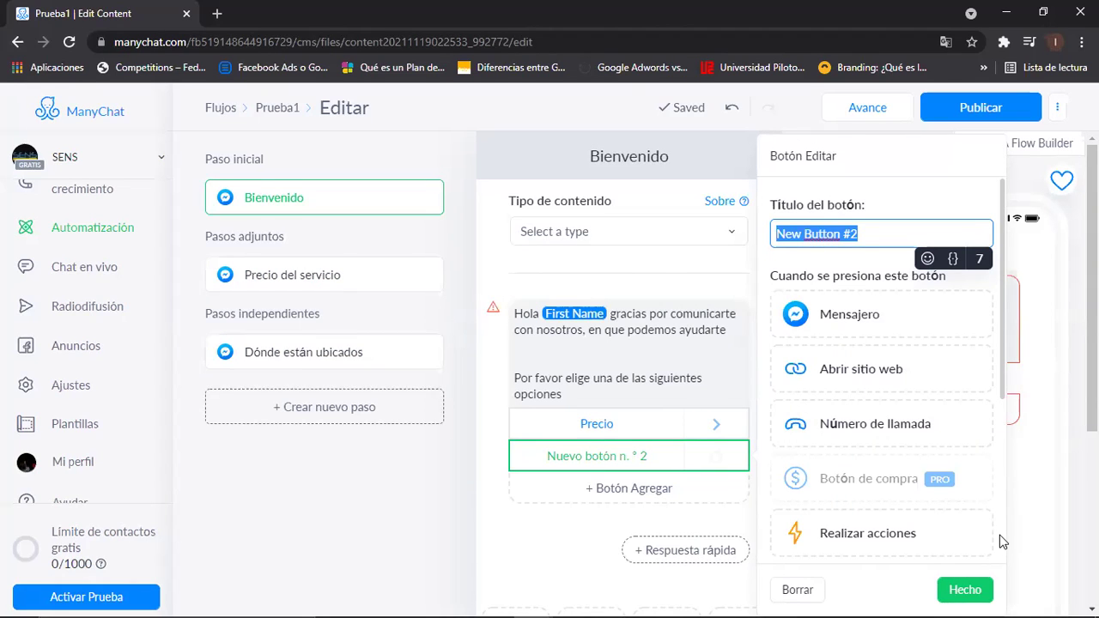
scroll(1001, 552, down, 3)
click(902, 521)
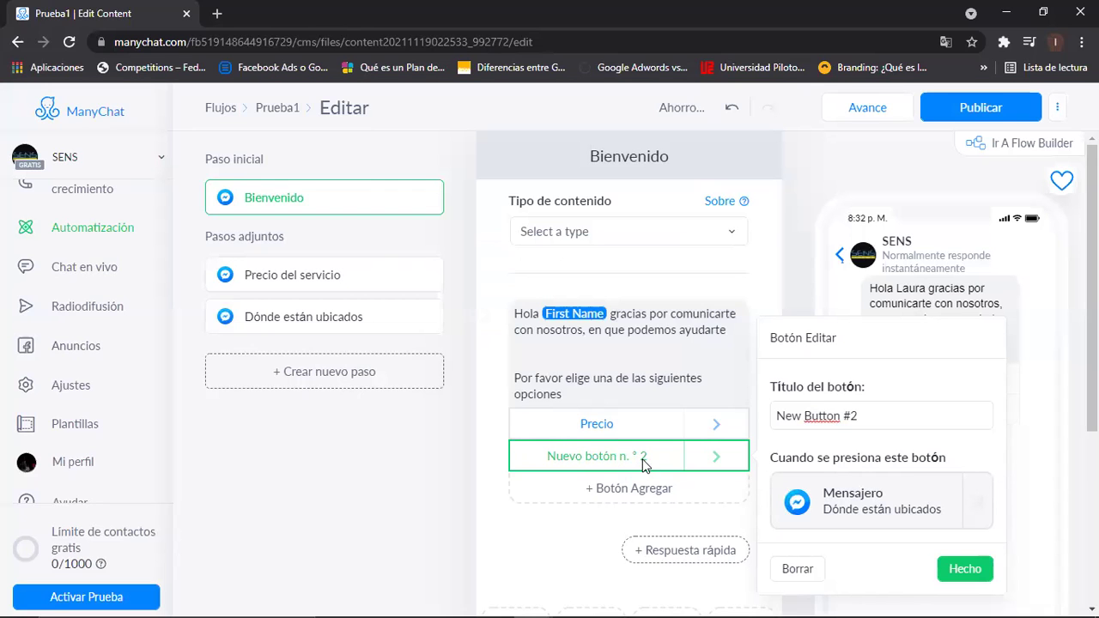
Title the second welcome button Ubicación and open its linked step to check the preview
click(862, 415)
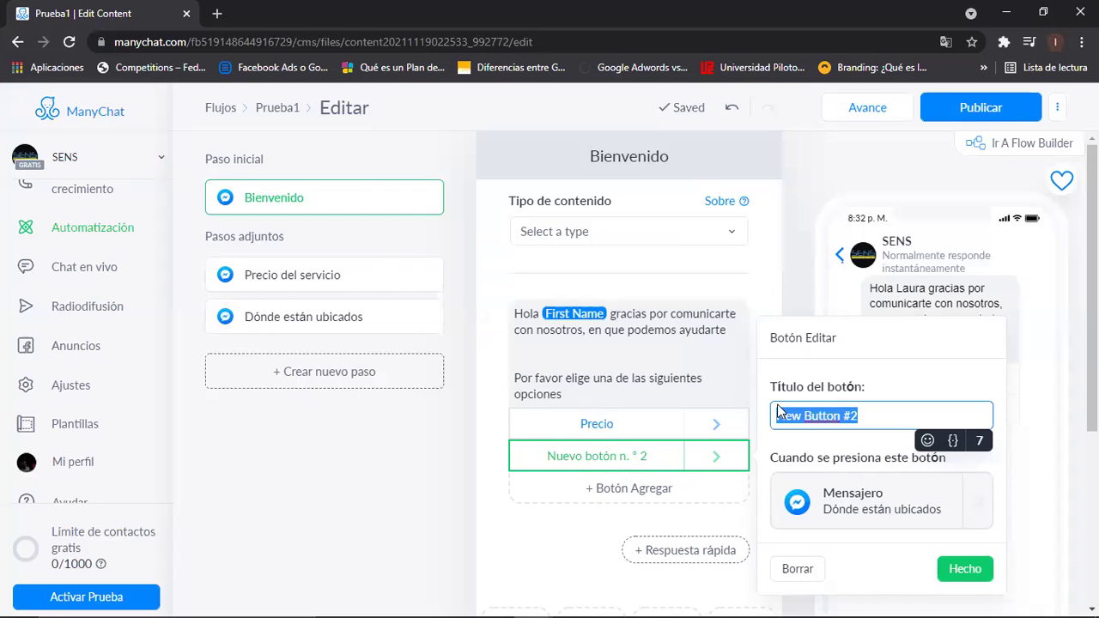
text(ubicac)
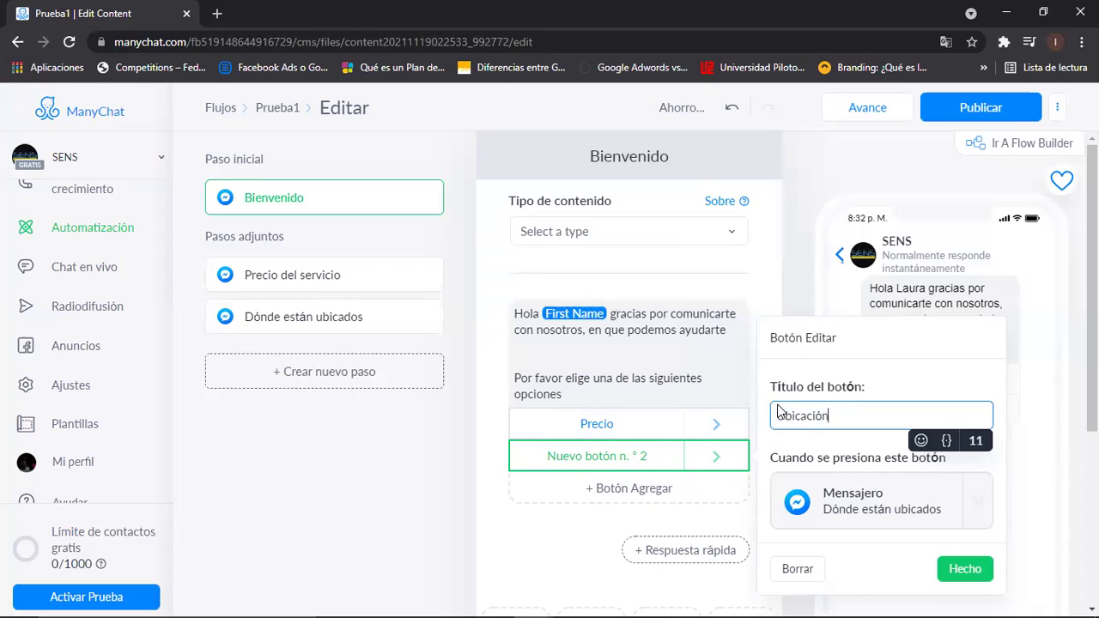
click(962, 570)
click(718, 462)
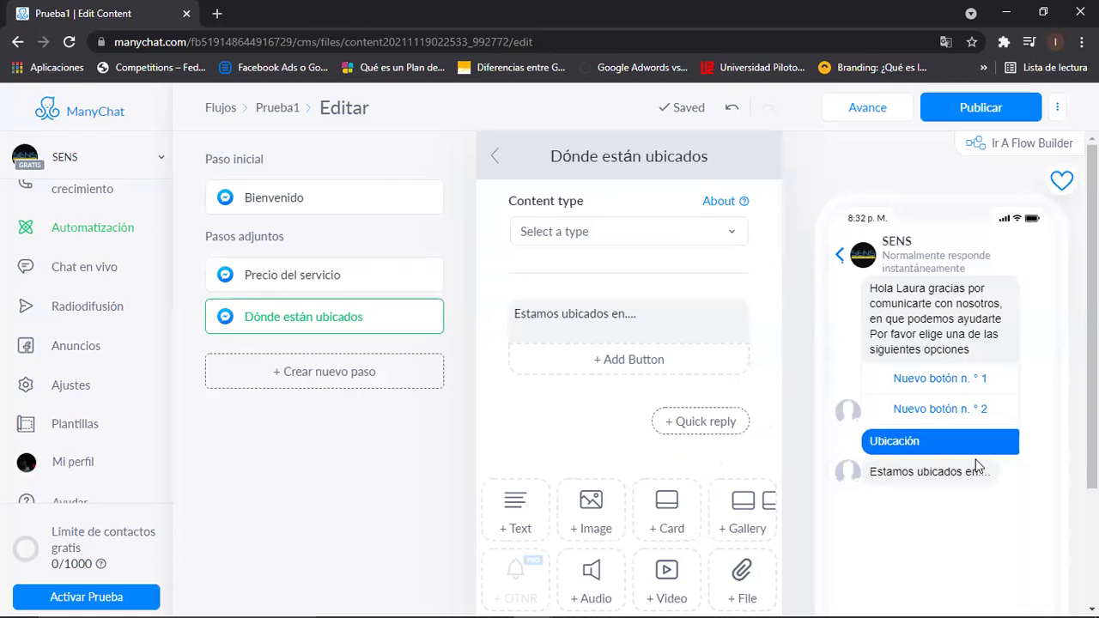
Create a further Messenger step in the flow and name it ¿Dónde compro el producto?
click(348, 385)
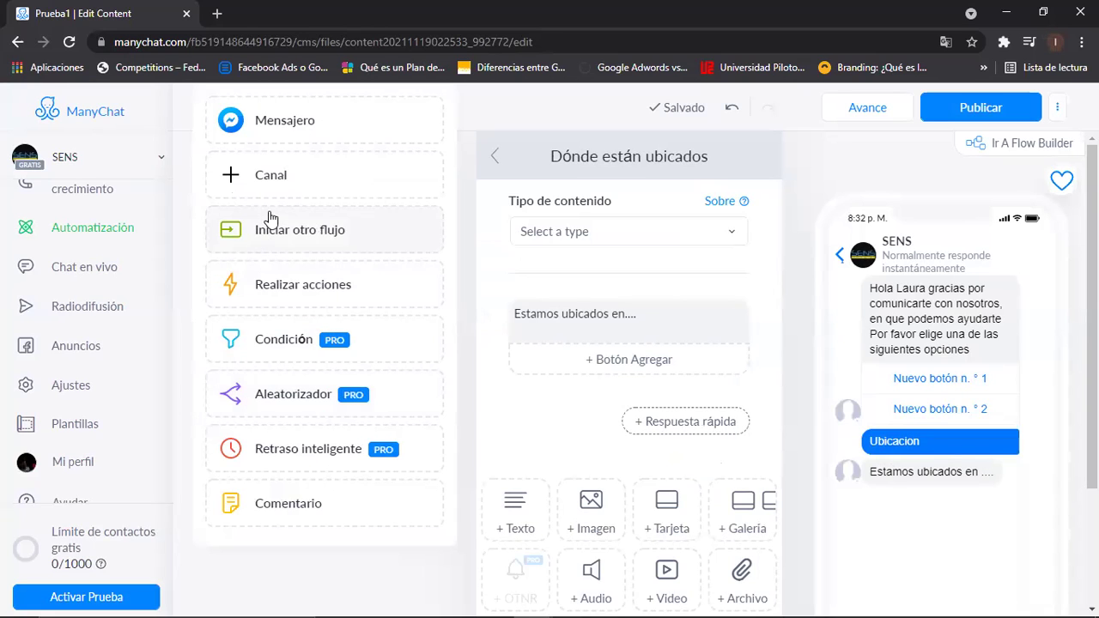
click(289, 127)
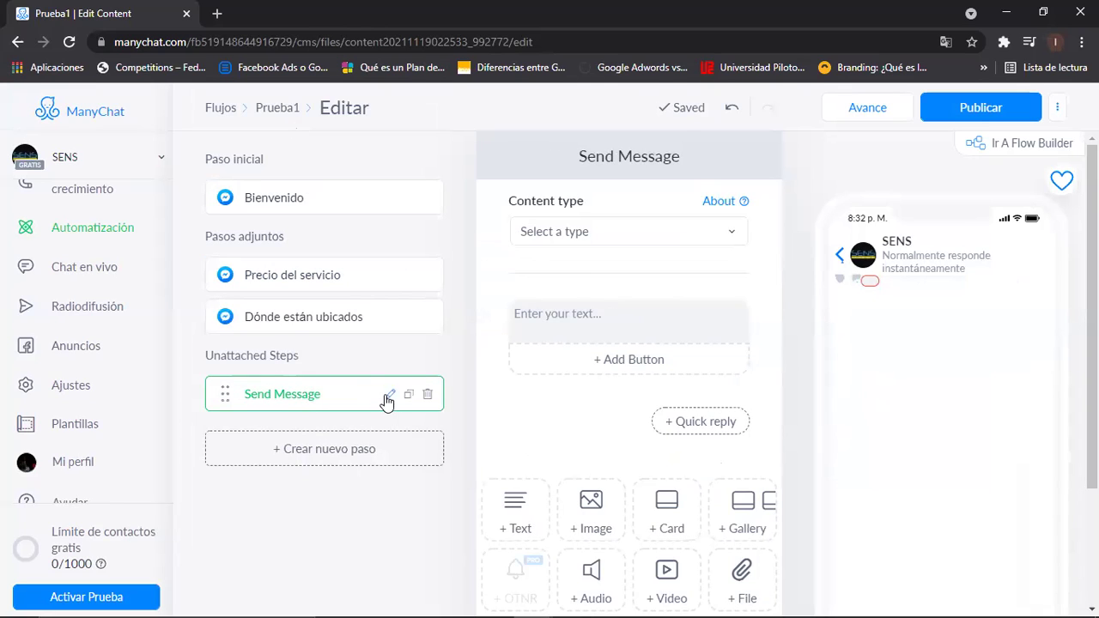
click(388, 394)
key(BackSpace)
key(BackSpace)
key(BackSpace)
key(BackSpace)
key(BackSpace)
key(BackSpace)
key(BackSpace)
key(BackSpace)
key(BackSpace)
key(BackSpace)
key(BackSpace)
key(BackSpace)
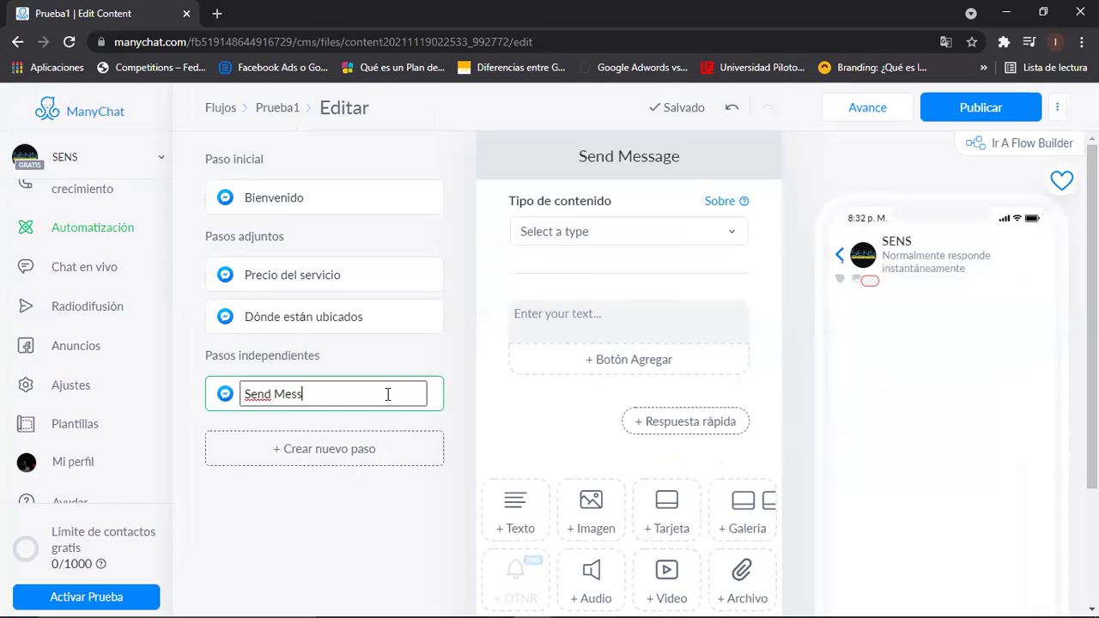
text(Don)
text(nde compro)
text( el produc)
text(to?)
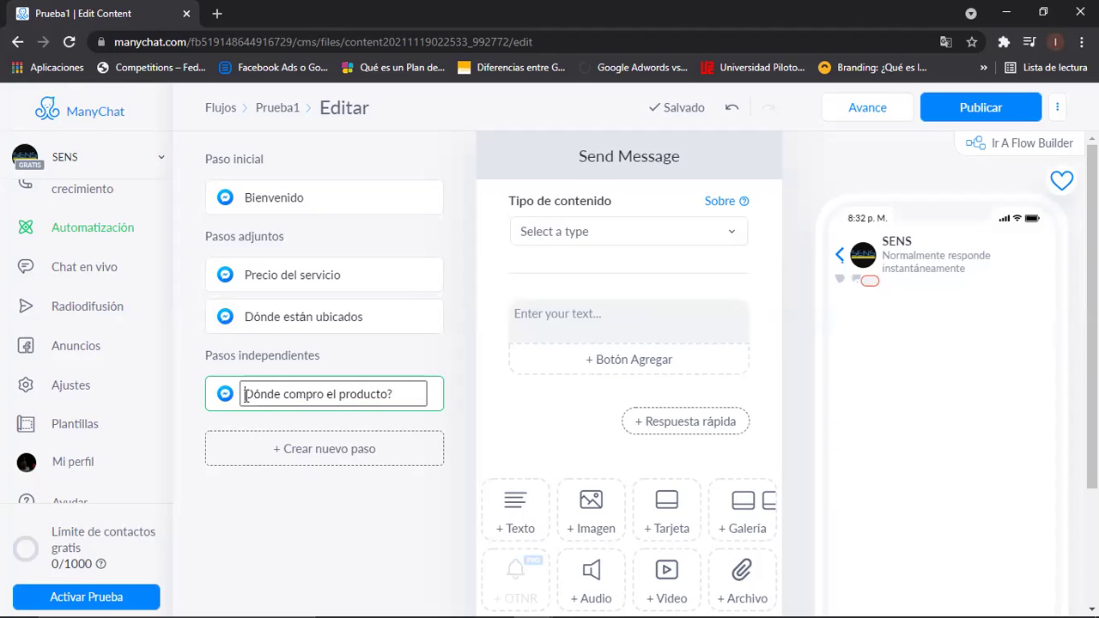
click(246, 395)
text(¿)
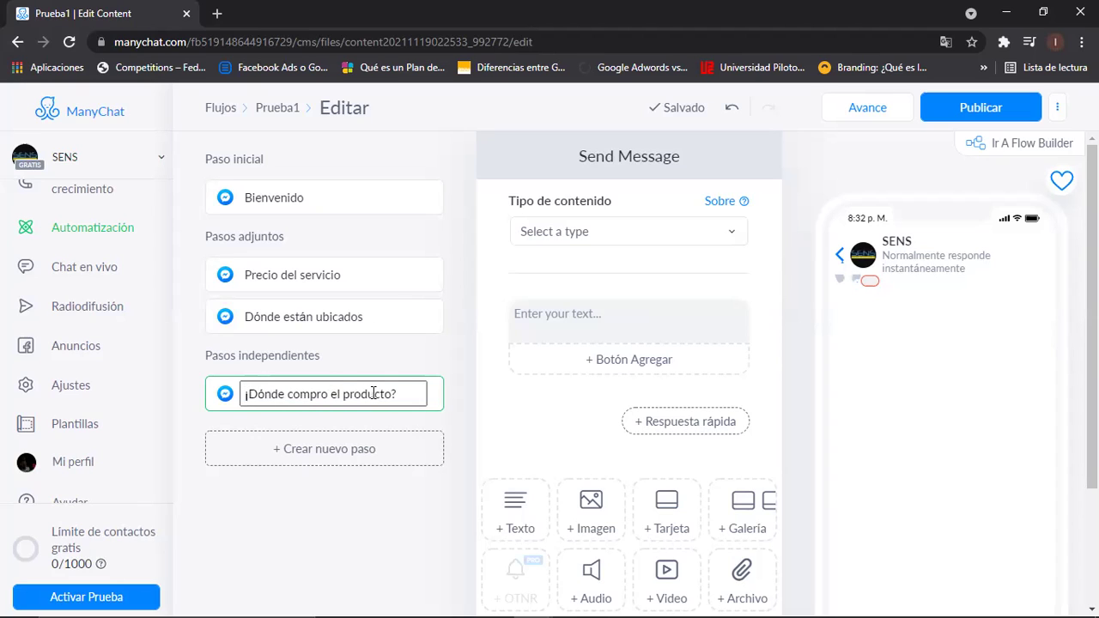
key(BackSpace)
text(¿)
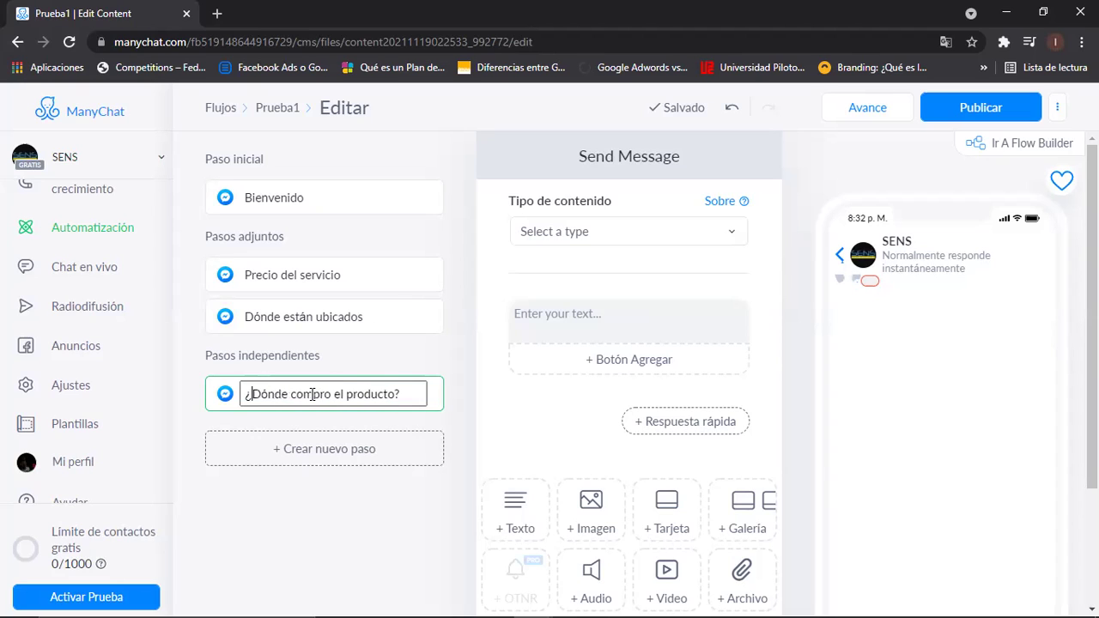
drag(411, 394, 226, 399)
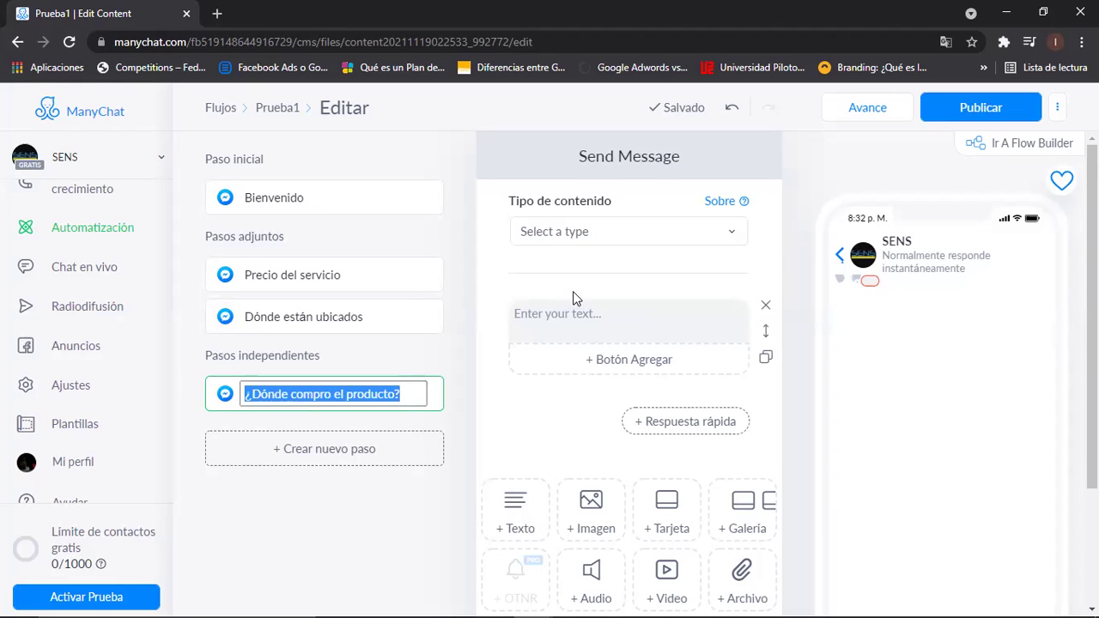
click(564, 316)
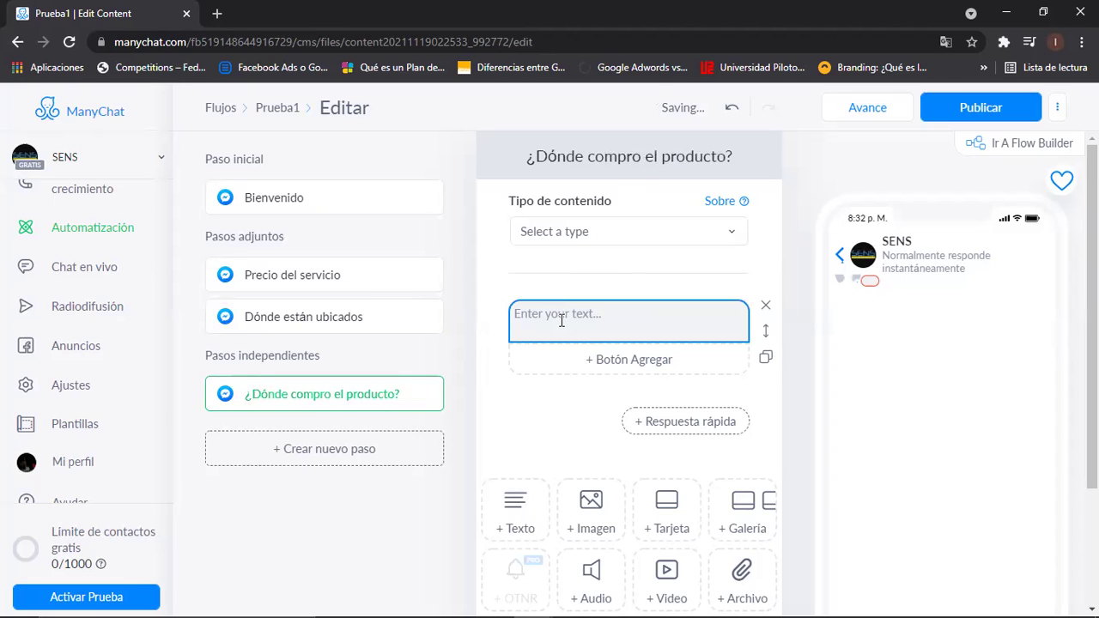
Enter the message "Puedes comprar el curso en el siguiente enlace" in the ¿Dónde compro el producto? step
click(567, 314)
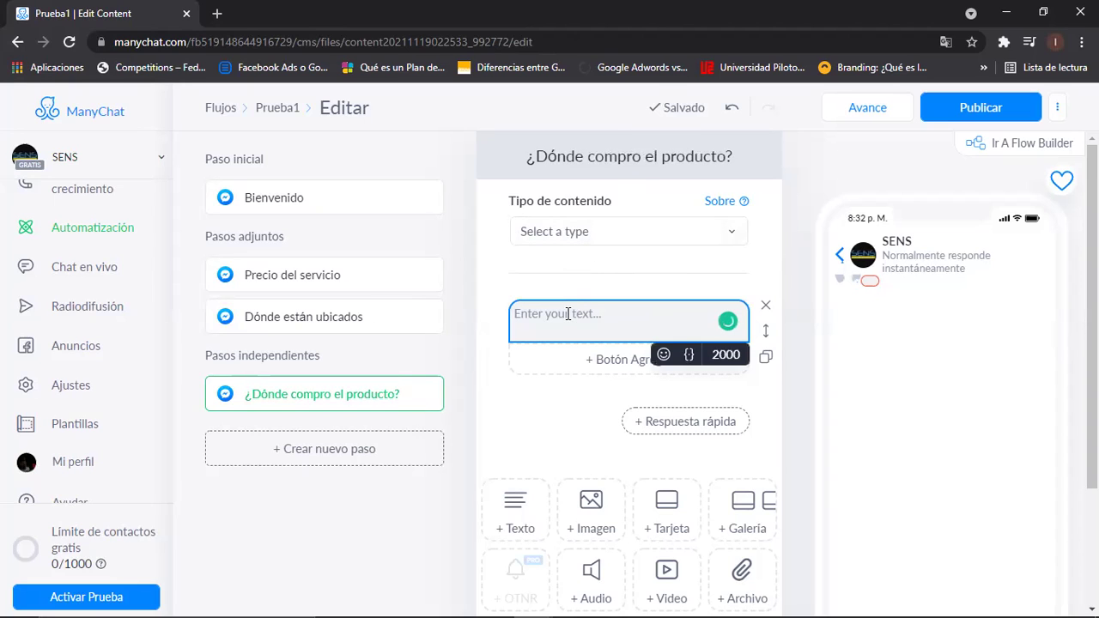
text(Puedes comprar mi)
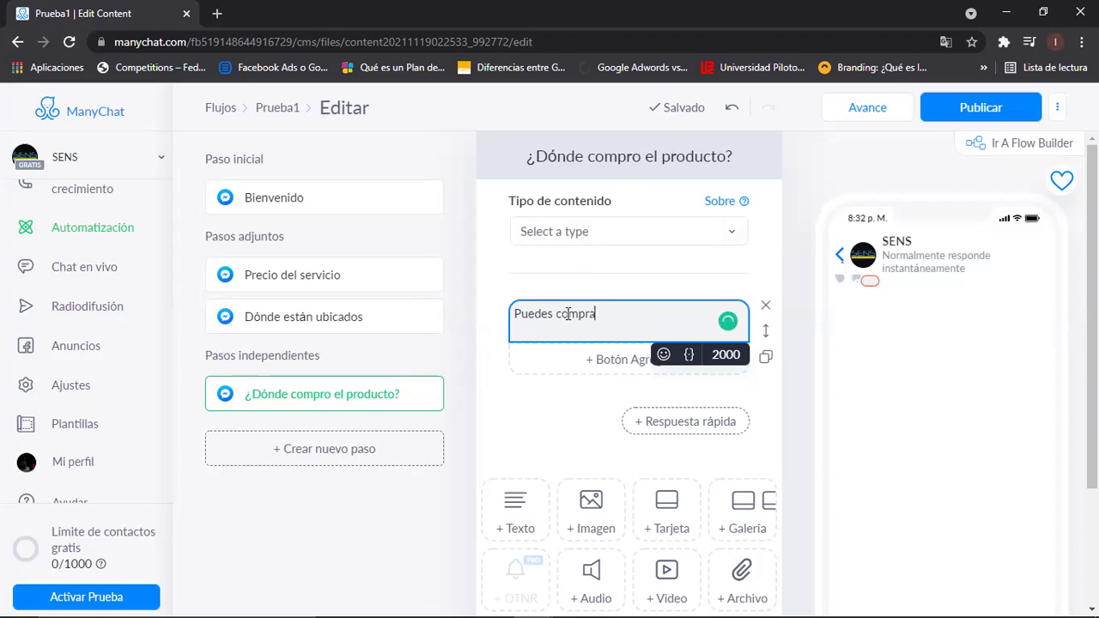
key(BackSpace)
key(BackSpace)
key(BackSpace)
text(el prod)
key(BackSpace)
key(BackSpace)
key(BackSpace)
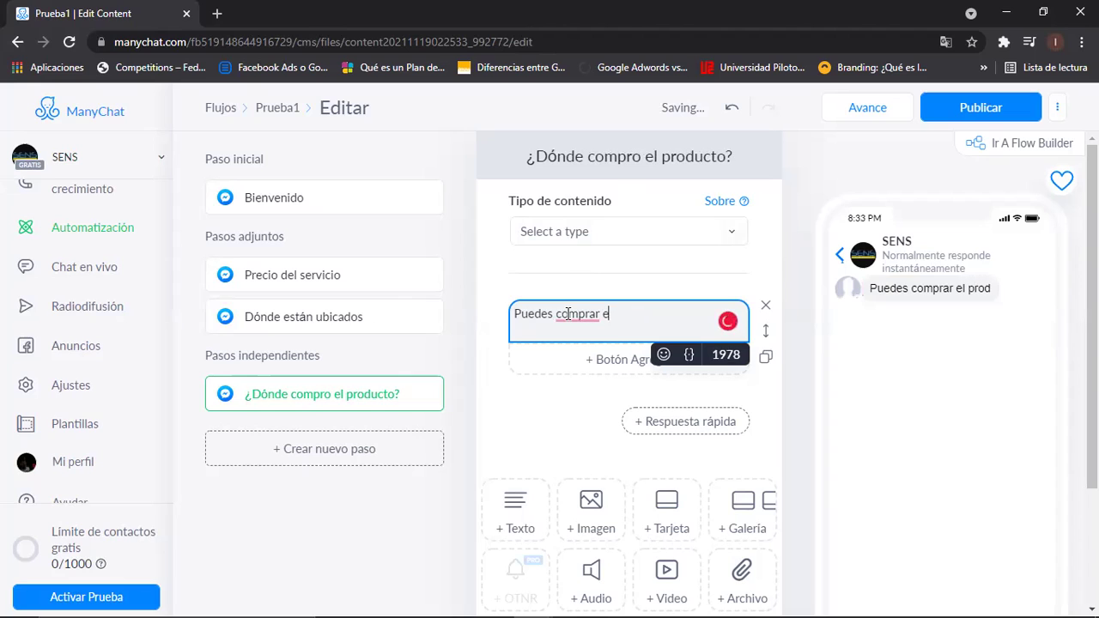
text(l curso )
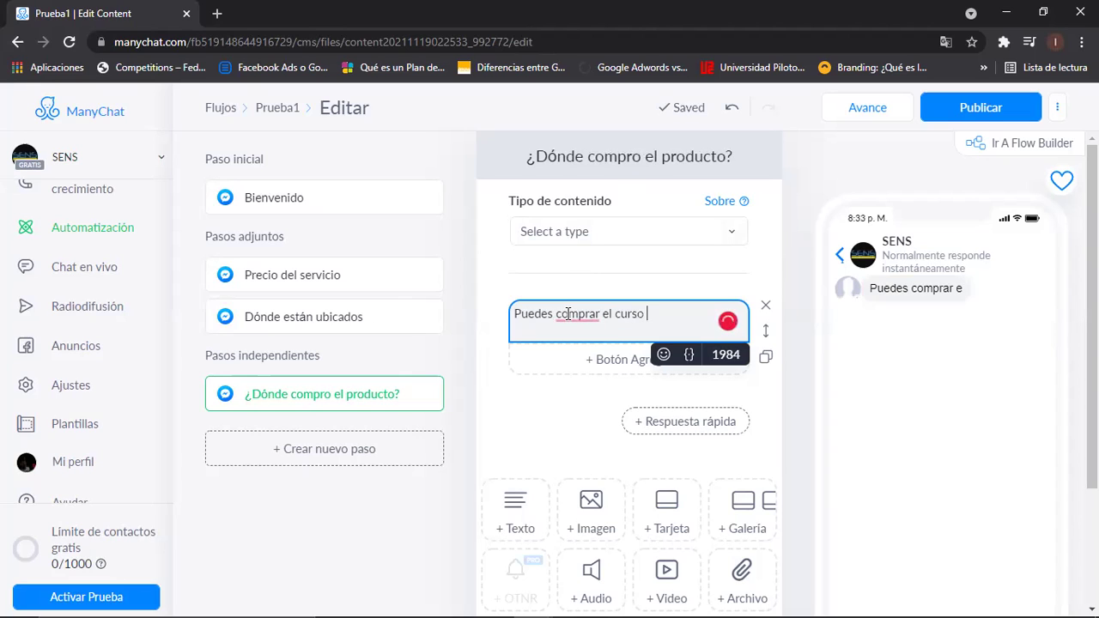
text(en el siguiente enlace)
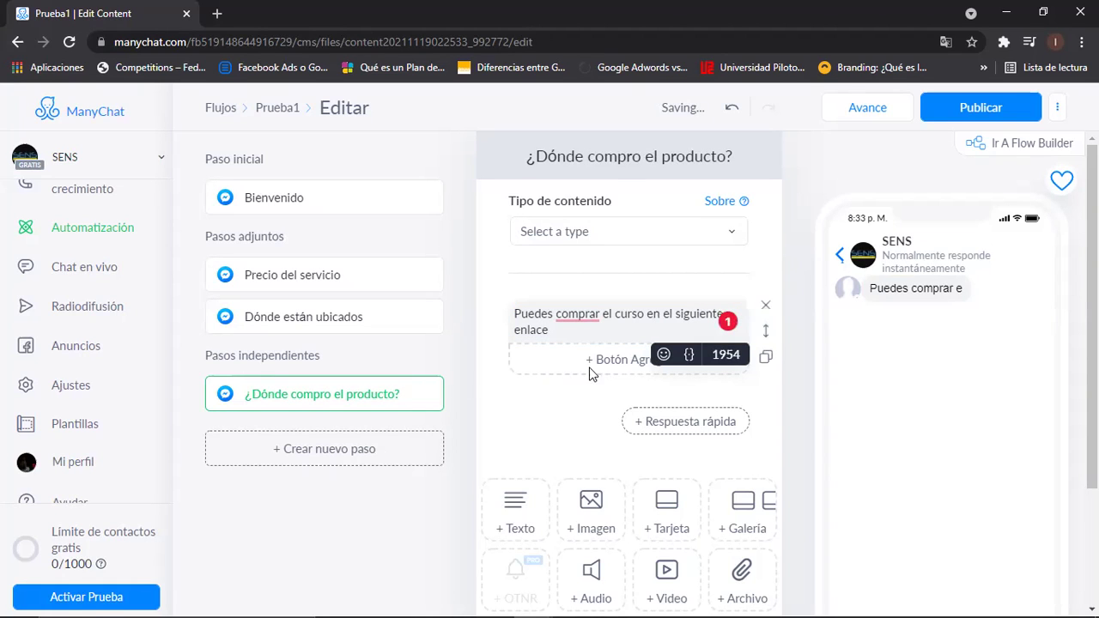
Add a button to the purchase message that opens a website, leaving its address empty and the webview size on Nativo
click(618, 359)
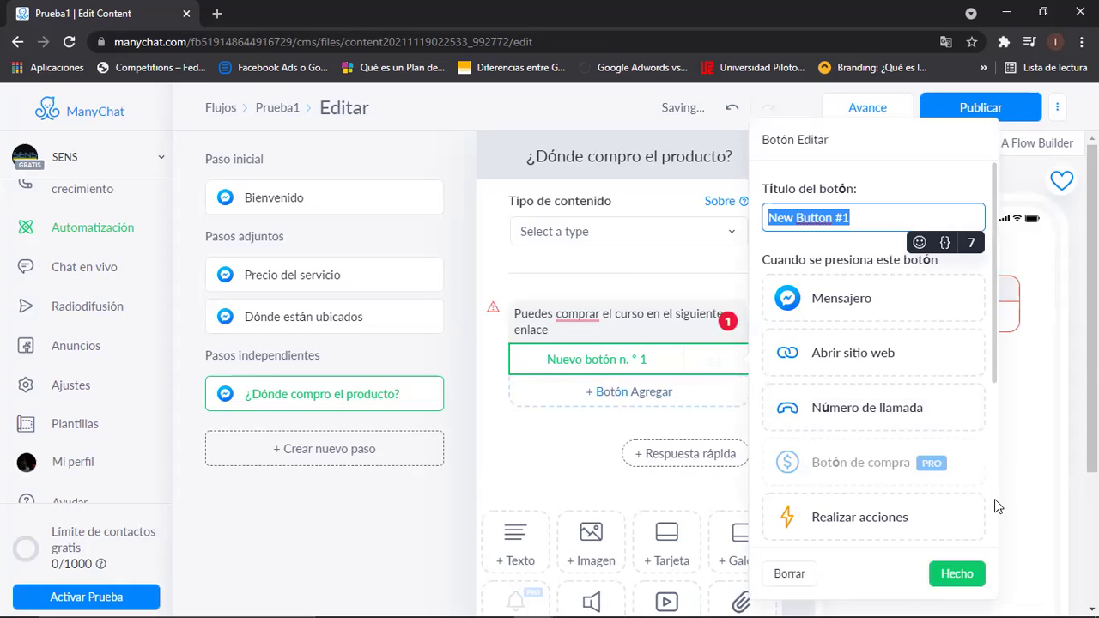
scroll(996, 509, down, 3)
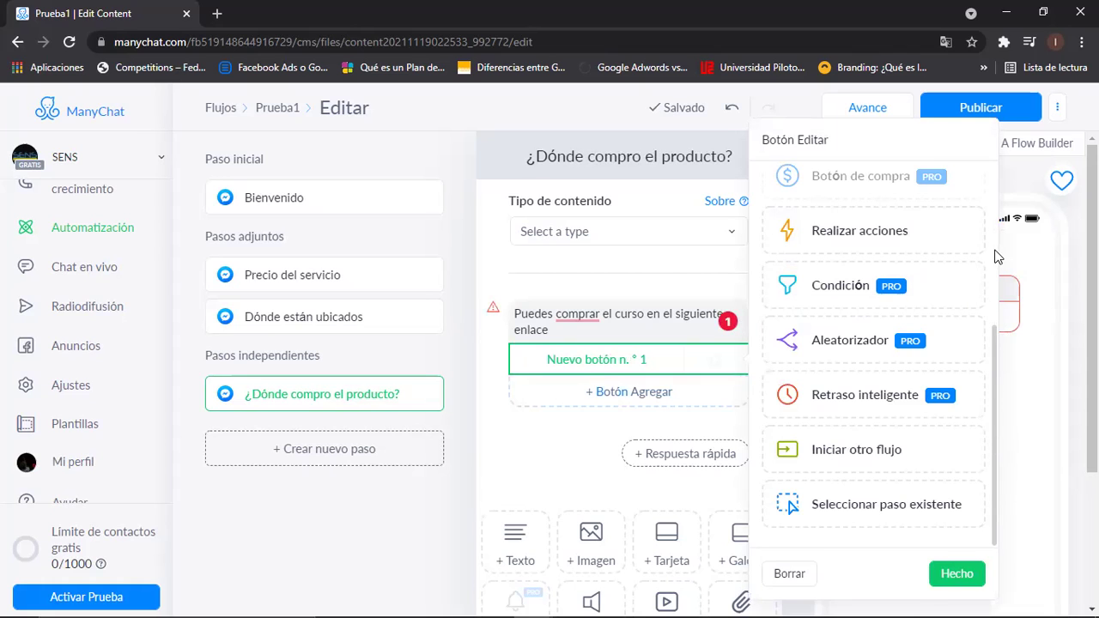
scroll(994, 258, up, 3)
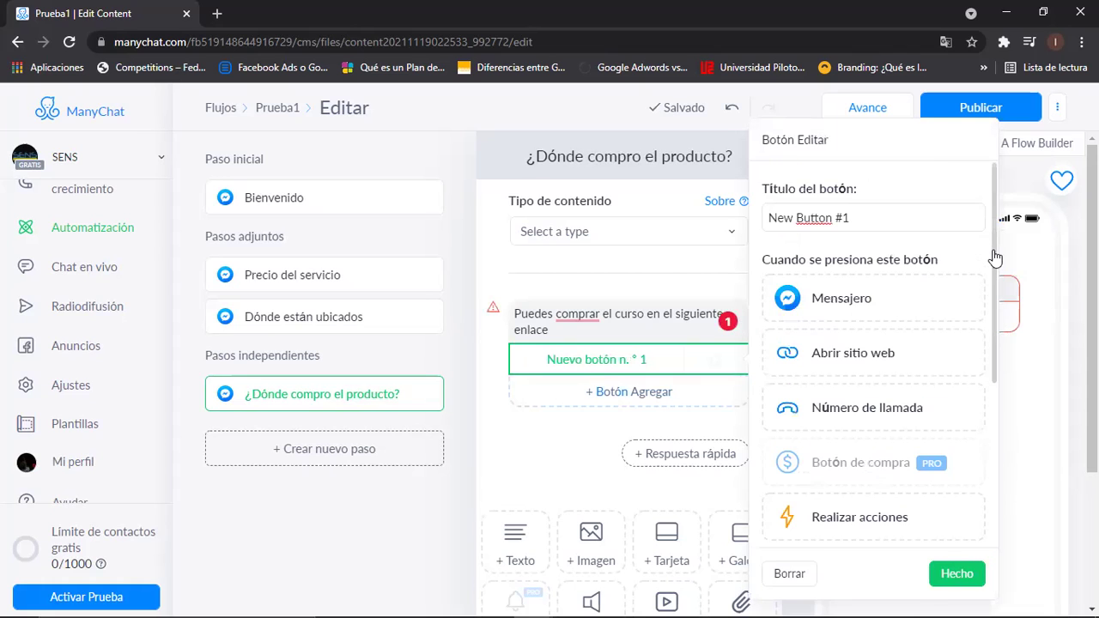
click(878, 359)
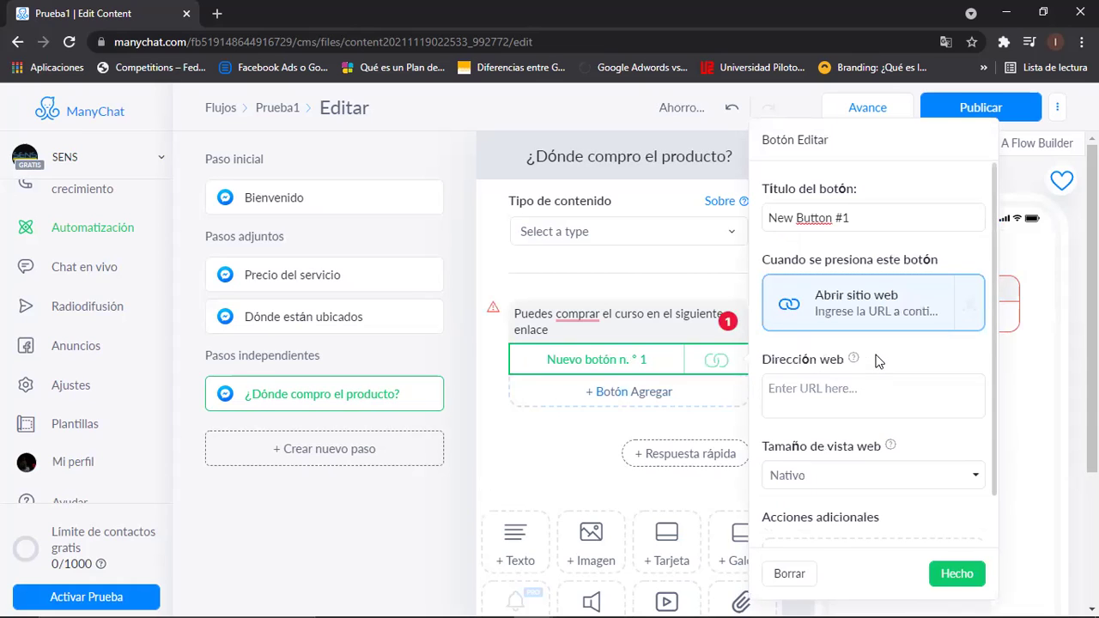
click(837, 391)
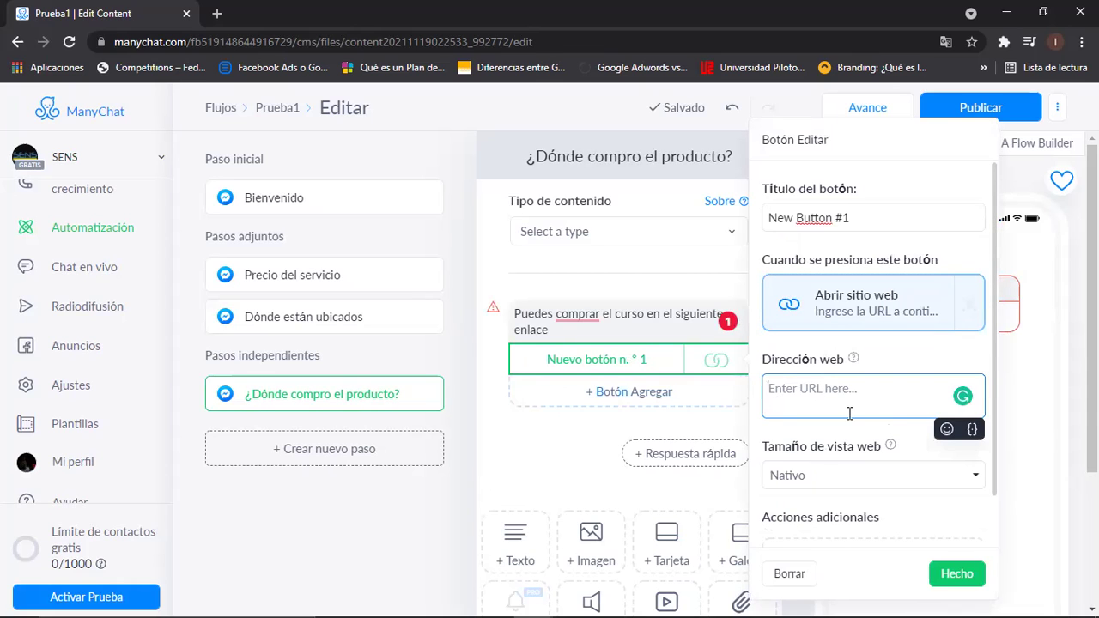
click(977, 479)
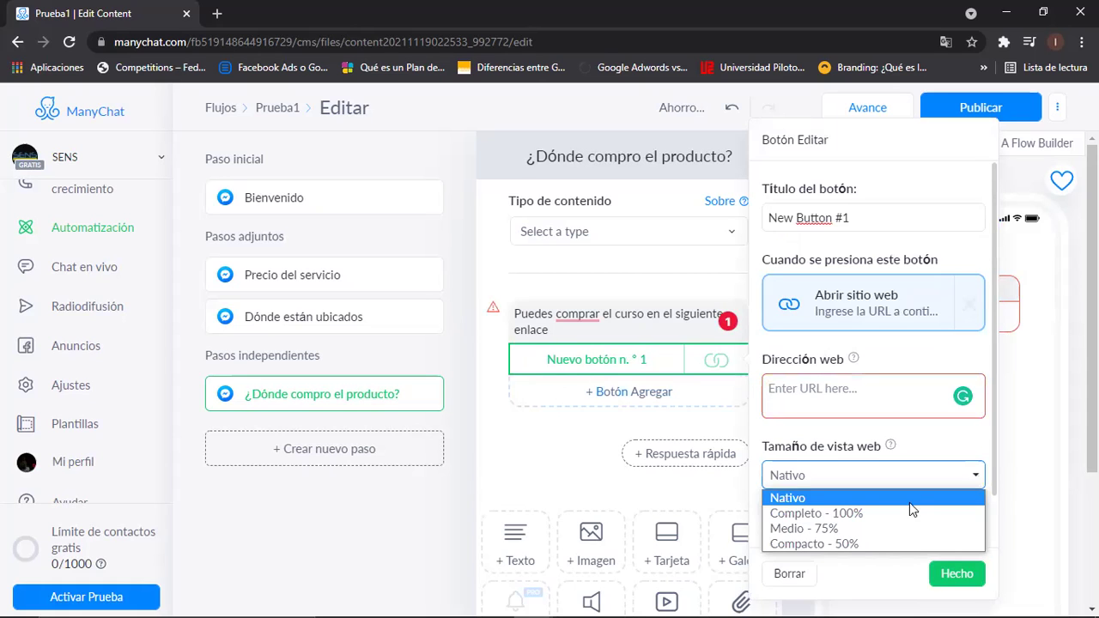
click(977, 478)
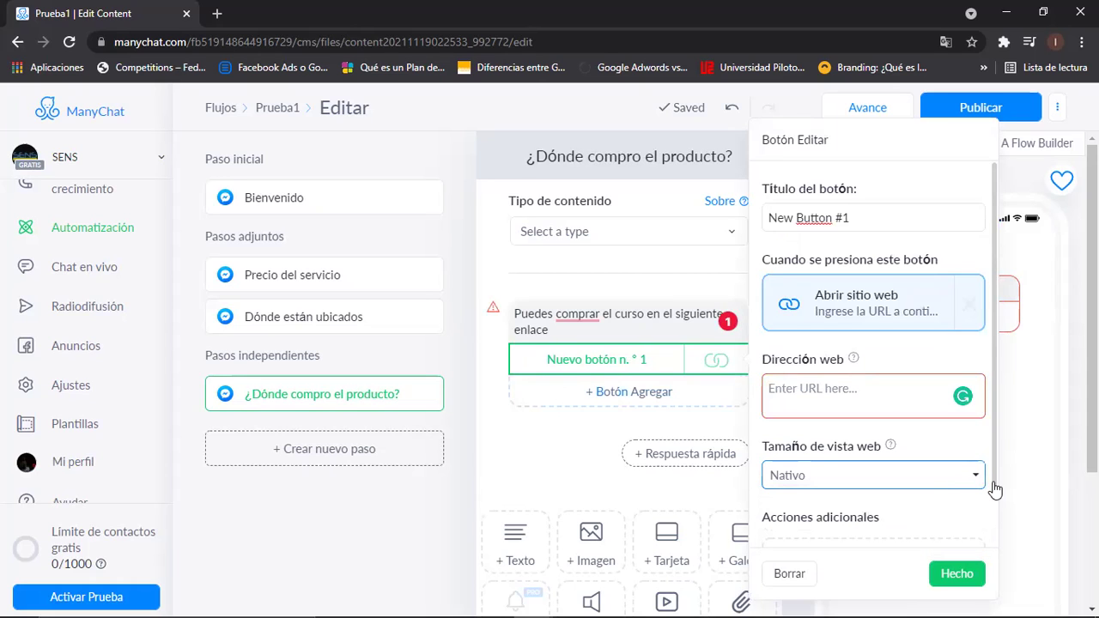
scroll(996, 530, down, 1)
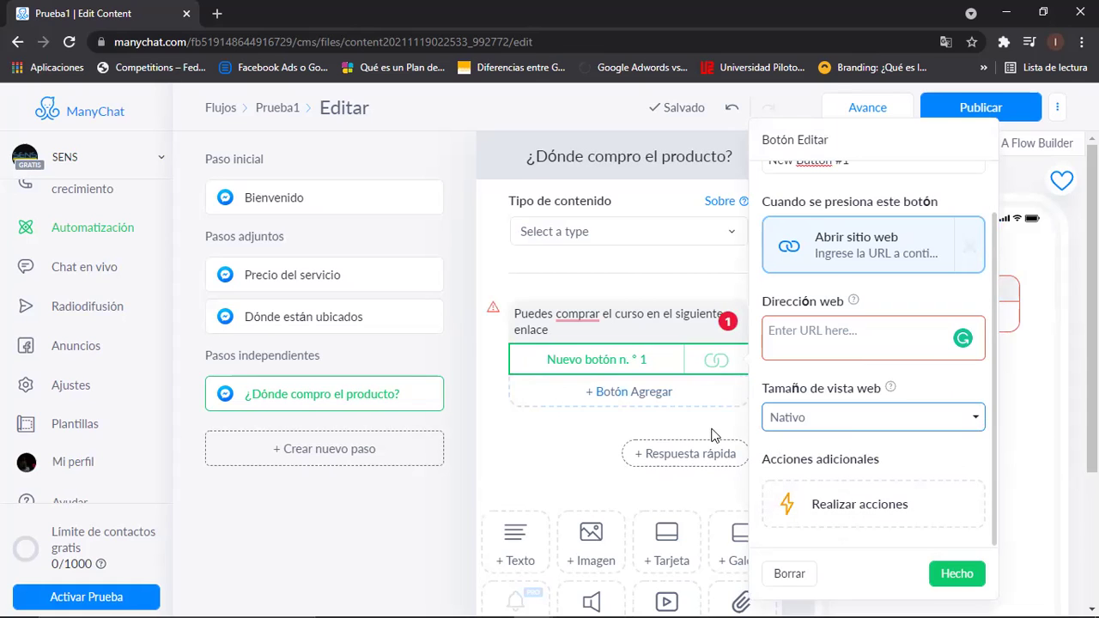
click(955, 574)
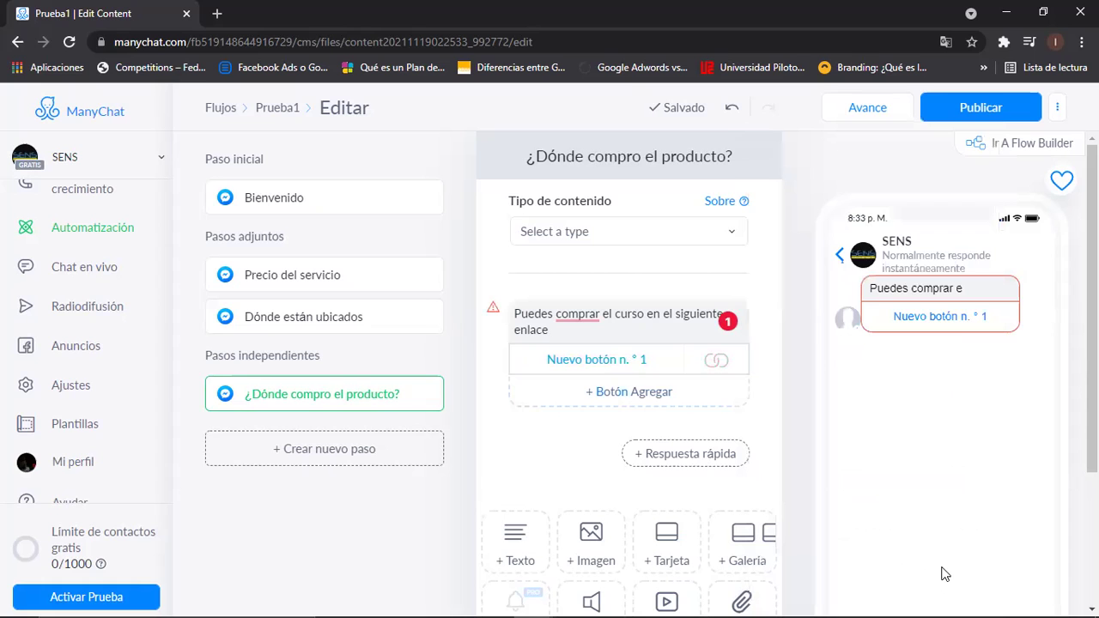
Try to title the website button of the purchase message Sitio, then clear the title
click(646, 363)
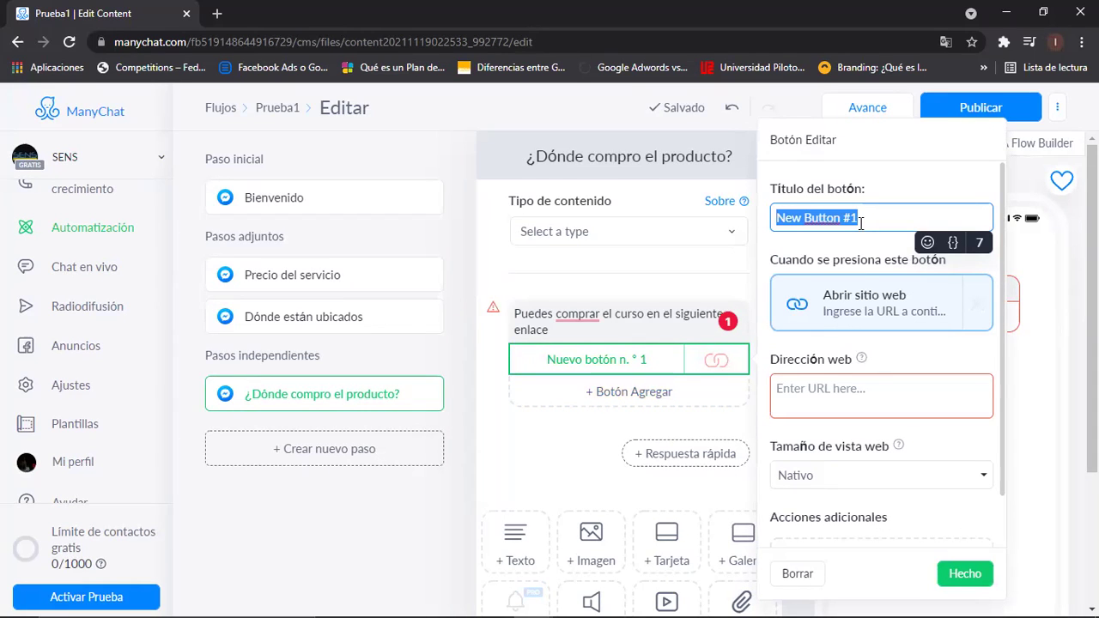
text(Sitio)
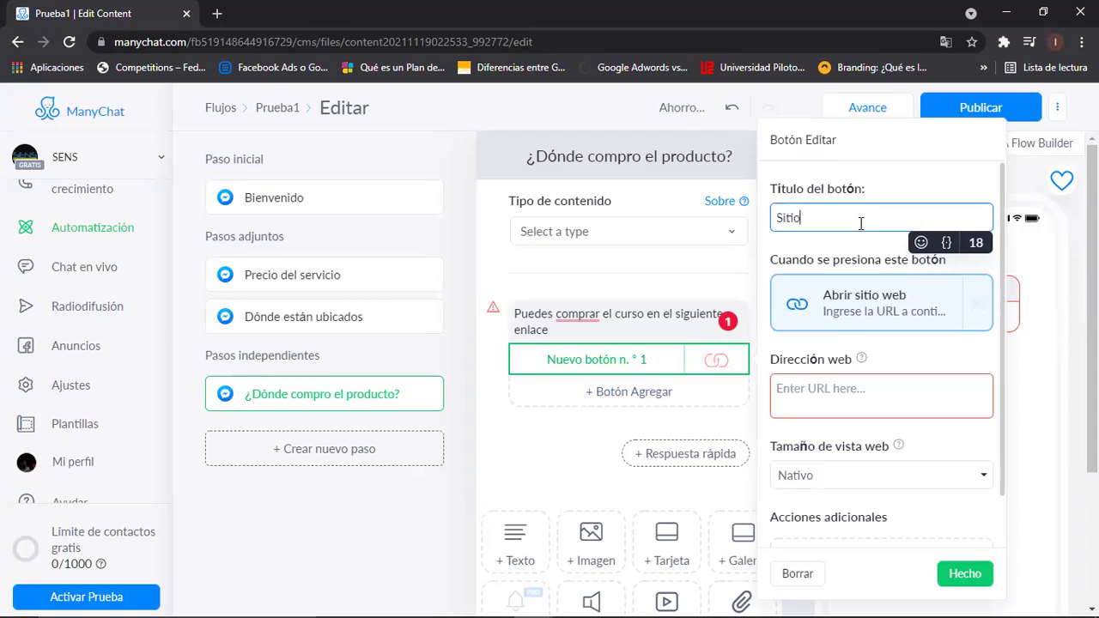
key(BackSpace)
key(BackSpace)
key(BackSpace)
key(BackSpace)
key(BackSpace)
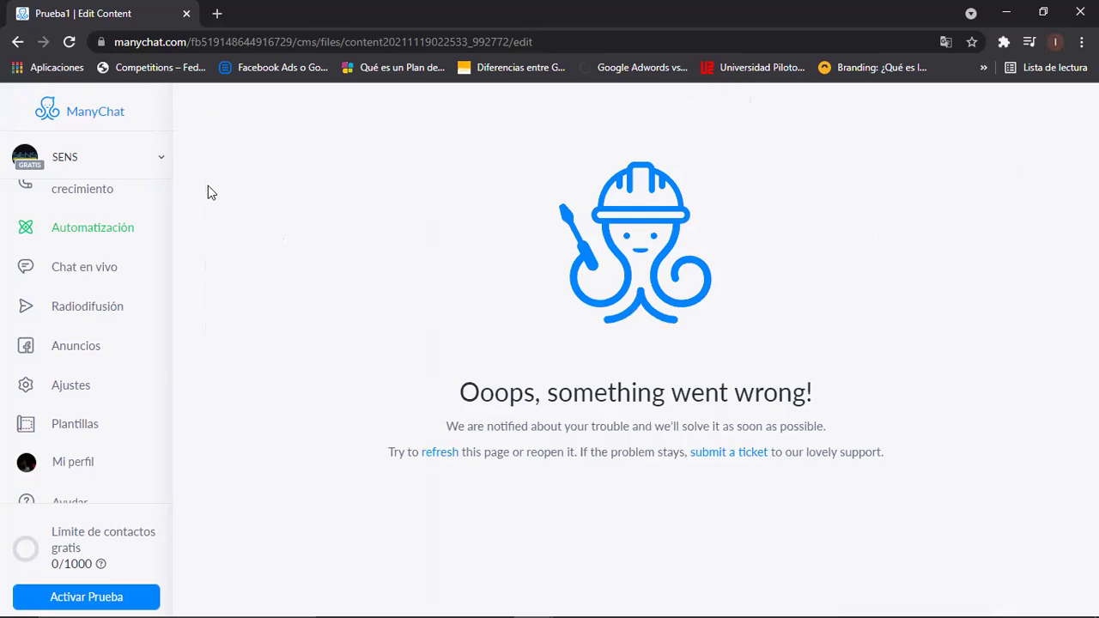
Reload the flow editor and check the reply steps linked to the Precio and Ubicación buttons of the Bienvenido message
click(73, 43)
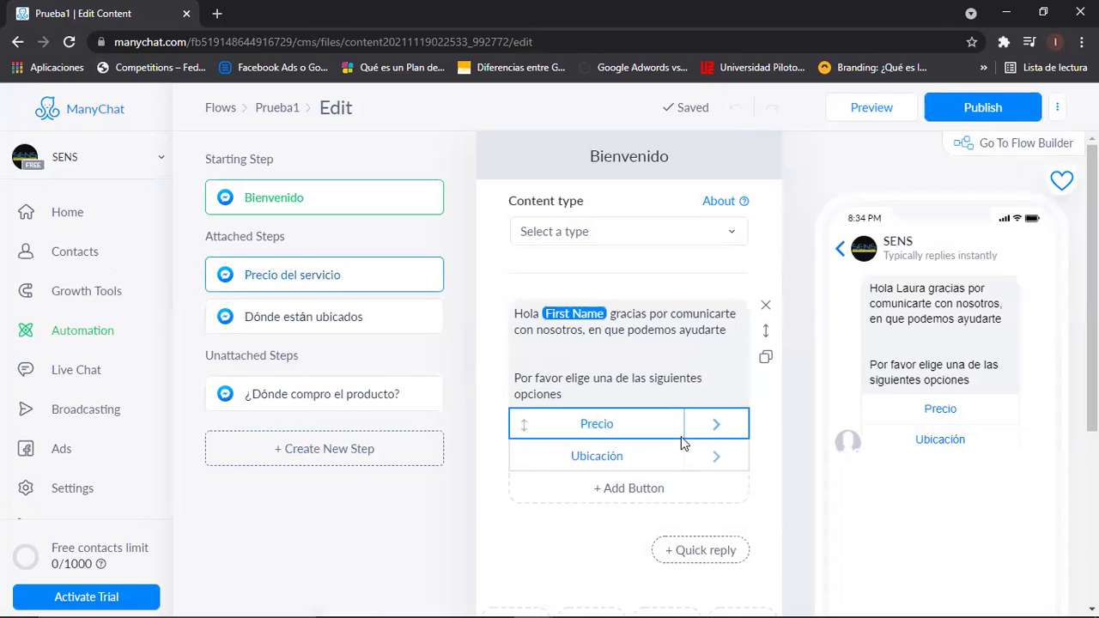
click(716, 430)
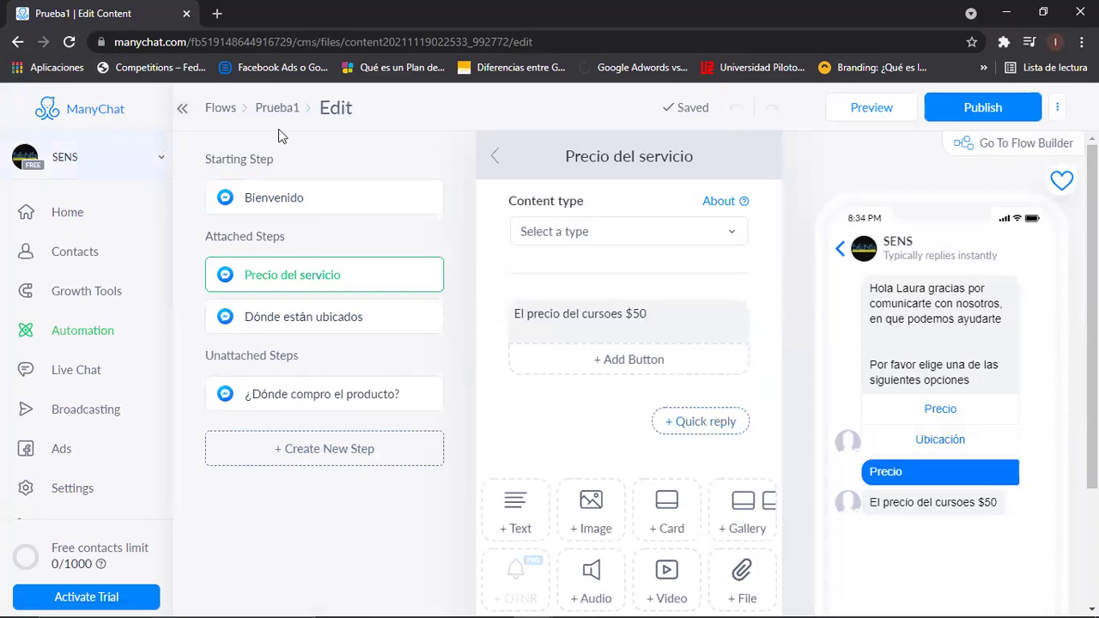
click(493, 155)
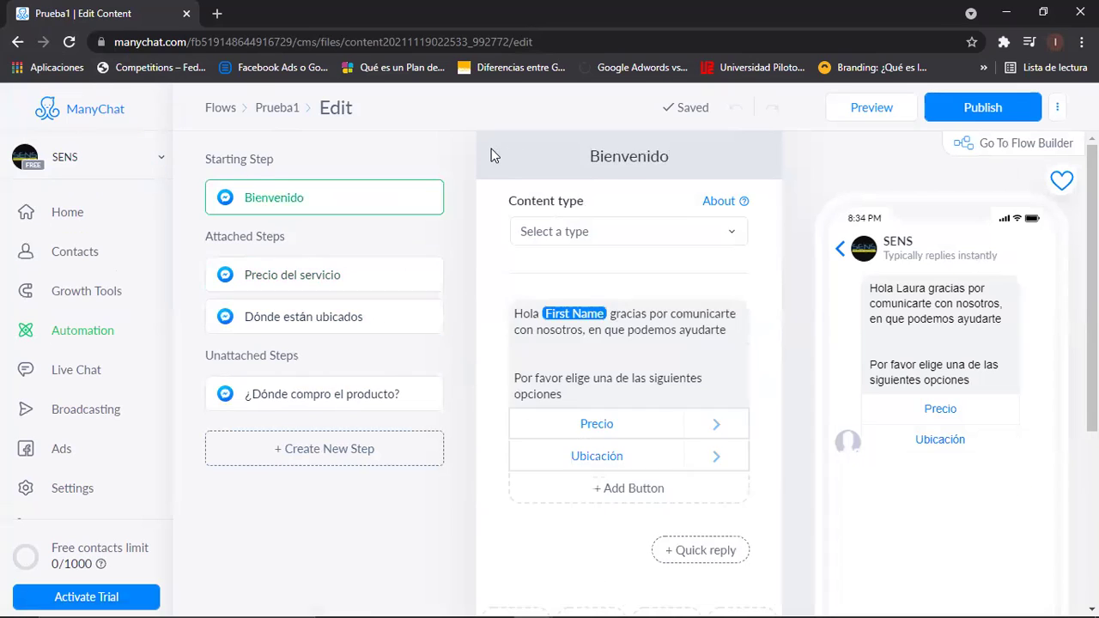
click(710, 461)
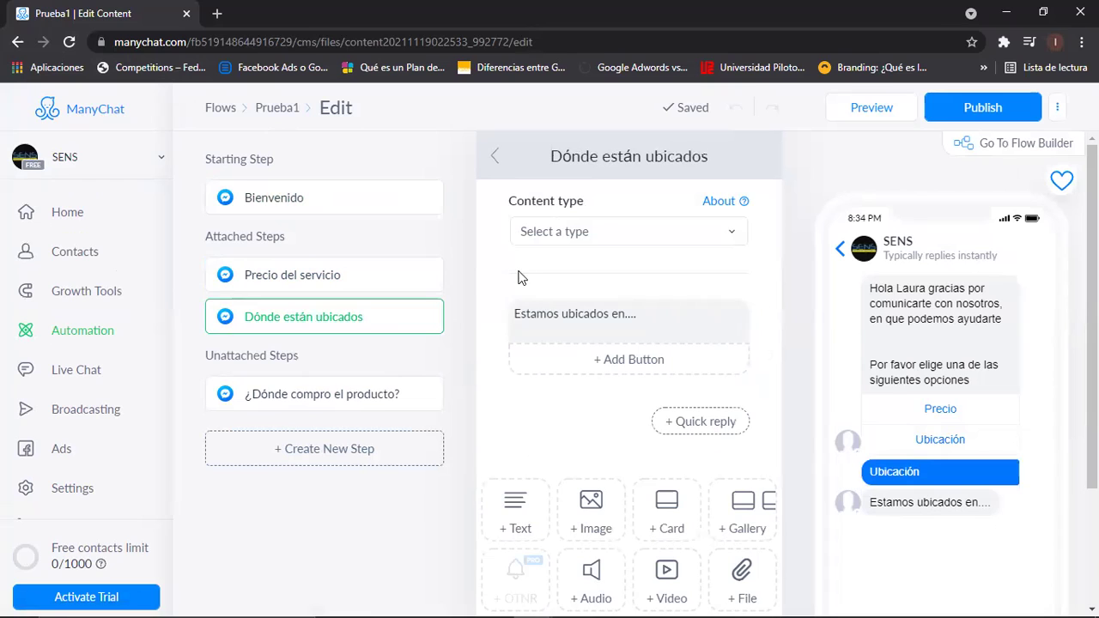
click(681, 314)
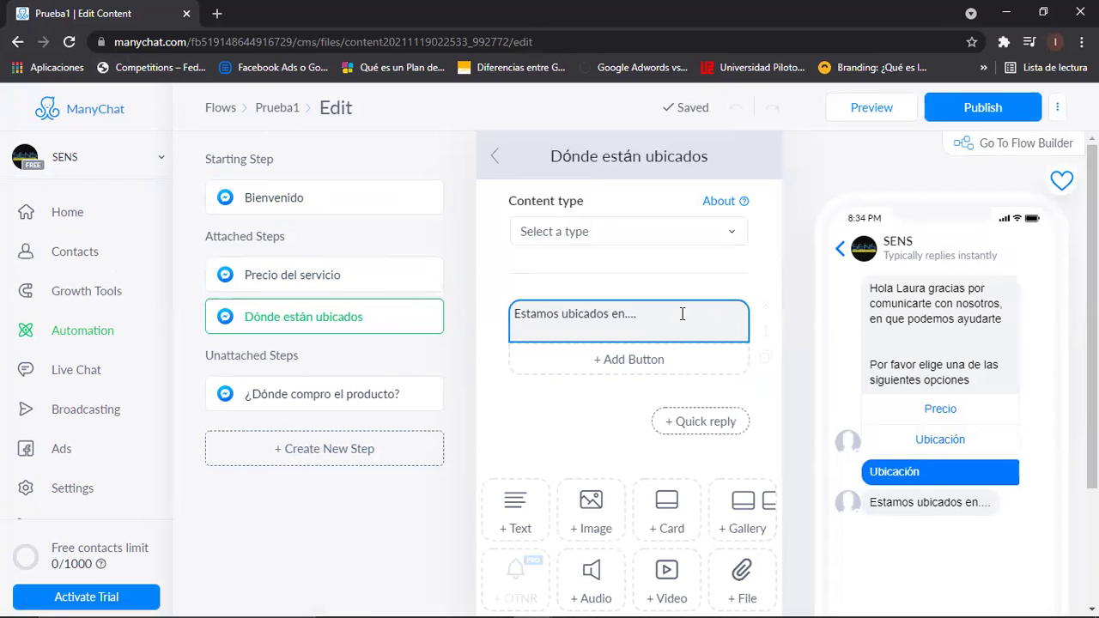
click(495, 156)
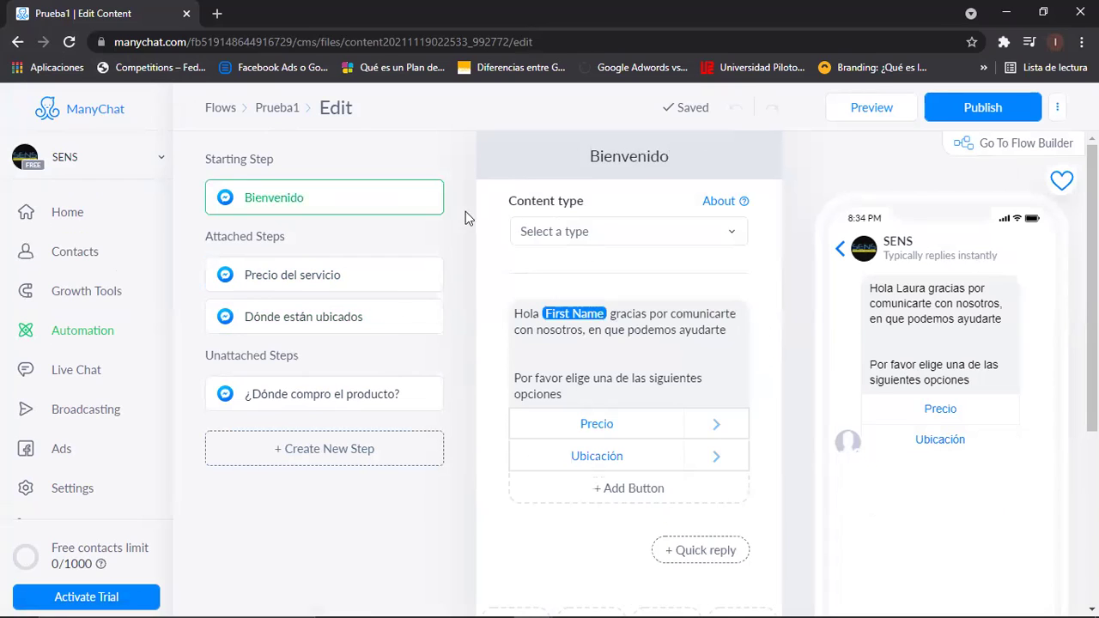
Add a third button to the Bienvenido message and link it to the existing step ¿Dónde compro el producto?
click(638, 490)
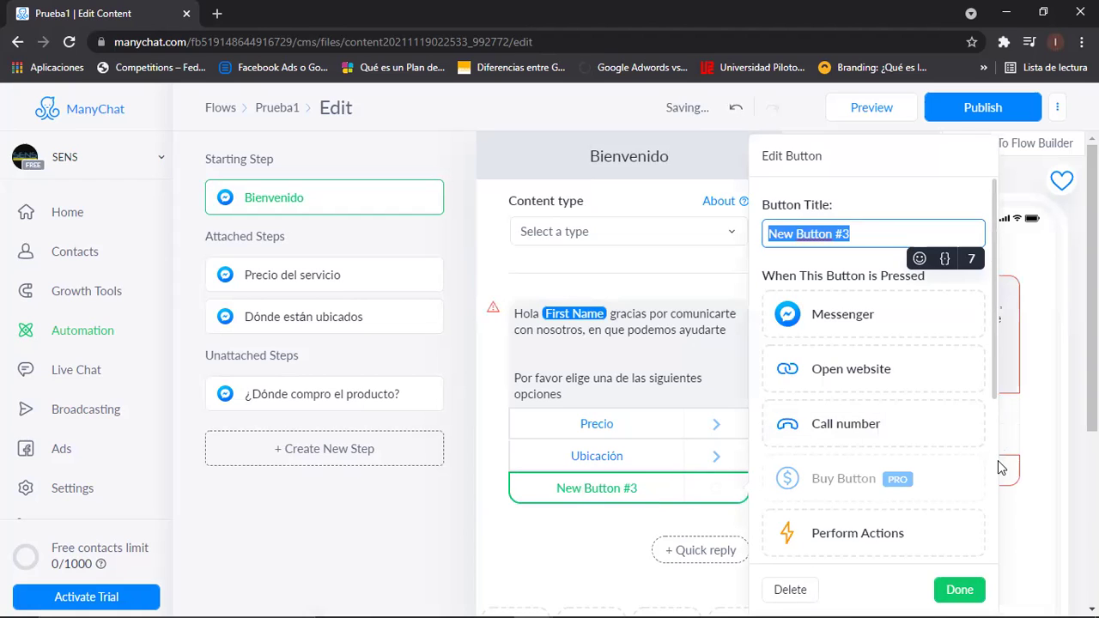
click(995, 544)
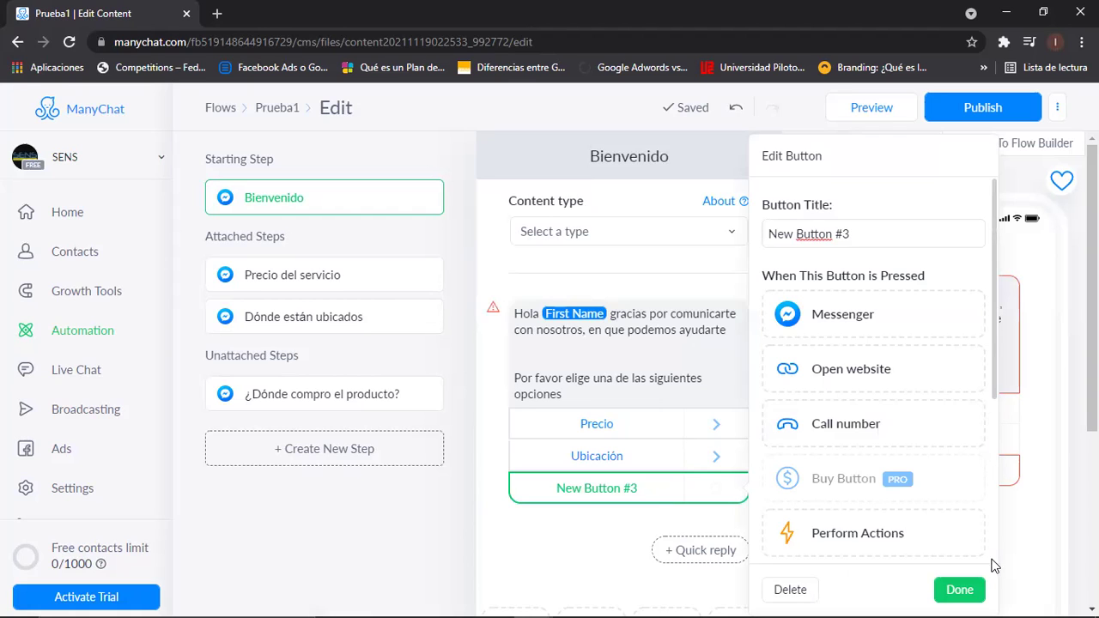
scroll(993, 564, down, 3)
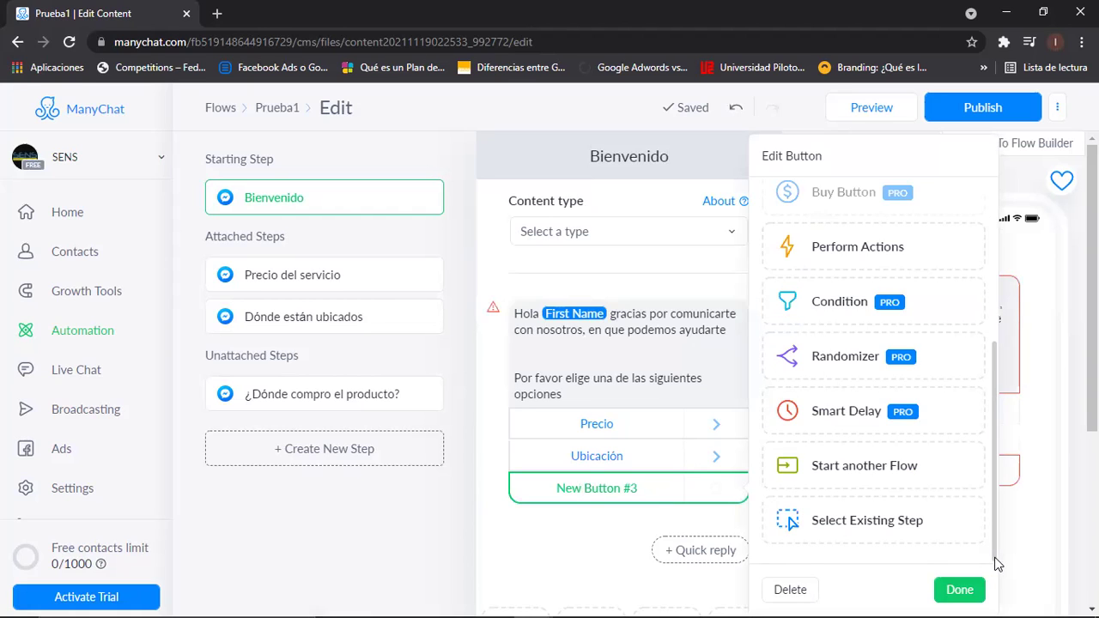
click(914, 528)
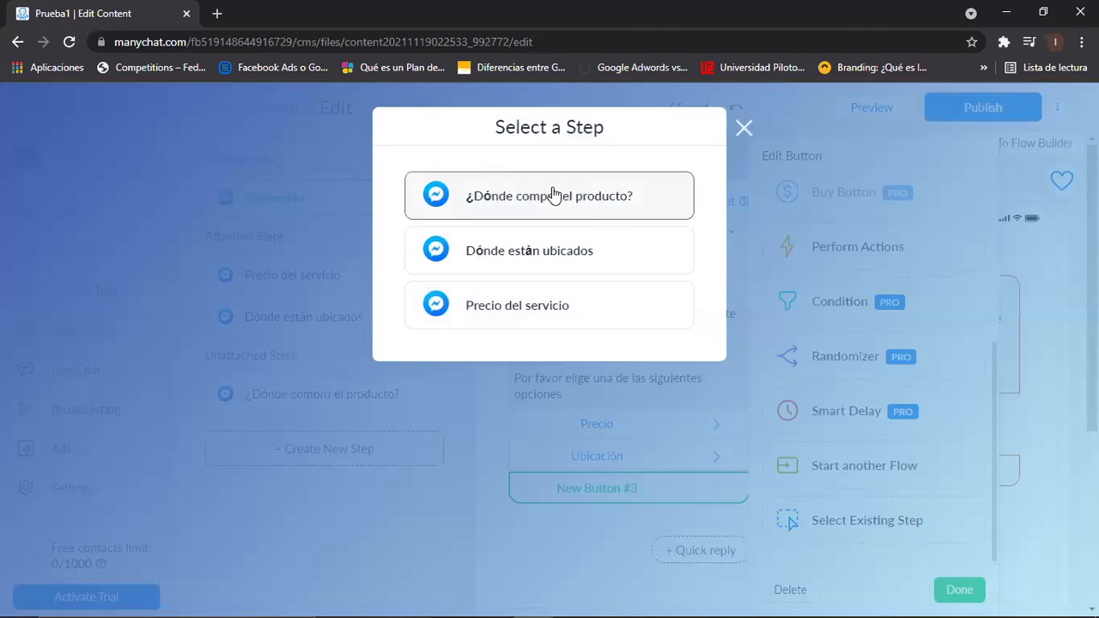
click(554, 194)
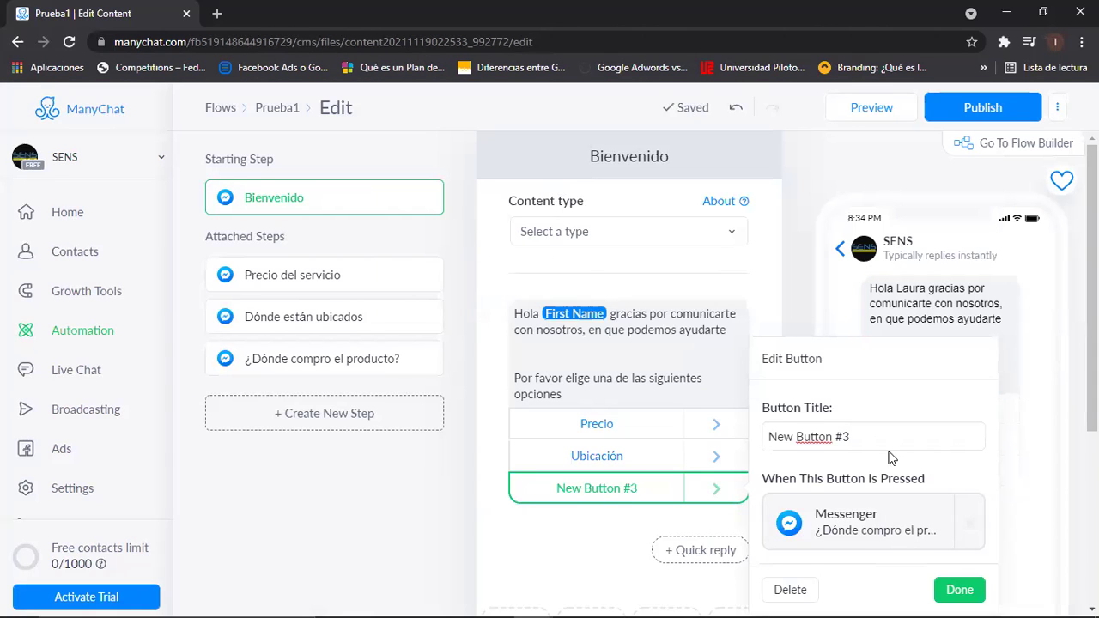
Try to title the third welcome button Dónde puedo comprar el curso
click(808, 437)
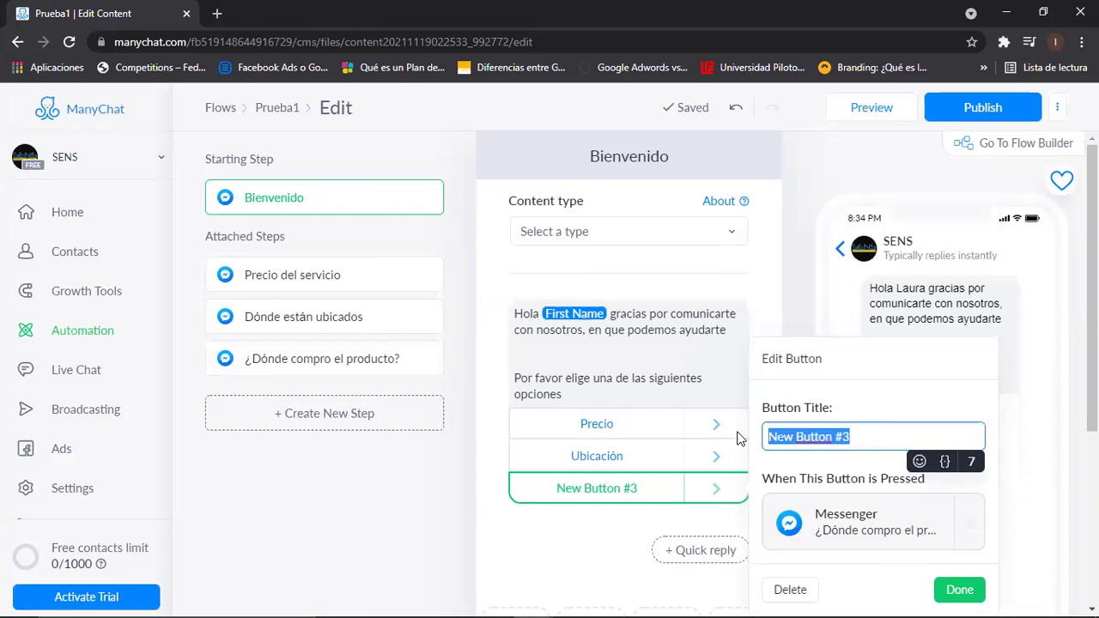
text(Di)
key(BackSpace)
text(ónde puedo comprar e)
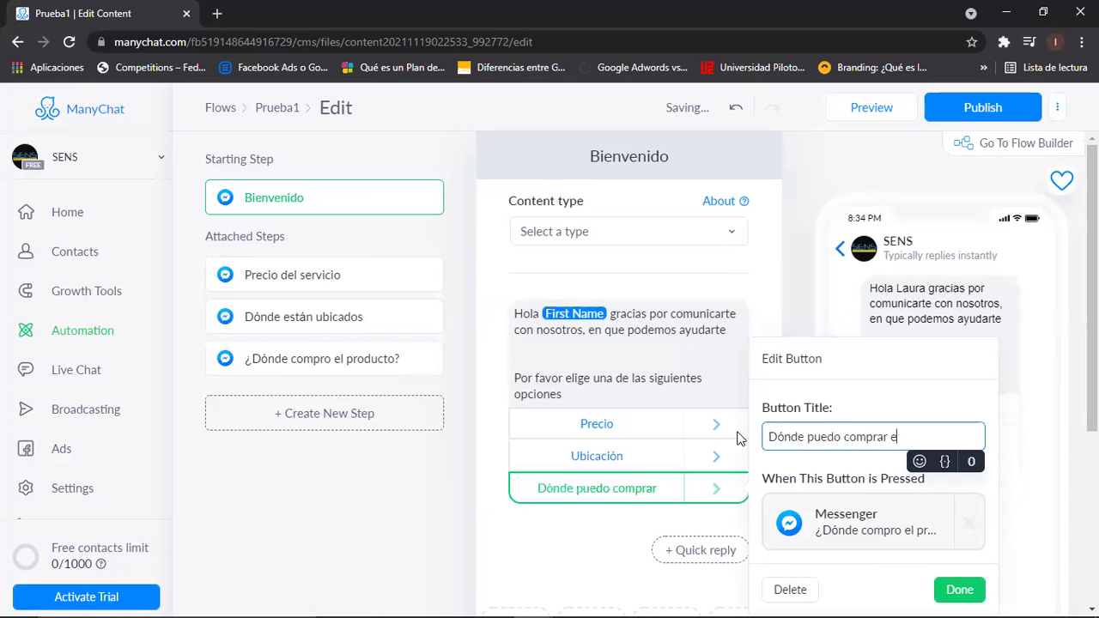
text(l curso)
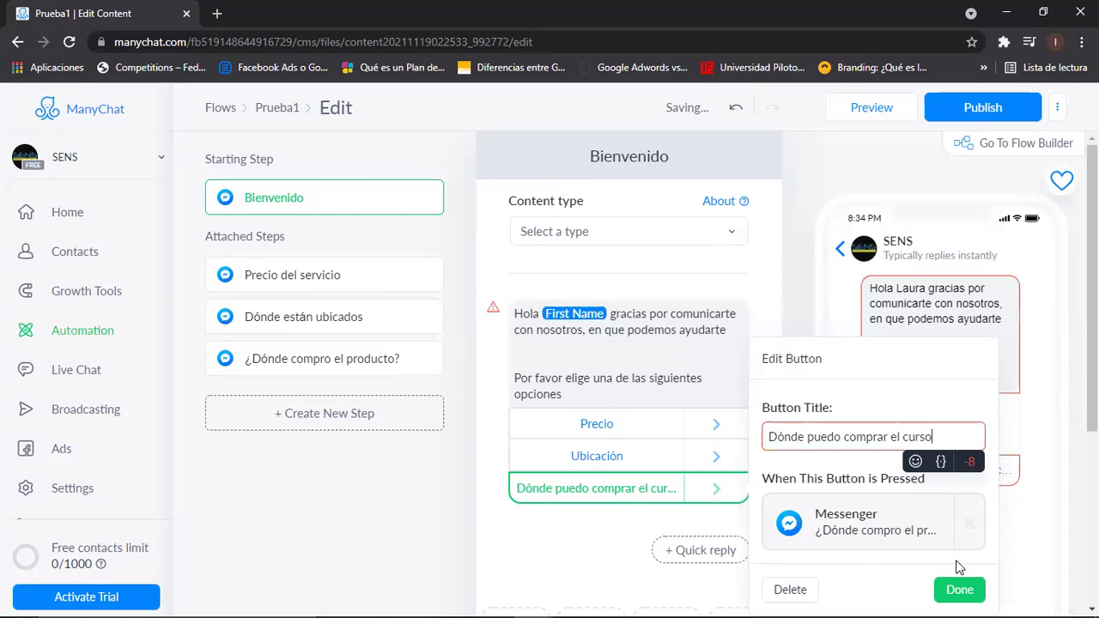
click(959, 590)
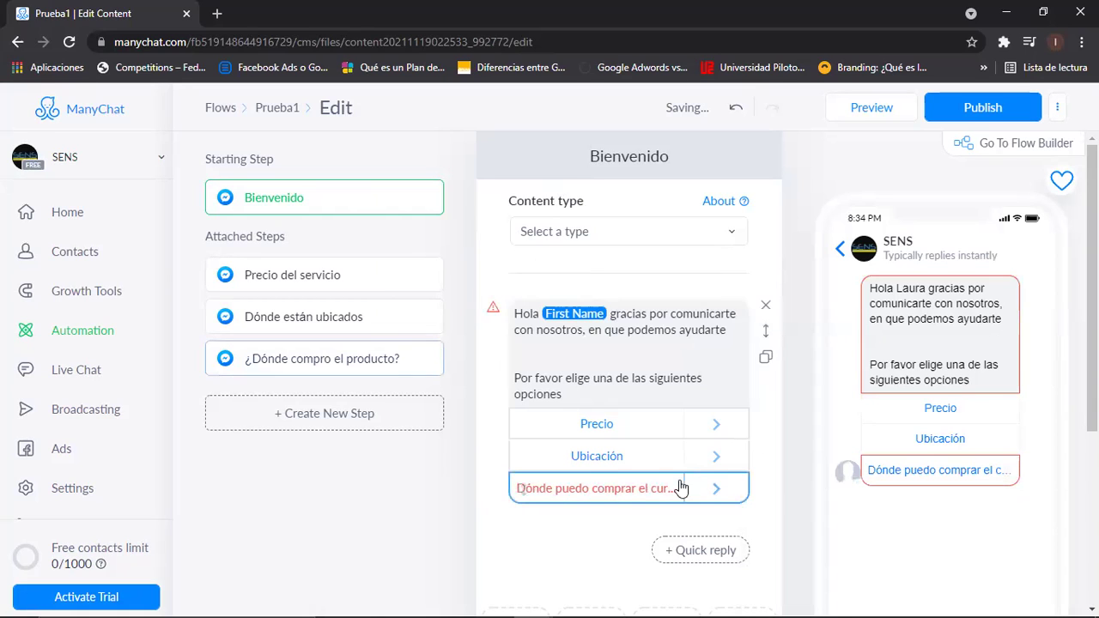
Retitle the third button of the Bienvenido message as Tienda en en línea and save the button
click(652, 487)
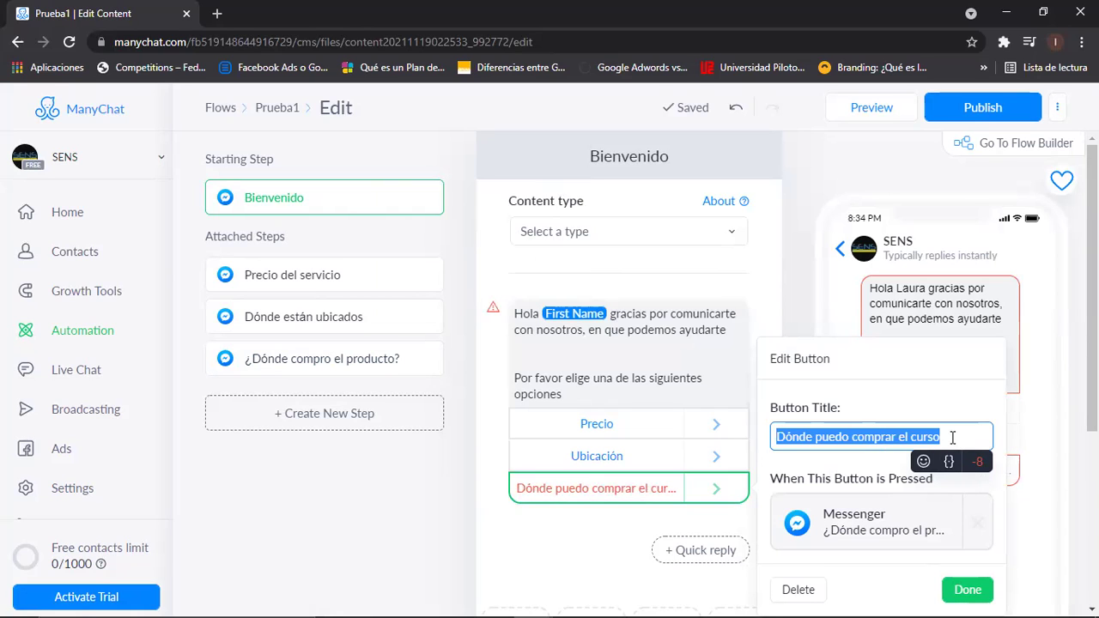
key(BackSpace)
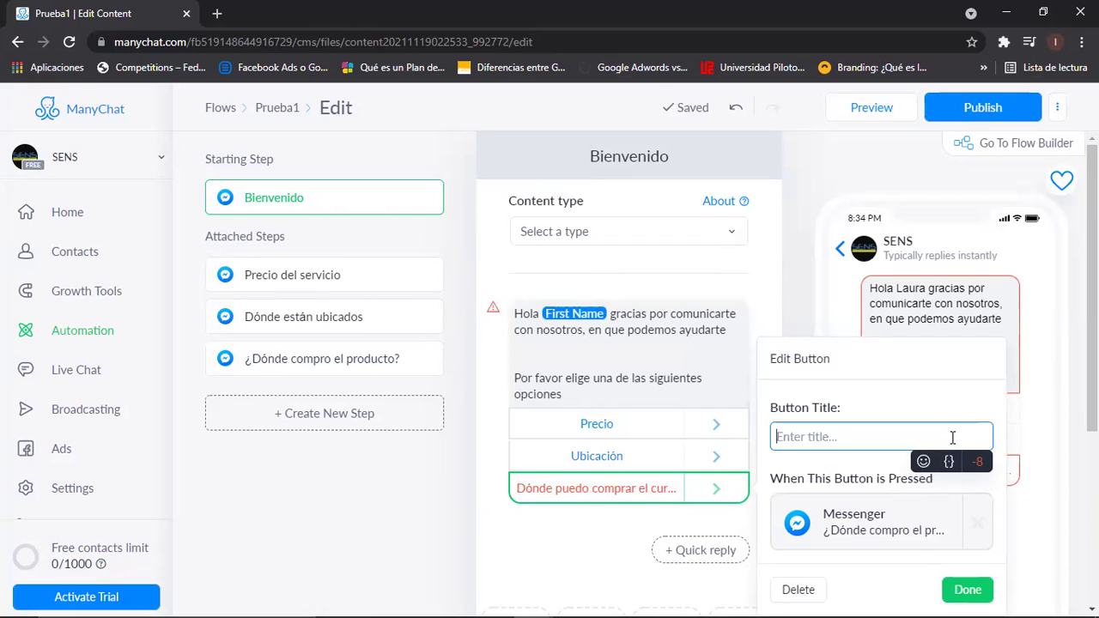
text(Tienda e)
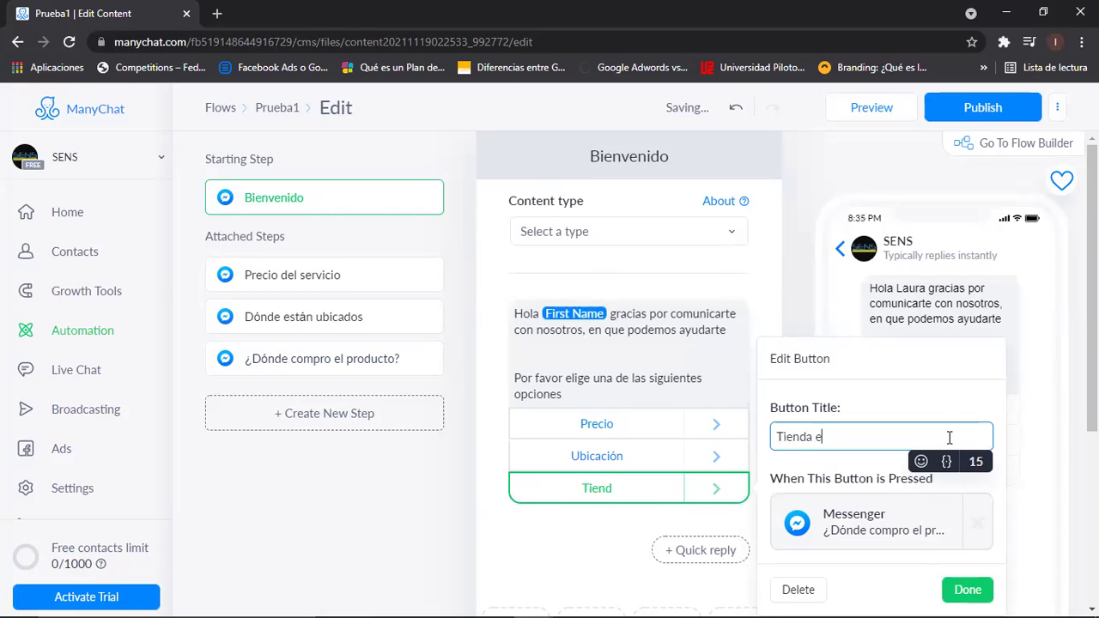
text(n en lina)
key(BackSpace)
text(ienda)
key(BackSpace)
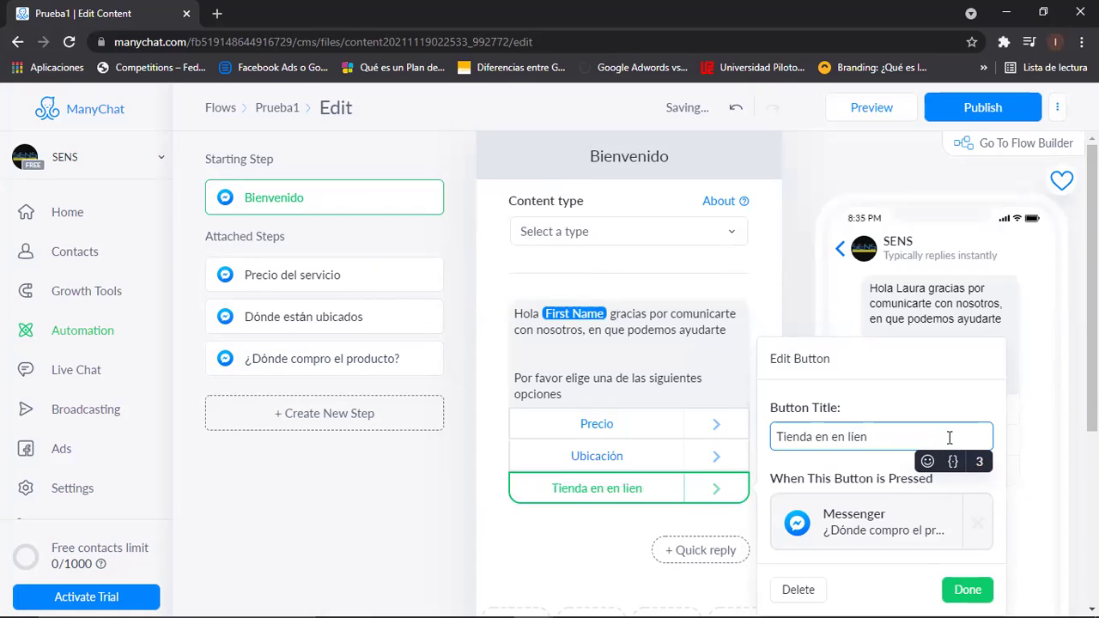
key(BackSpace)
key(BackSpace)
text(ínea)
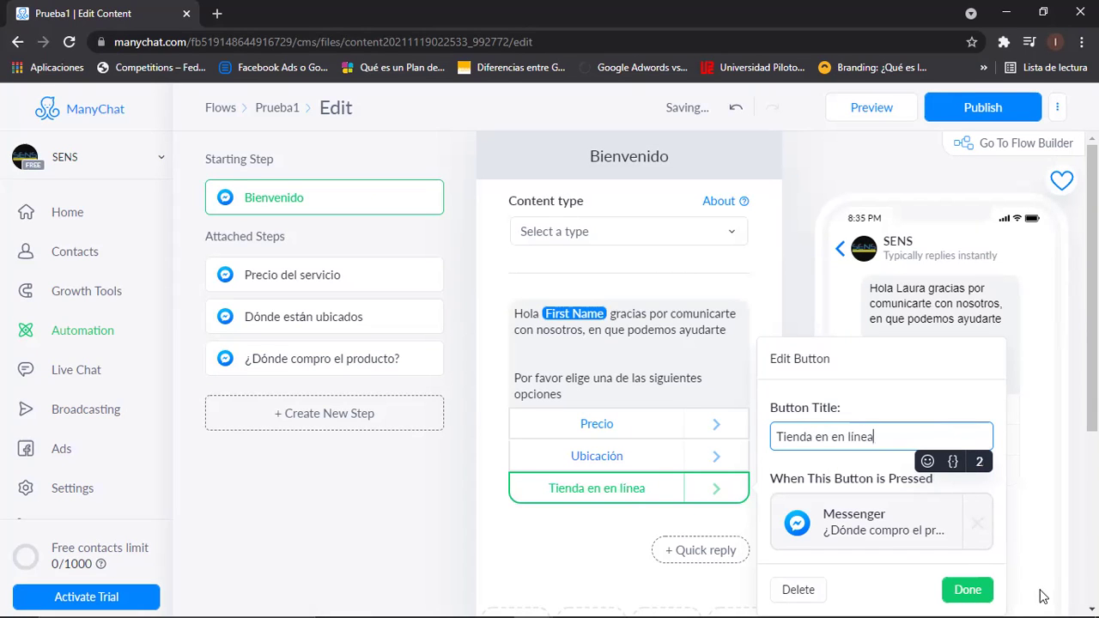
click(984, 590)
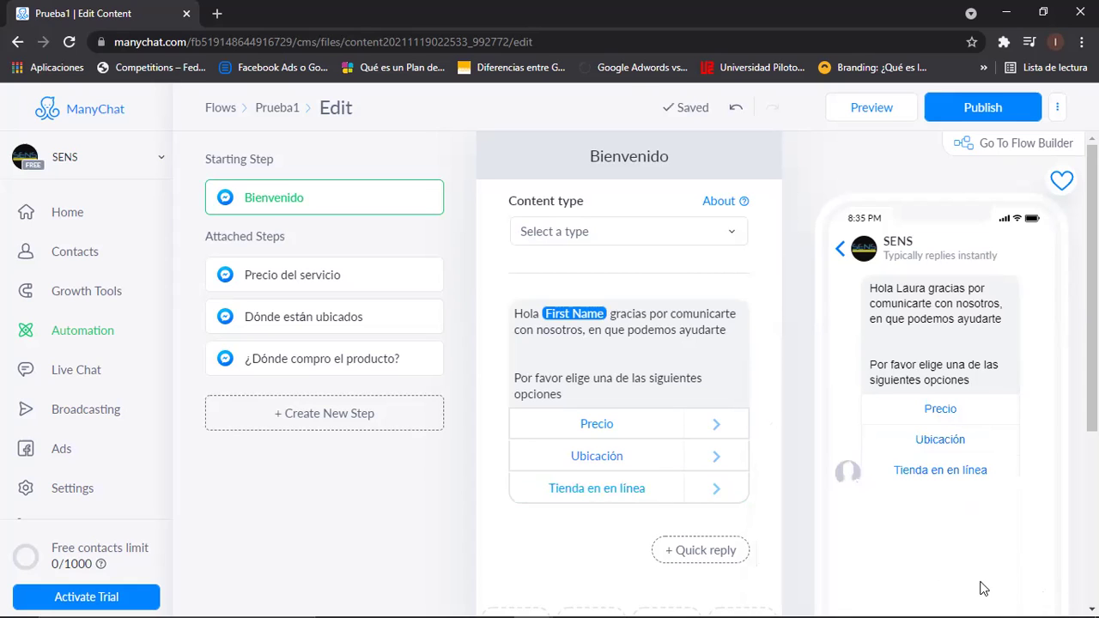
Follow the third welcome button to its linked step and review the purchase message and its conversation preview
click(704, 489)
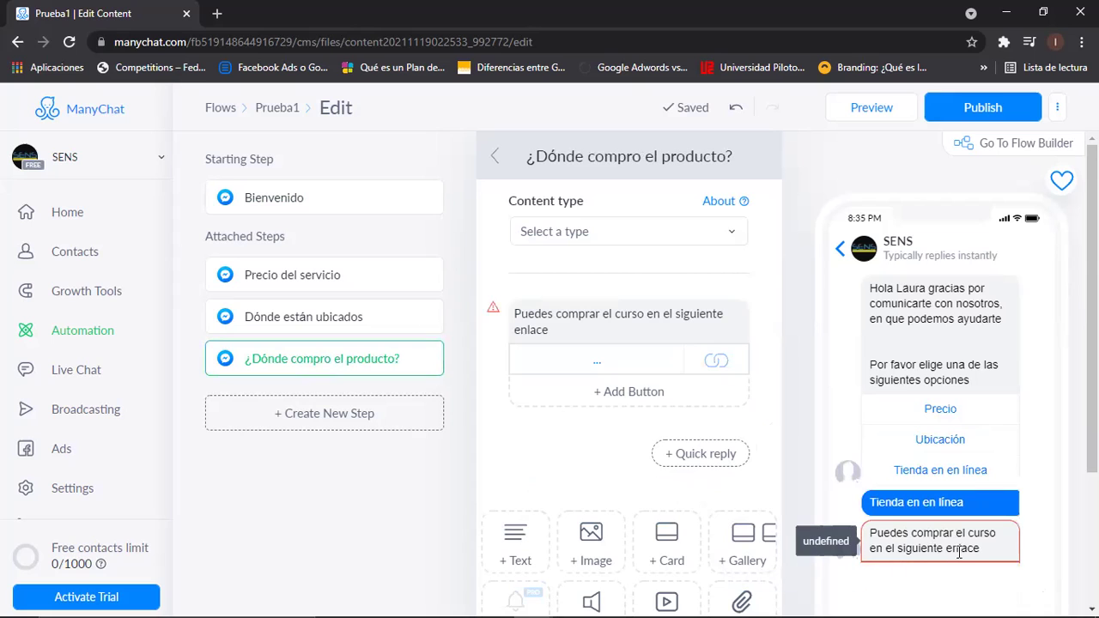
scroll(906, 437, down, 3)
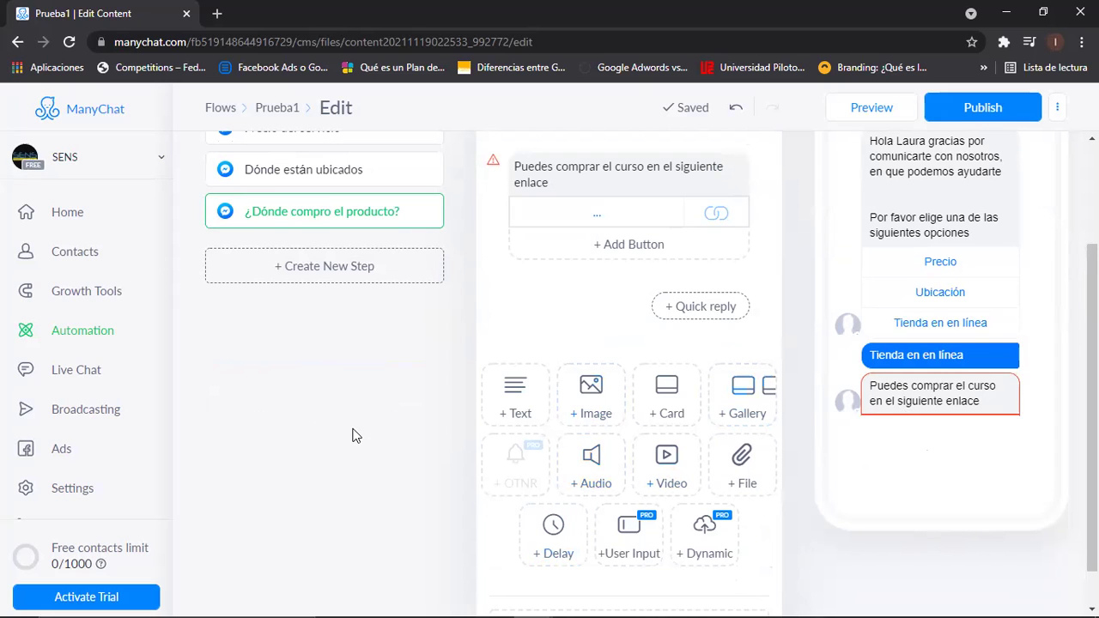
scroll(792, 355, up, 2)
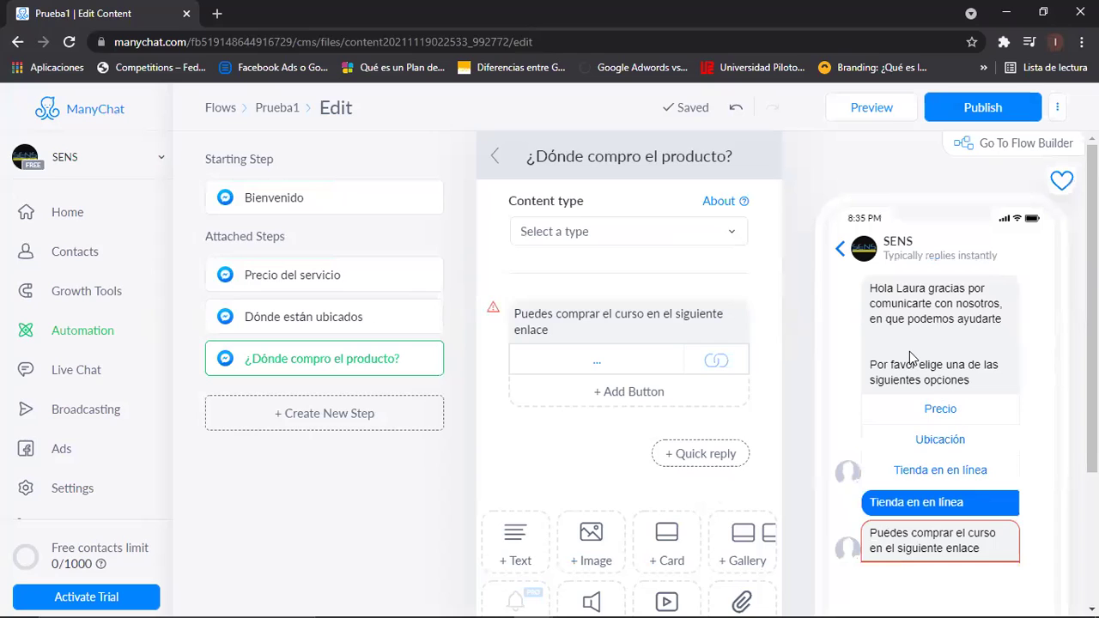
mouse_move(911, 235)
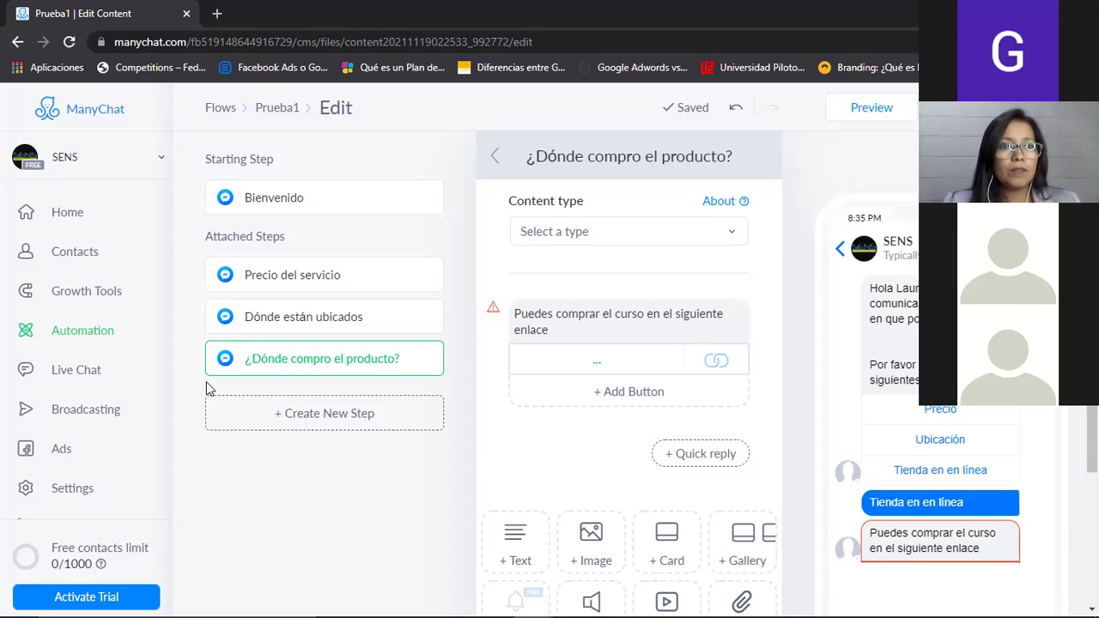
Explore adding a new account with the Instagram channel, review the linked Instagram accounts, and return to the Prueba1 flow
click(162, 162)
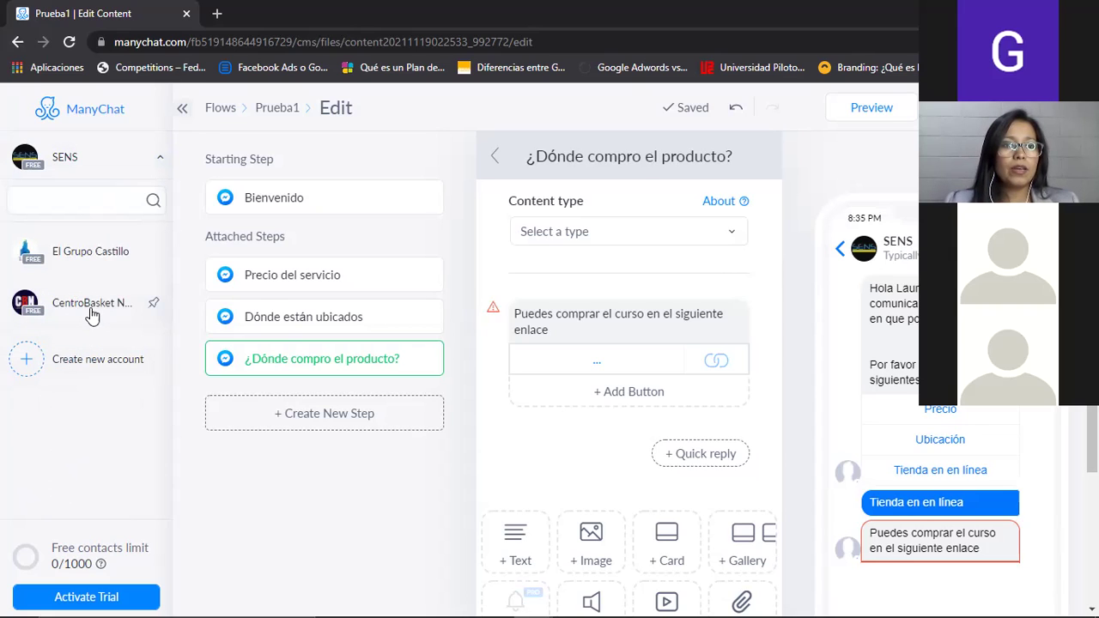
click(60, 367)
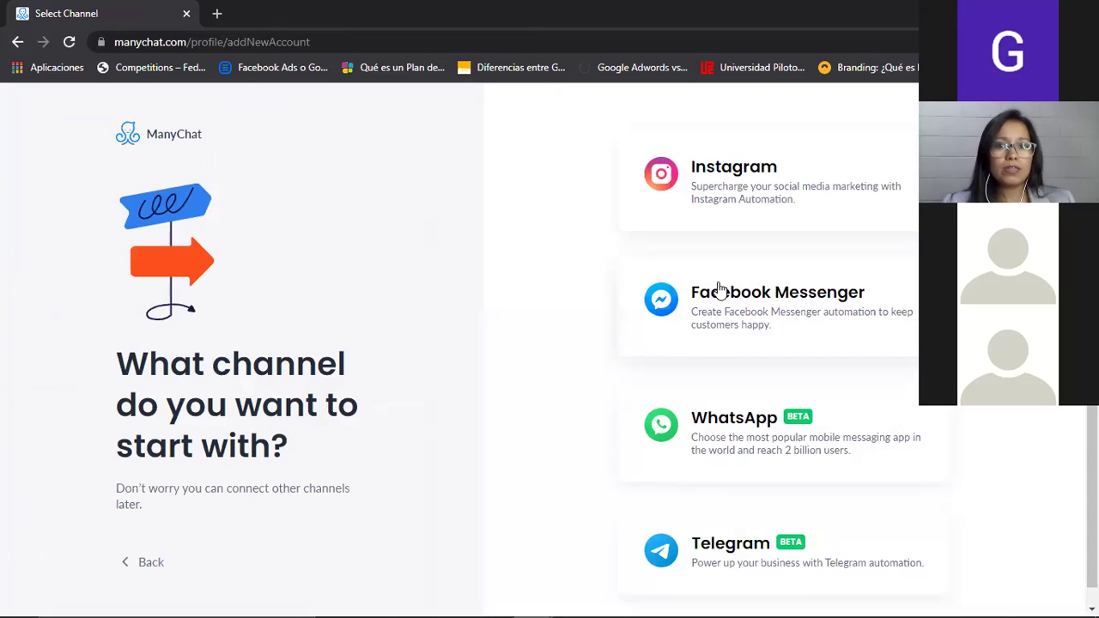
click(748, 185)
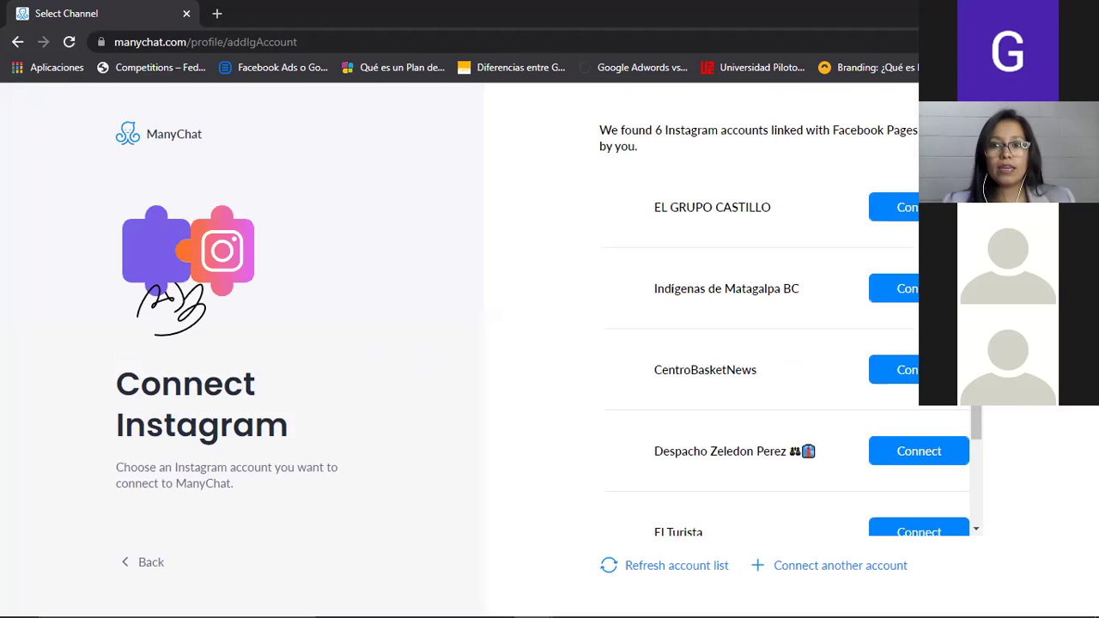
scroll(974, 493, down, 2)
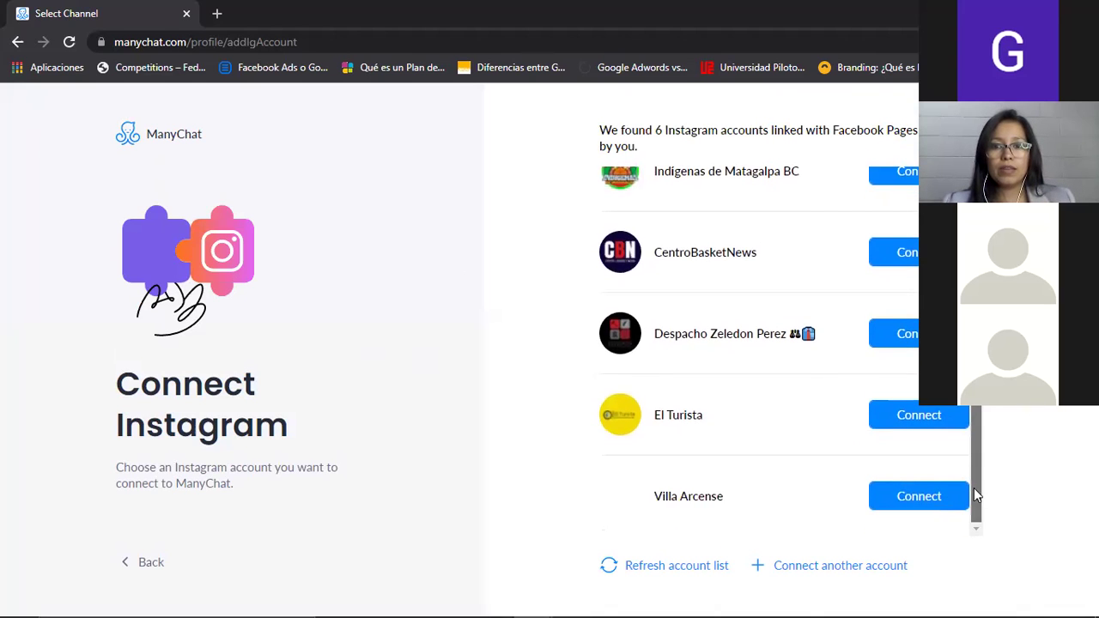
scroll(974, 493, up, 2)
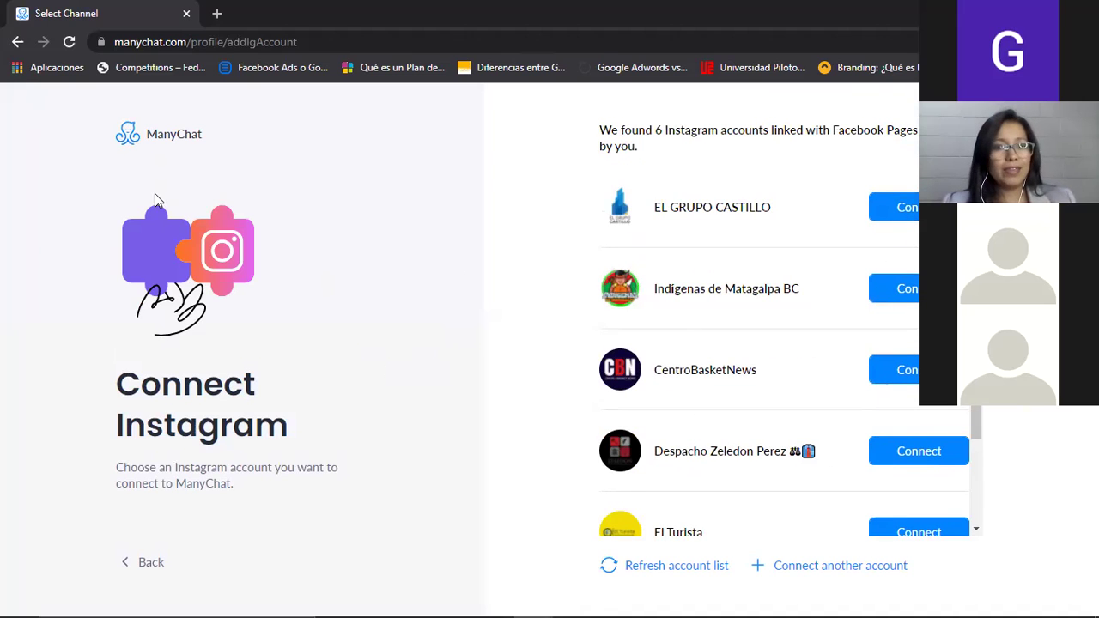
click(16, 43)
click(13, 48)
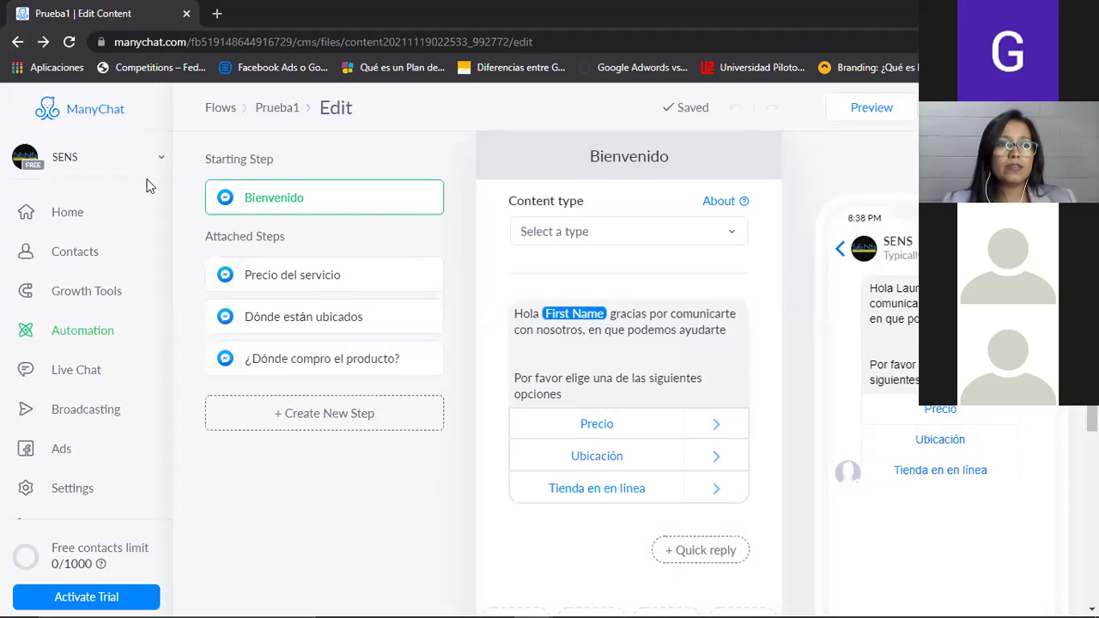
scroll(157, 164, up, 1)
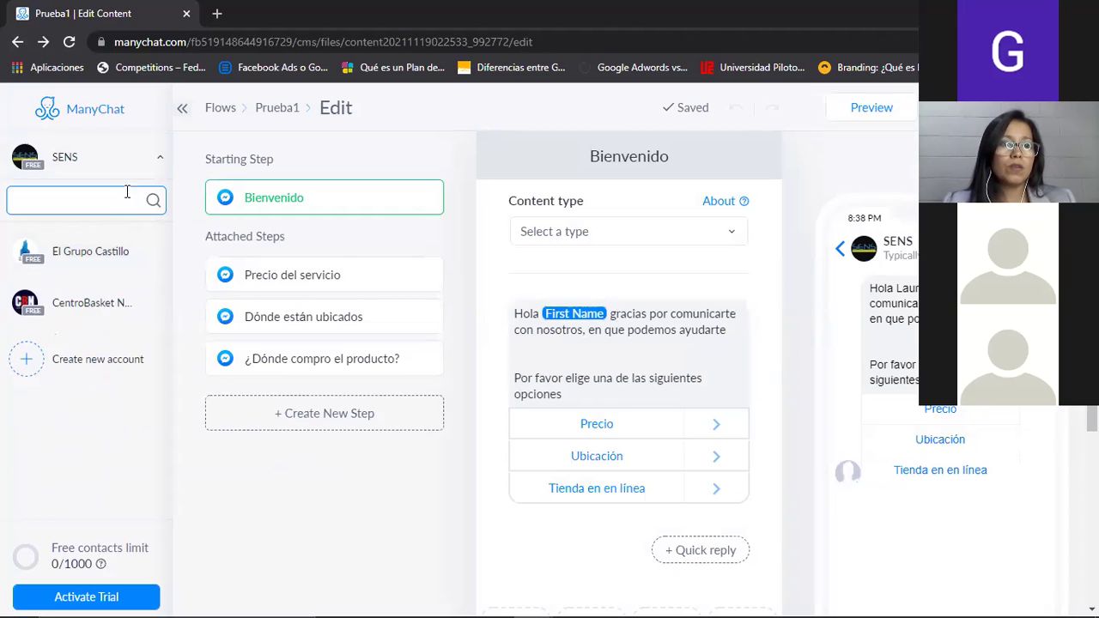
click(160, 163)
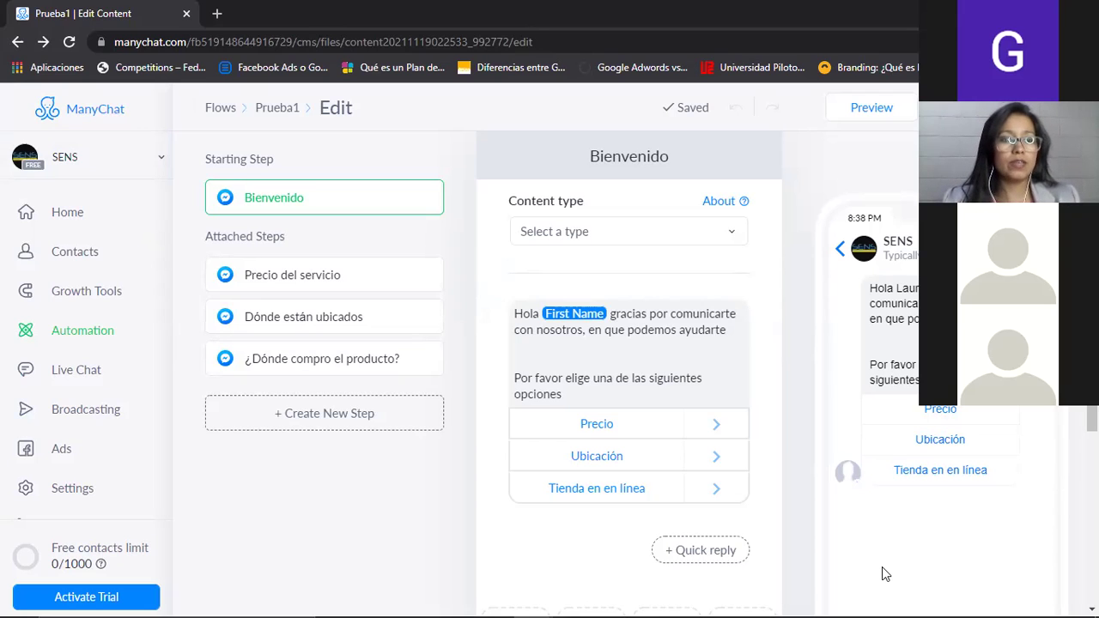
Try to create a first Facebook ad, review the Pro plan's features and pricing, and return to the Prueba1 flow
click(62, 449)
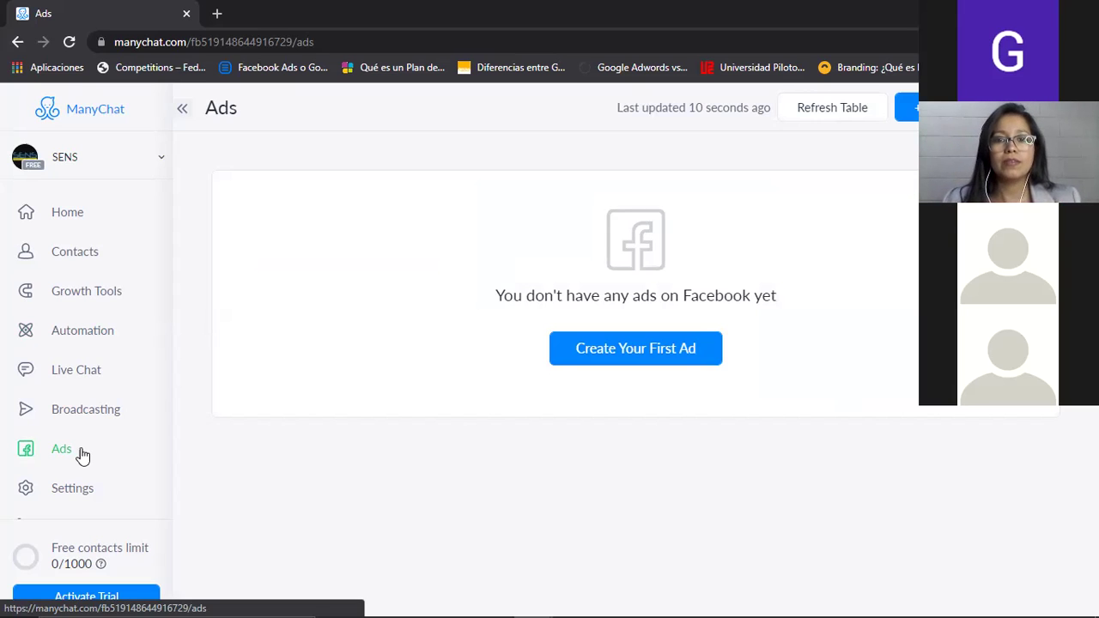
click(578, 347)
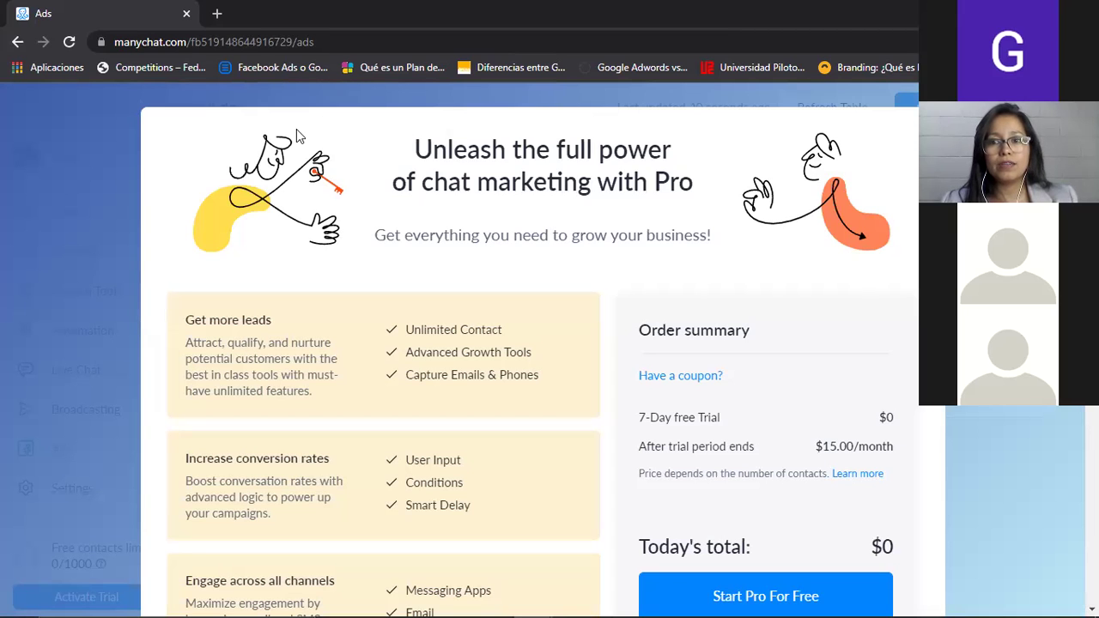
scroll(721, 314, down, 3)
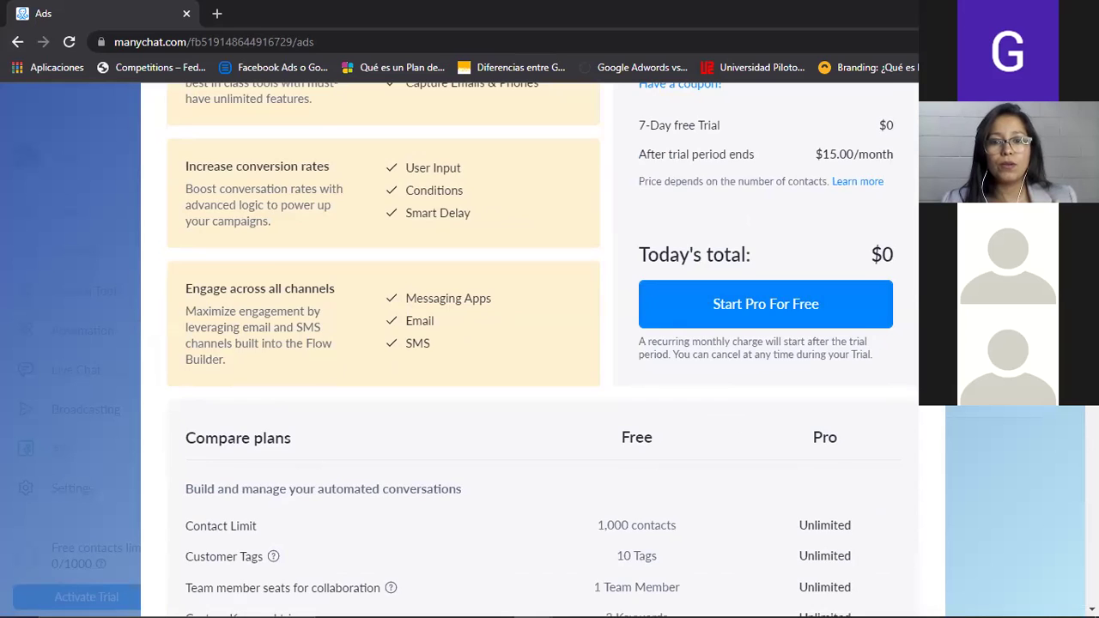
scroll(867, 348, down, 2)
scroll(867, 348, up, 2)
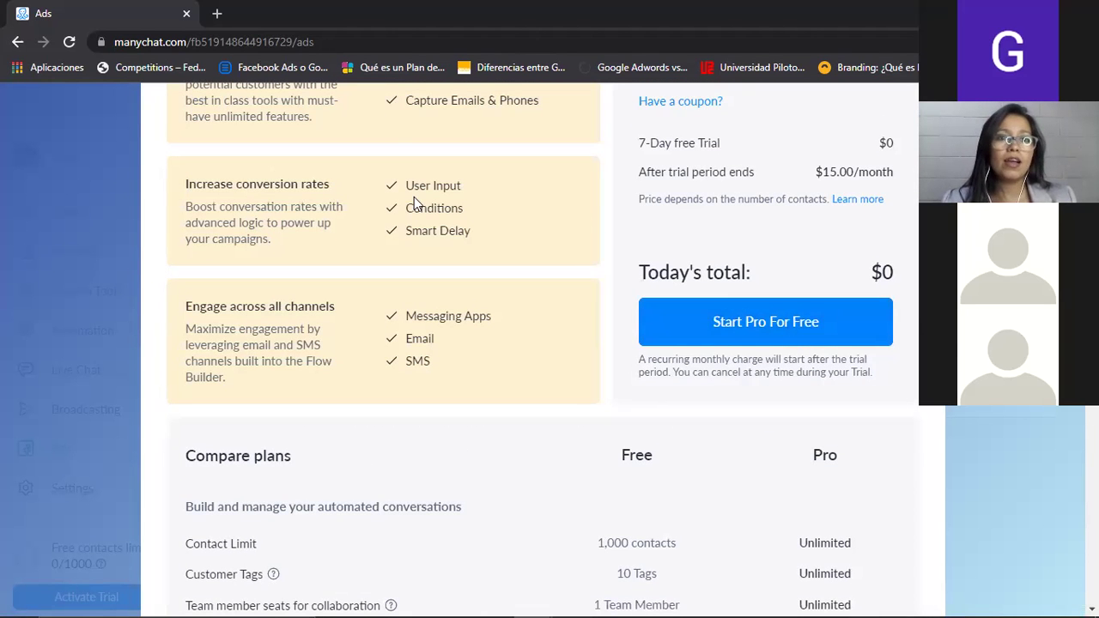
scroll(413, 161, up, 4)
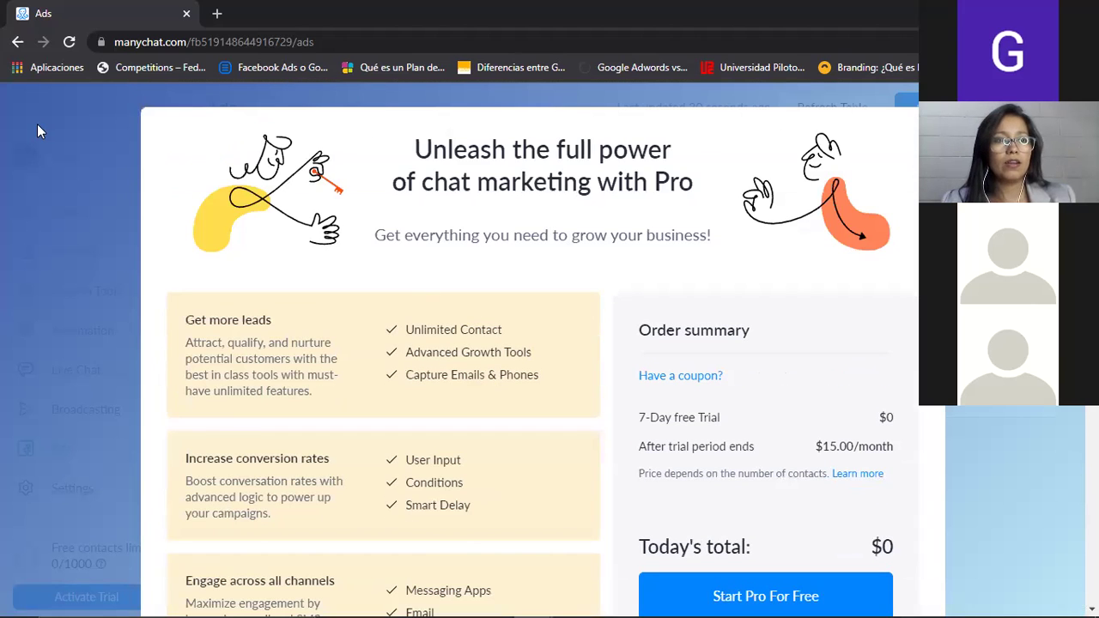
click(17, 43)
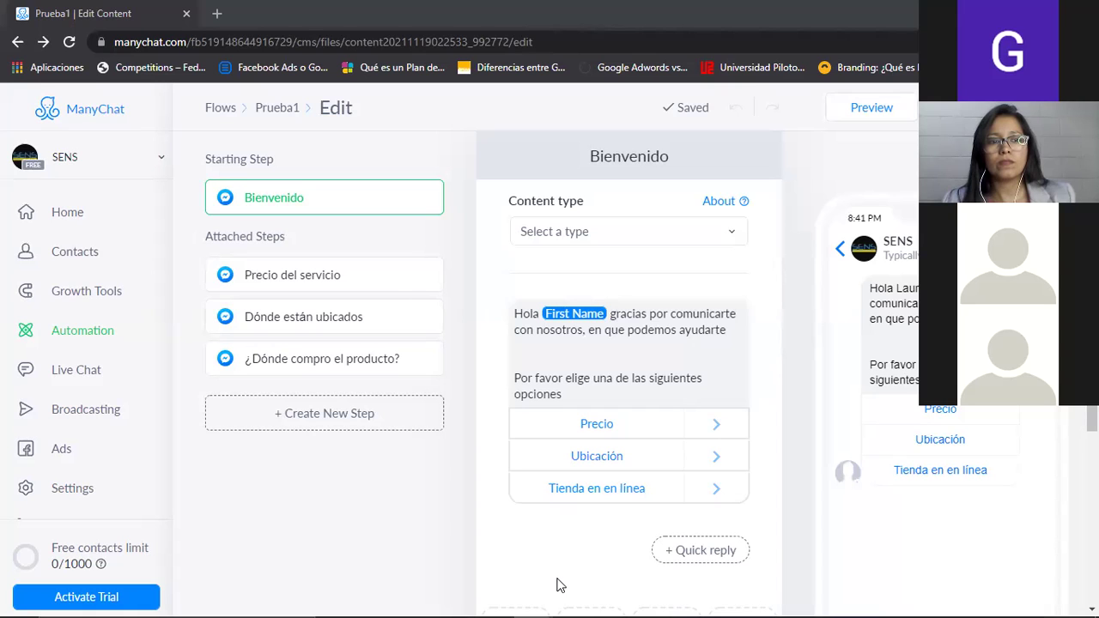
View the broadcast options, try to create a paid message, and dismiss the Pro plan offer
click(90, 410)
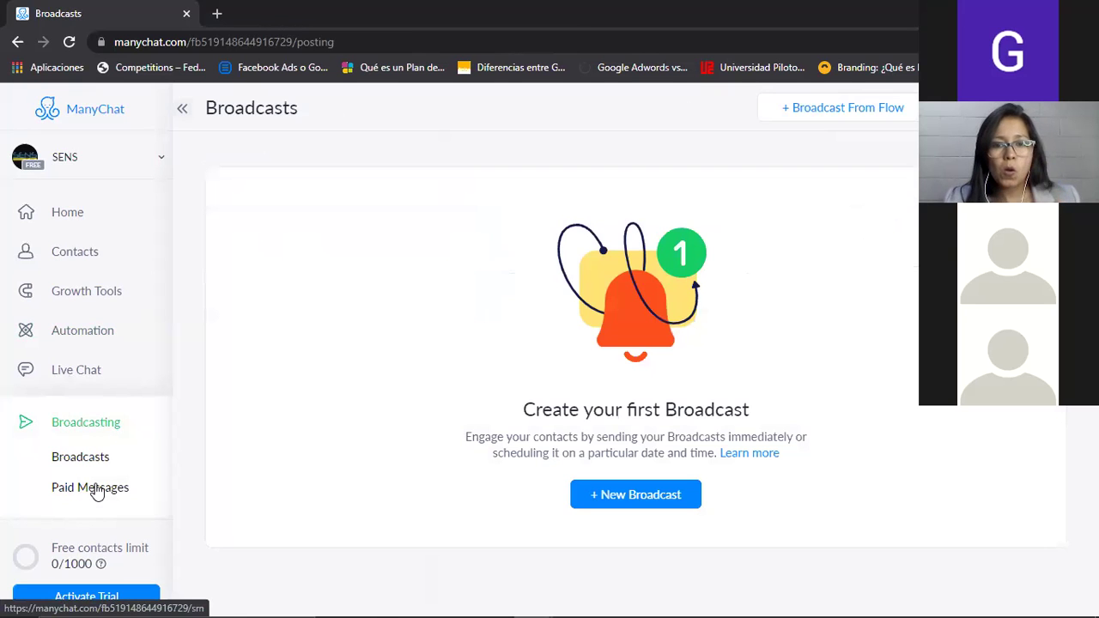
click(97, 490)
click(628, 426)
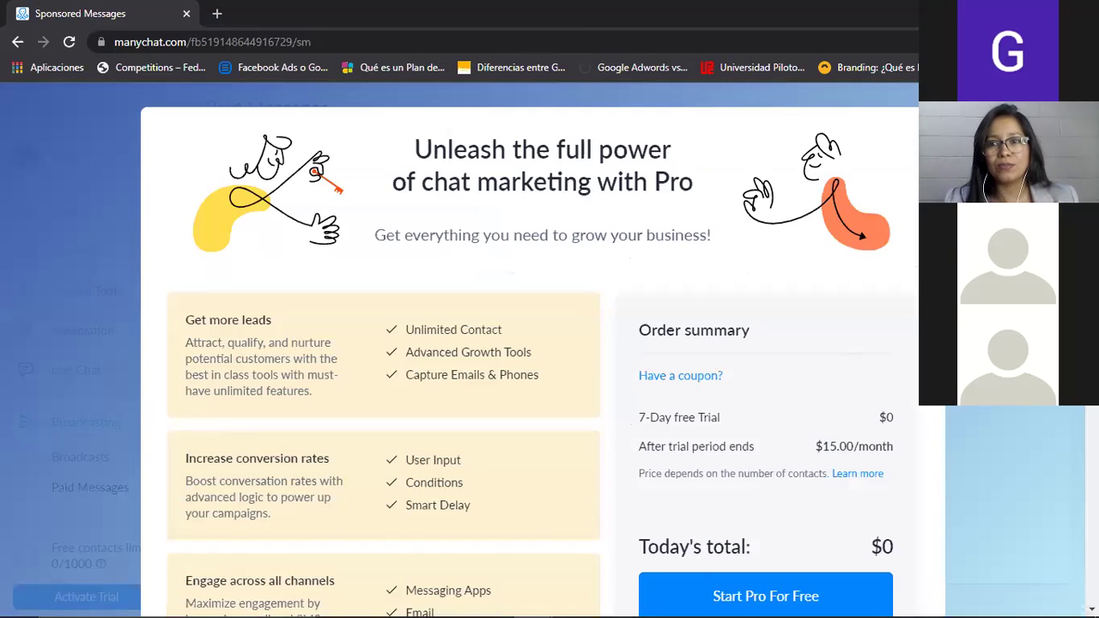
click(103, 454)
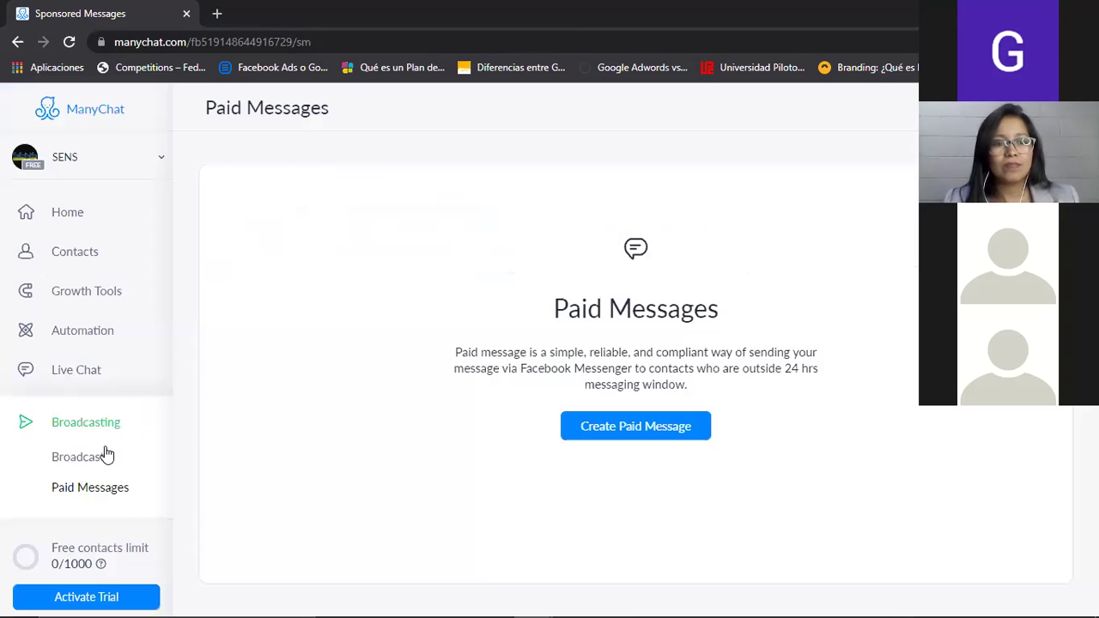
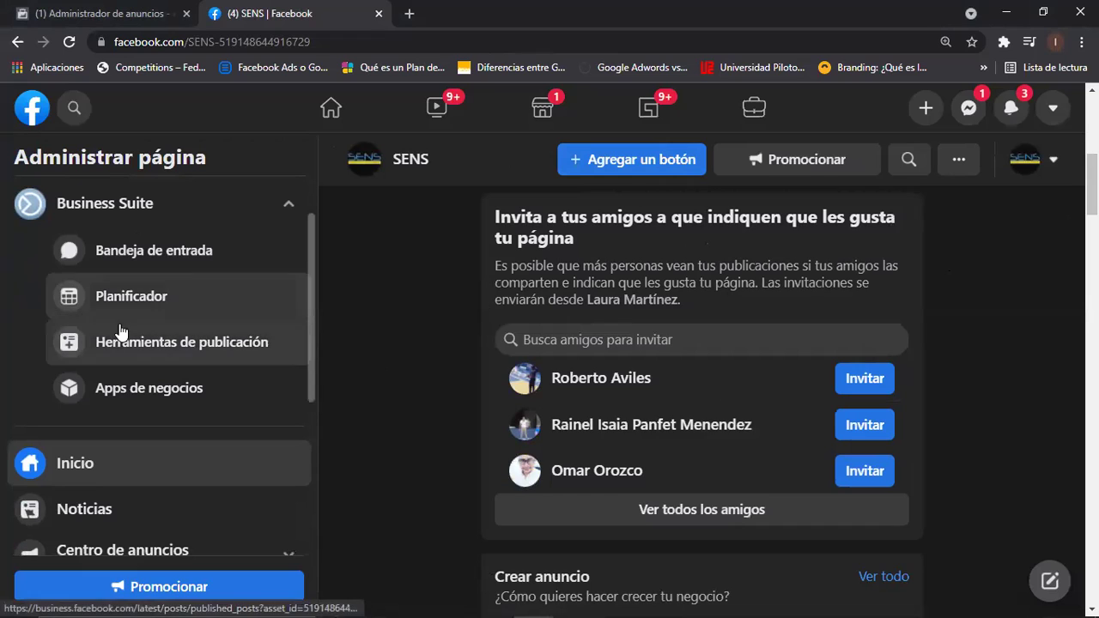
In Facebook Business Suite, open the SENS page's instant forms and start a new lead form from scratch
click(115, 333)
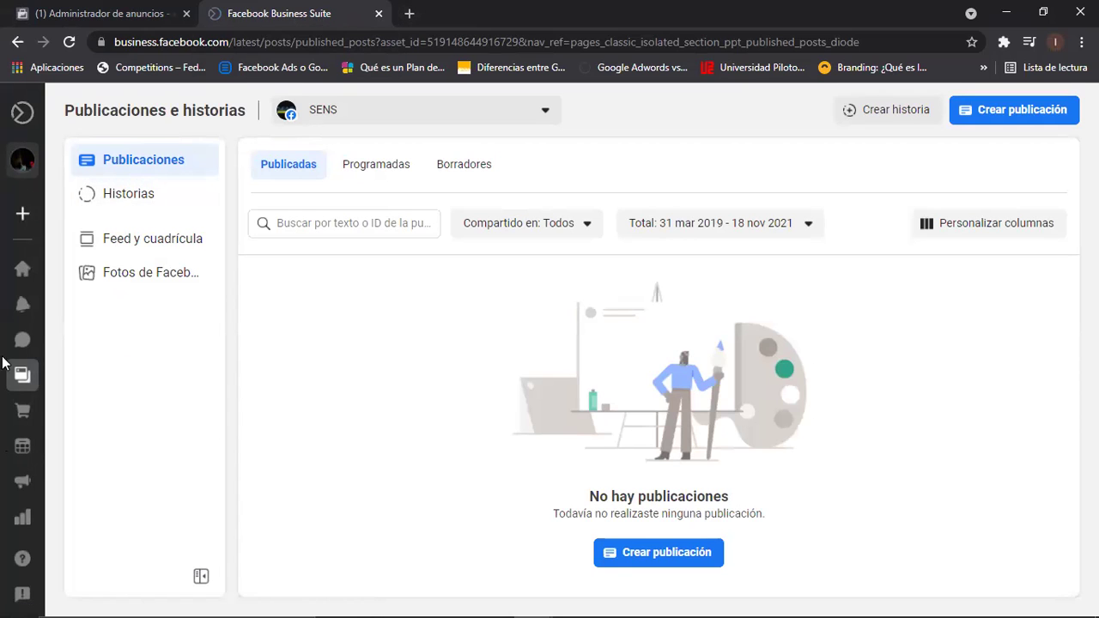
mouse_move(17, 341)
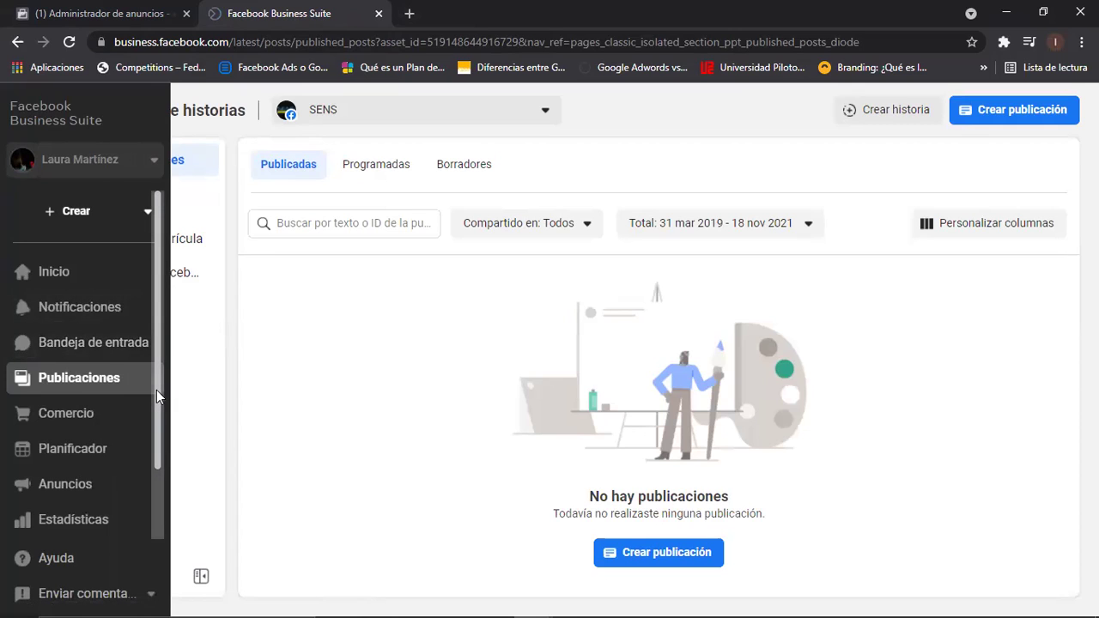
scroll(157, 390, down, 2)
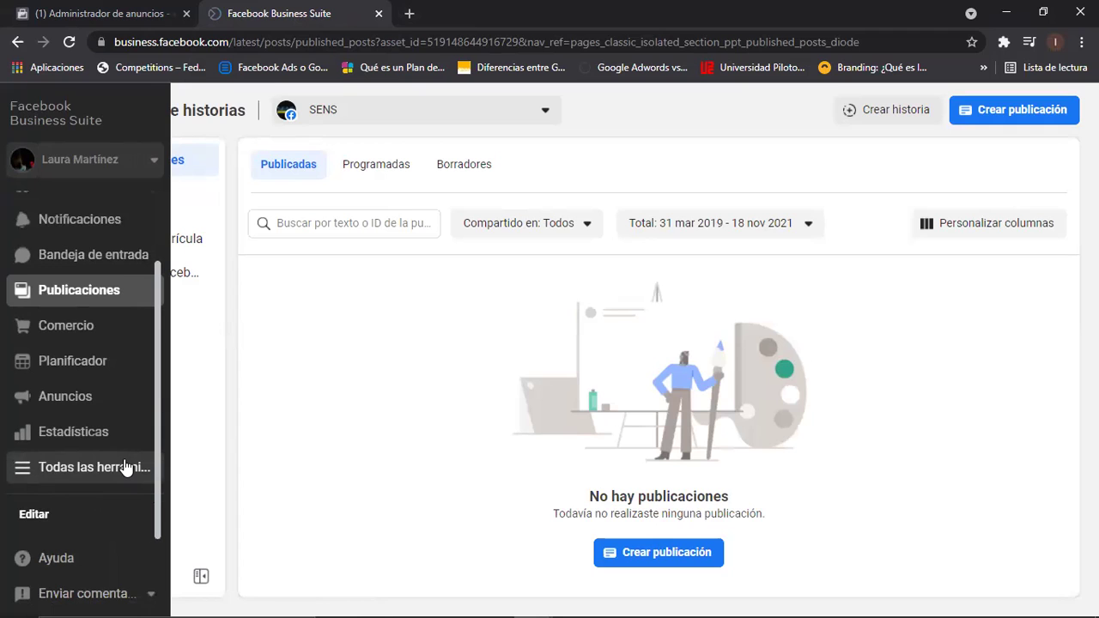
click(126, 467)
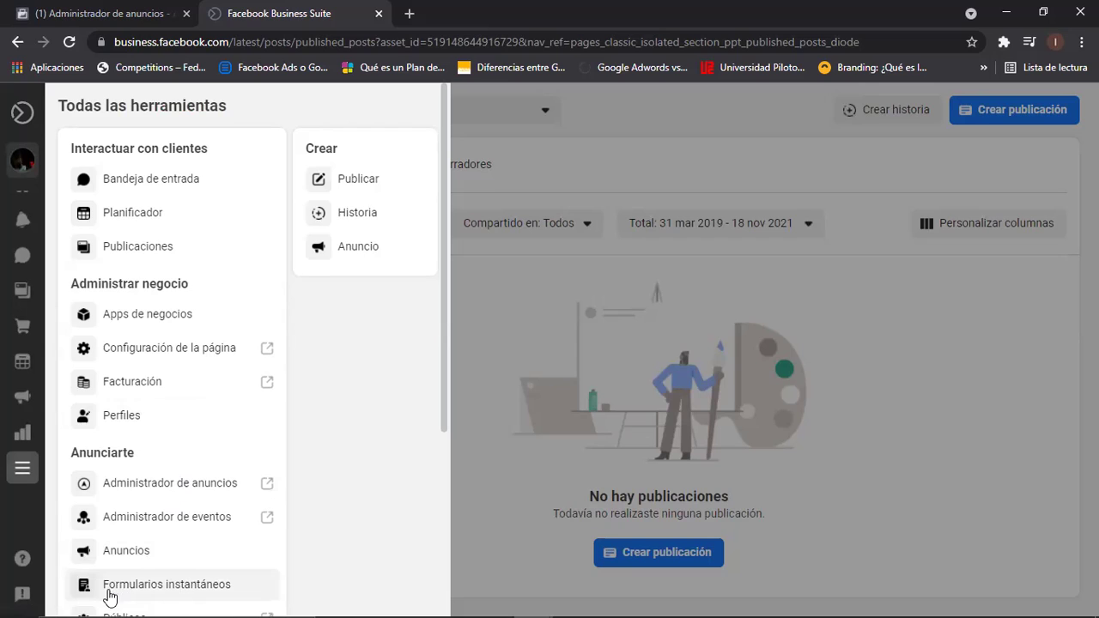
click(184, 587)
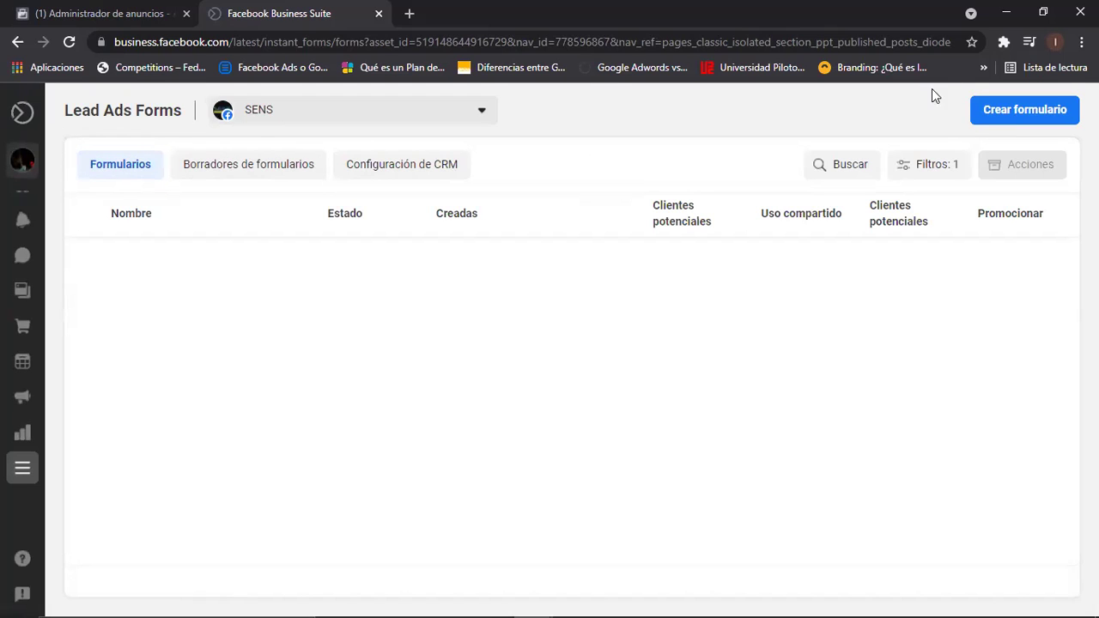
click(1011, 110)
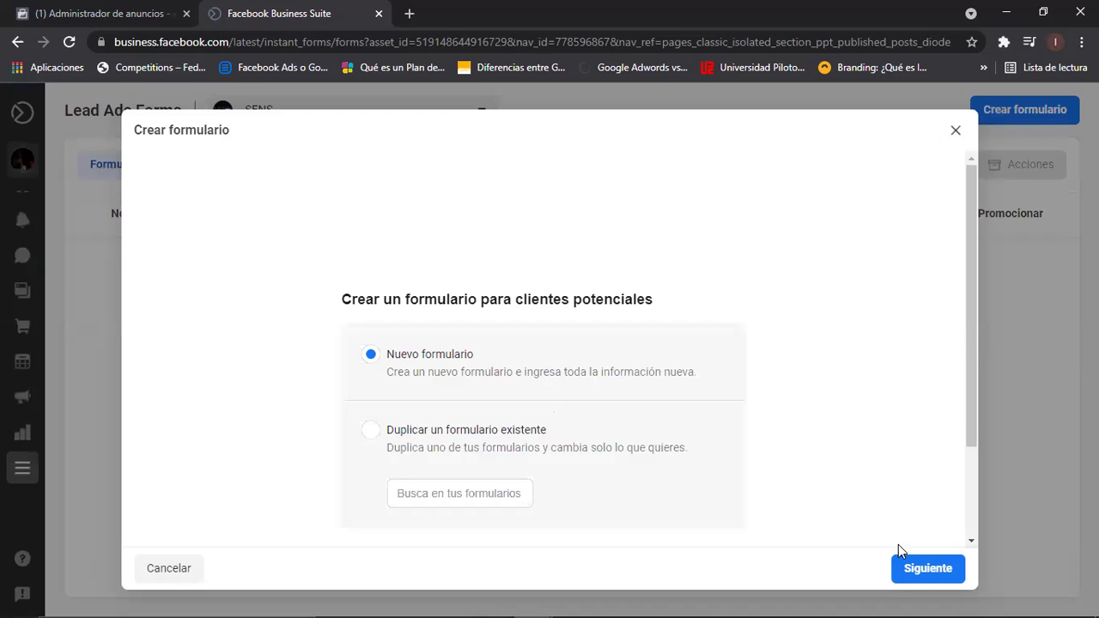
click(905, 569)
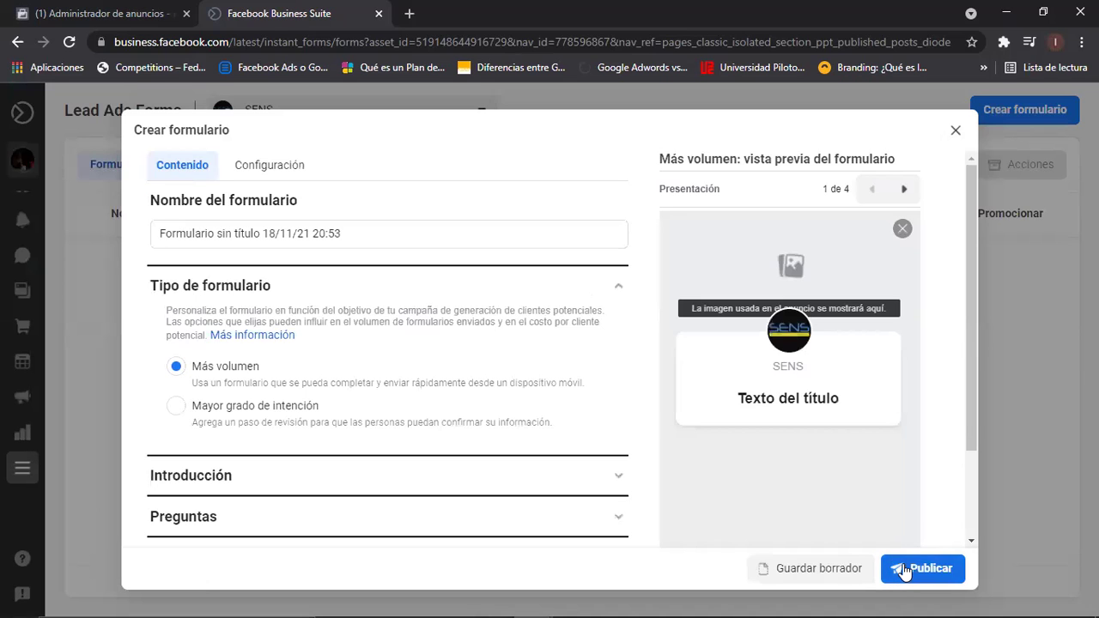
Name the new lead form "Prueba 18-11"
click(353, 235)
drag(353, 236, 147, 236)
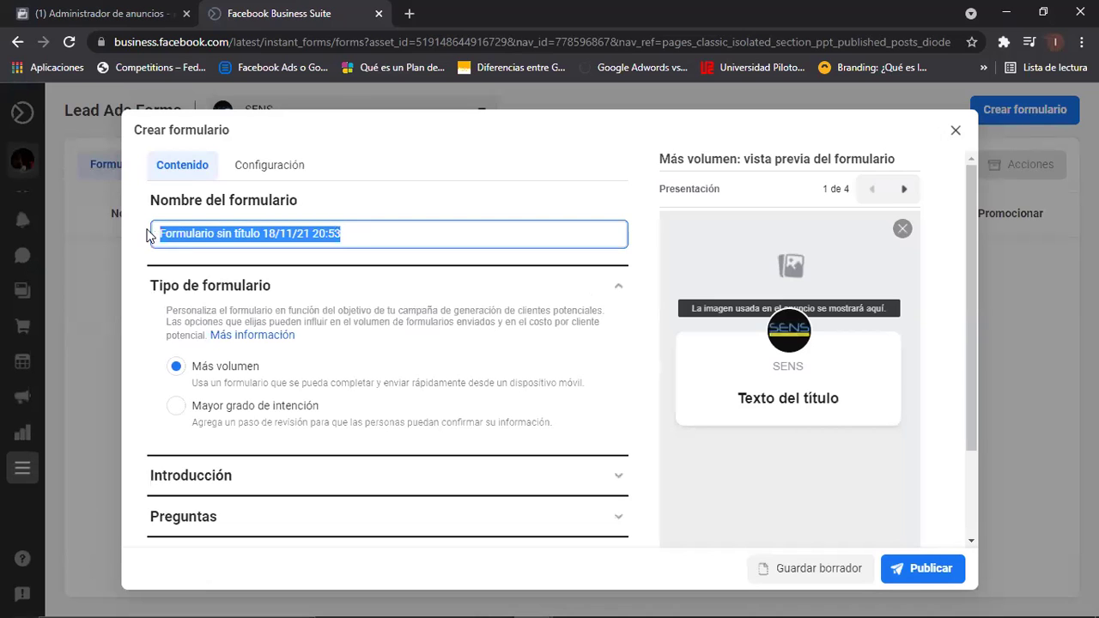
text(Prueba 1)
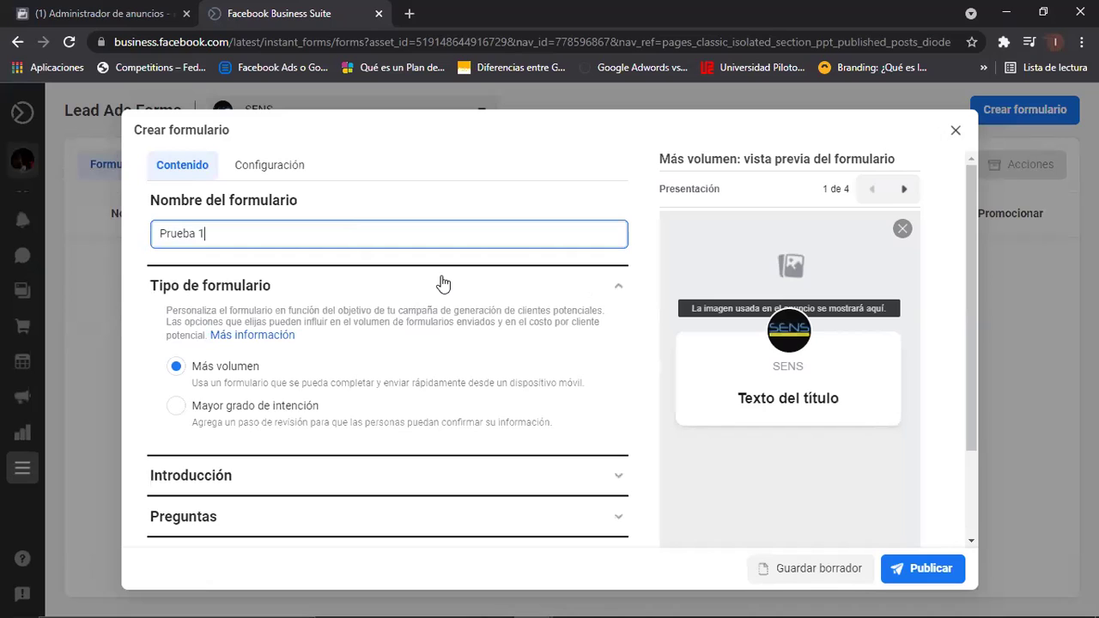
text(8-11)
Upload "background para sesiones zoom (2)" from the desktop's Ejemplo folder as the background image of the form's introduction
click(621, 478)
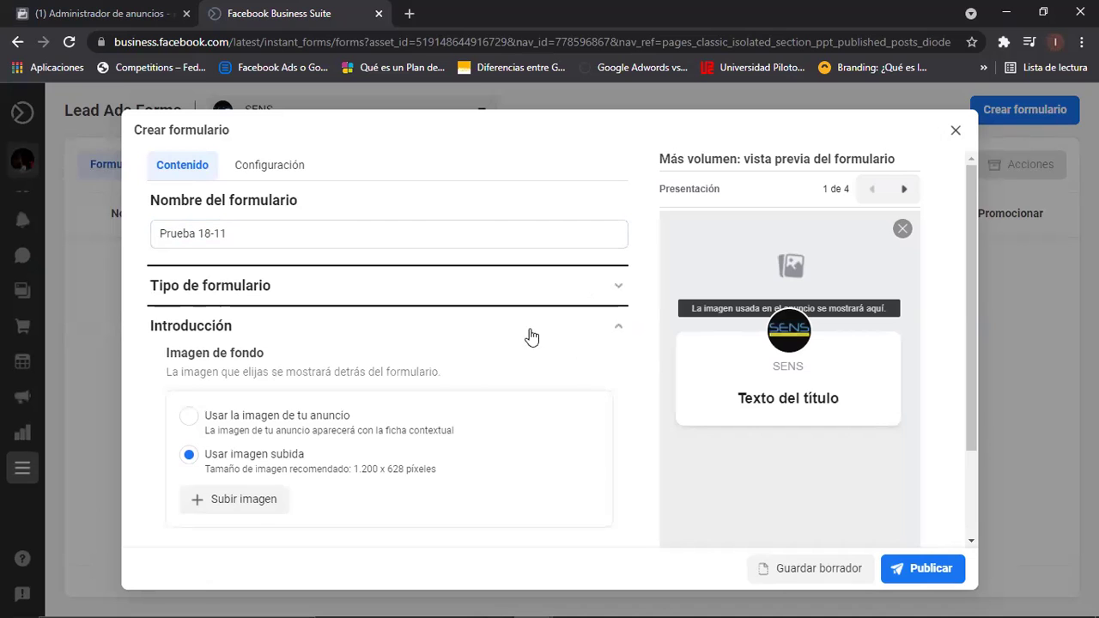
click(615, 290)
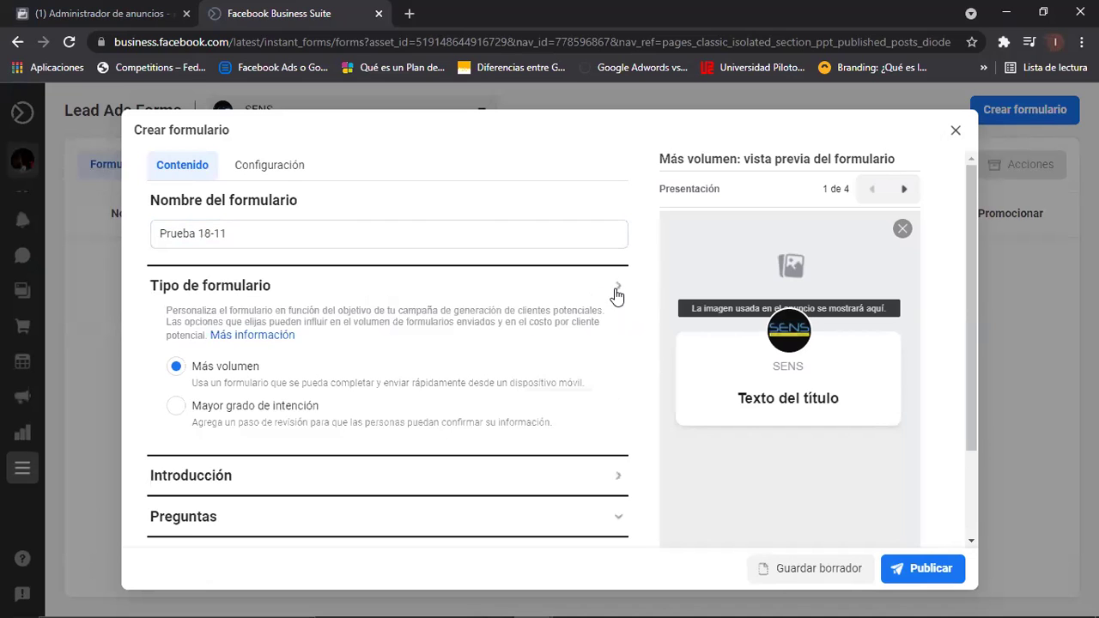
click(191, 483)
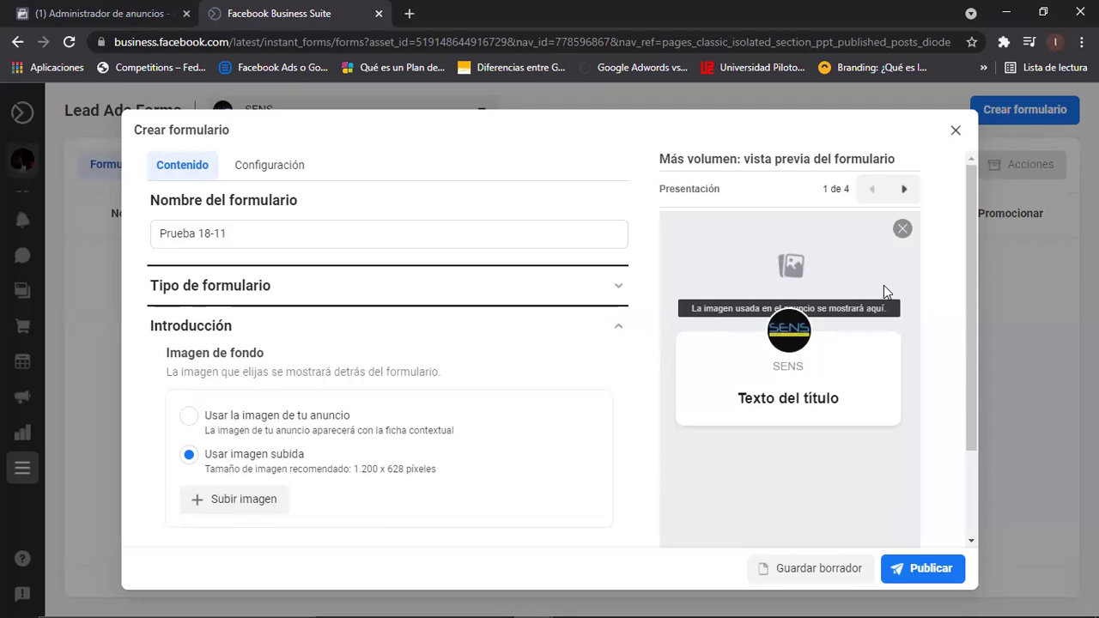
click(225, 503)
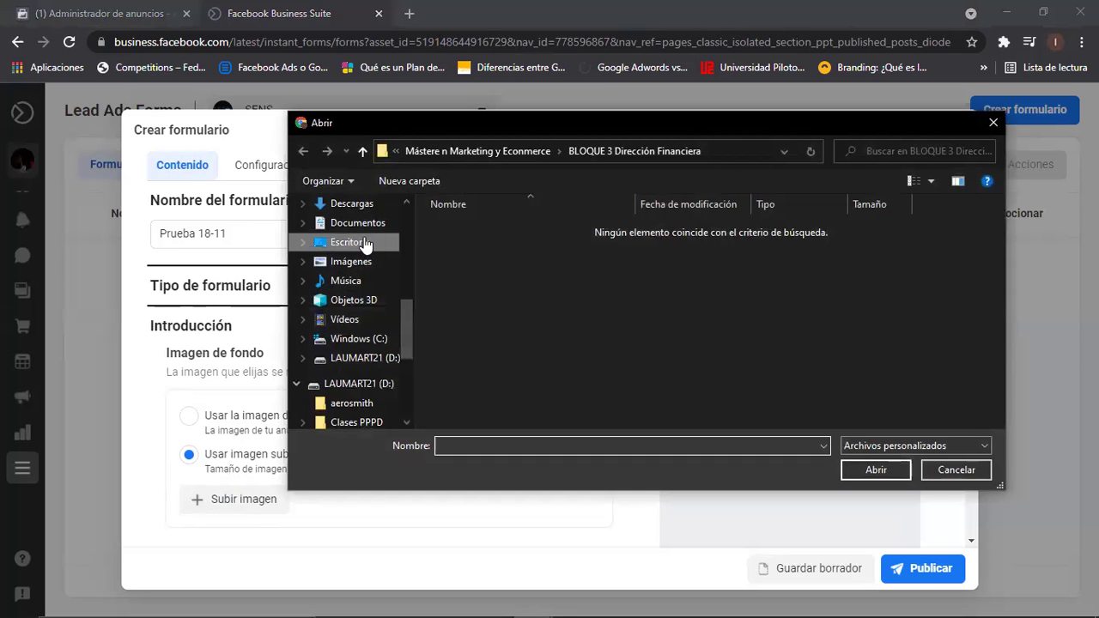
click(364, 244)
double_click(503, 224)
click(502, 224)
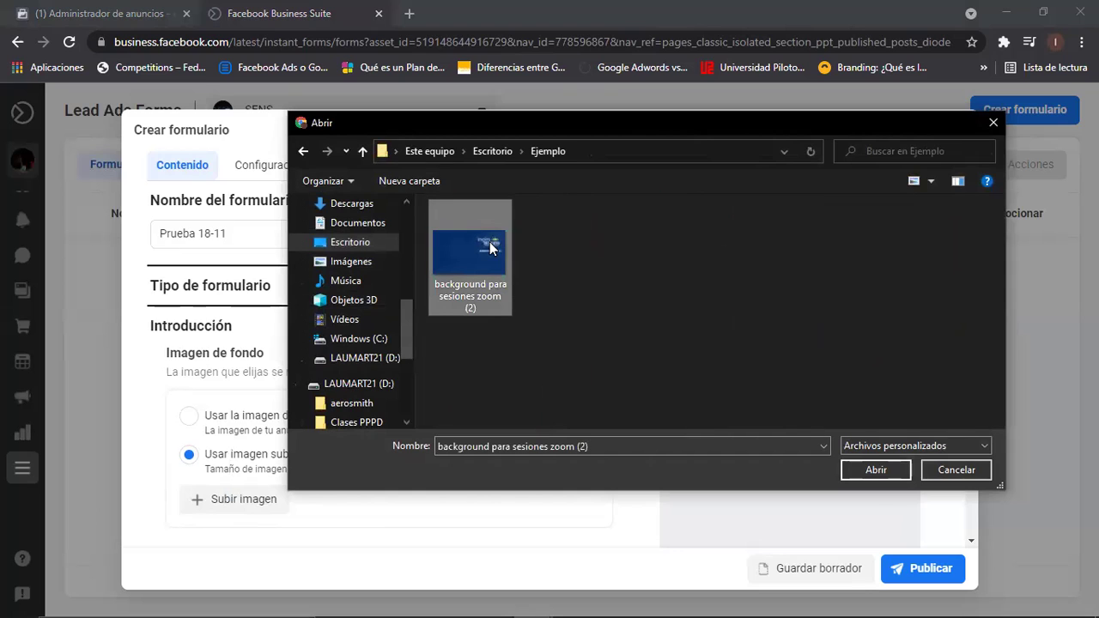
click(876, 470)
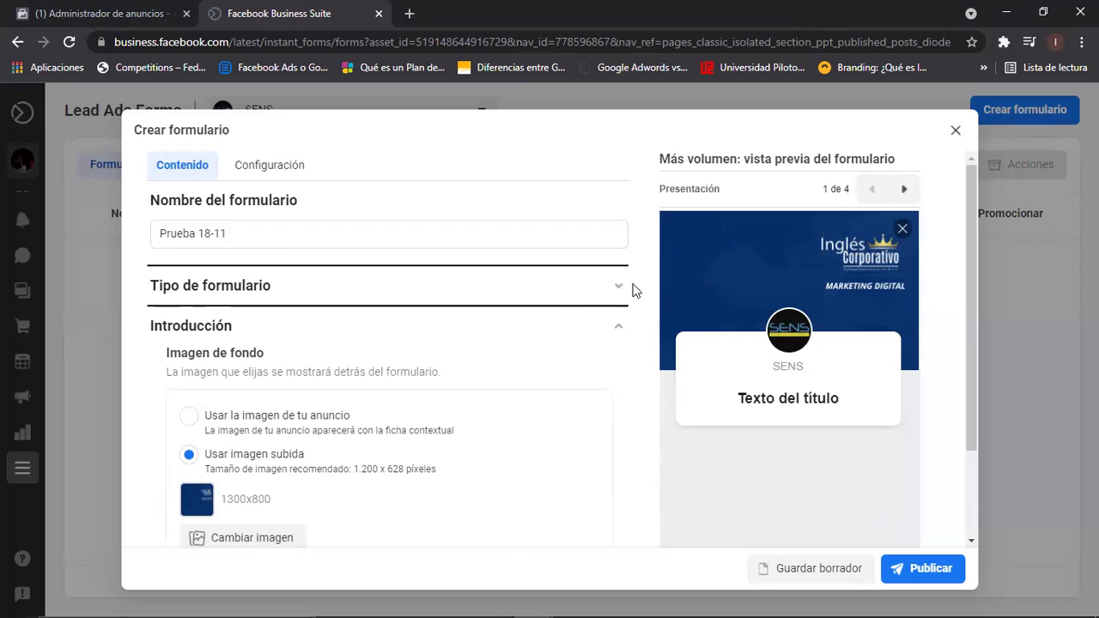
Set the form's language to Español (España) and its sharing to Abierto
click(268, 169)
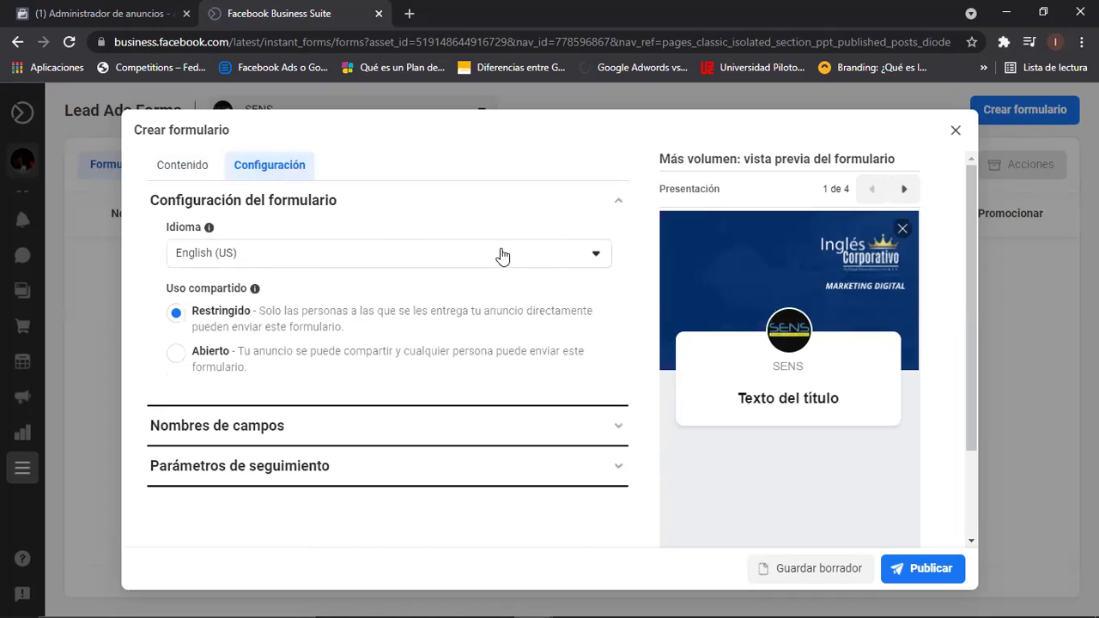
click(595, 257)
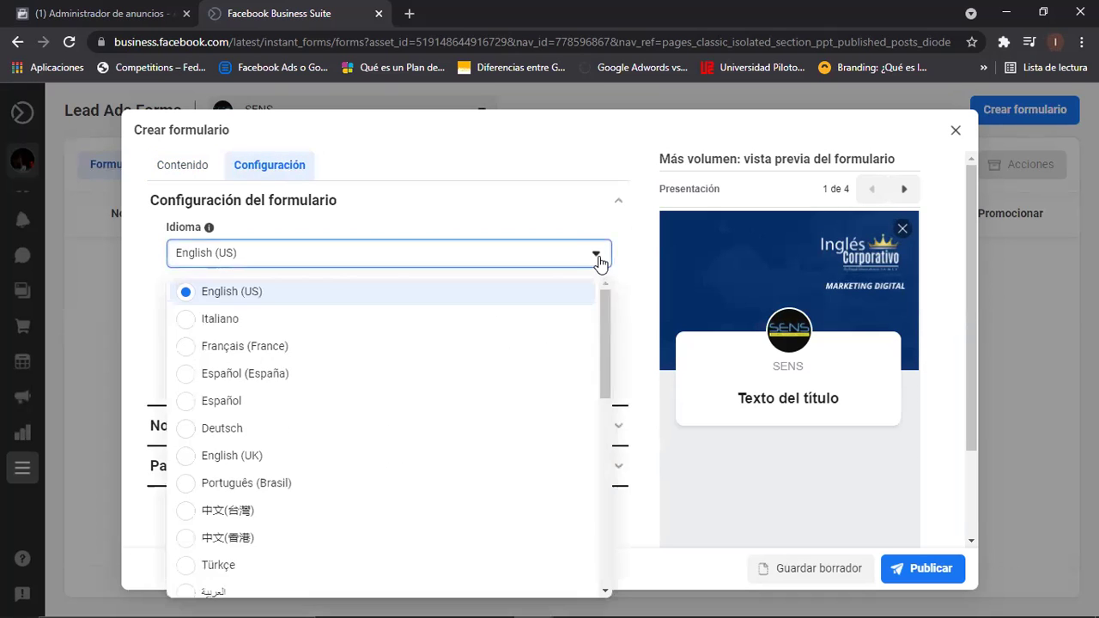
click(417, 375)
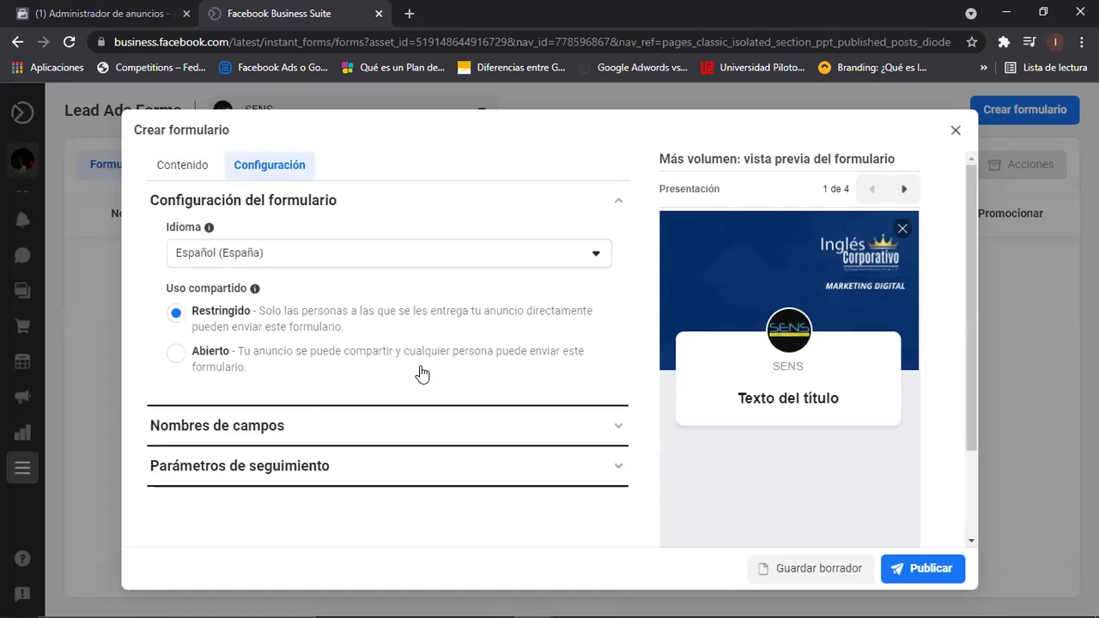
click(179, 353)
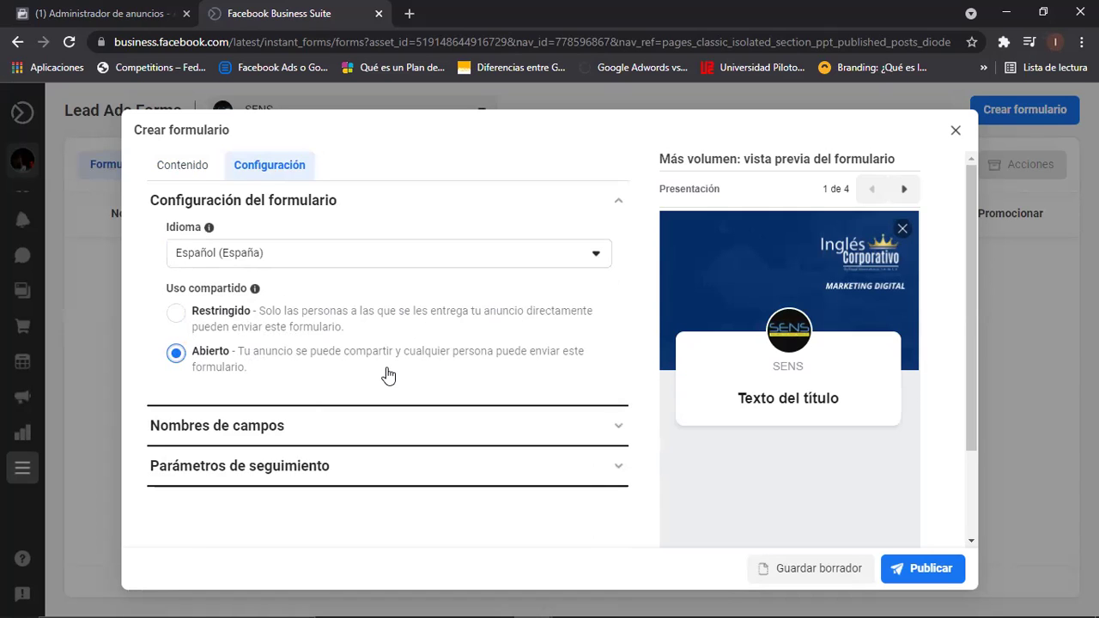
Review the form's export field names and tracking parameter settings
click(620, 436)
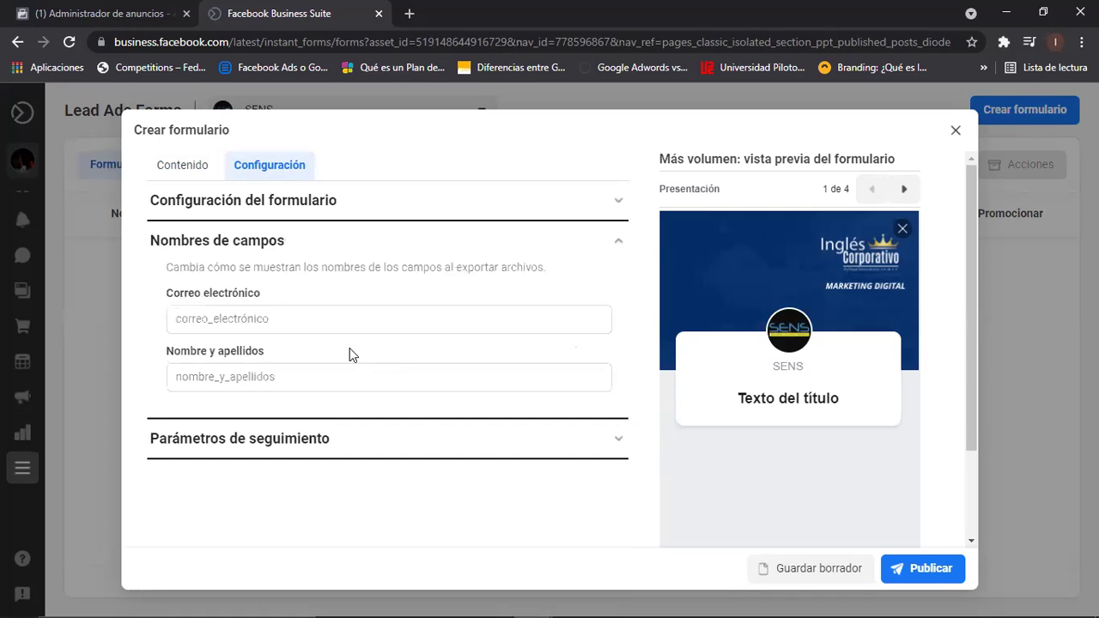
click(301, 314)
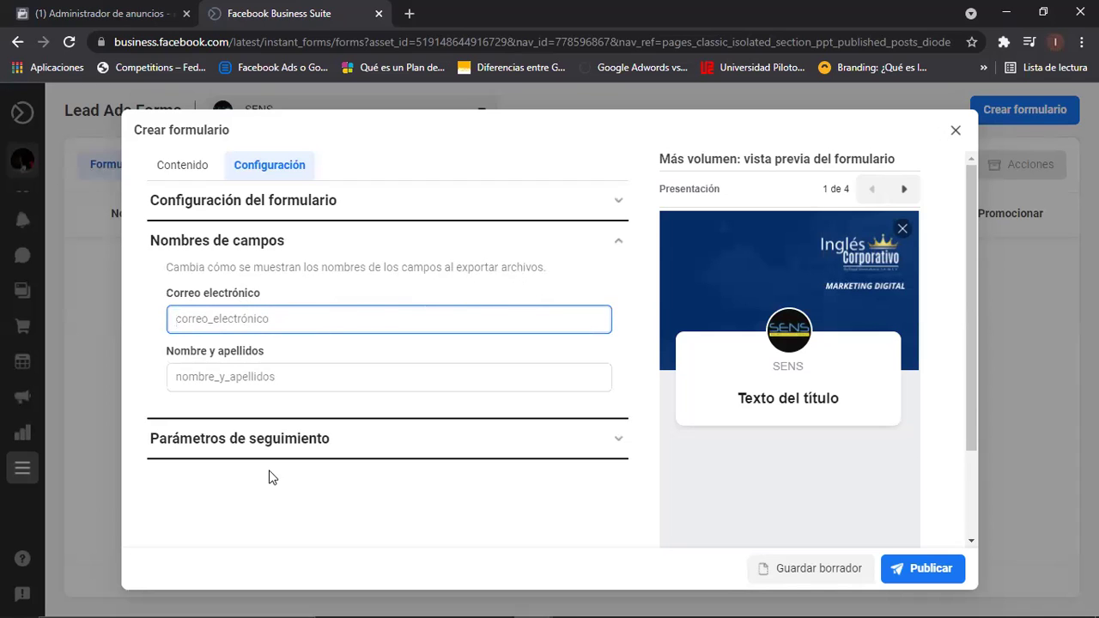
click(619, 439)
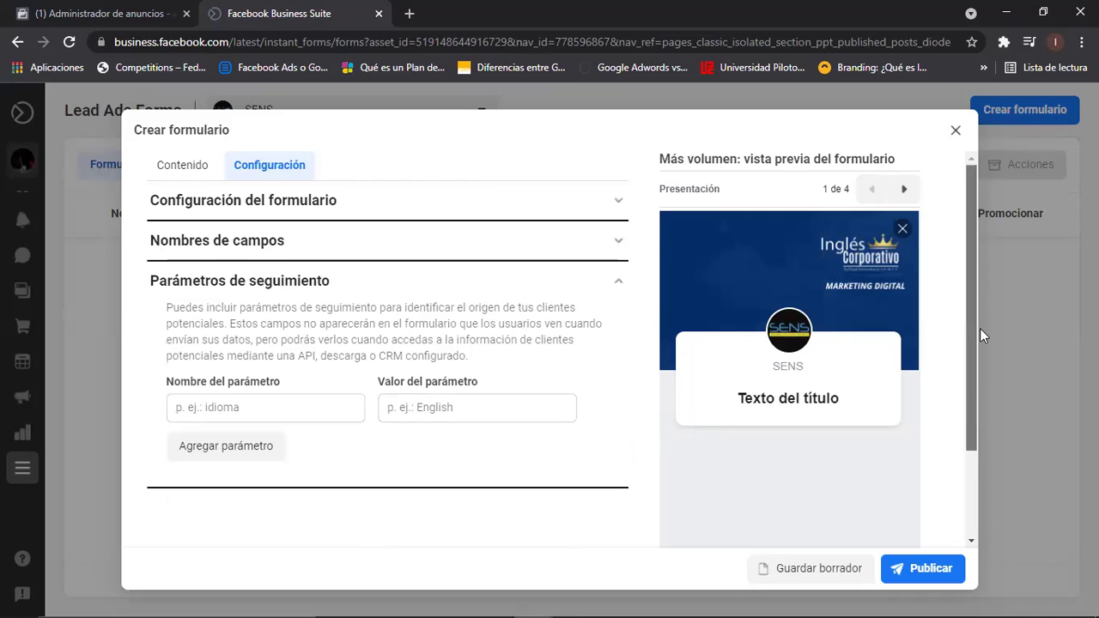
Add a short-answer custom question "Nombre completo" to the form's content
click(182, 165)
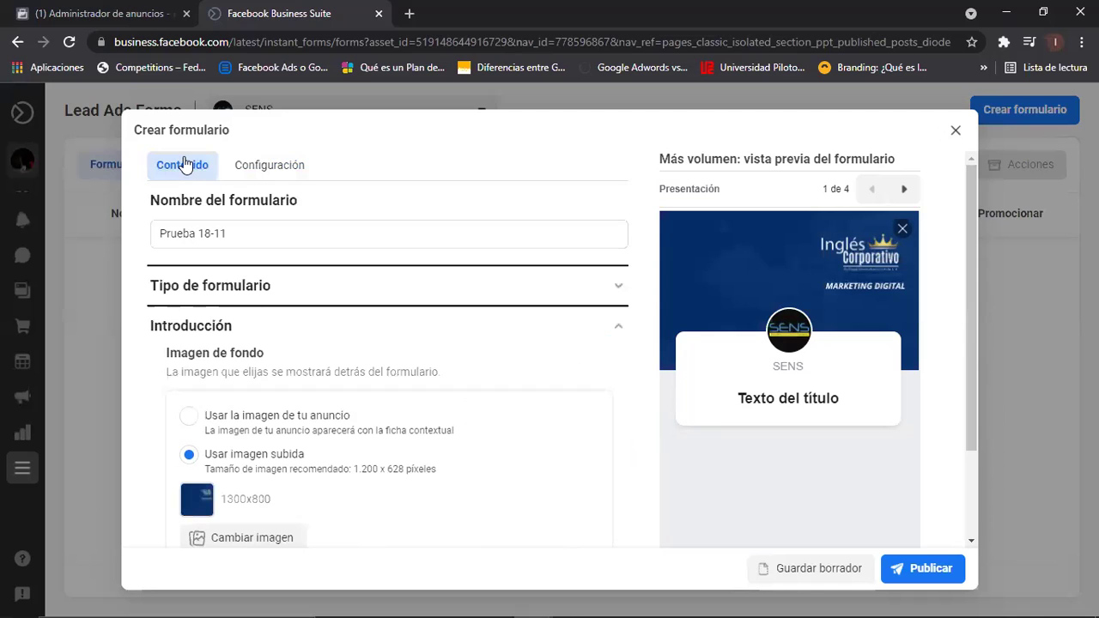
click(227, 335)
click(202, 369)
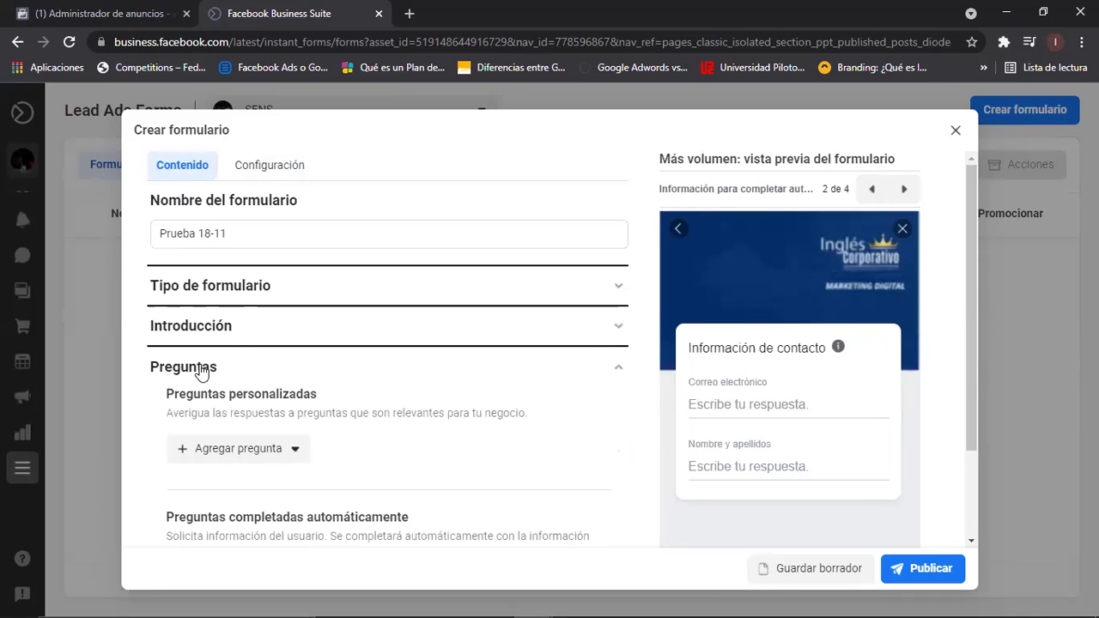
click(296, 455)
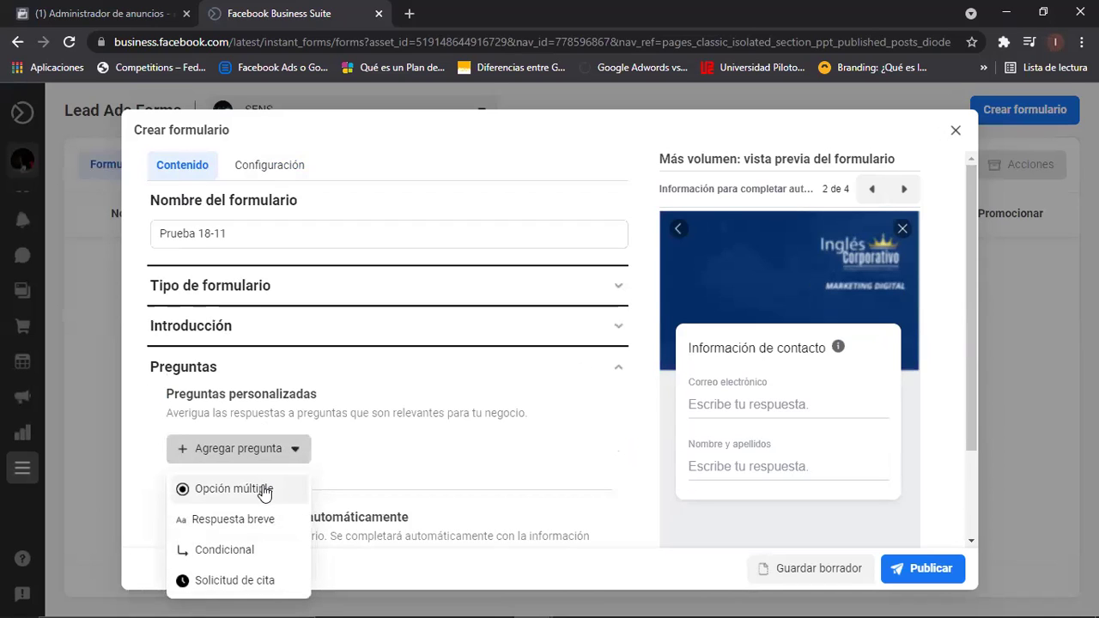
click(250, 521)
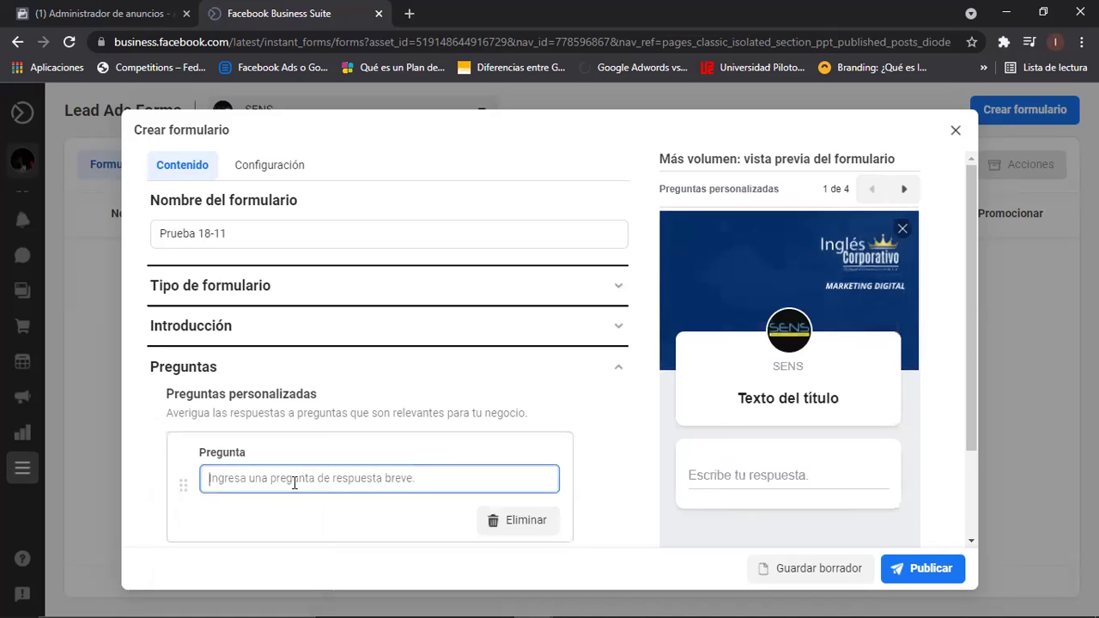
text(Nomb)
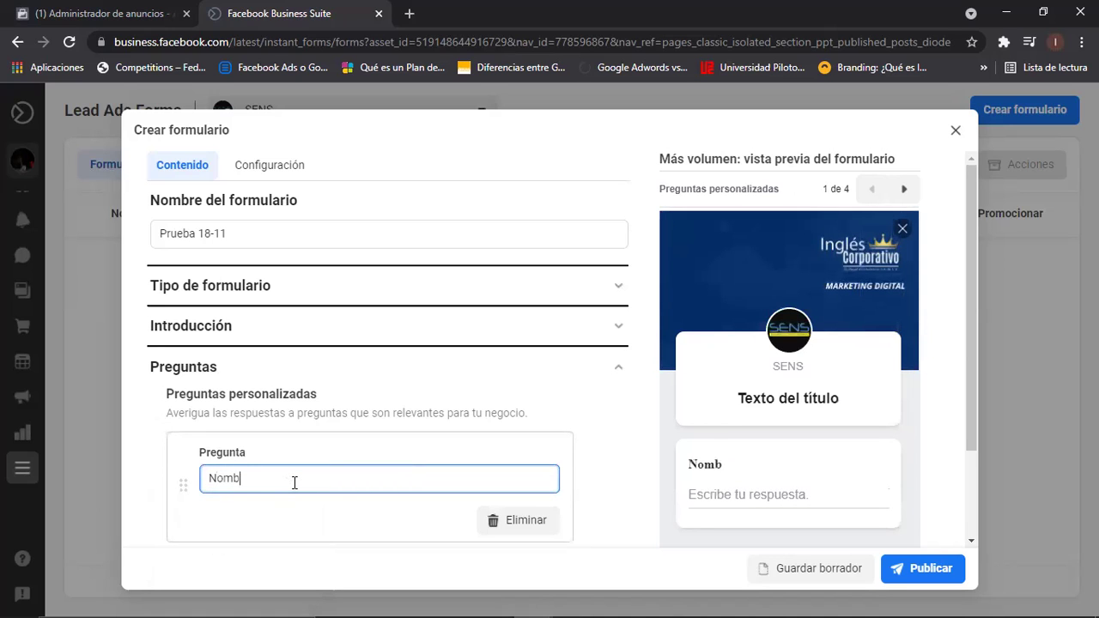
text(re completo)
Add a second short-answer question, "Número de teléfono", below the full-name question
scroll(970, 458, down, 1)
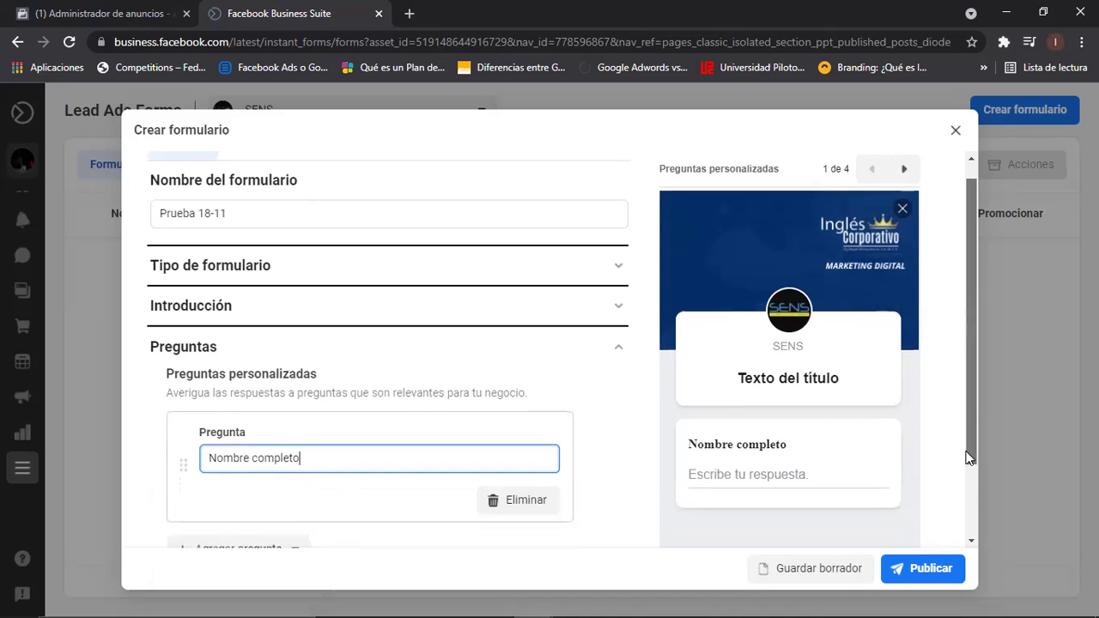
scroll(969, 464, down, 2)
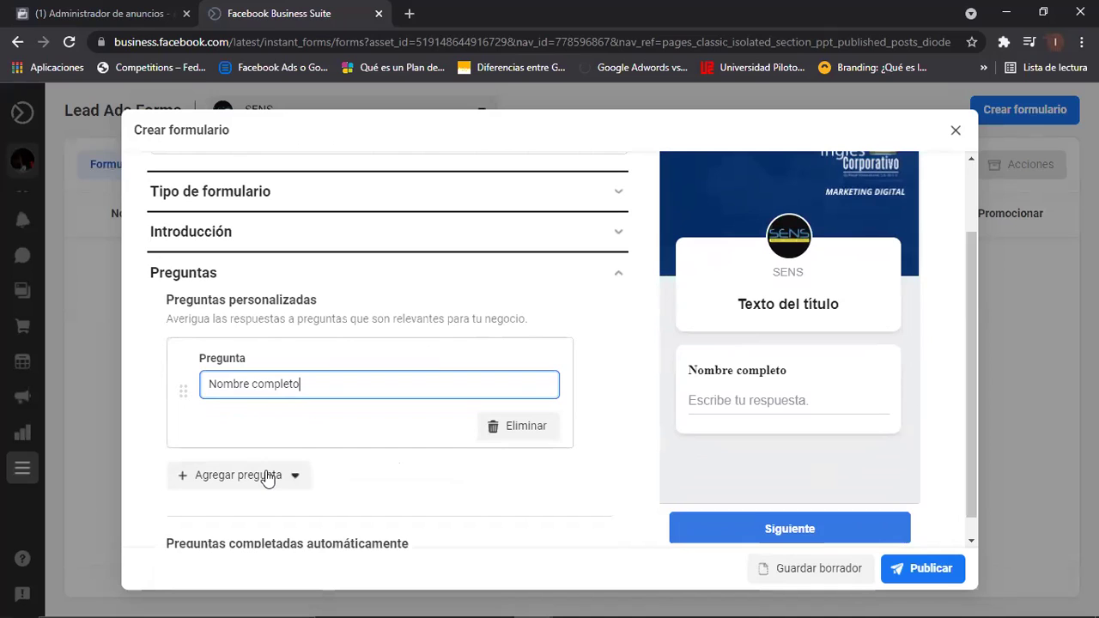
click(258, 475)
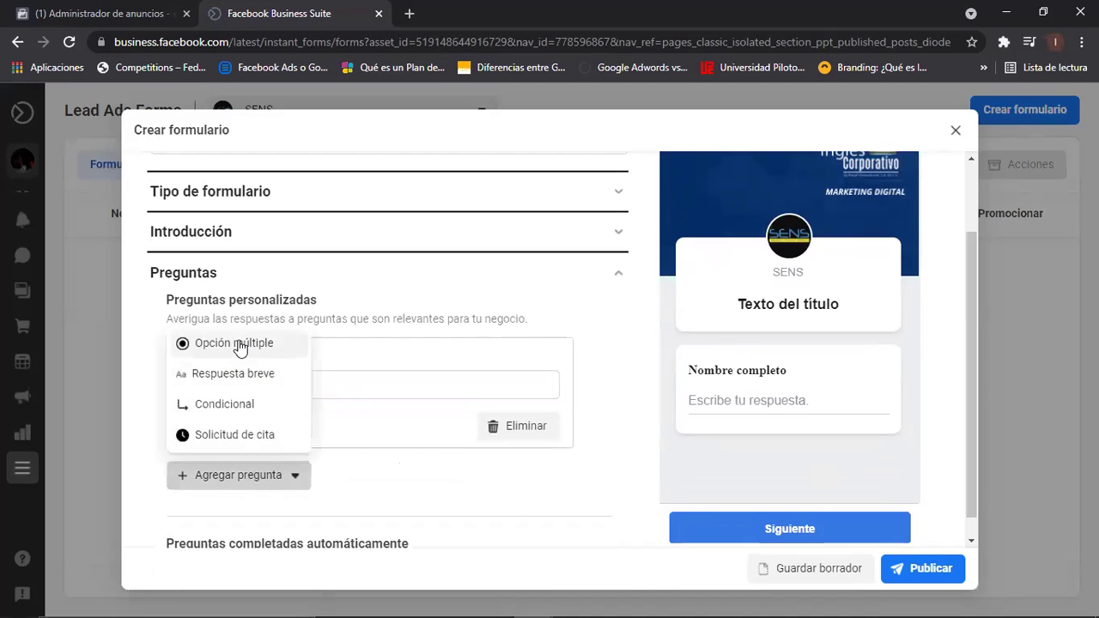
click(230, 376)
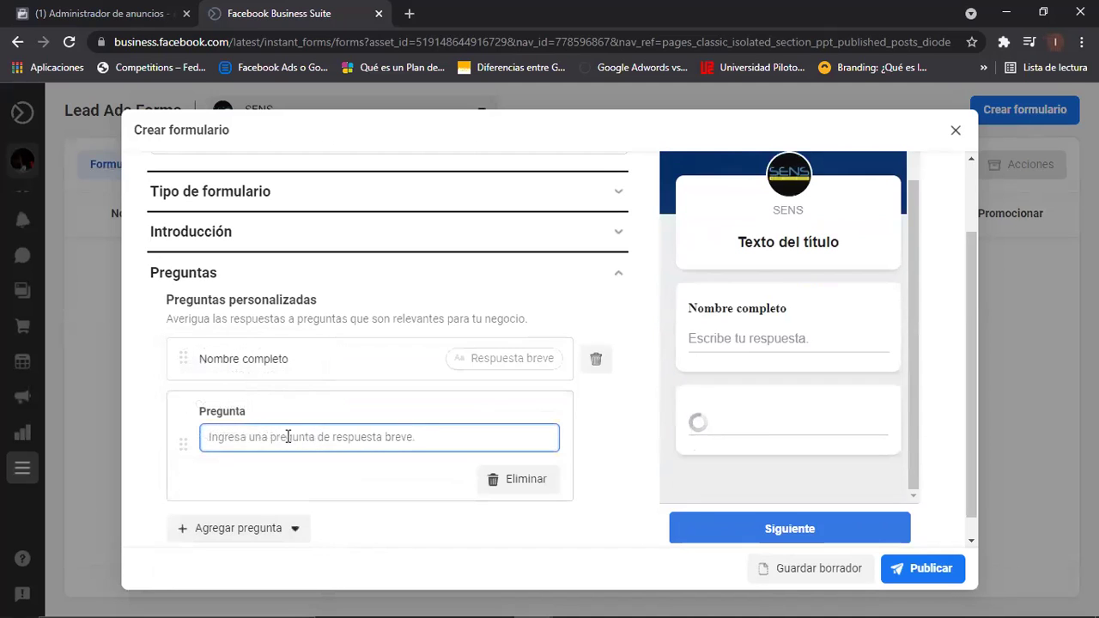
text(N)
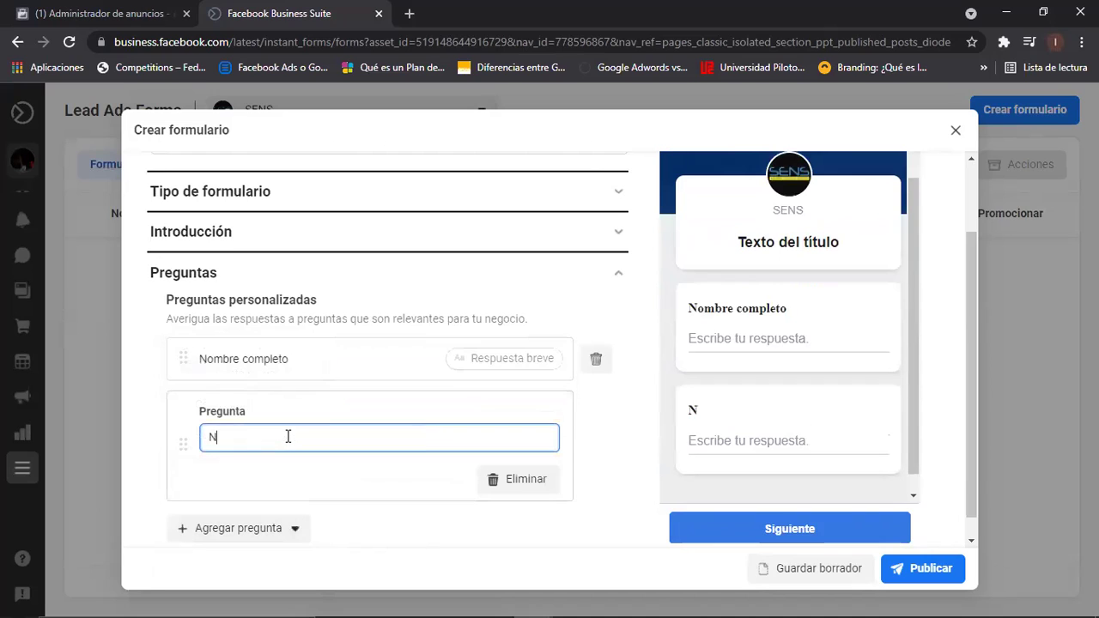
text(úmero de )
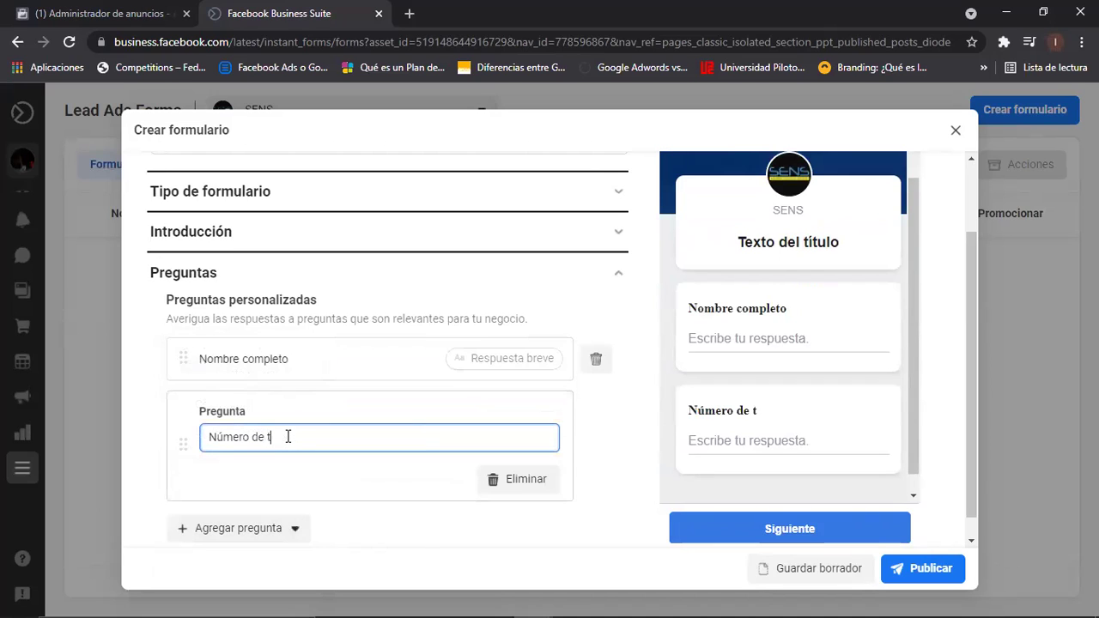
text(teléfono)
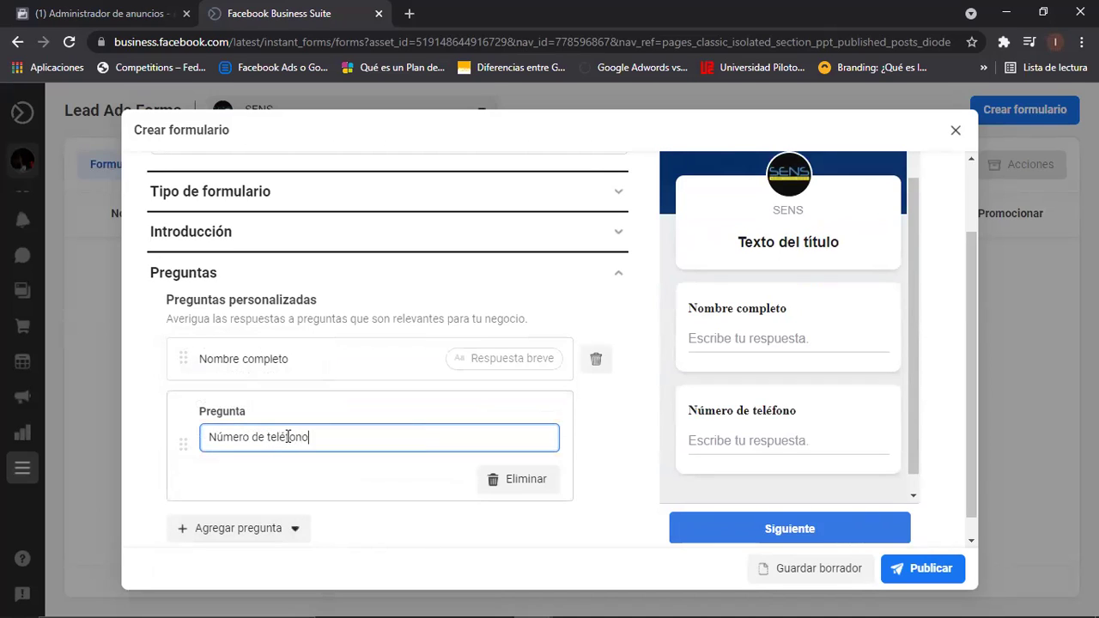
Add a third short-answer question, "Correo electrónico", below the phone number question
click(256, 529)
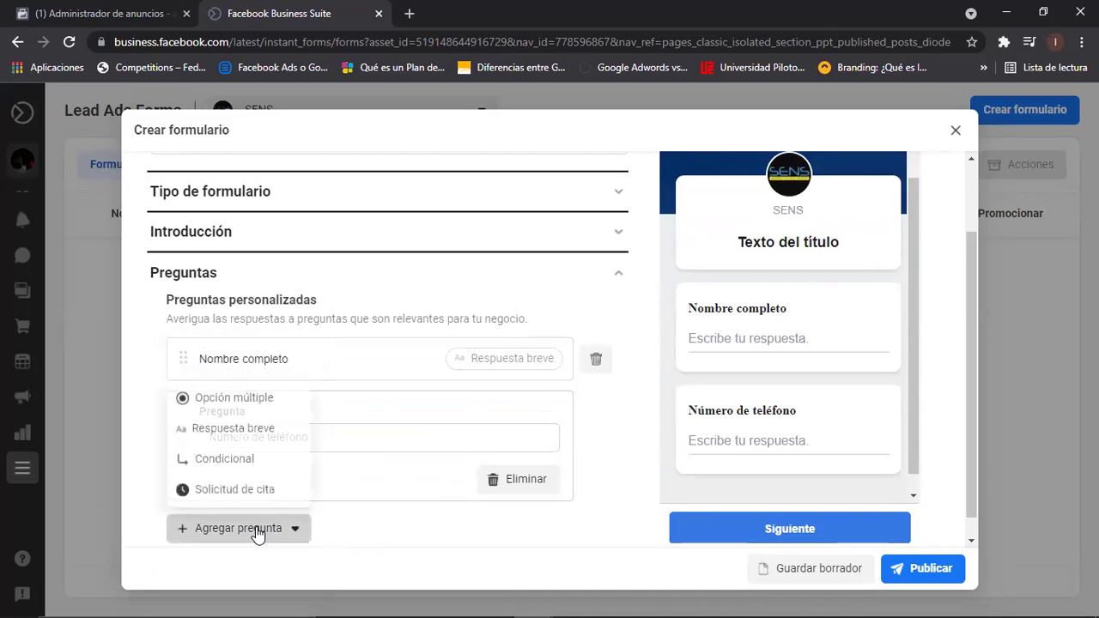
click(260, 430)
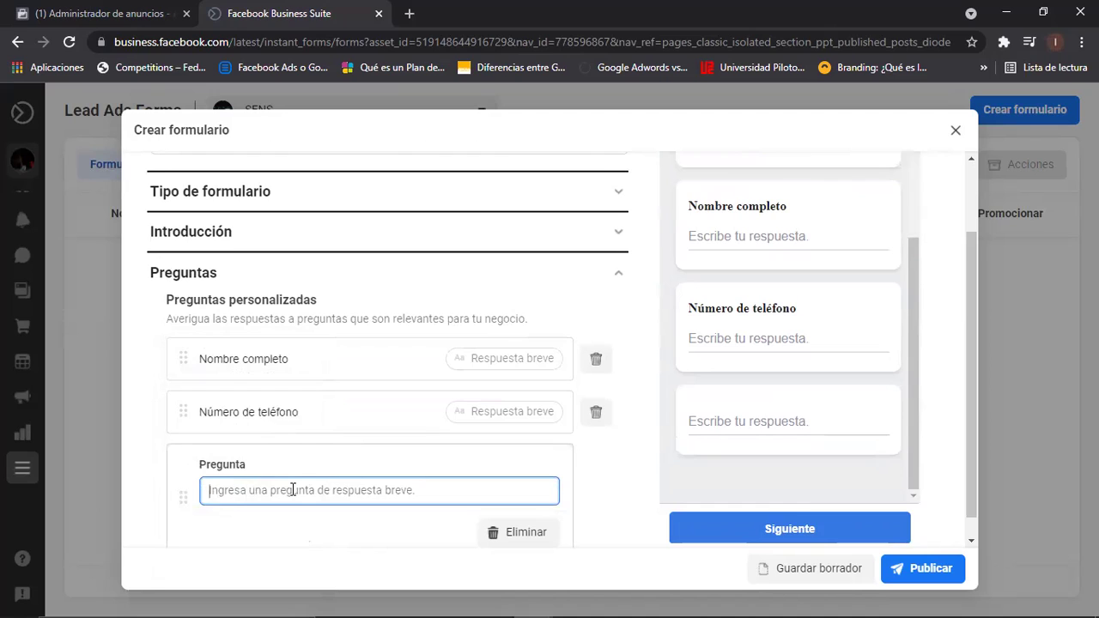
text(Cuen)
key(BackSpace)
key(BackSpace)
key(BackSpace)
text(orreo el)
key(BackSpace)
text(electrónicoi)
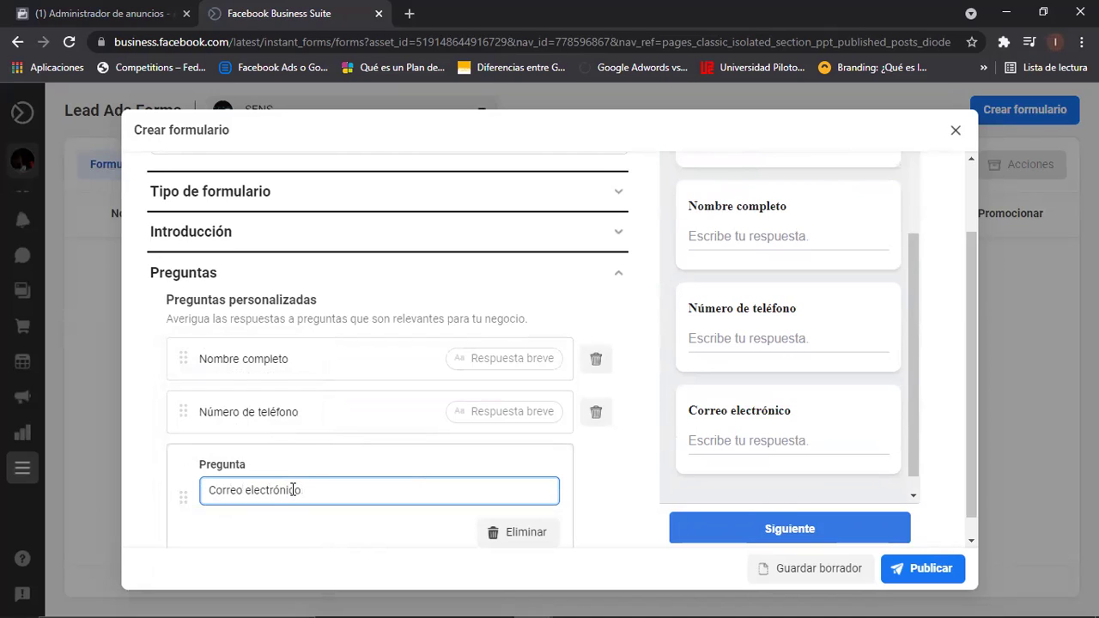
click(625, 503)
Check the custom questions in the form preview and open the form's privacy policy section
drag(908, 398, 908, 345)
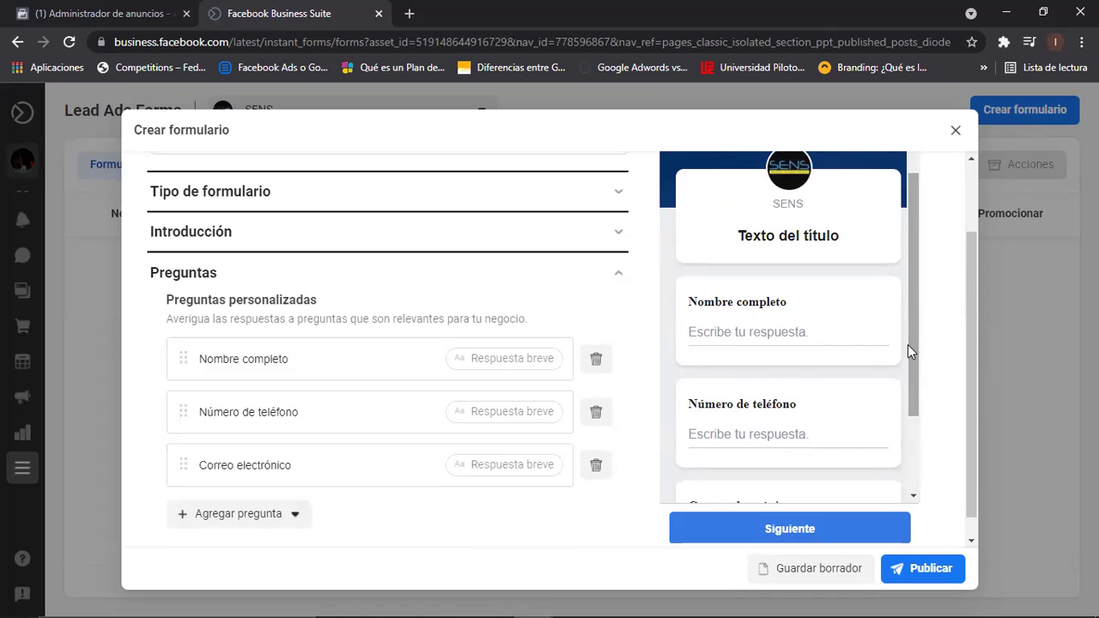
drag(911, 354, 969, 254)
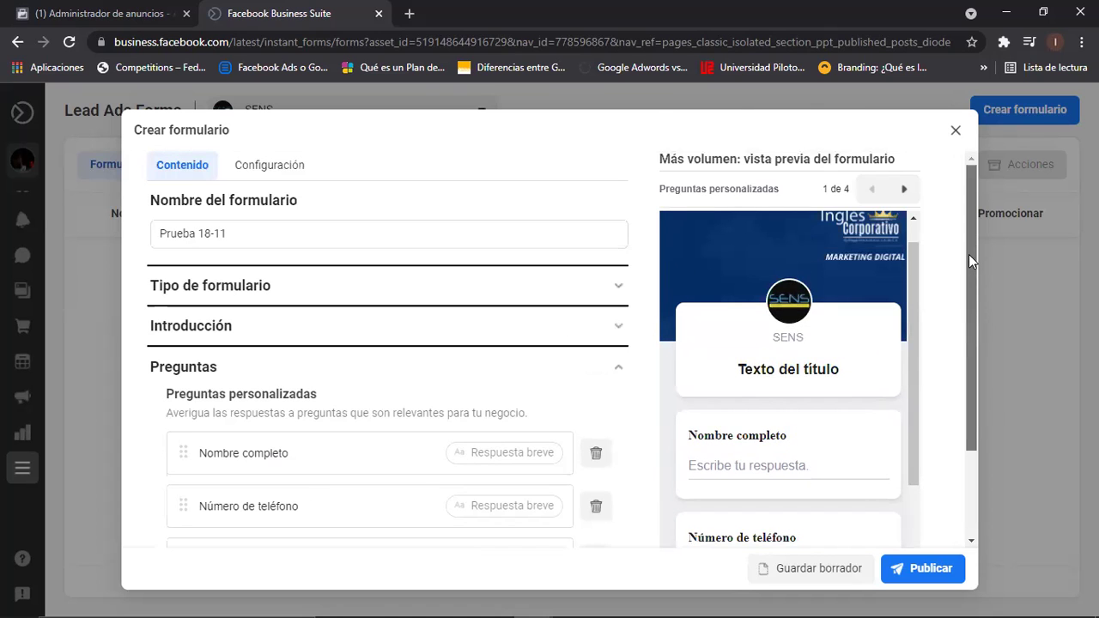
click(242, 291)
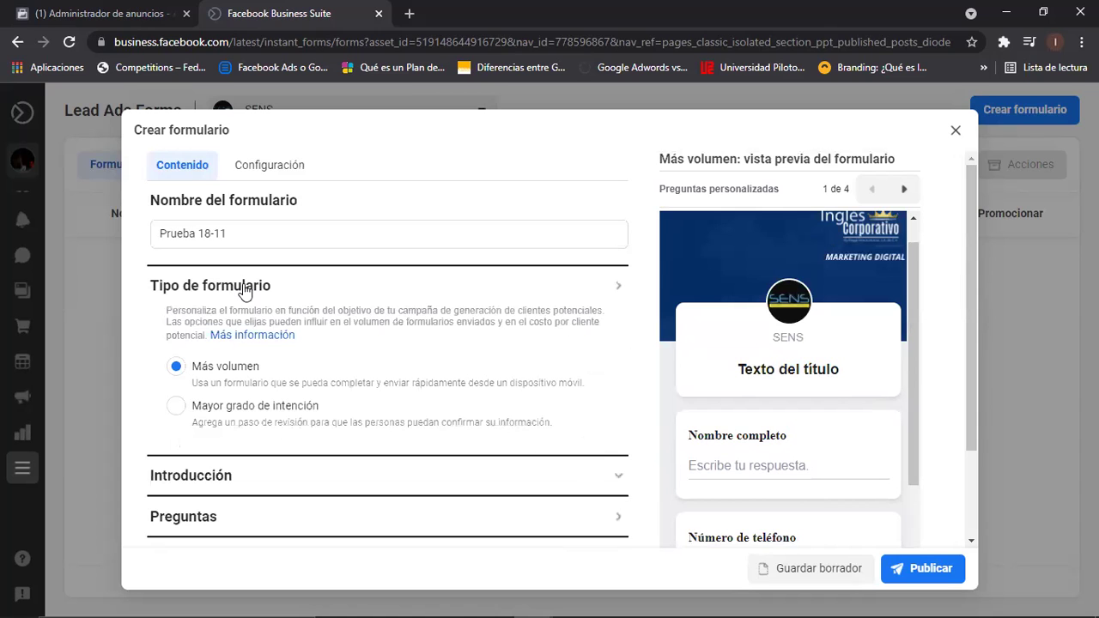
click(185, 518)
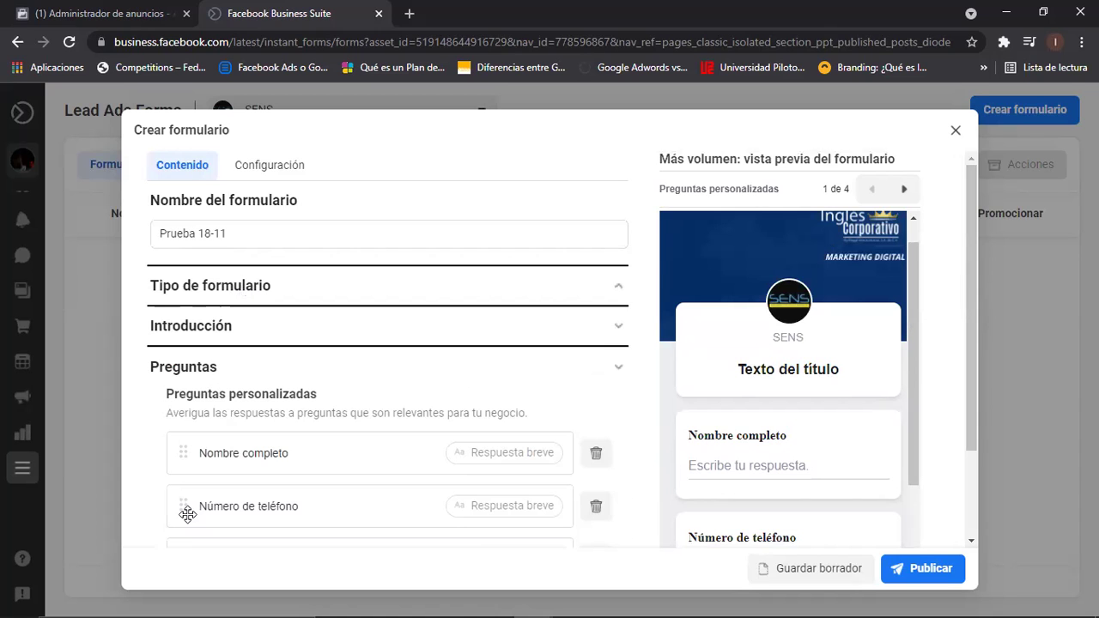
click(206, 370)
click(190, 410)
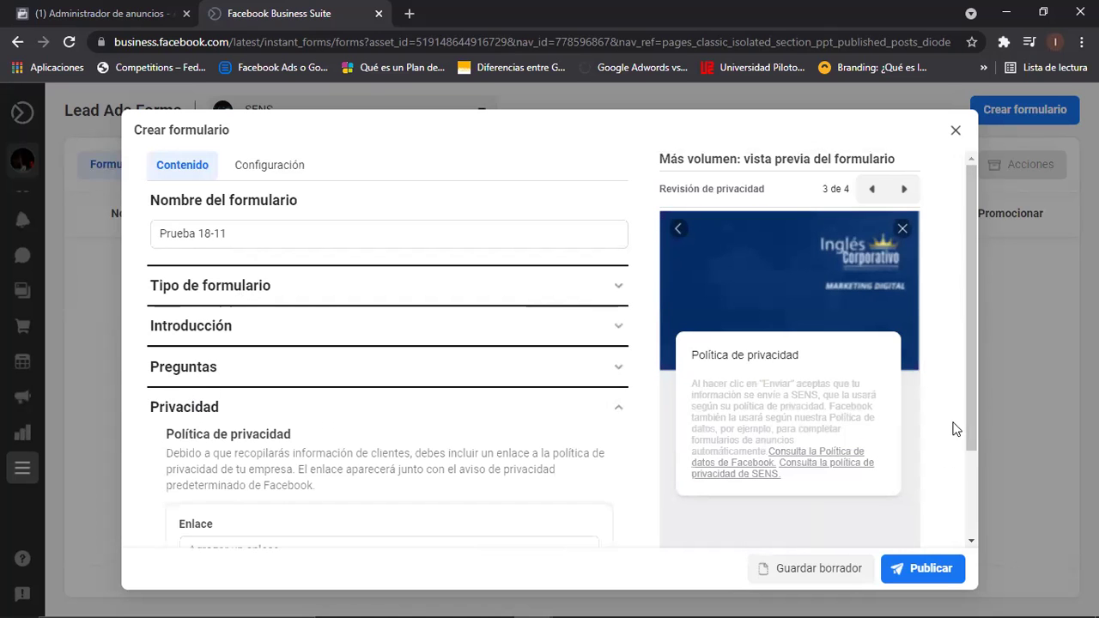
Review the form's privacy policy link fields and closing message for potential customers, and try to publish the form
drag(974, 431, 966, 483)
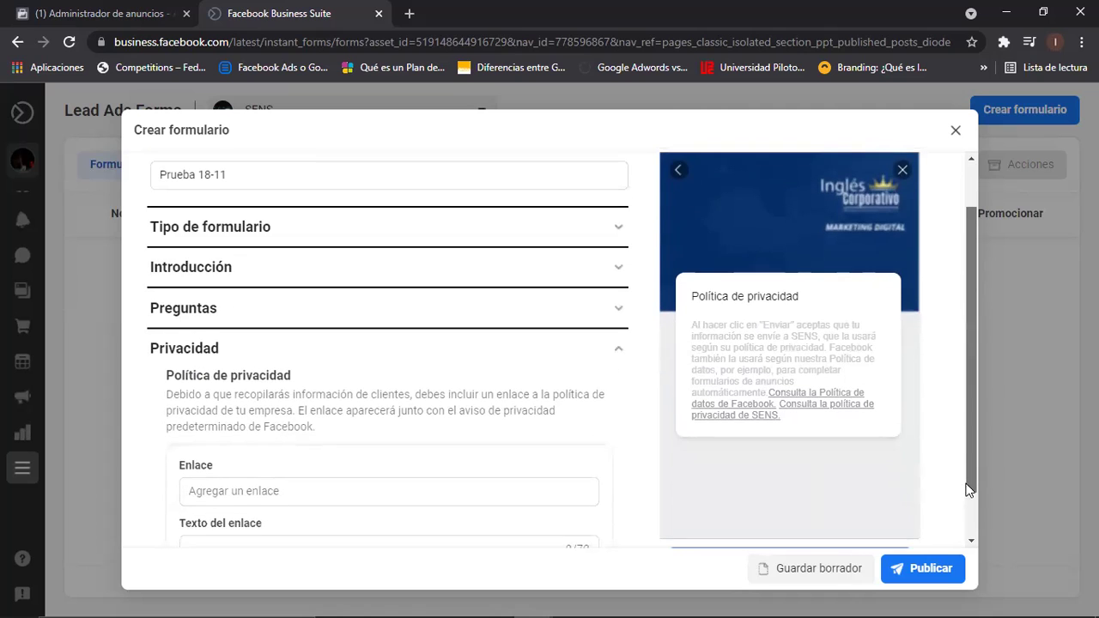
scroll(963, 491, down, 1)
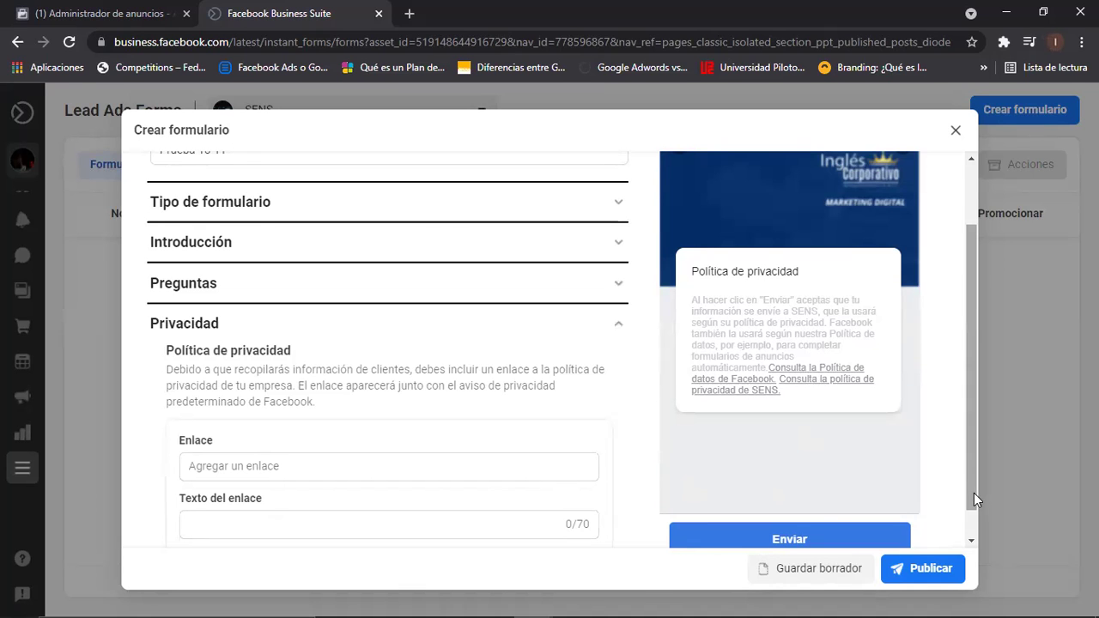
drag(967, 494, 964, 441)
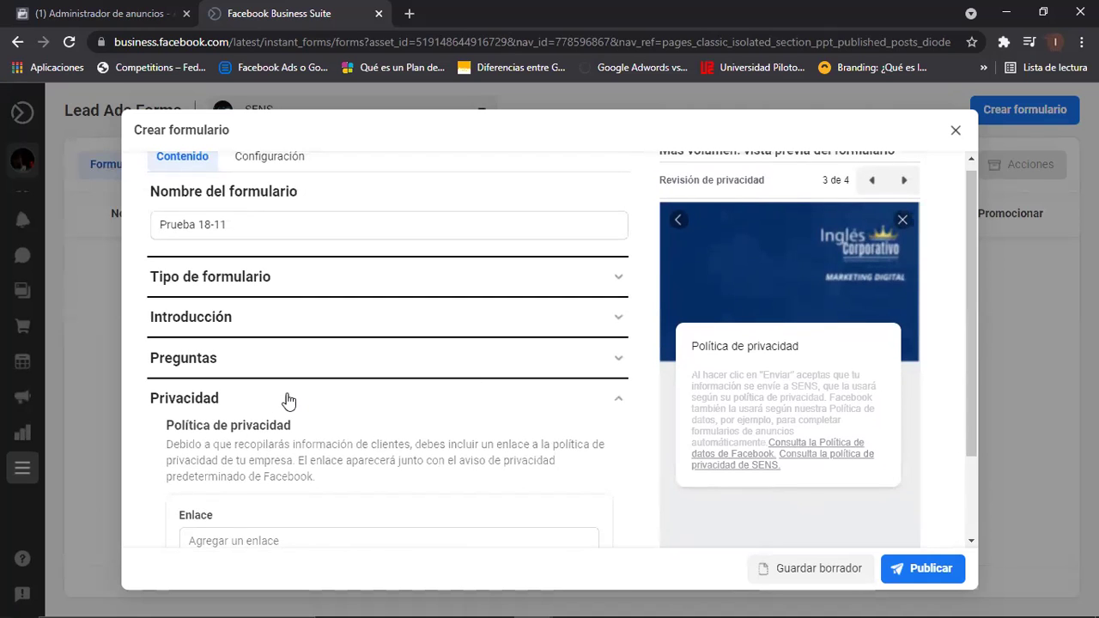
click(206, 402)
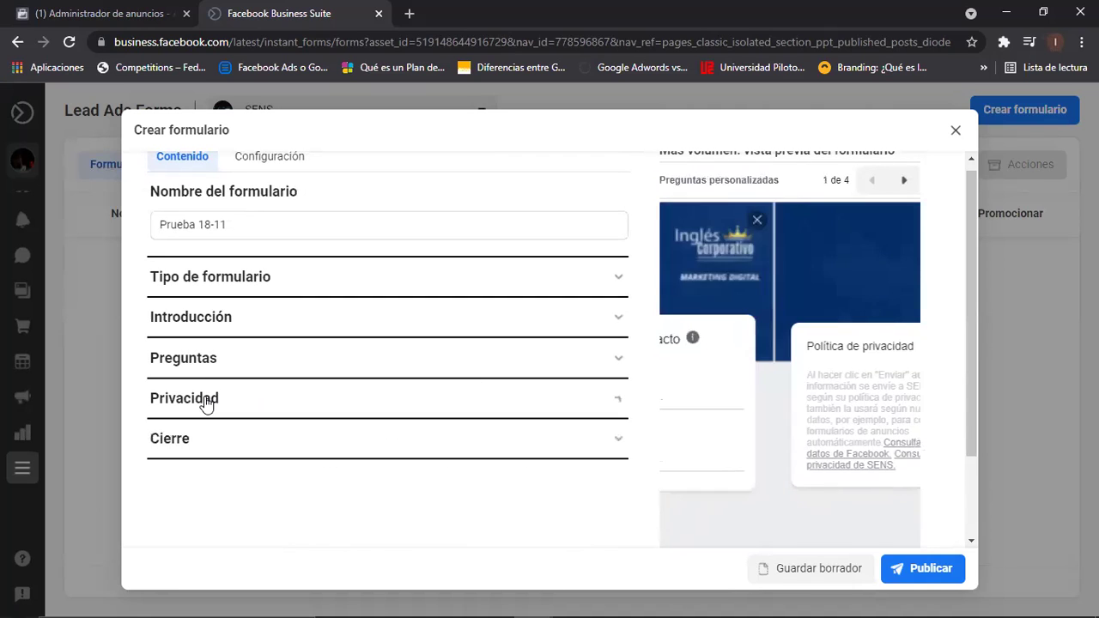
click(177, 438)
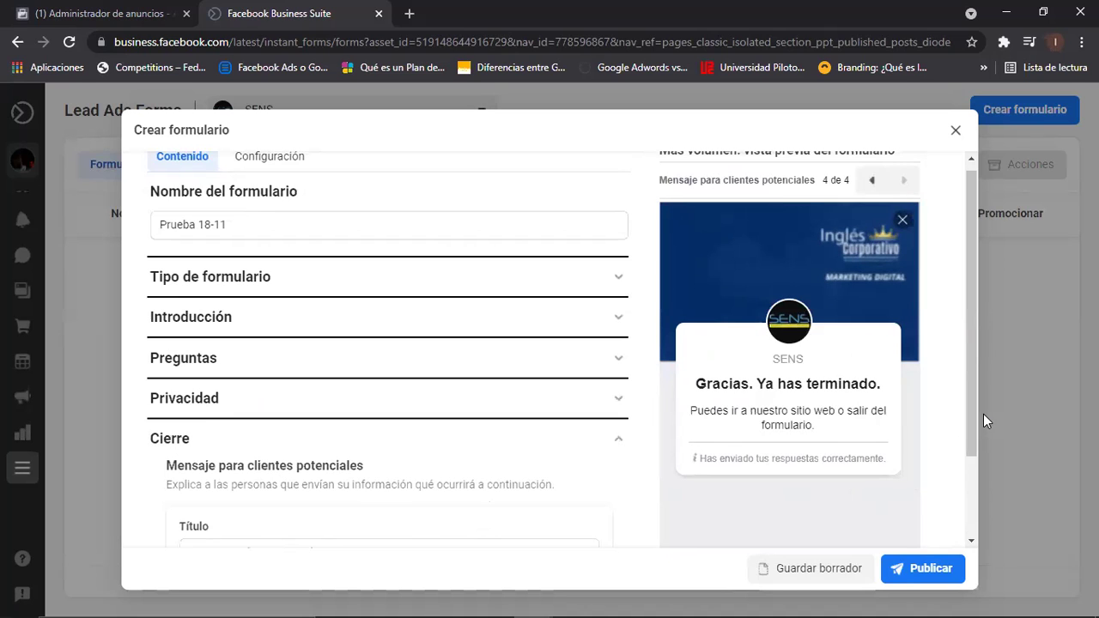
drag(973, 420, 964, 516)
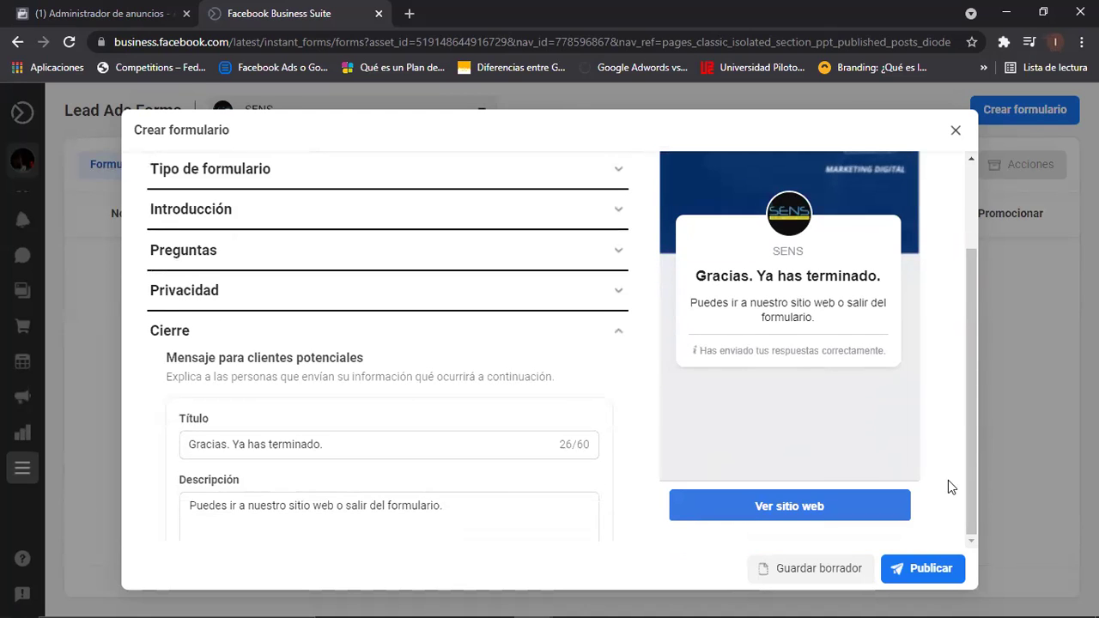
click(920, 574)
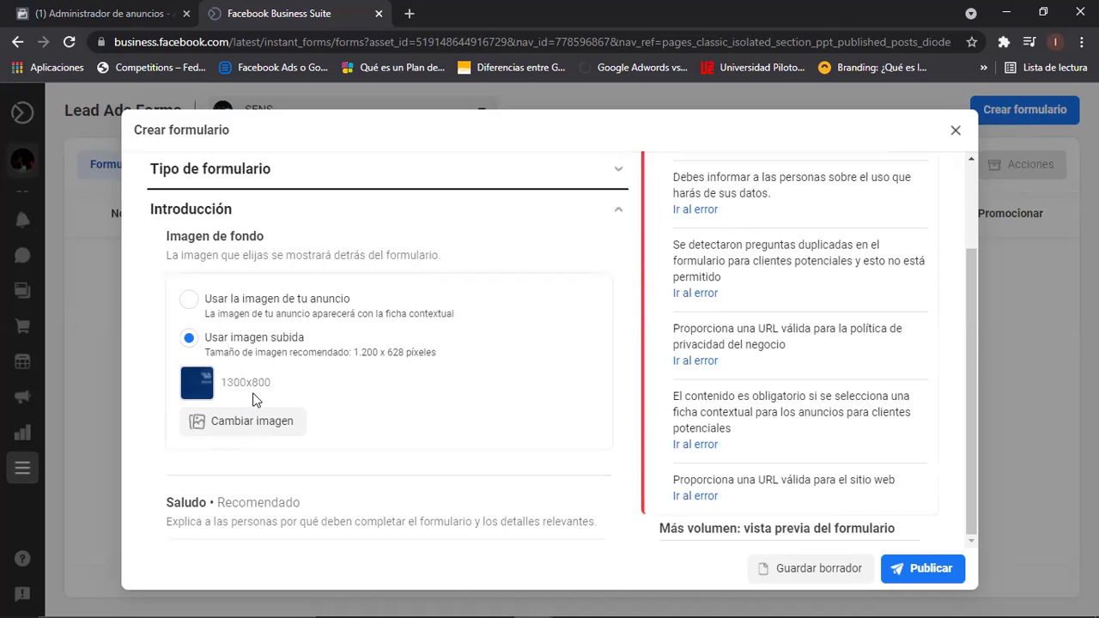
Set the introduction's background to the ad image and its greeting title to "Inscríbete Ya", and try publishing again
click(193, 305)
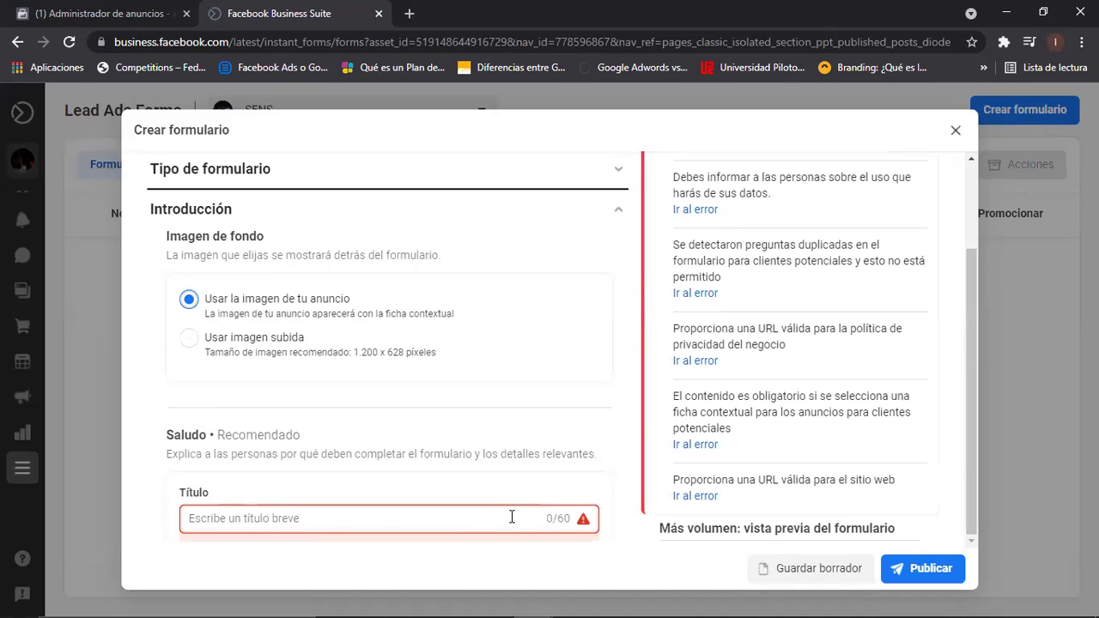
click(468, 518)
text(Insc)
text(rib)
text(ete Ya)
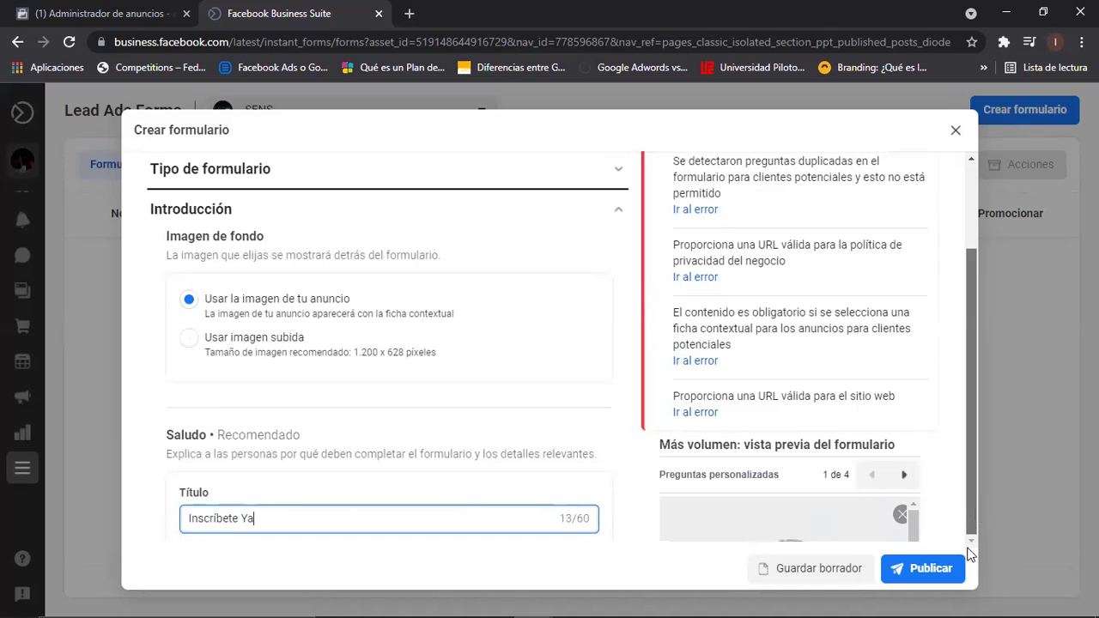
click(940, 573)
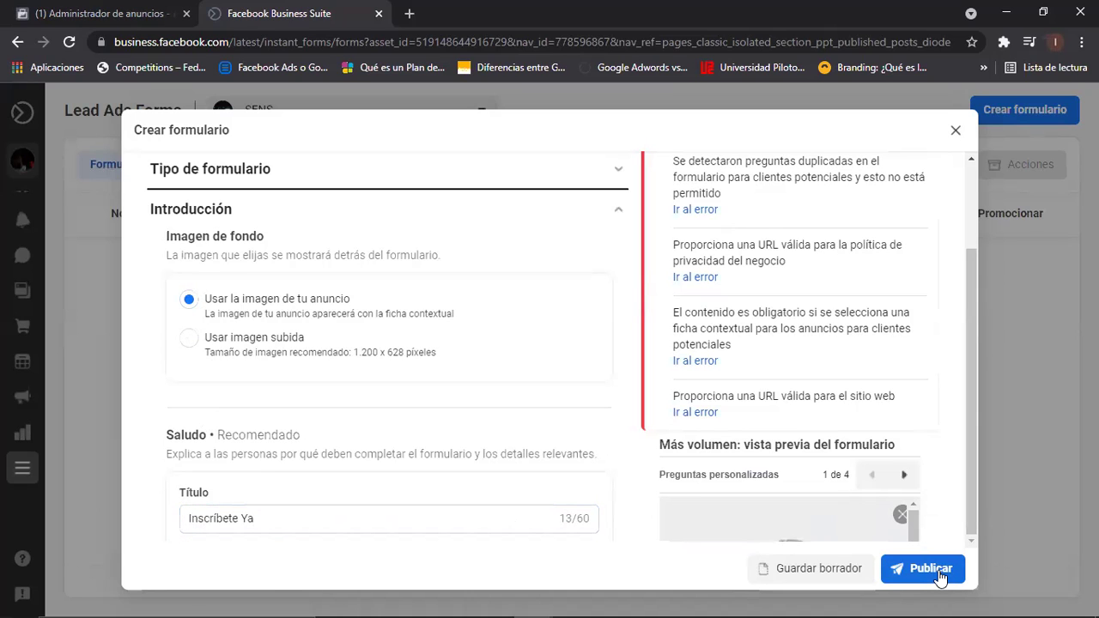
Switch the introduction's background image back to the uploaded image
drag(645, 379, 639, 416)
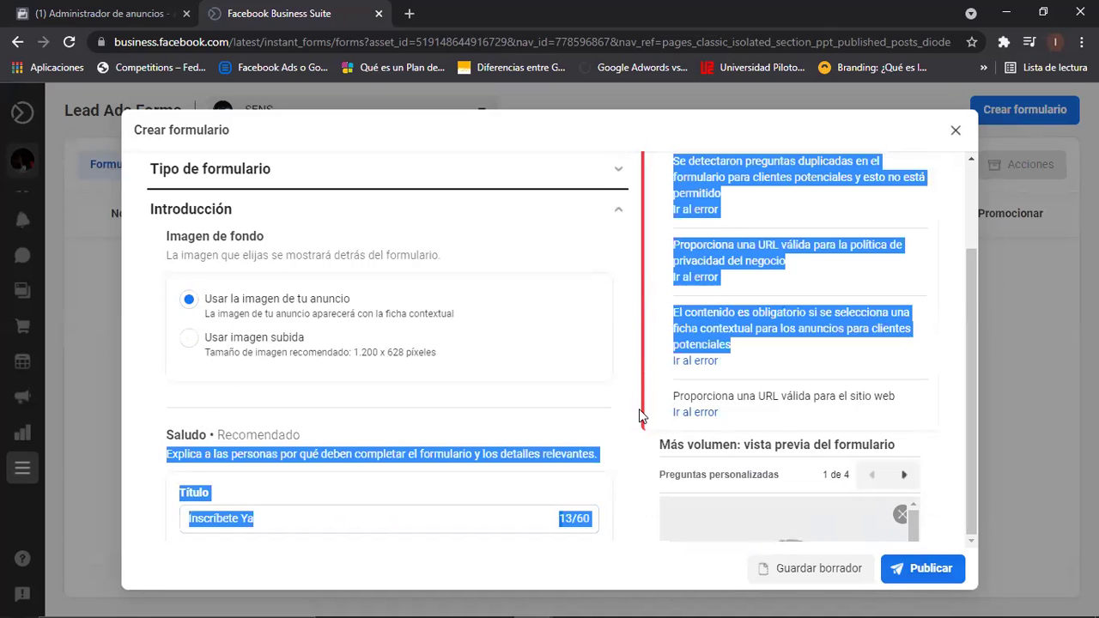
click(587, 388)
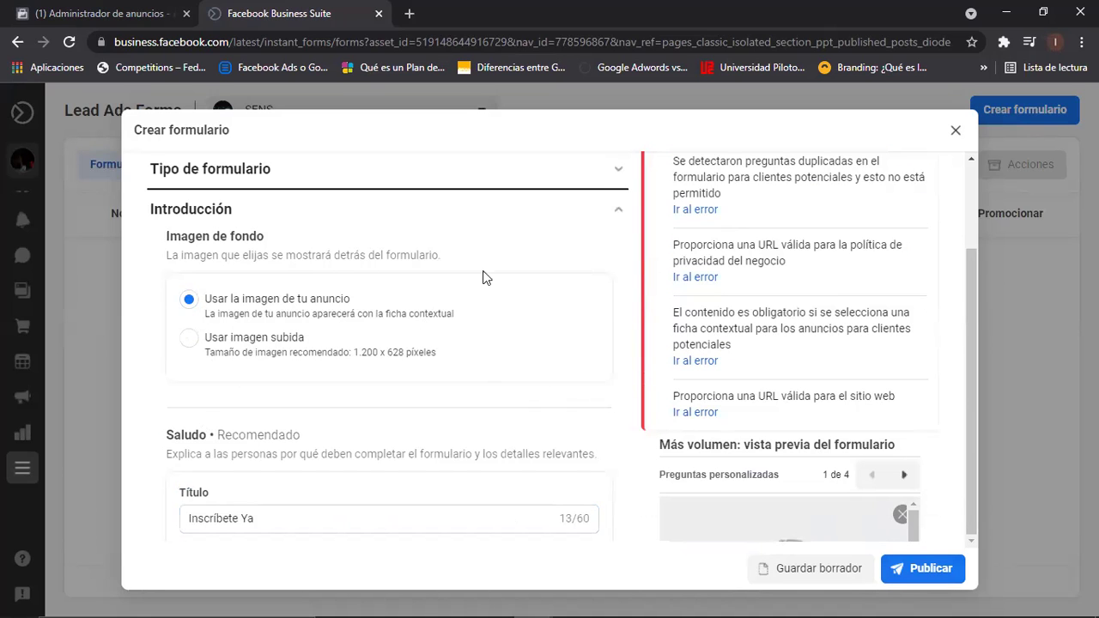
click(189, 337)
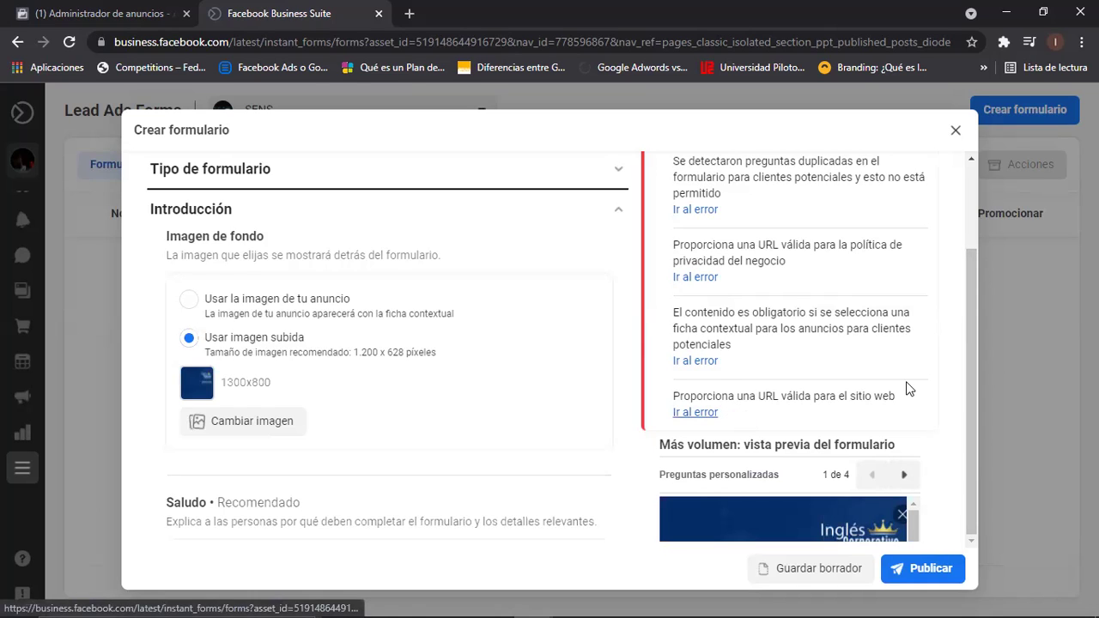
Read the form's publishing errors on data use, the questions and the business privacy policy URL
drag(965, 421, 963, 322)
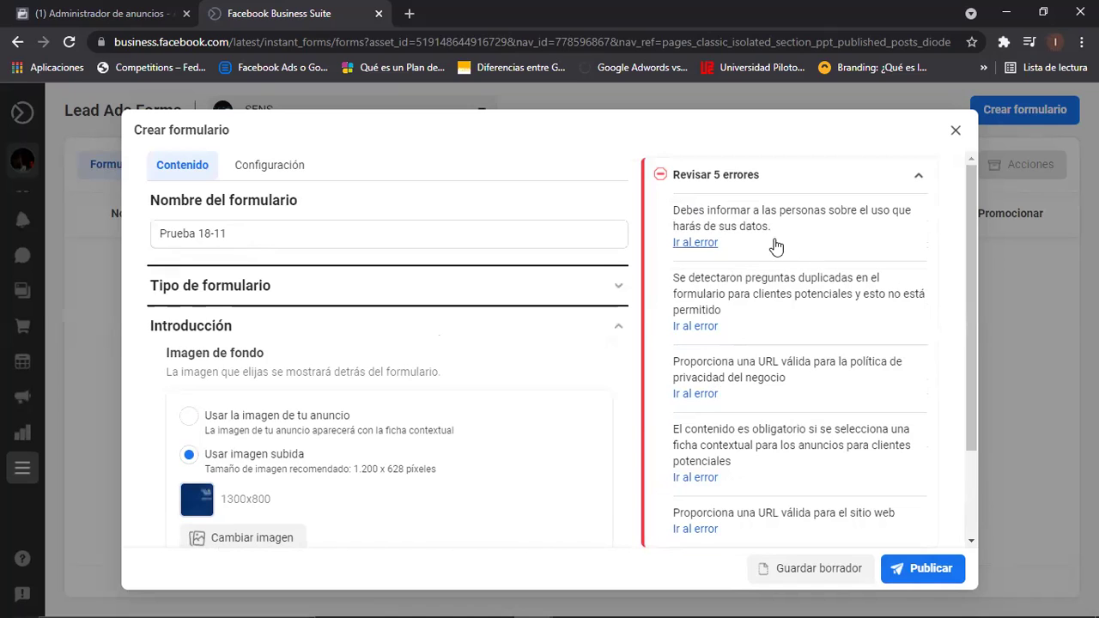
drag(776, 227, 677, 212)
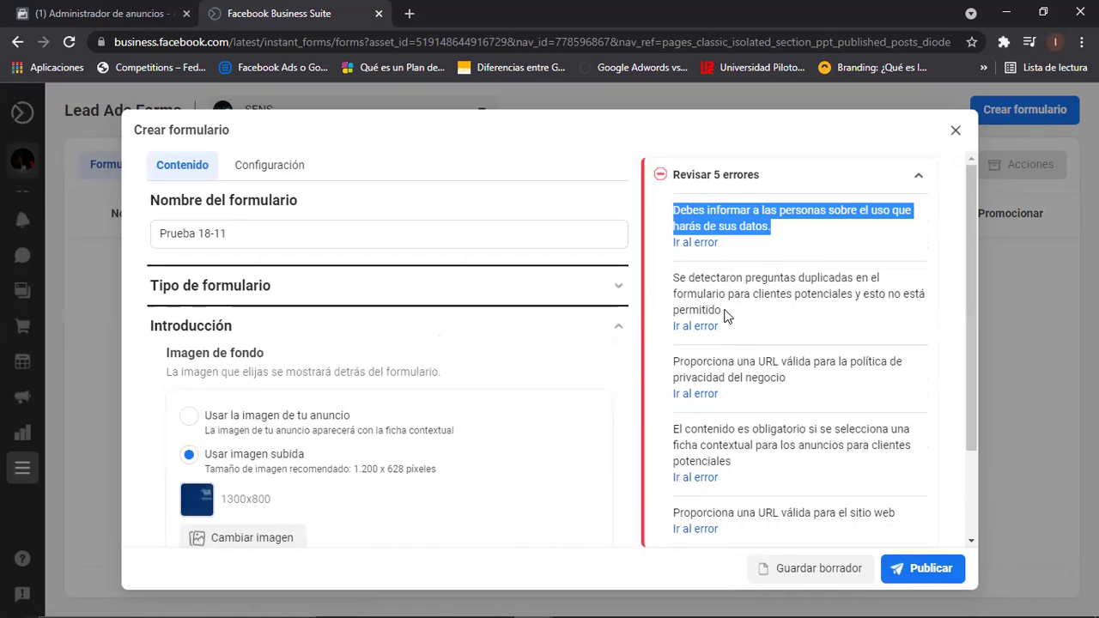
drag(724, 316, 674, 281)
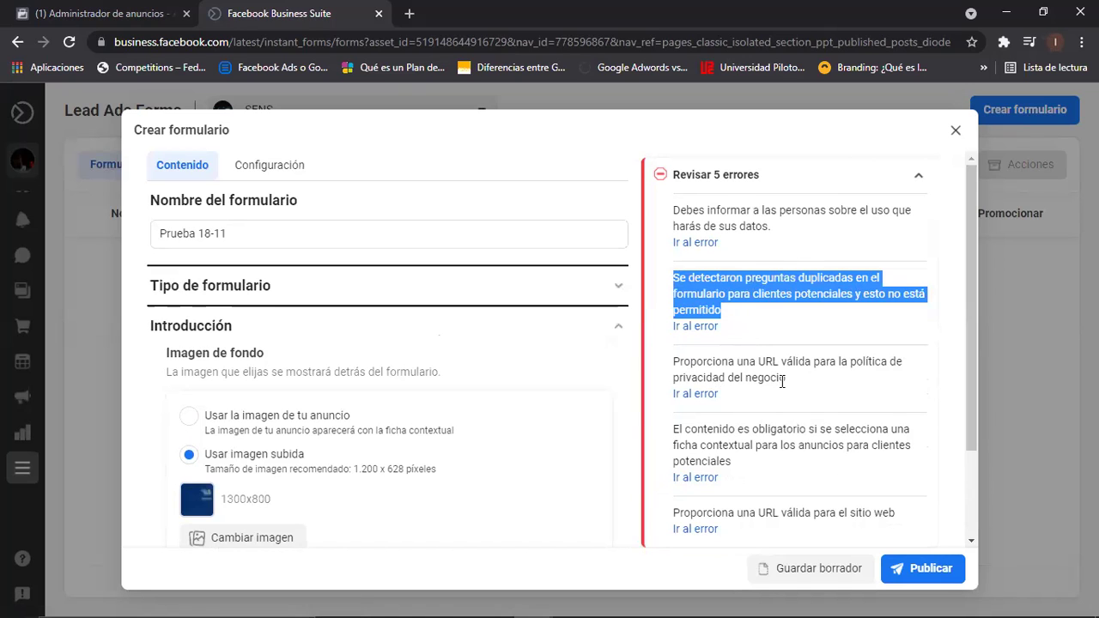
drag(795, 389, 675, 362)
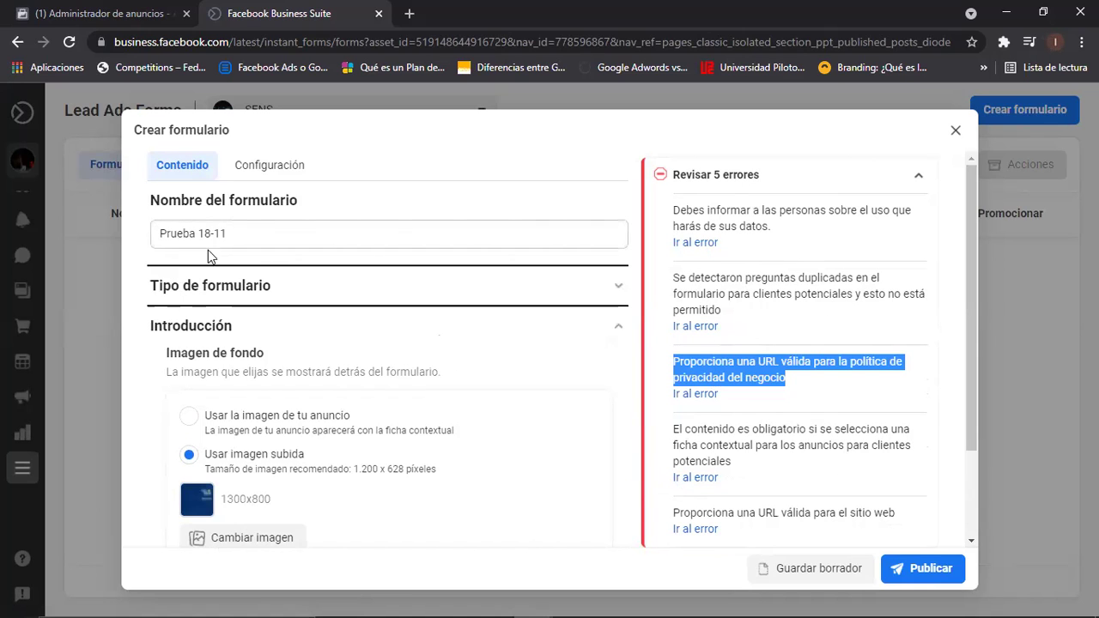
Check the questions, closing and privacy sections for fields flagged with errors, and retry publishing the form
click(189, 333)
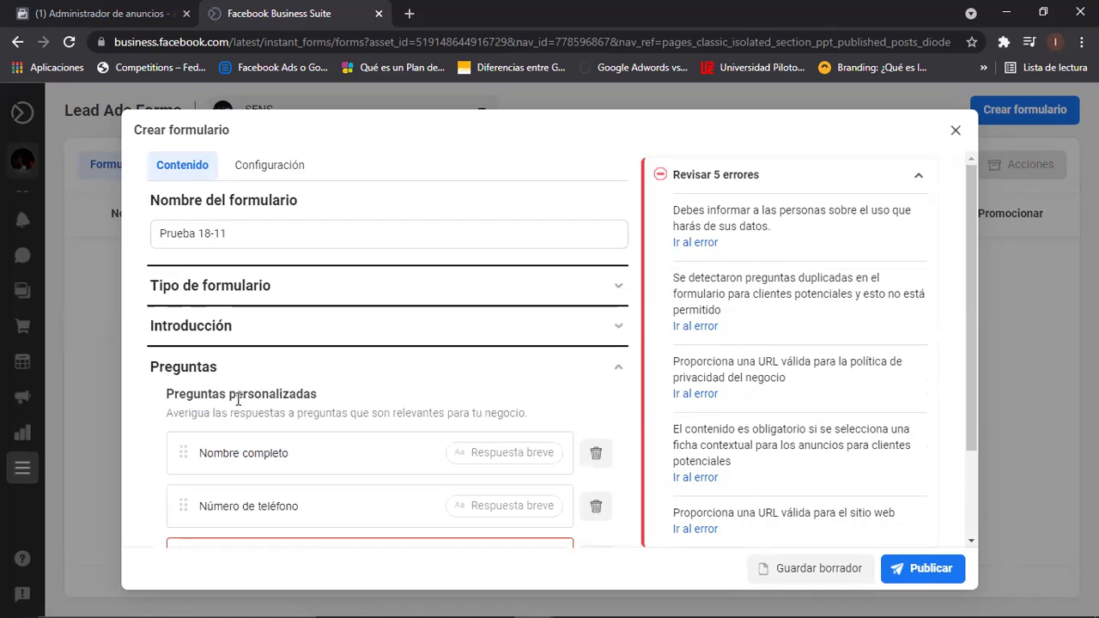
click(204, 369)
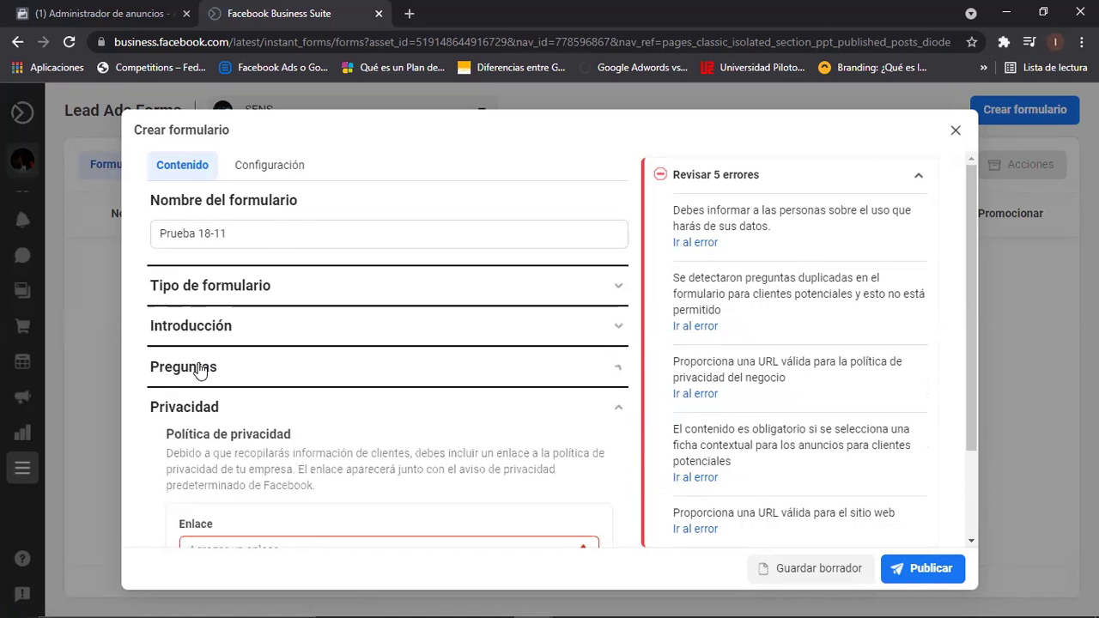
click(207, 414)
click(204, 413)
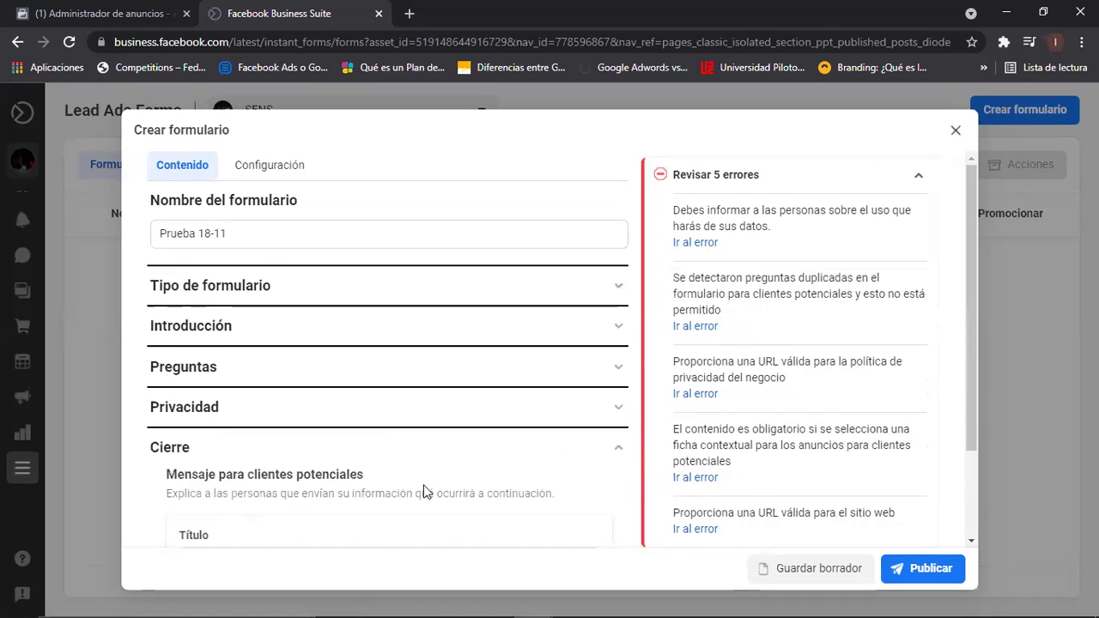
drag(973, 460, 970, 531)
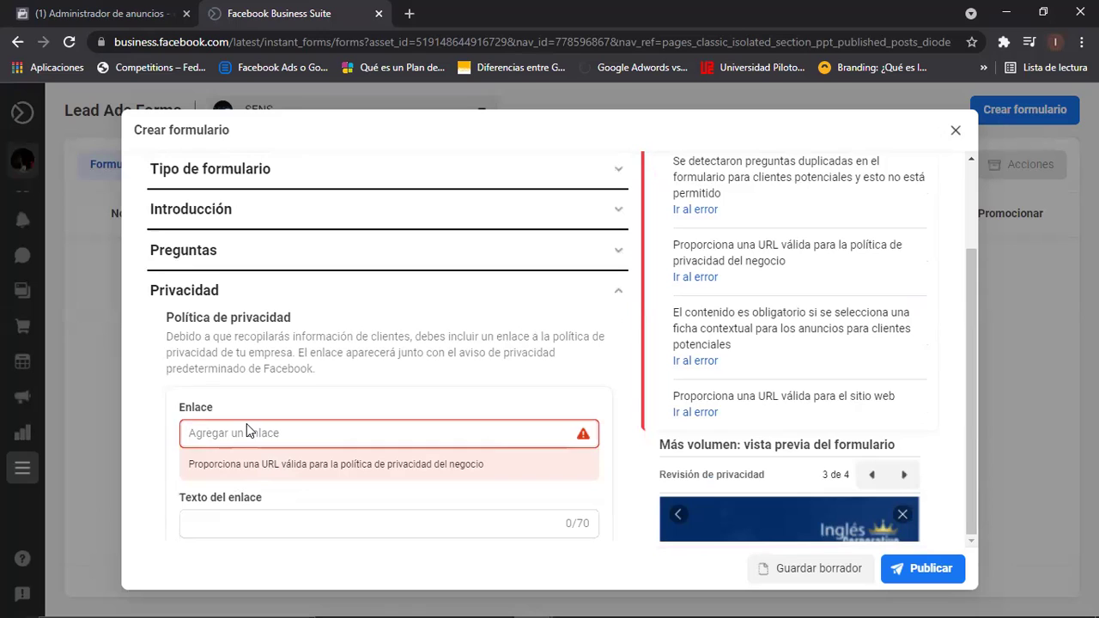
click(225, 526)
click(287, 465)
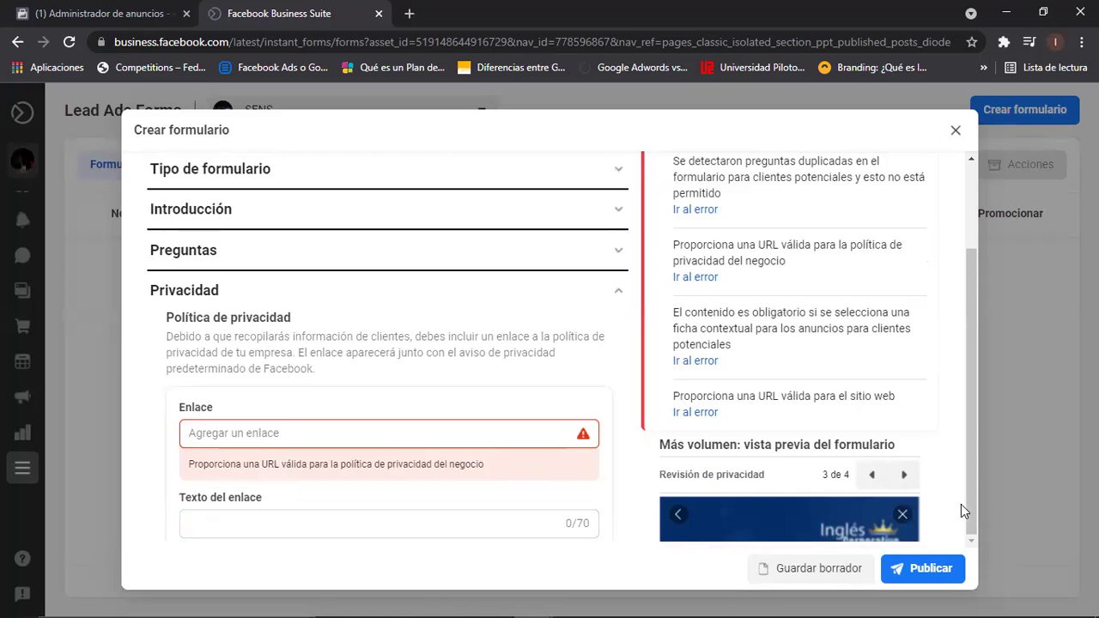
click(932, 569)
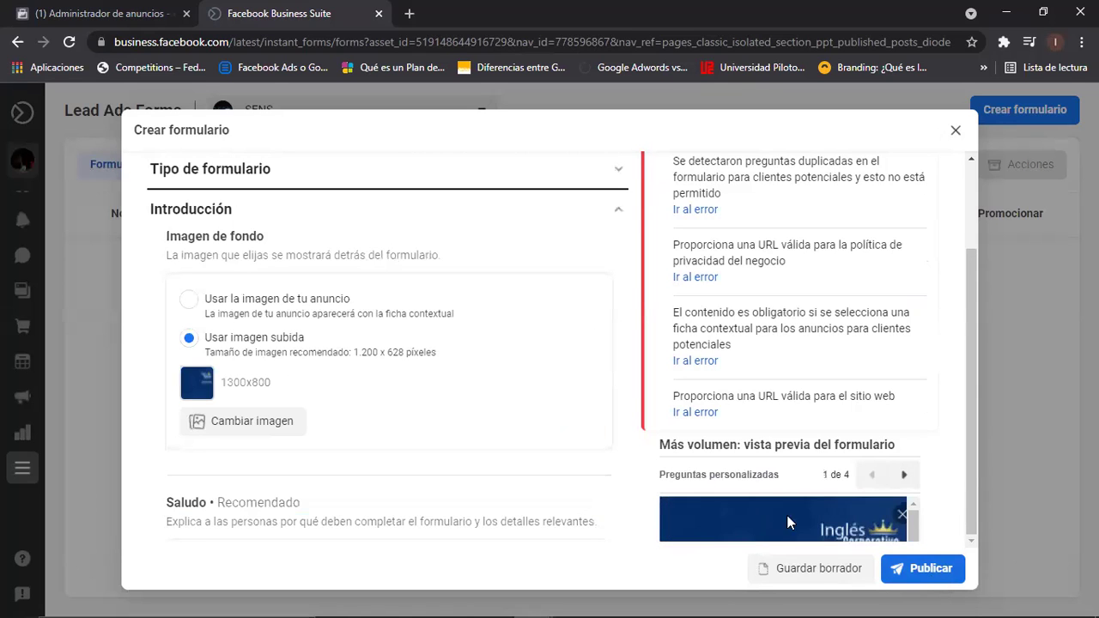
Save the Prueba 18-11 form as a draft and close it, ending on the list of form drafts
click(214, 173)
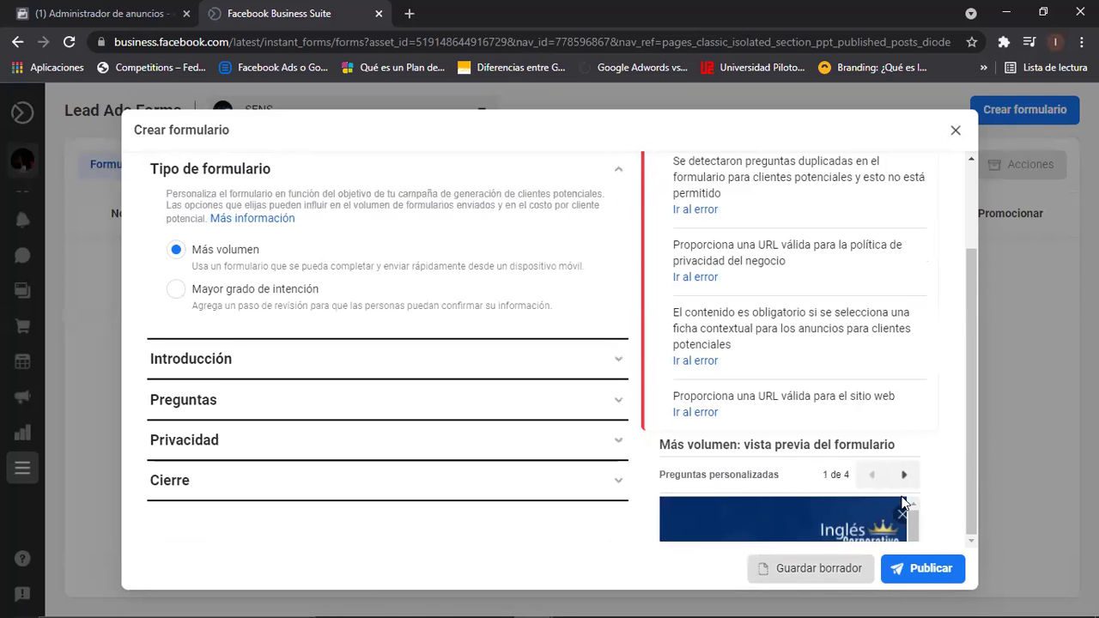
click(821, 573)
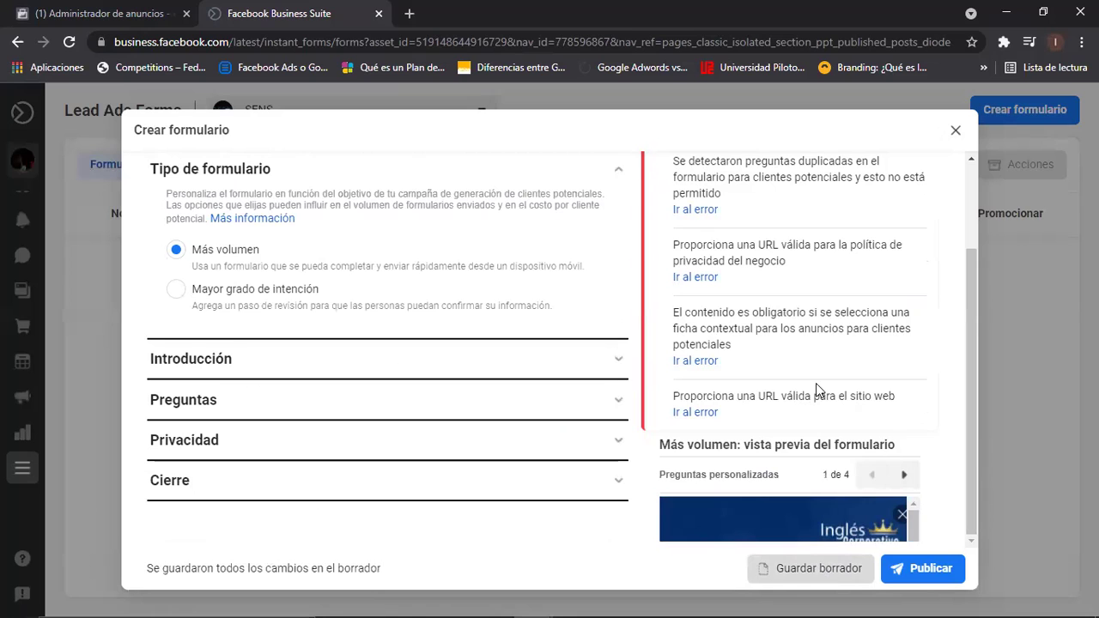
click(955, 129)
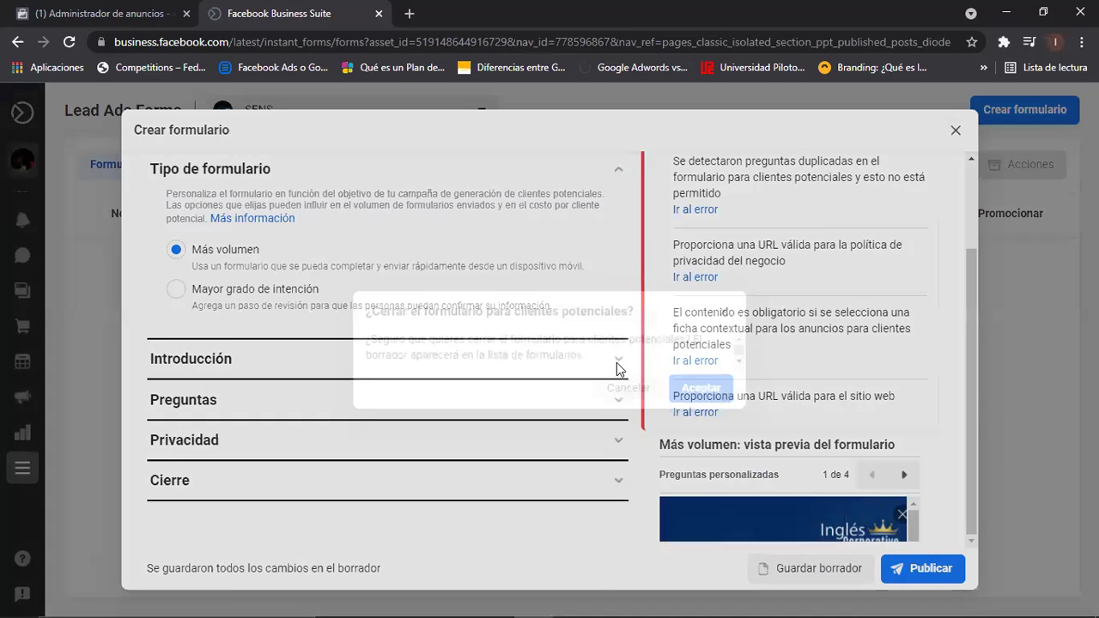
click(682, 390)
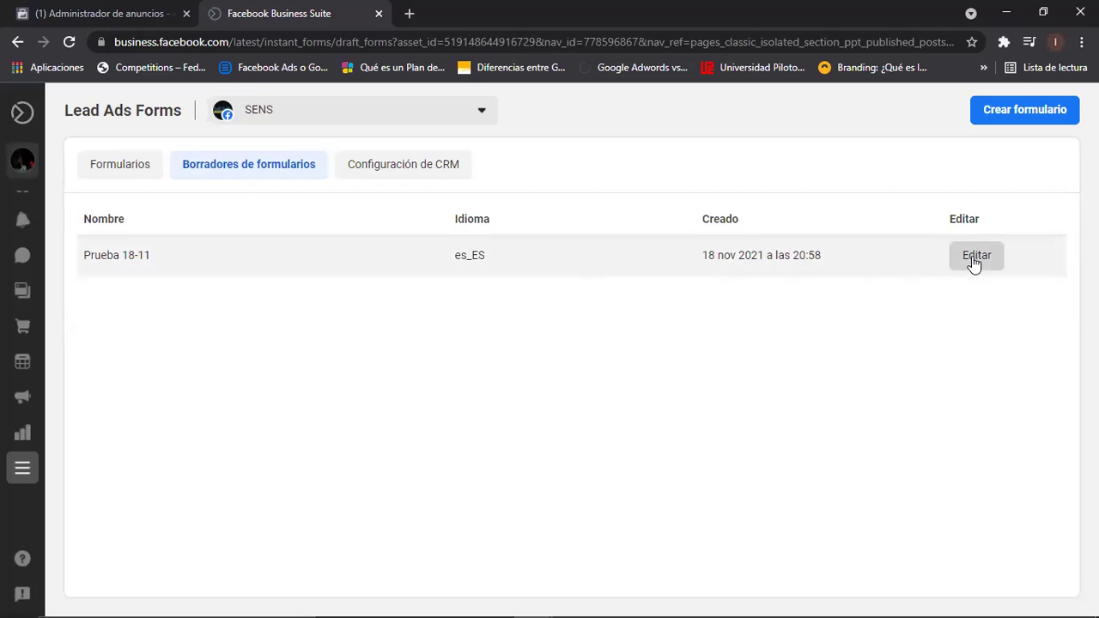
click(146, 171)
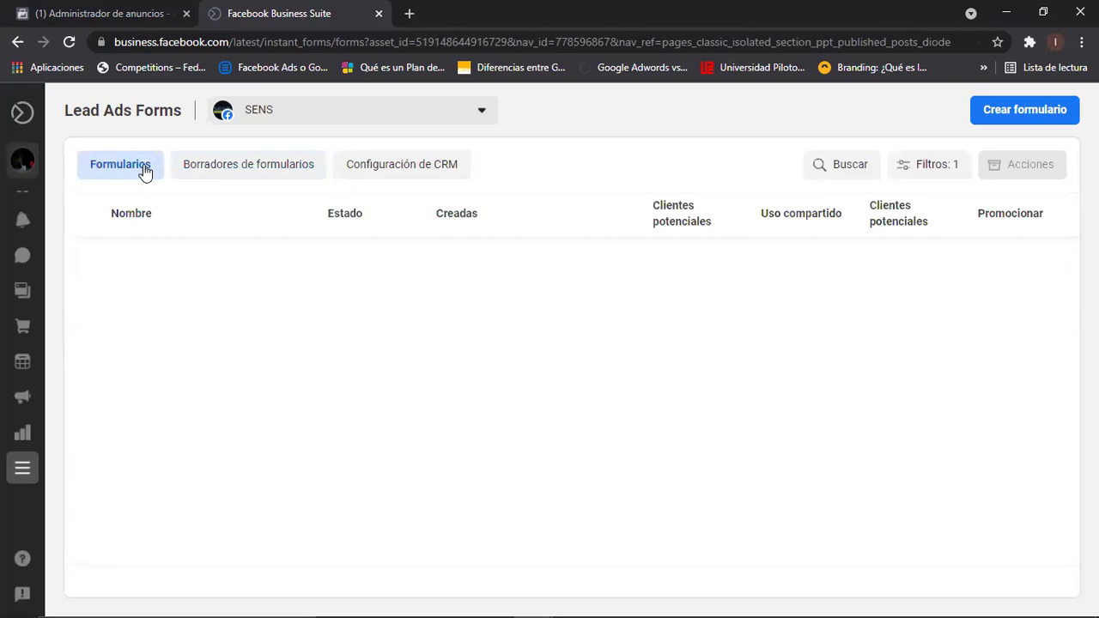
click(232, 169)
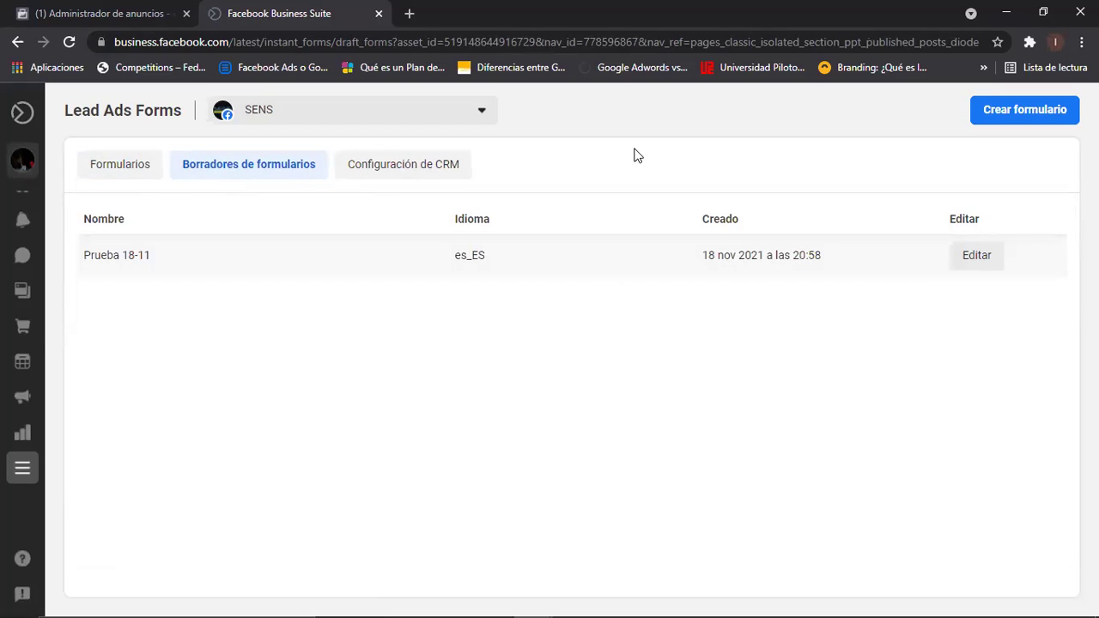
Create a new blank lead form for the SENS page and open its questions section
click(1046, 104)
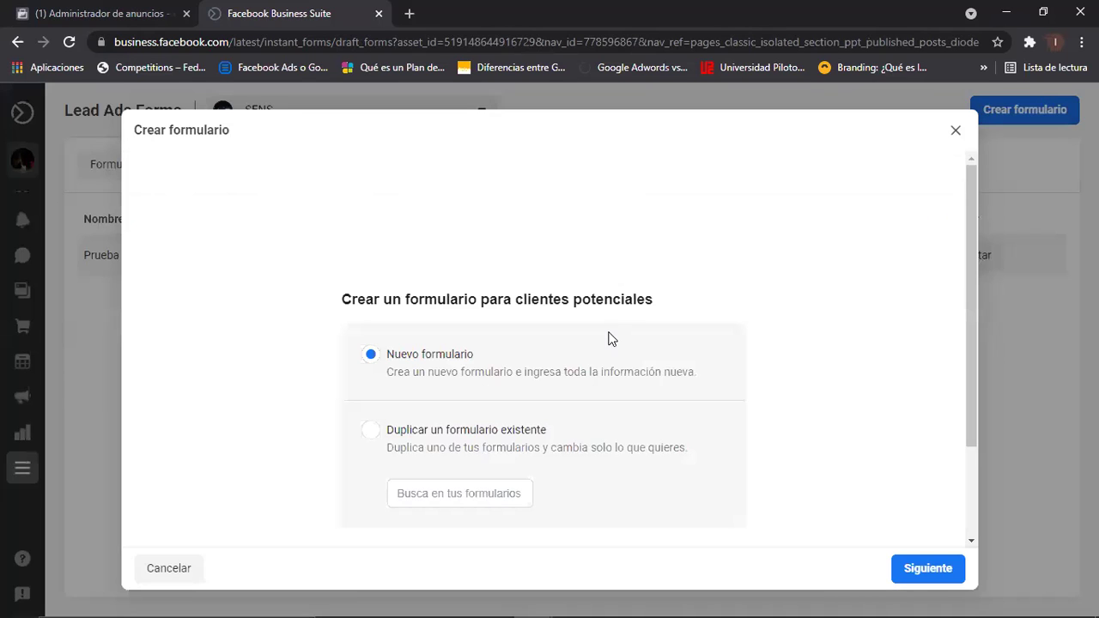
click(451, 441)
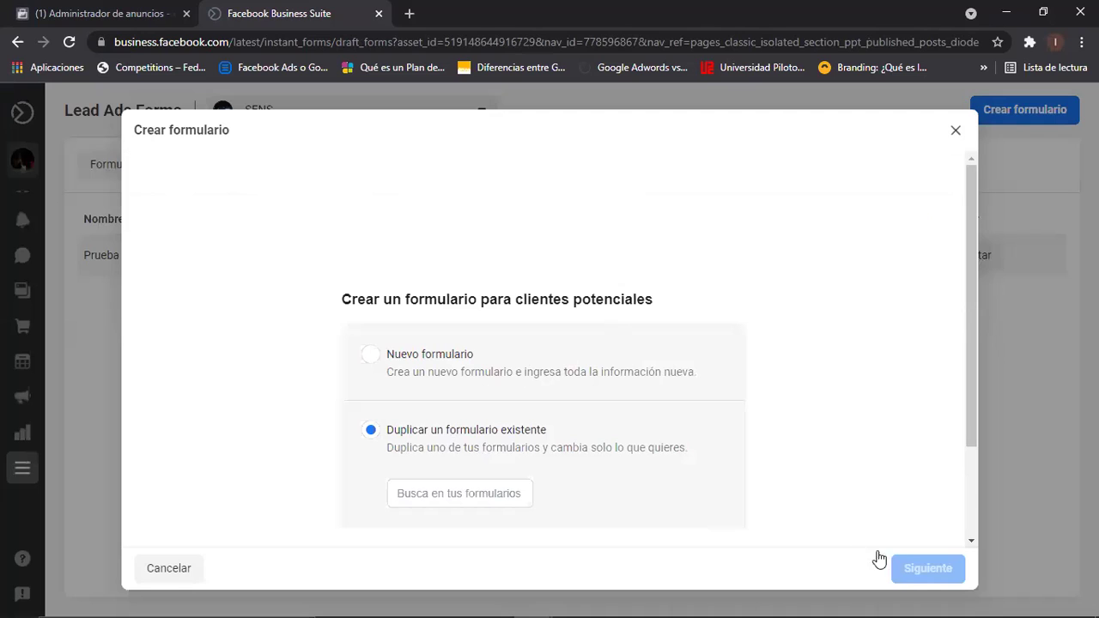
click(370, 357)
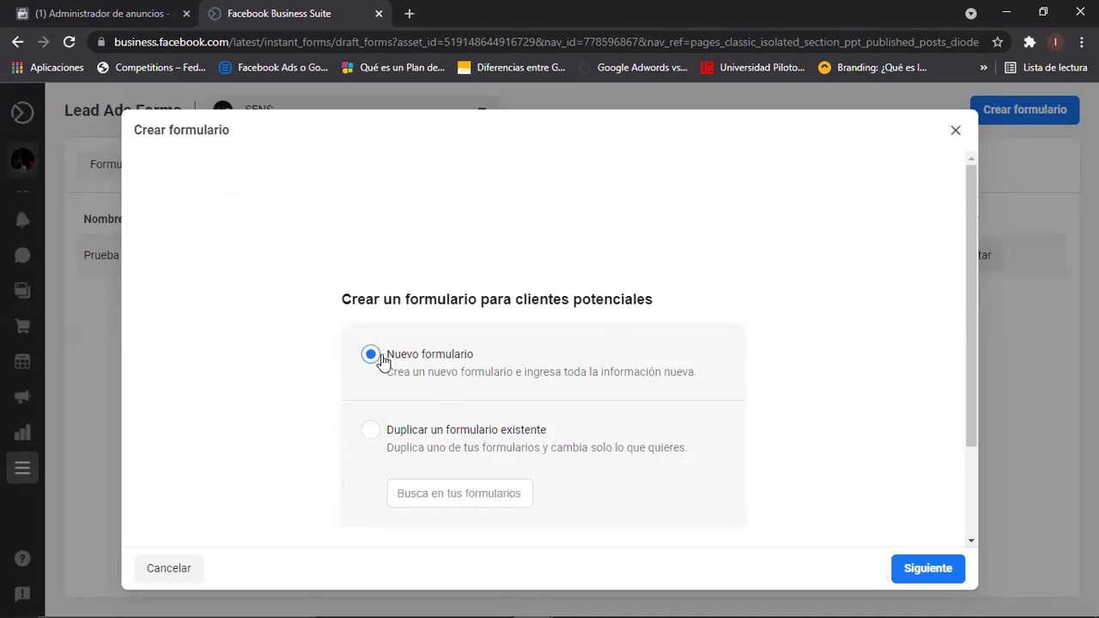
click(948, 571)
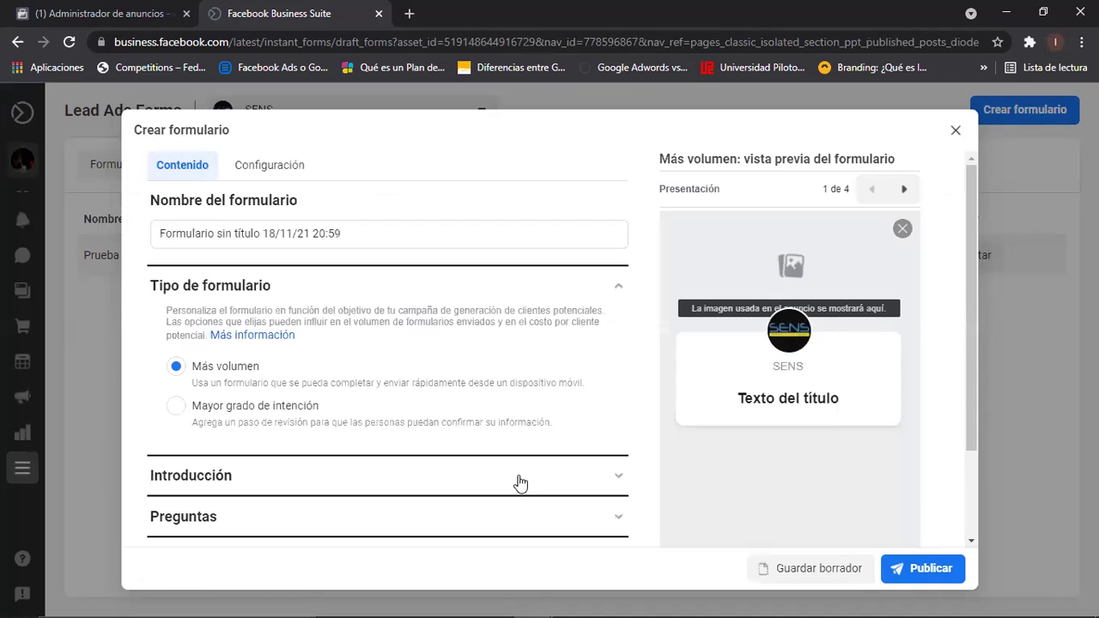
drag(975, 410, 935, 541)
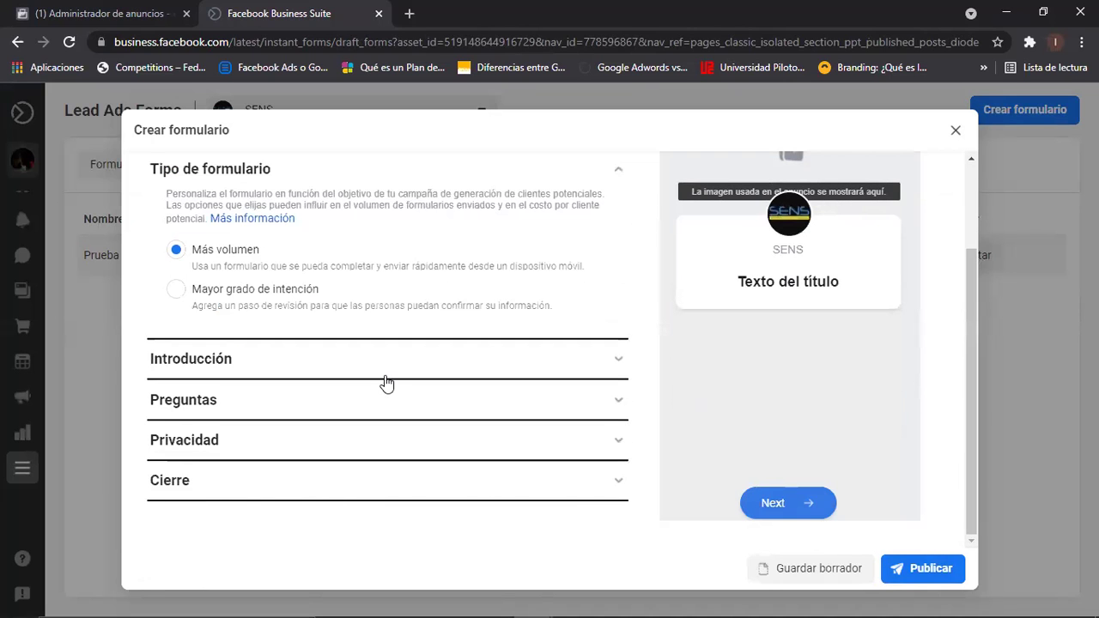
click(191, 400)
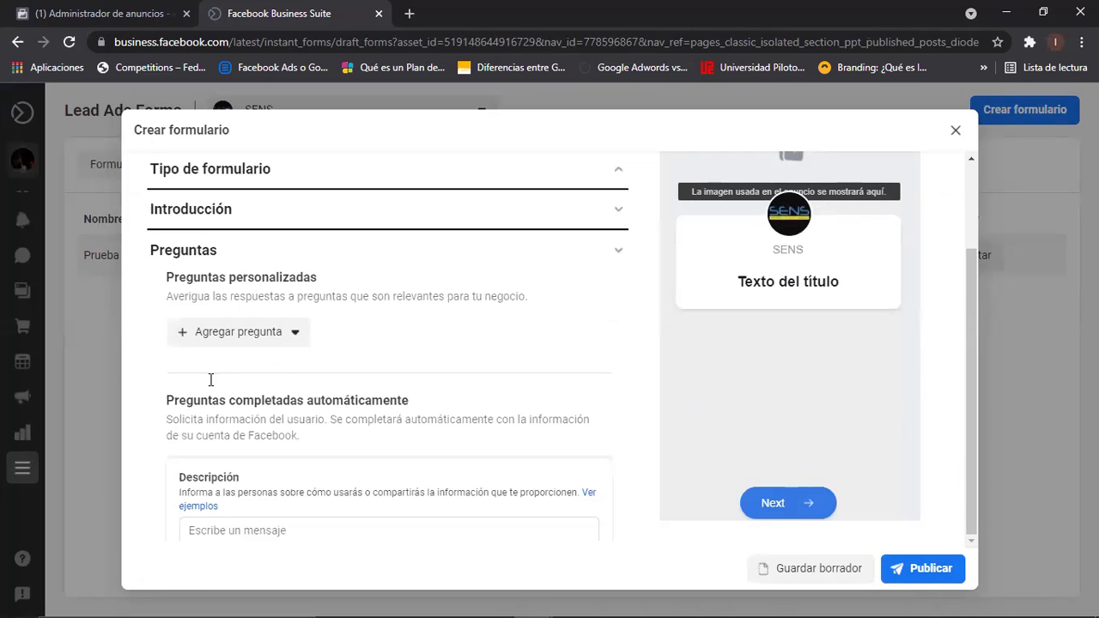
Add a short-answer custom question reading "nombre completo" to the lead form
click(300, 337)
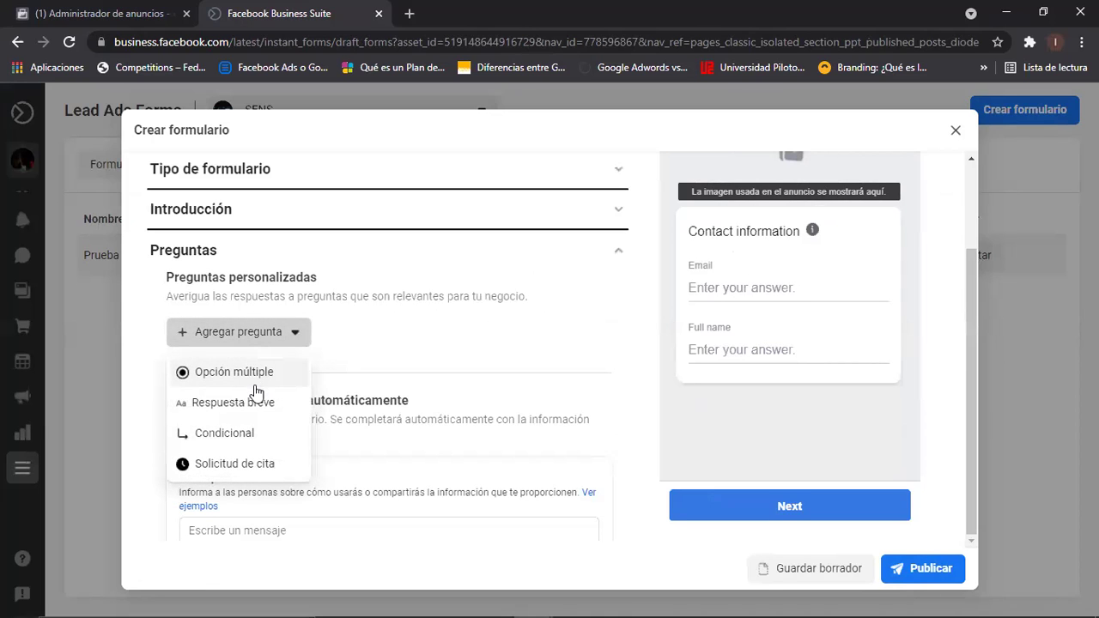
click(252, 403)
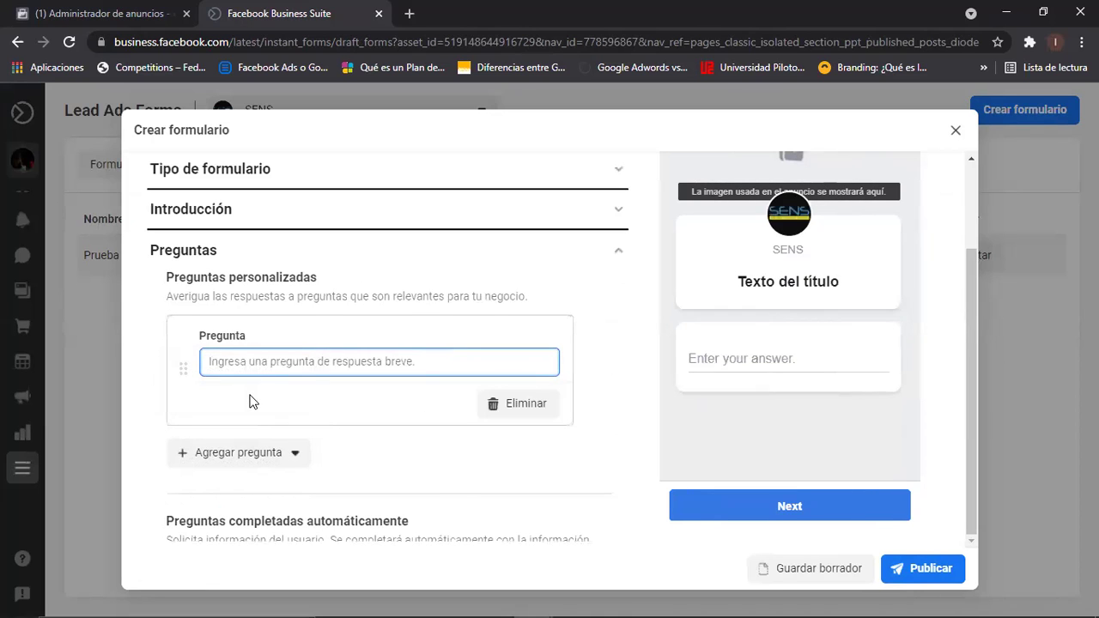
text(nombre completo)
click(577, 475)
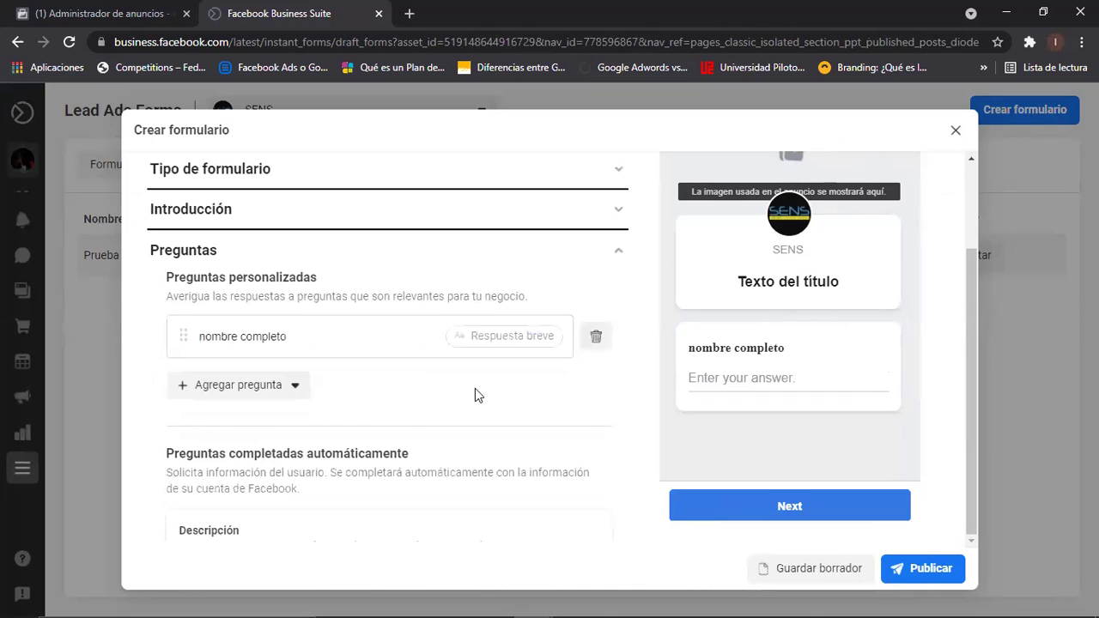
Set the form's background image to the ad's own image, and review the form type and privacy policy sections
click(171, 215)
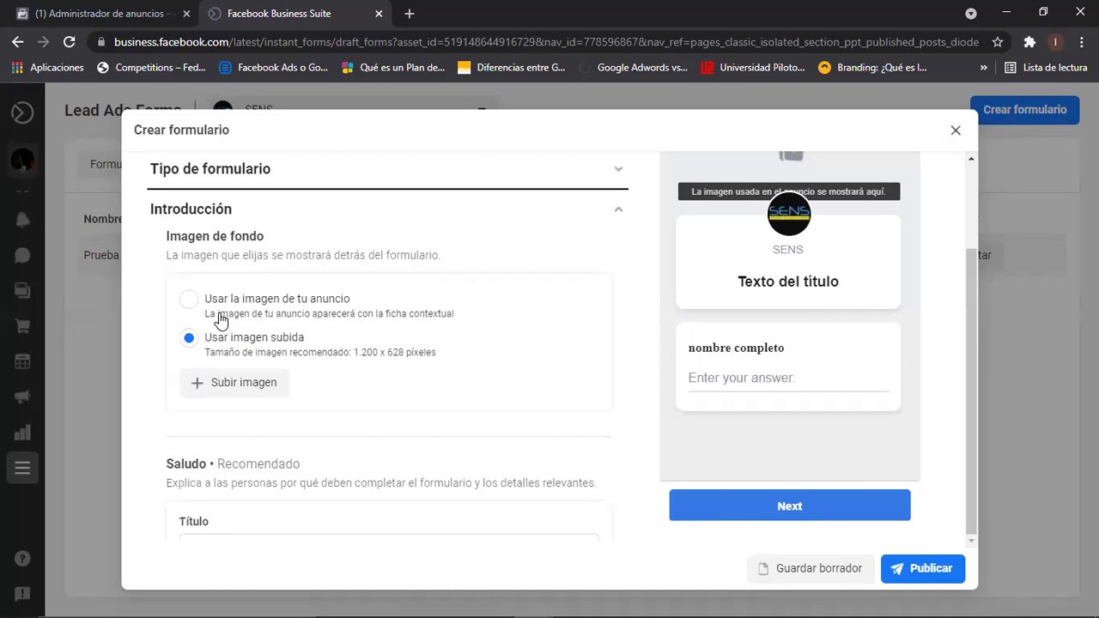
click(188, 299)
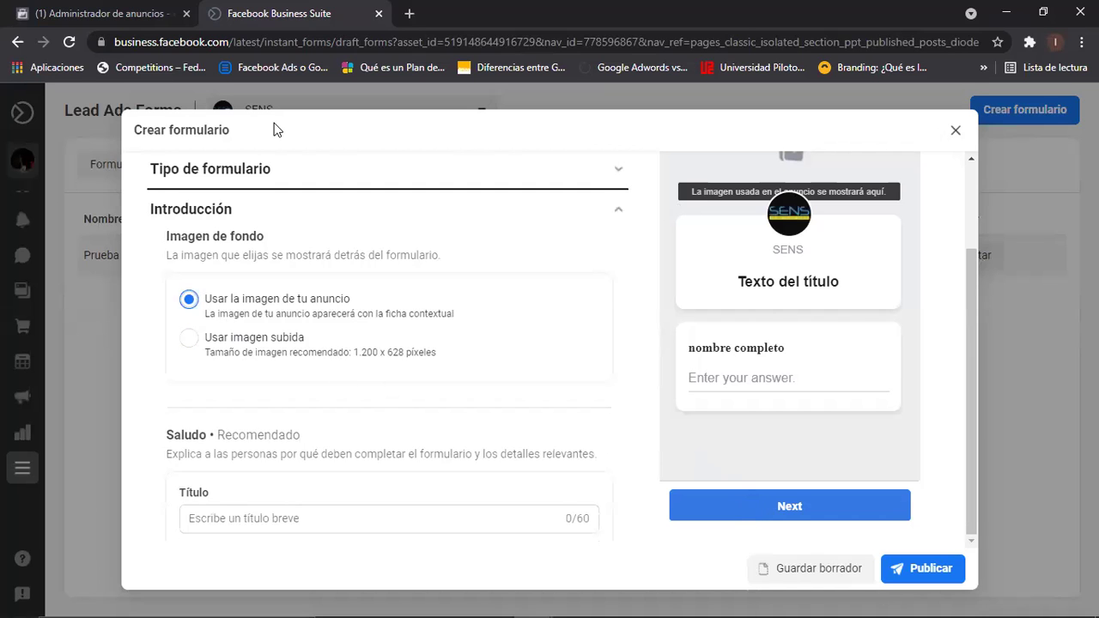
click(222, 175)
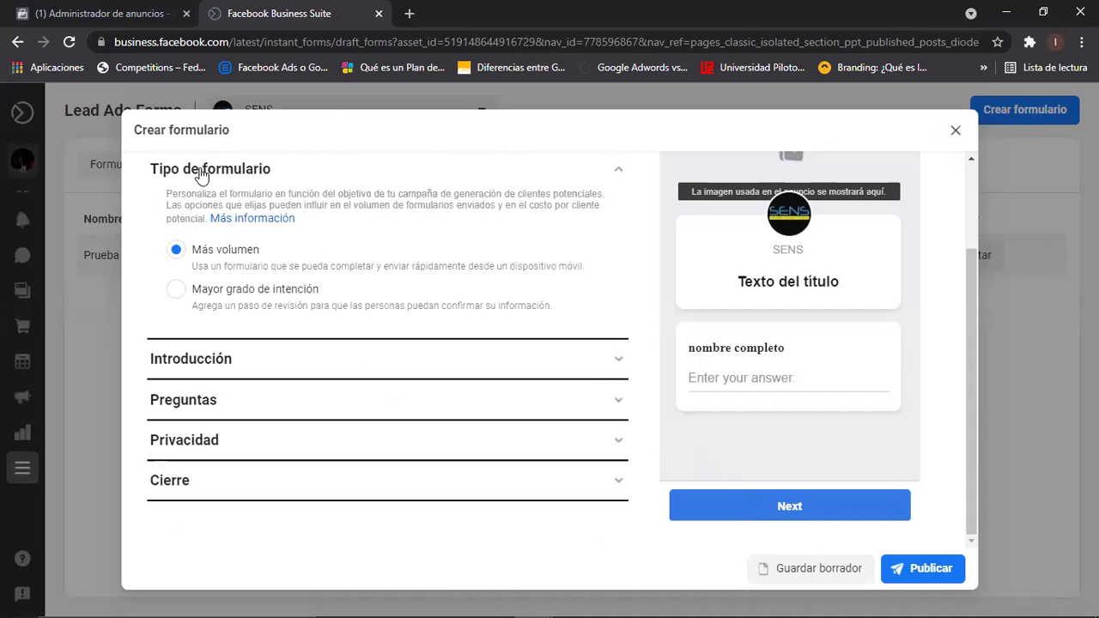
click(203, 175)
click(173, 288)
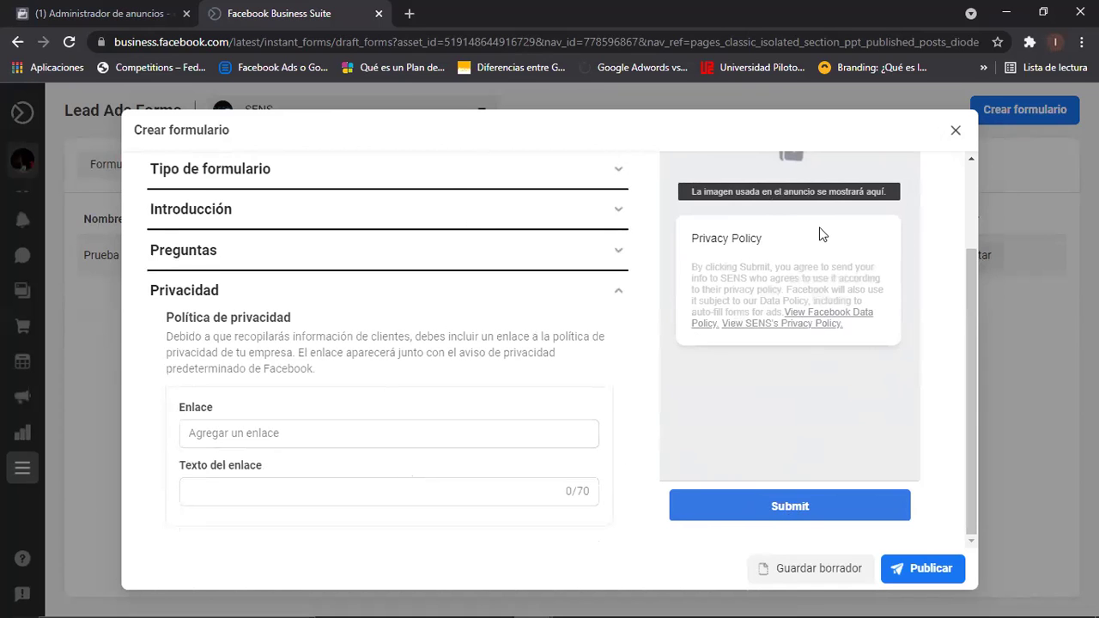
Save the untitled lead form as a draft and close it
click(955, 130)
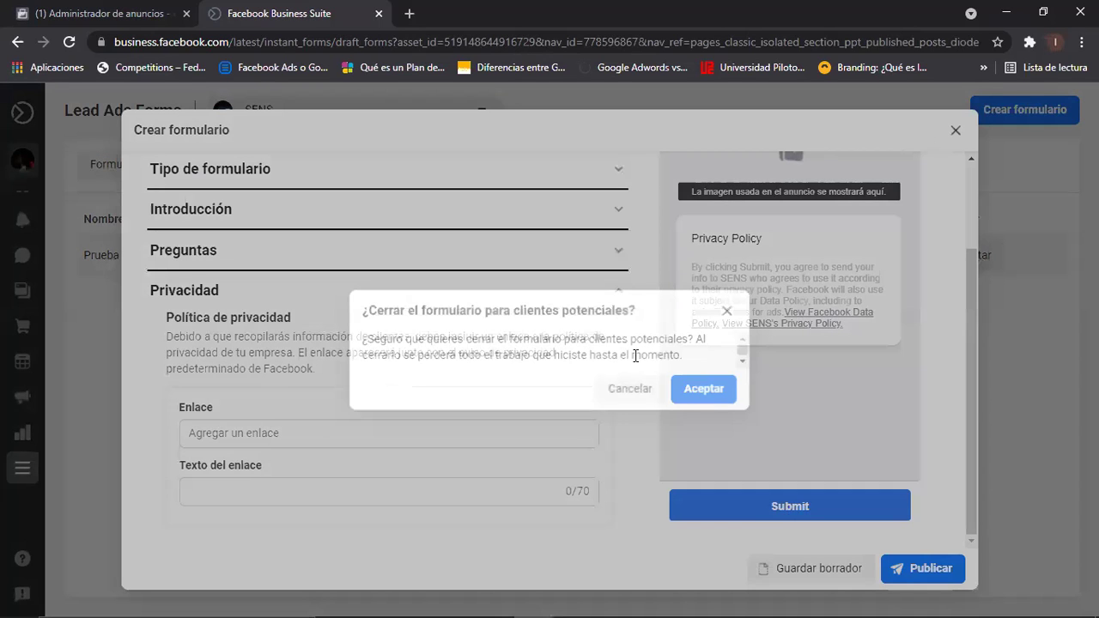
click(638, 395)
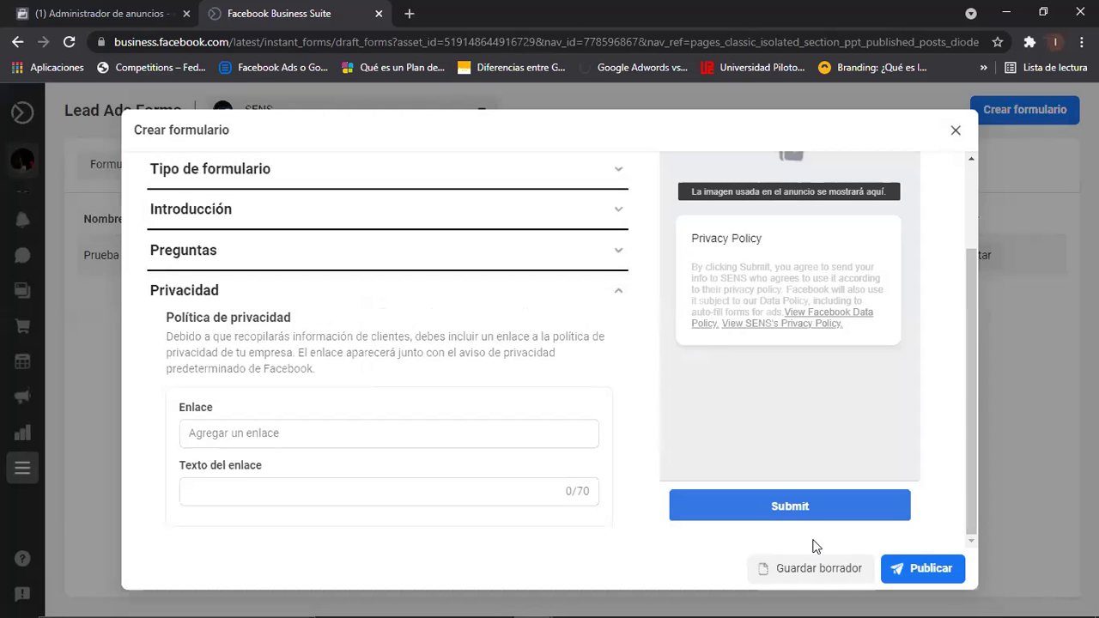
click(800, 567)
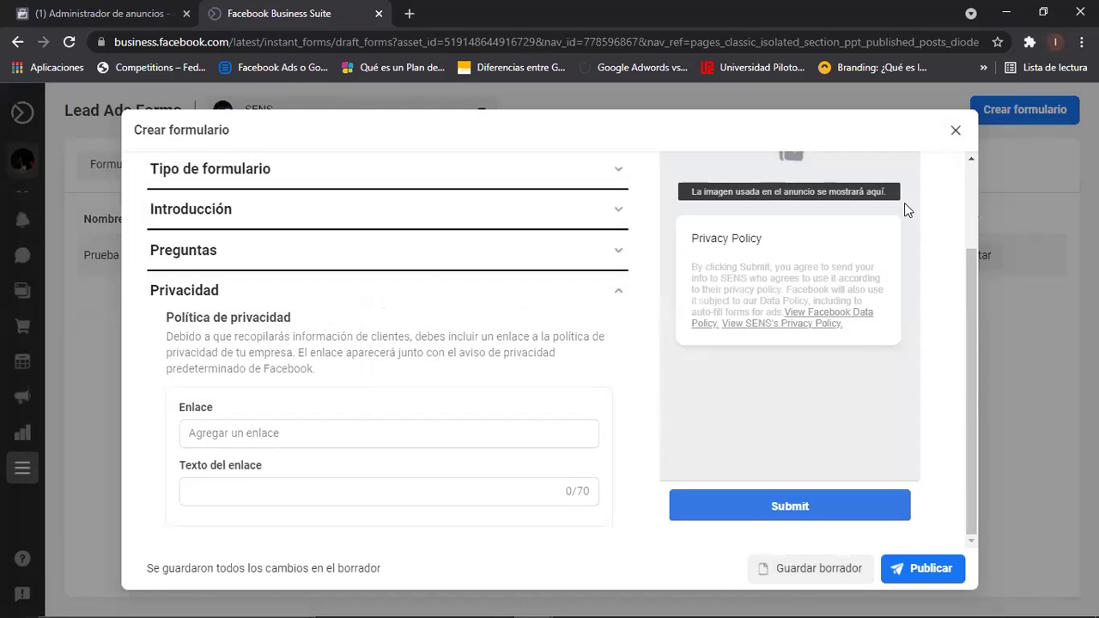
click(953, 133)
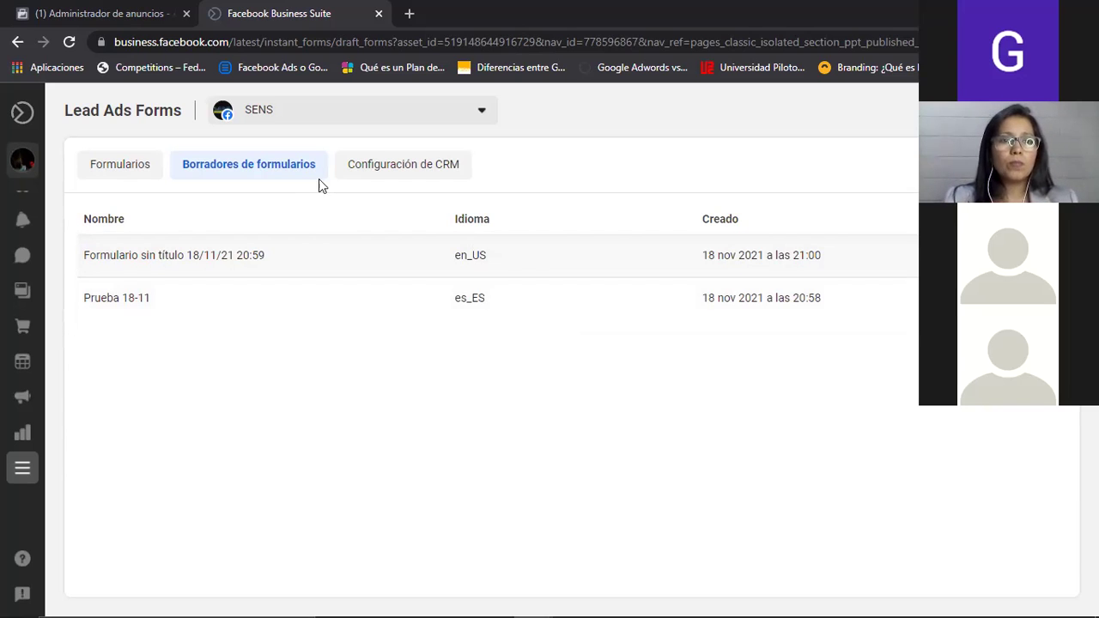
Look over the CRM configuration and its connection steps preview, and return to the SENS forms list
click(385, 175)
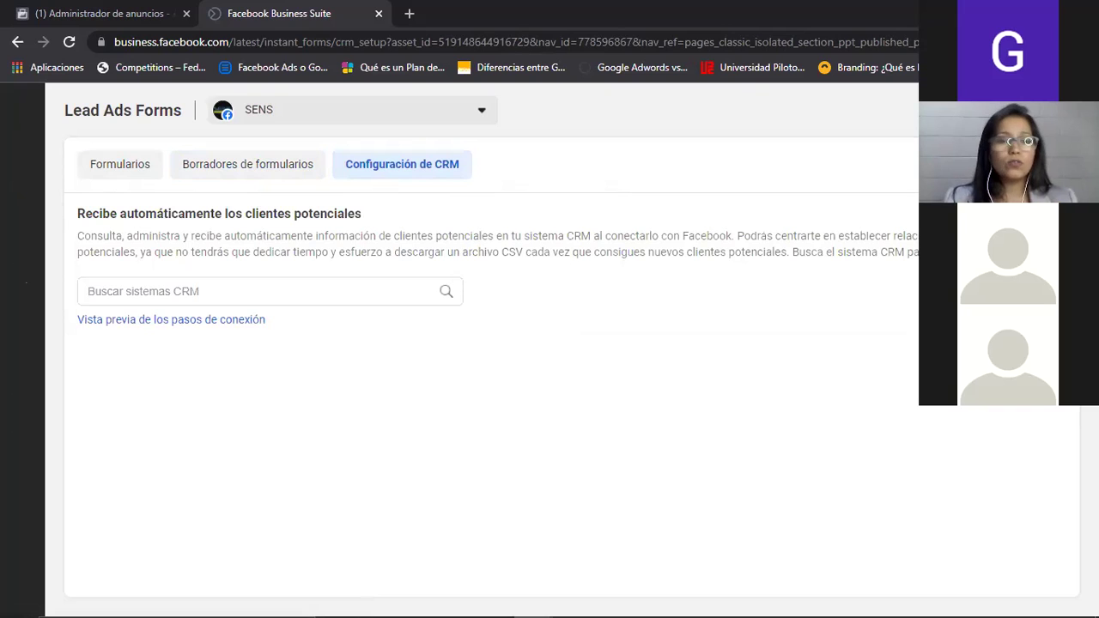
click(230, 327)
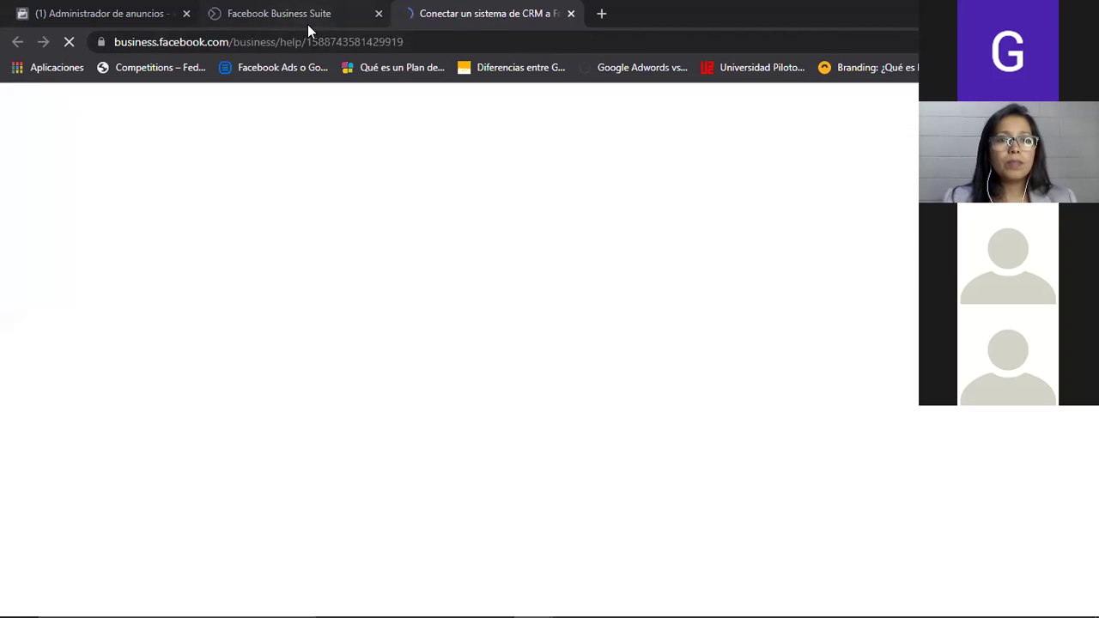
click(308, 25)
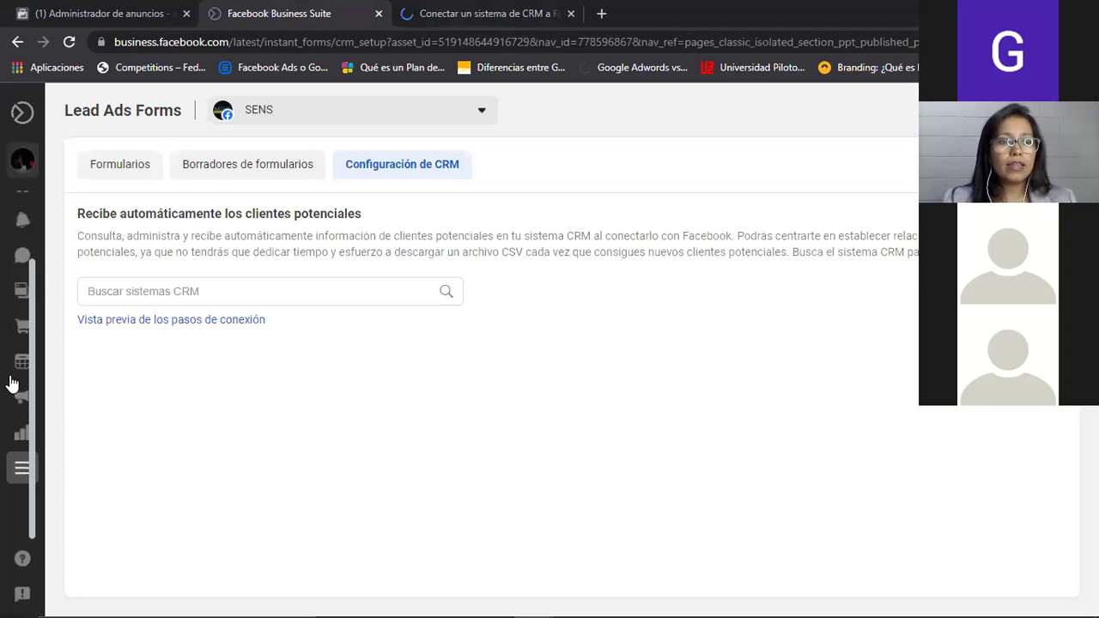
mouse_move(73, 471)
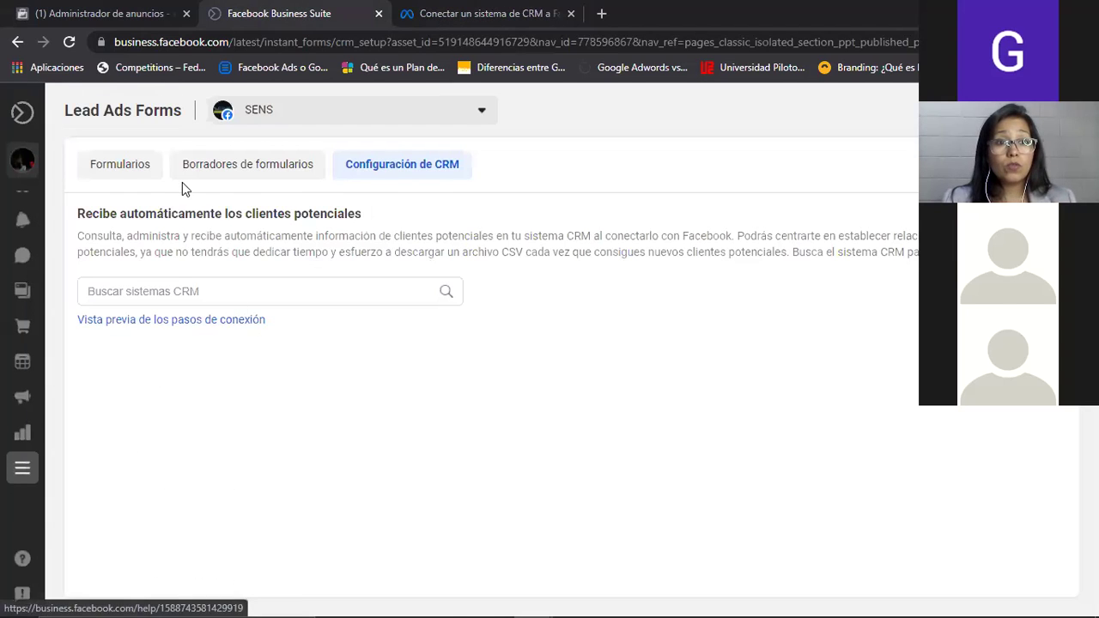
click(112, 176)
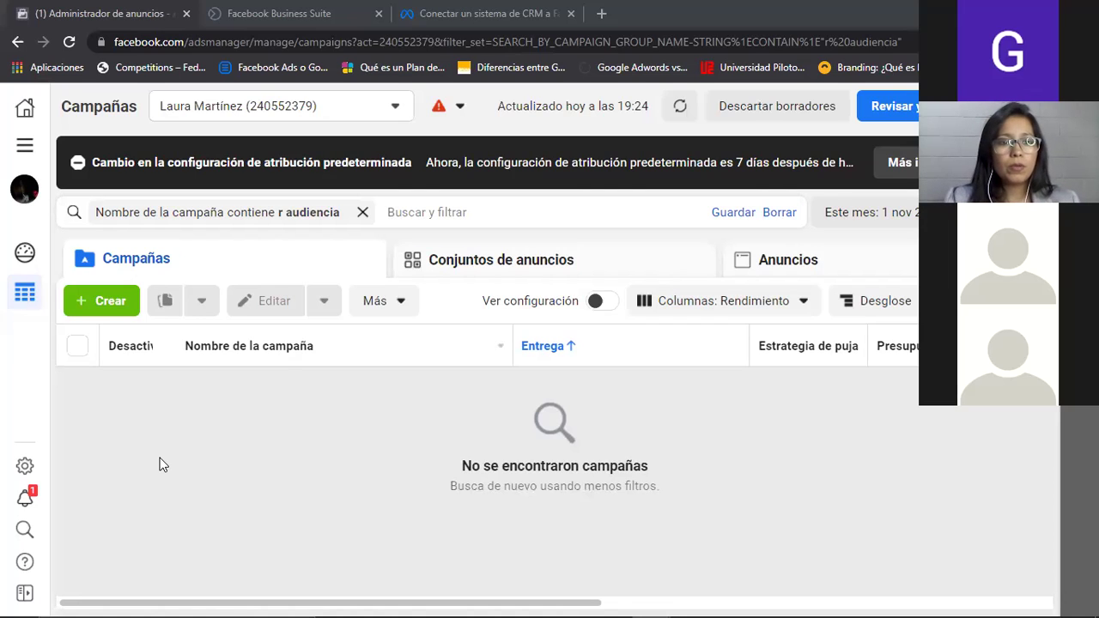
Create a new campaign in Ads Manager with the Reconocimiento de marca objective
click(97, 313)
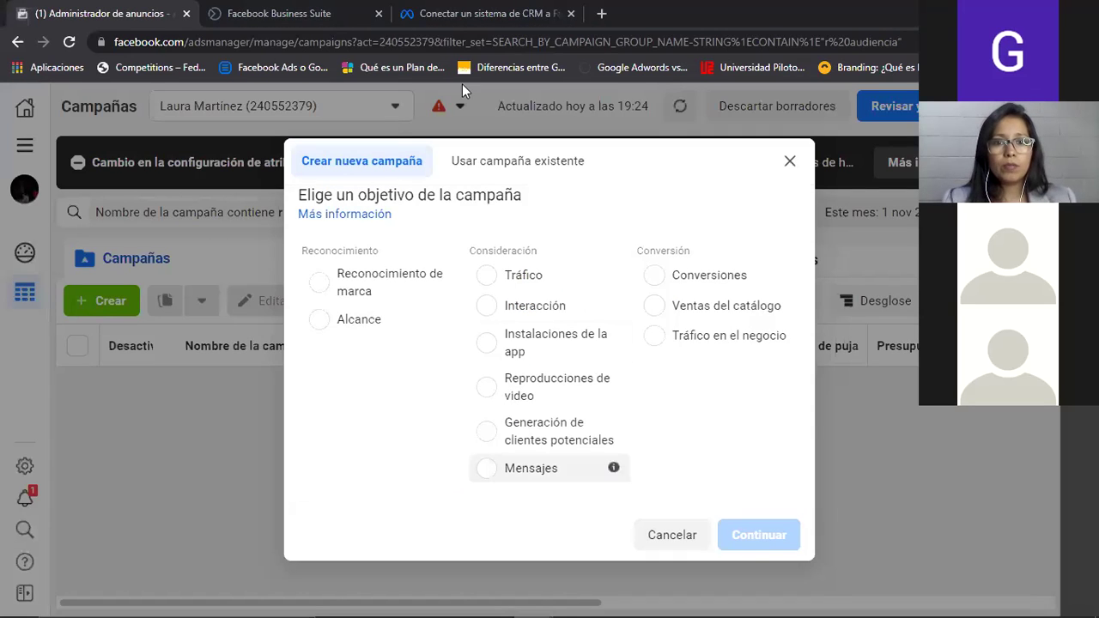
click(316, 281)
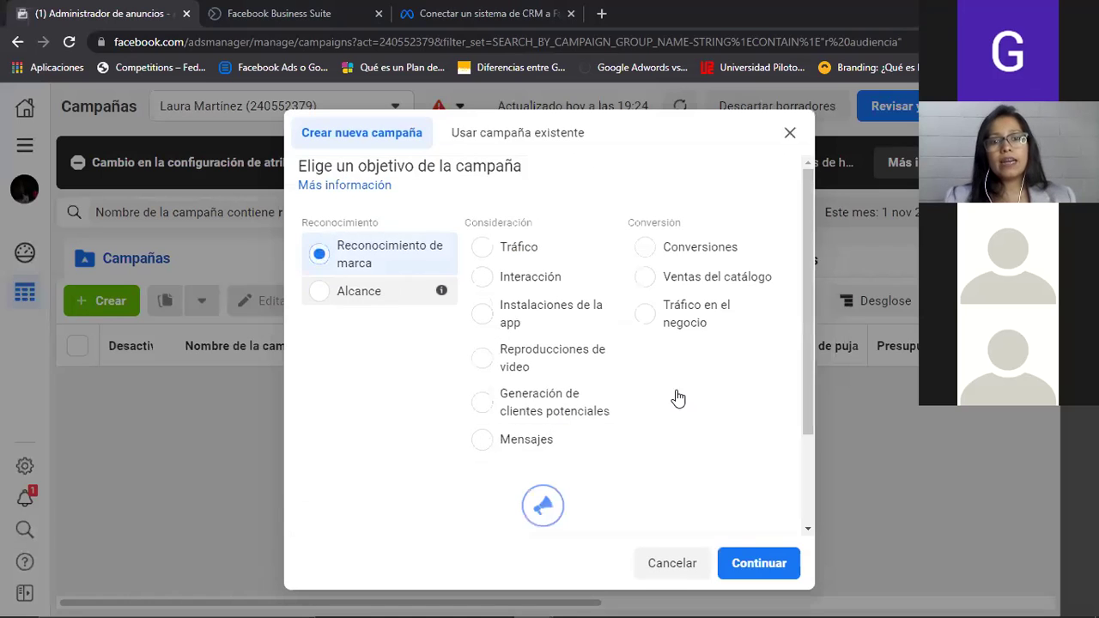
click(740, 563)
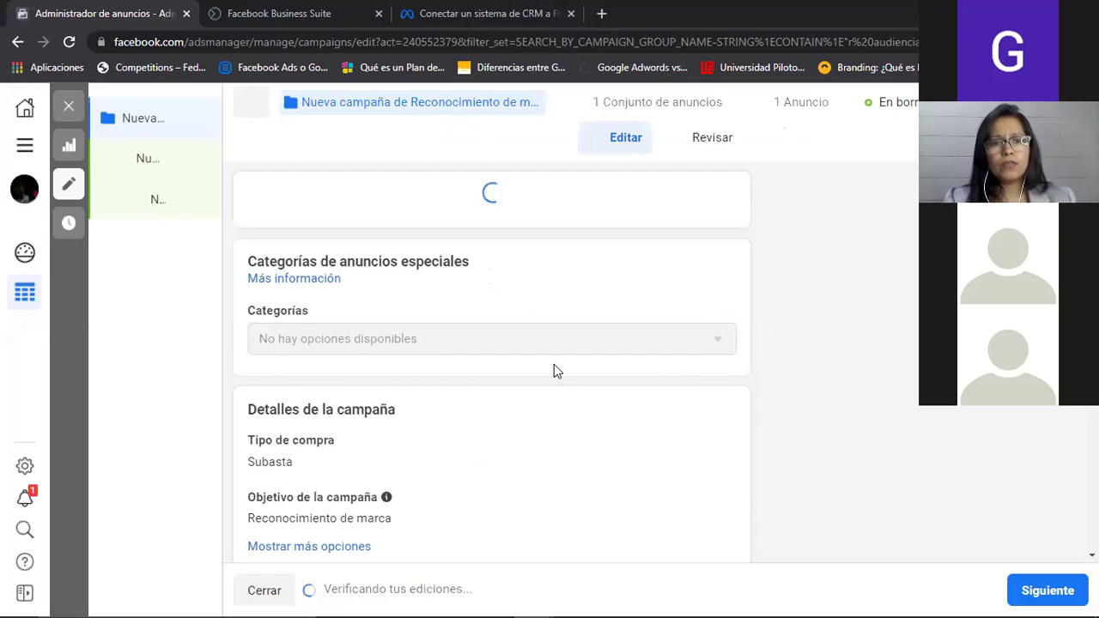
Rename the new campaign as zzzzzz
click(517, 239)
key(BackSpace)
key(BackSpace)
key(BackSpace)
key(BackSpace)
key(BackSpace)
key(BackSpace)
key(BackSpace)
key(BackSpace)
key(BackSpace)
key(BackSpace)
key(BackSpace)
key(BackSpace)
key(BackSpace)
key(BackSpace)
key(BackSpace)
key(BackSpace)
key(BackSpace)
key(BackSpace)
key(BackSpace)
key(BackSpace)
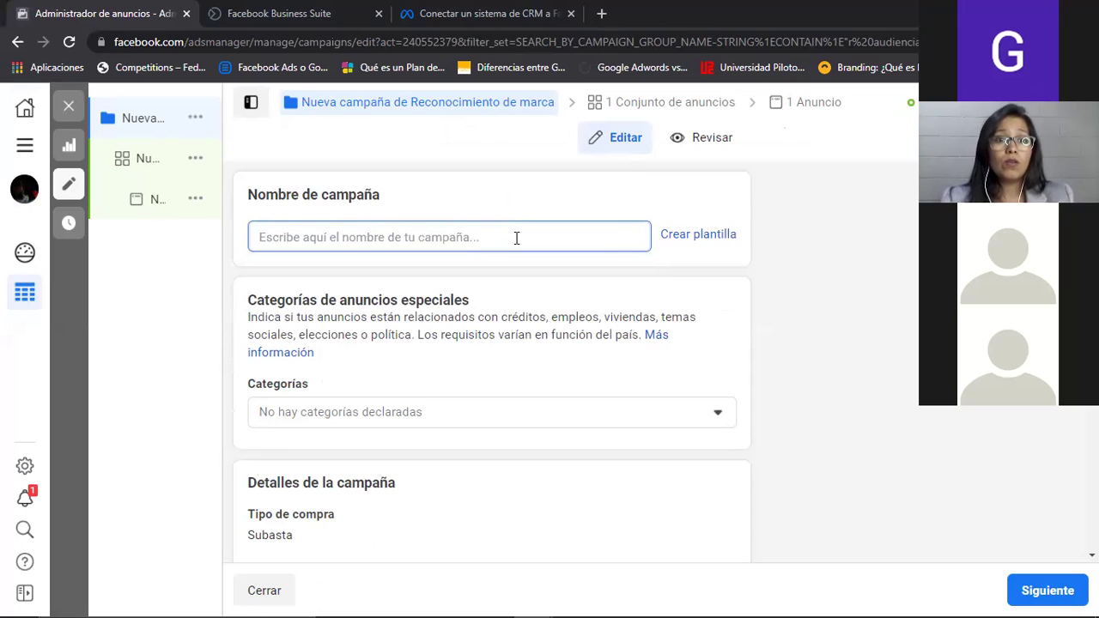
text(zzzzzz)
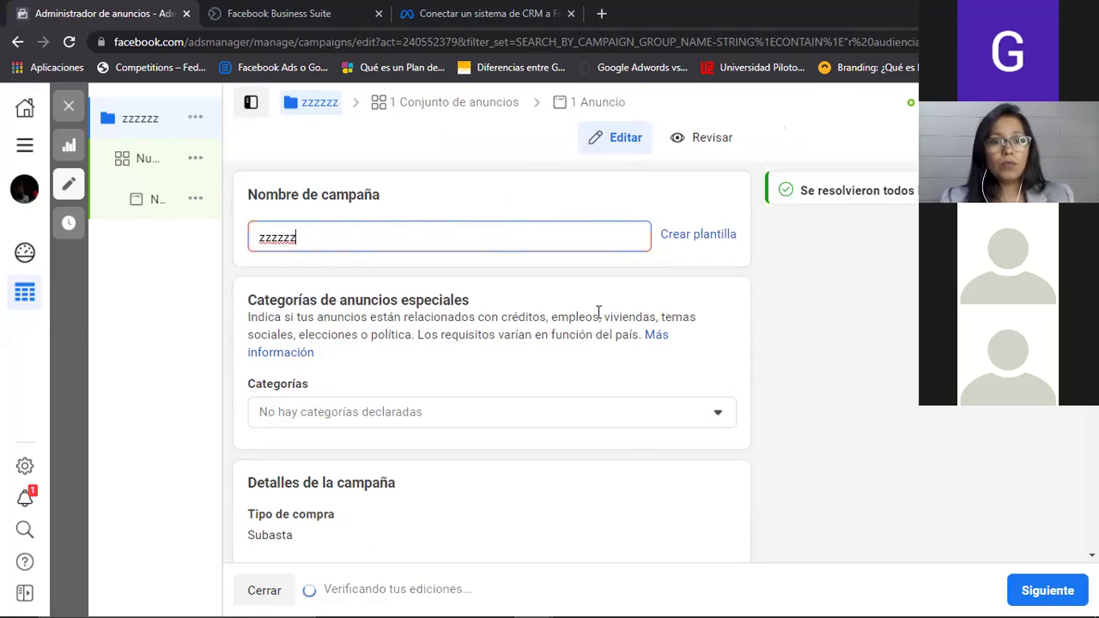
Review the special ad categories offered for the campaign without declaring any
click(613, 420)
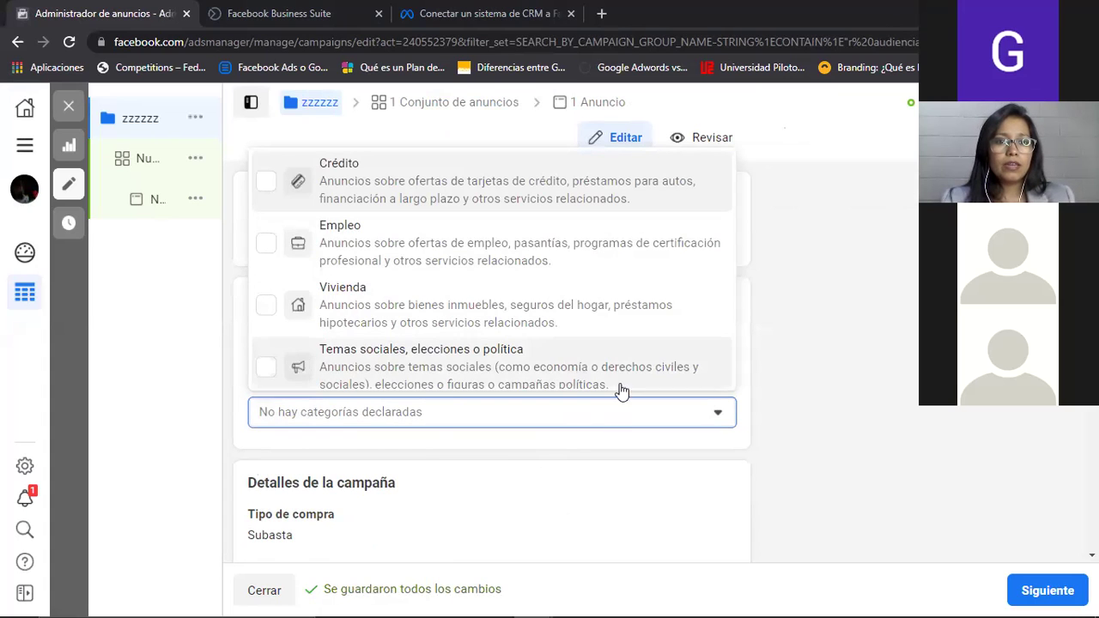
click(794, 420)
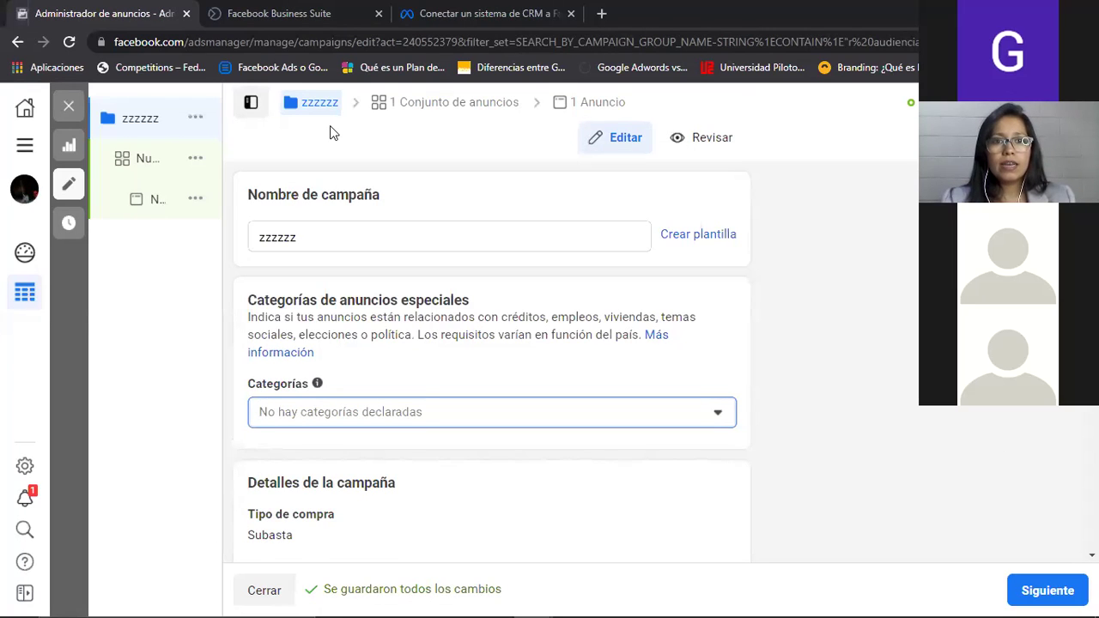
click(319, 102)
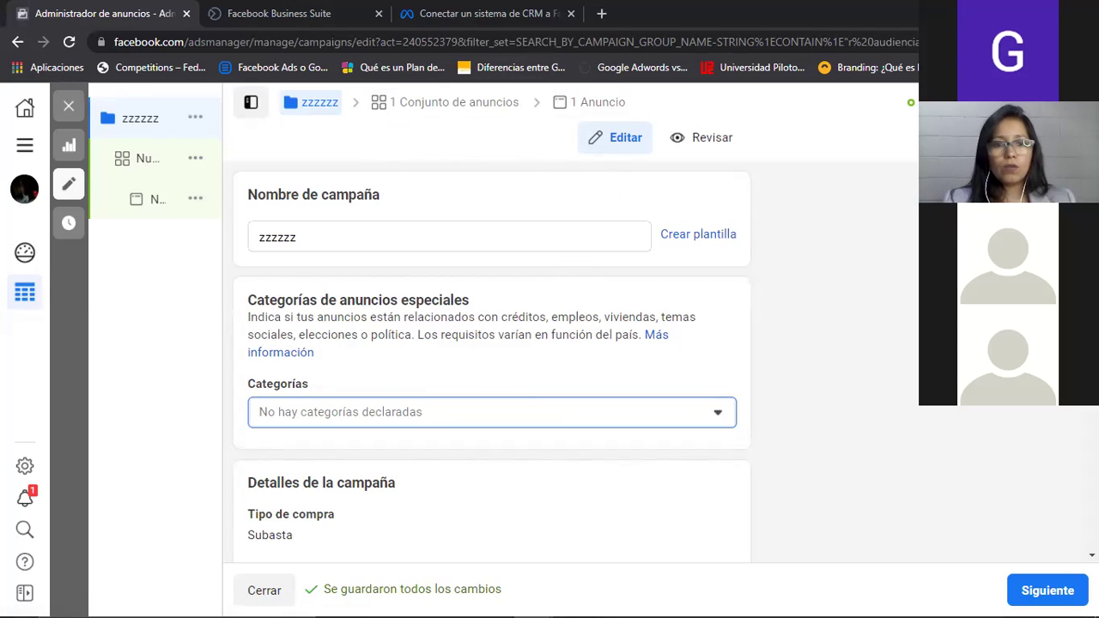
Switch the campaign budget optimization off and back on
scroll(1069, 412, down, 3)
scroll(1070, 412, down, 1)
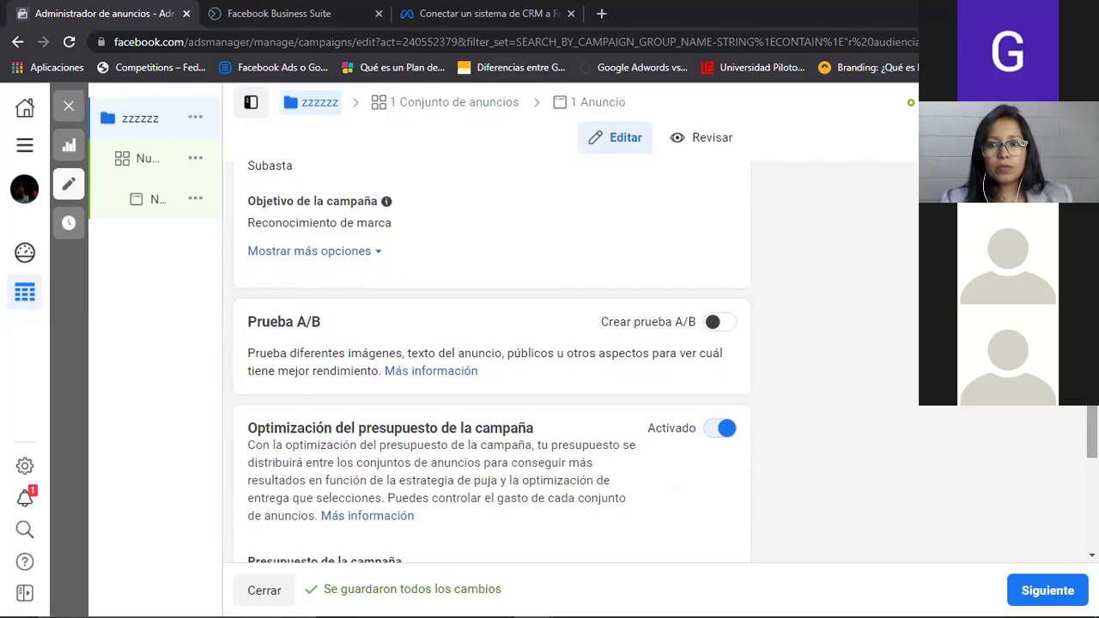
scroll(1092, 430, down, 2)
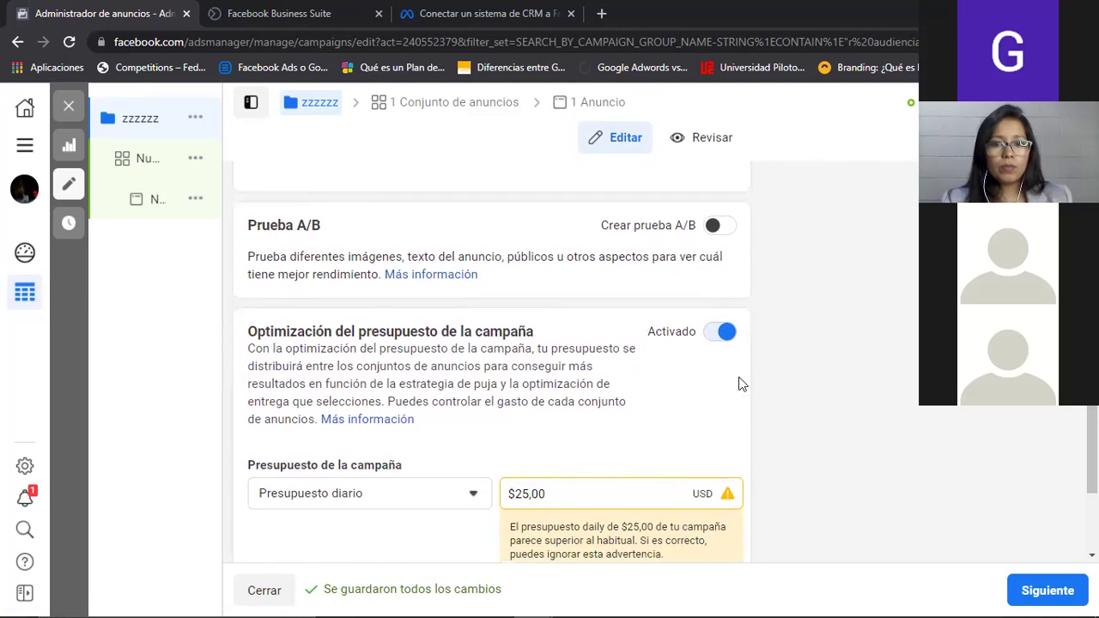
click(722, 343)
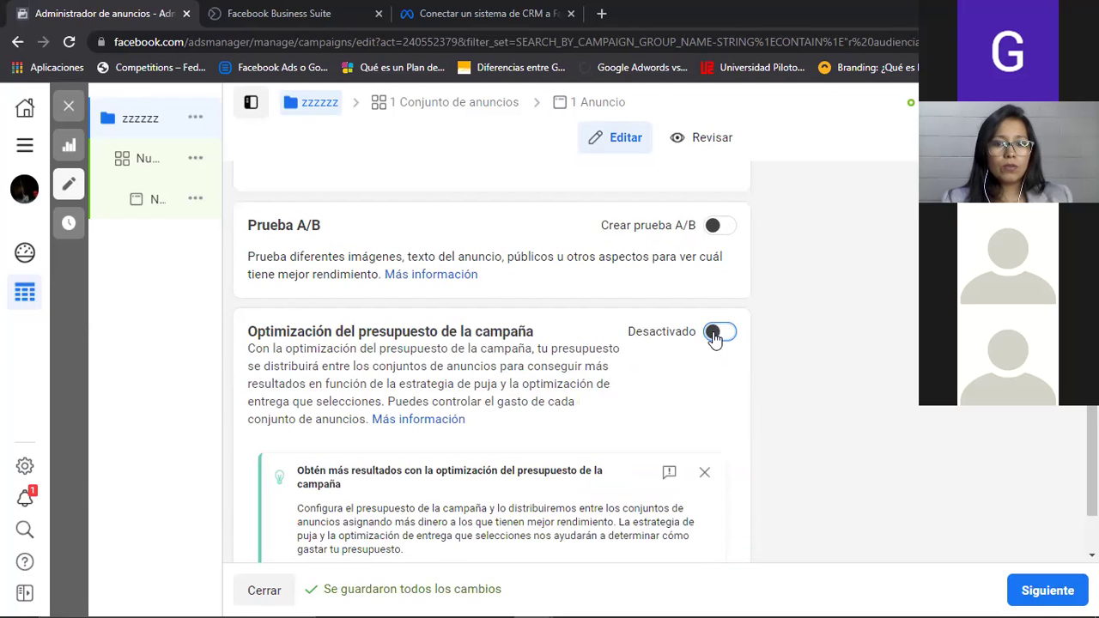
scroll(1091, 468, down, 1)
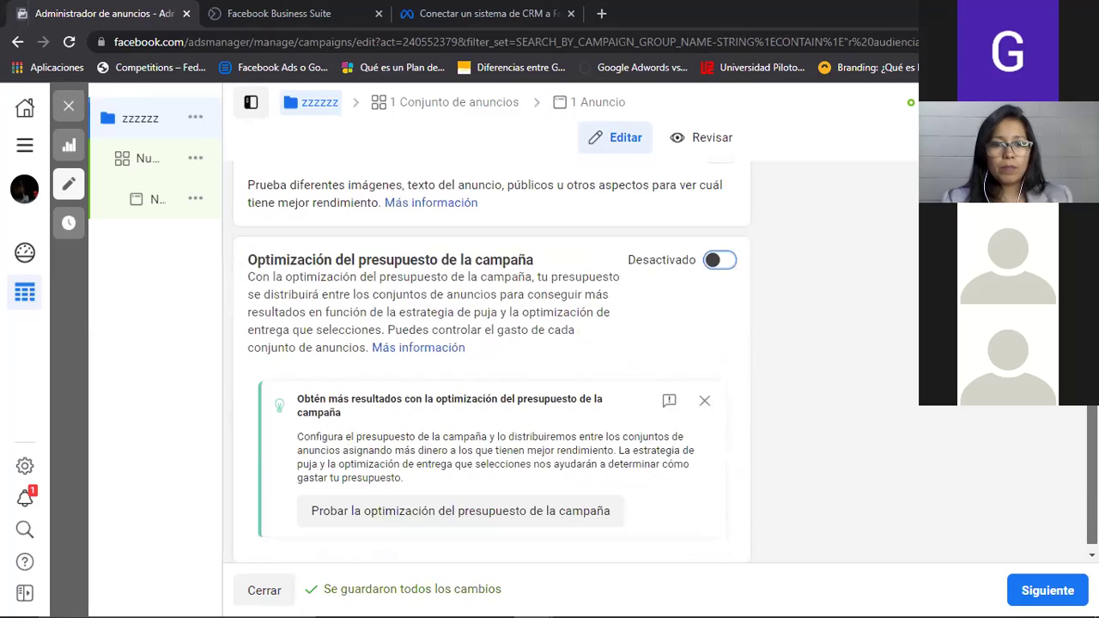
scroll(1091, 468, up, 1)
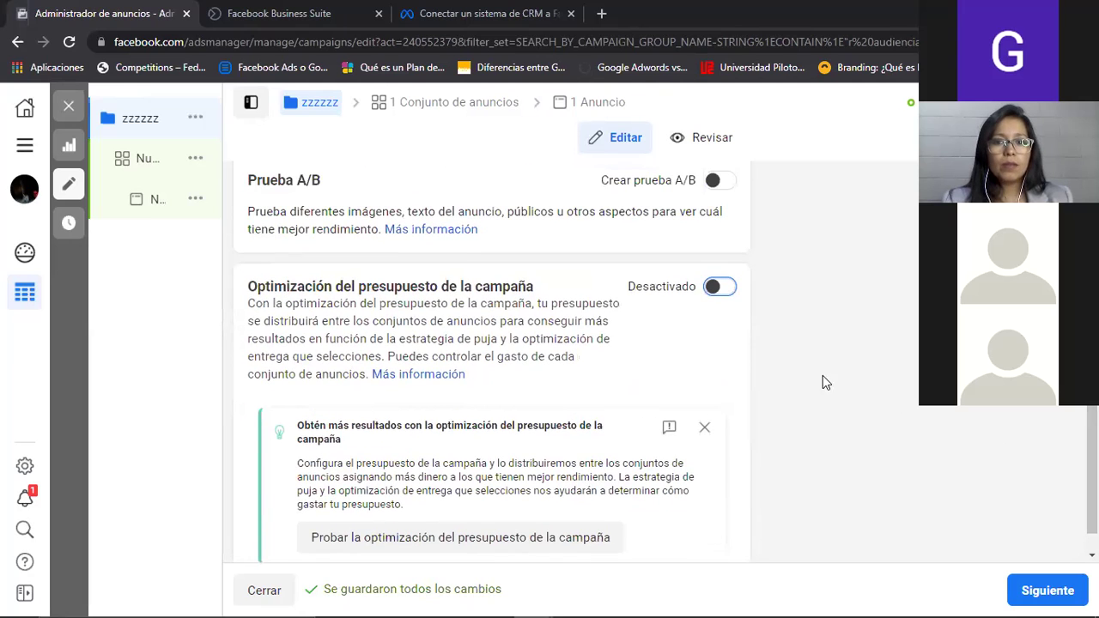
click(720, 288)
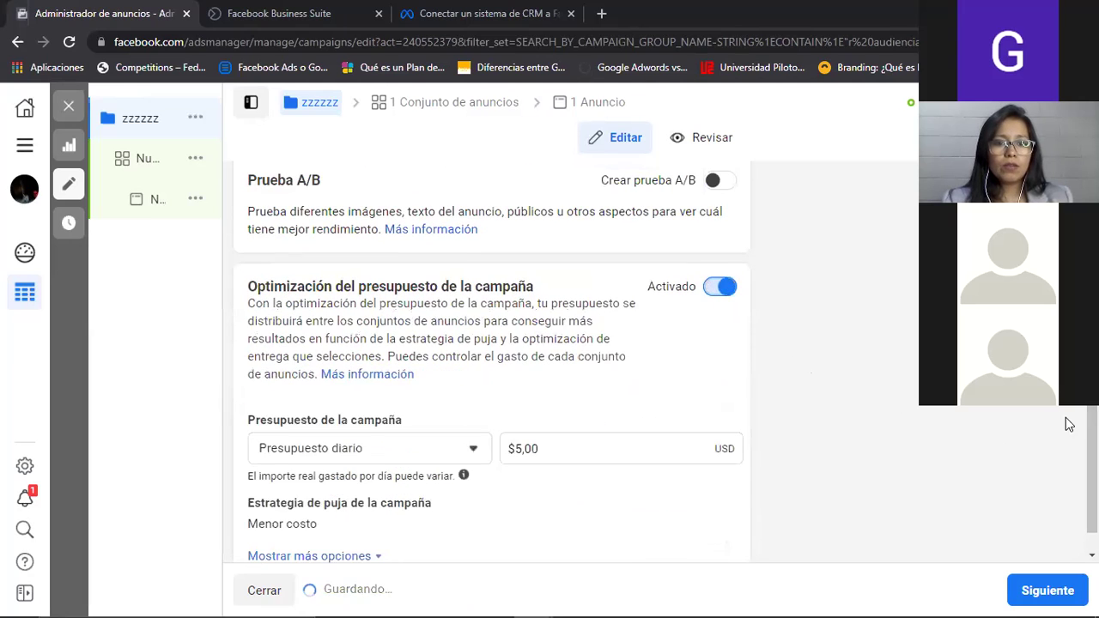
Change the campaign budget type to Presupuesto total and enter an amount of $15
scroll(1072, 422, down, 1)
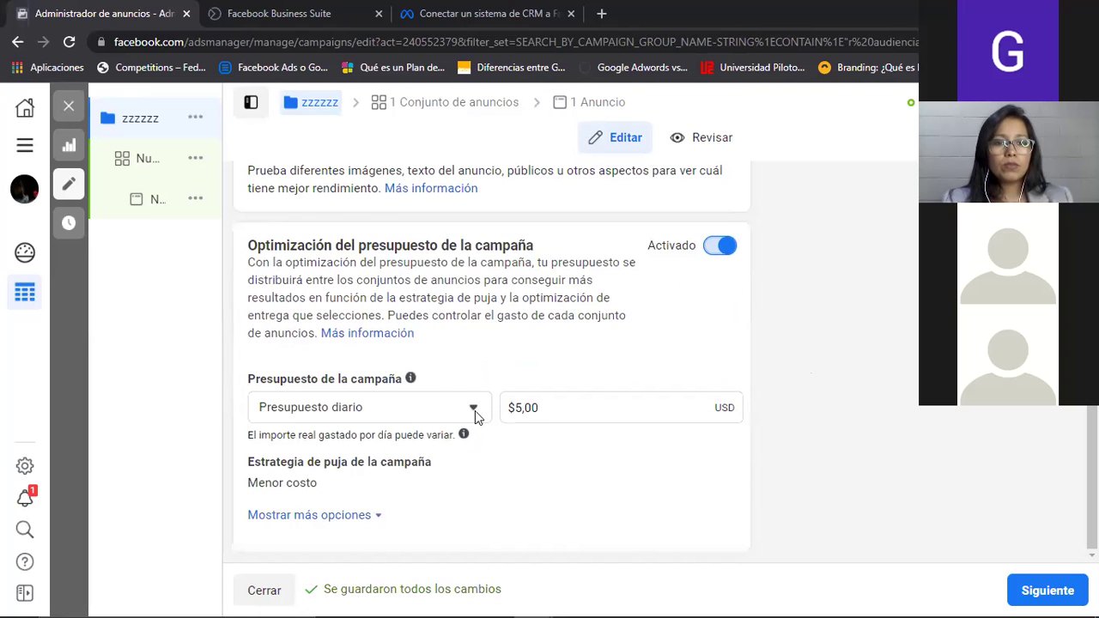
click(475, 410)
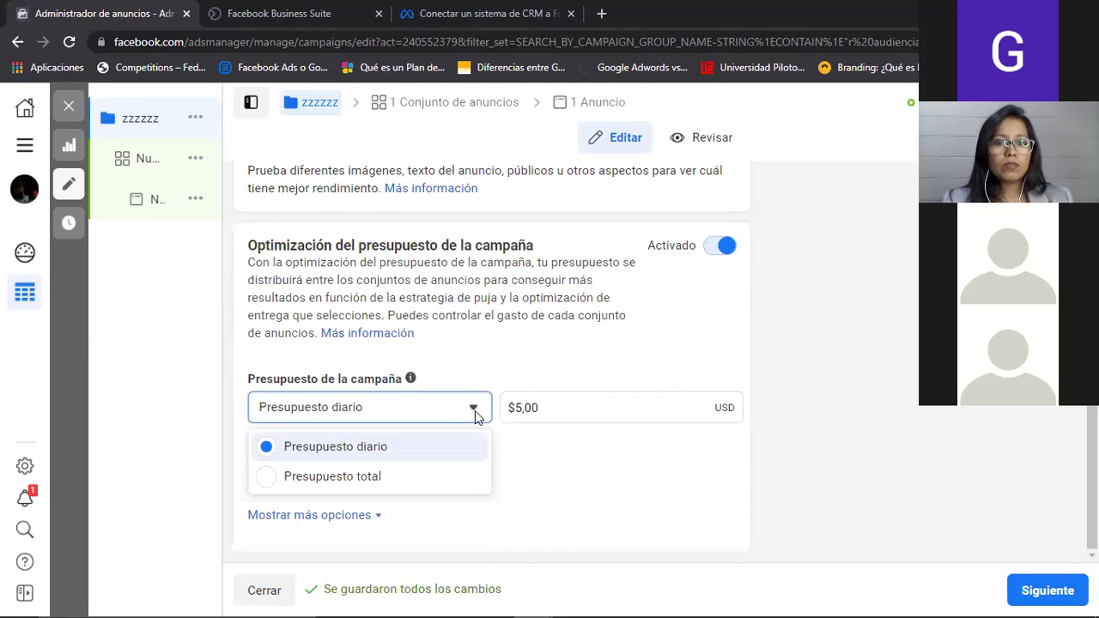
click(366, 487)
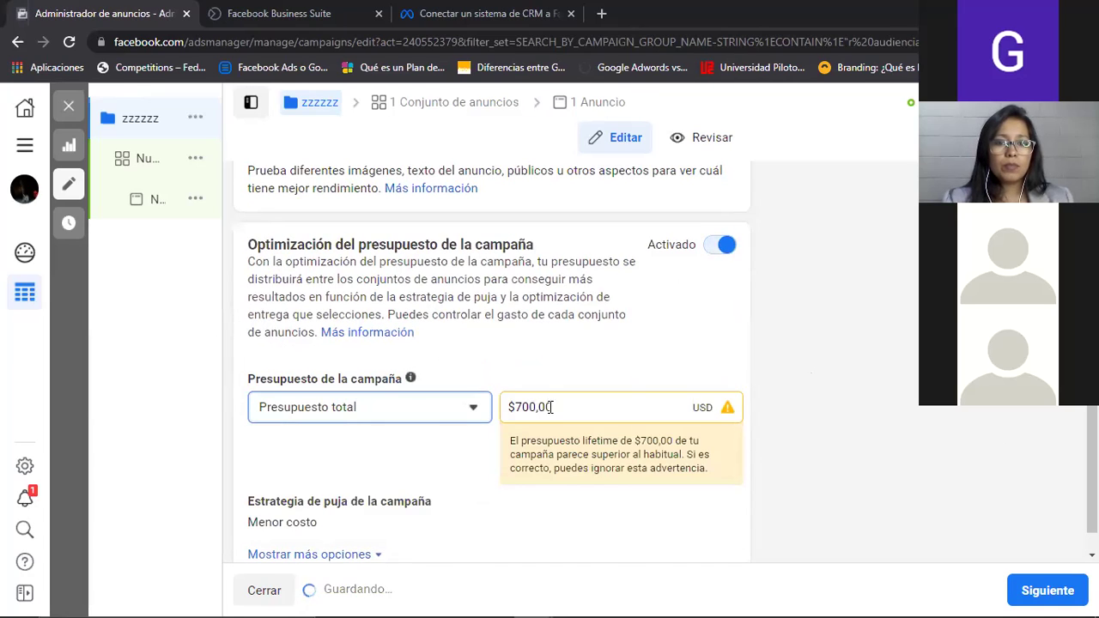
double_click(513, 407)
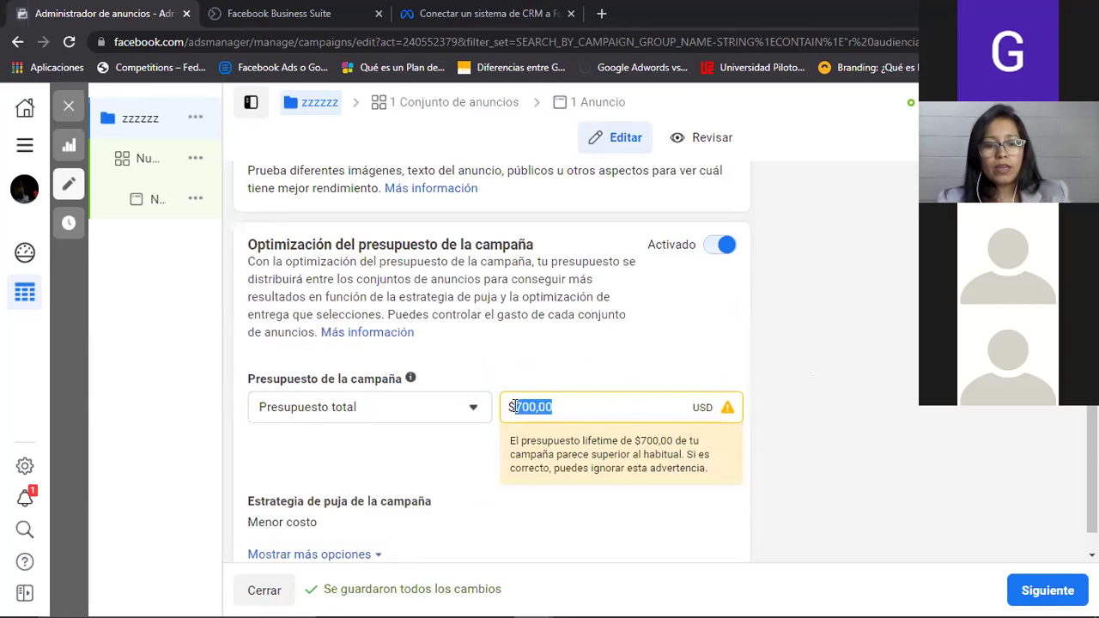
text(15)
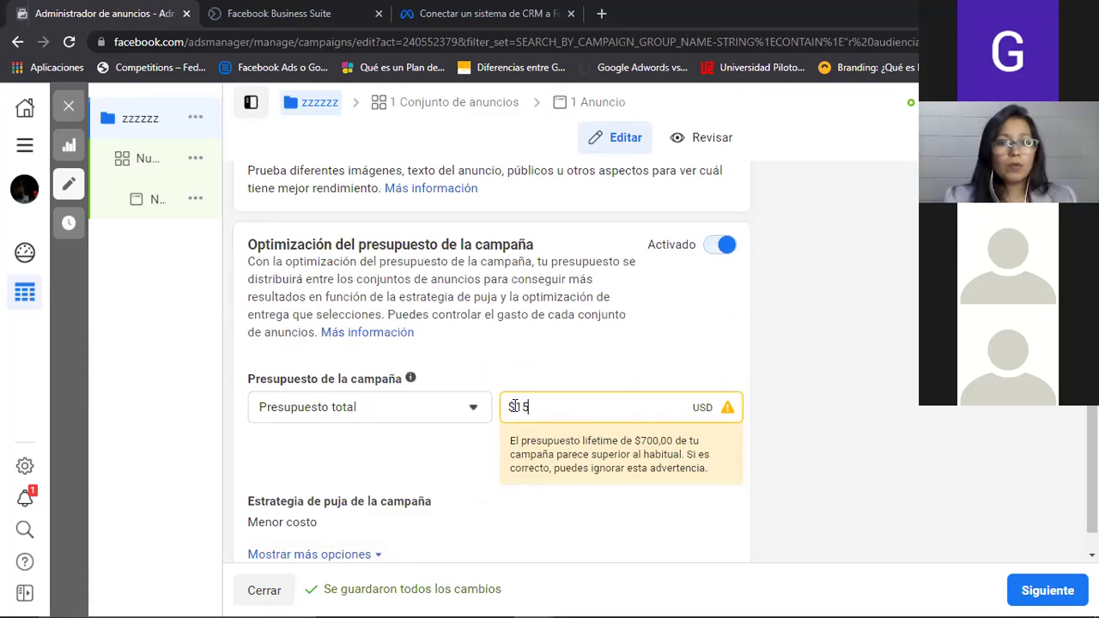
Apply the $15 total campaign budget and check the additional options under the bid strategy
click(893, 409)
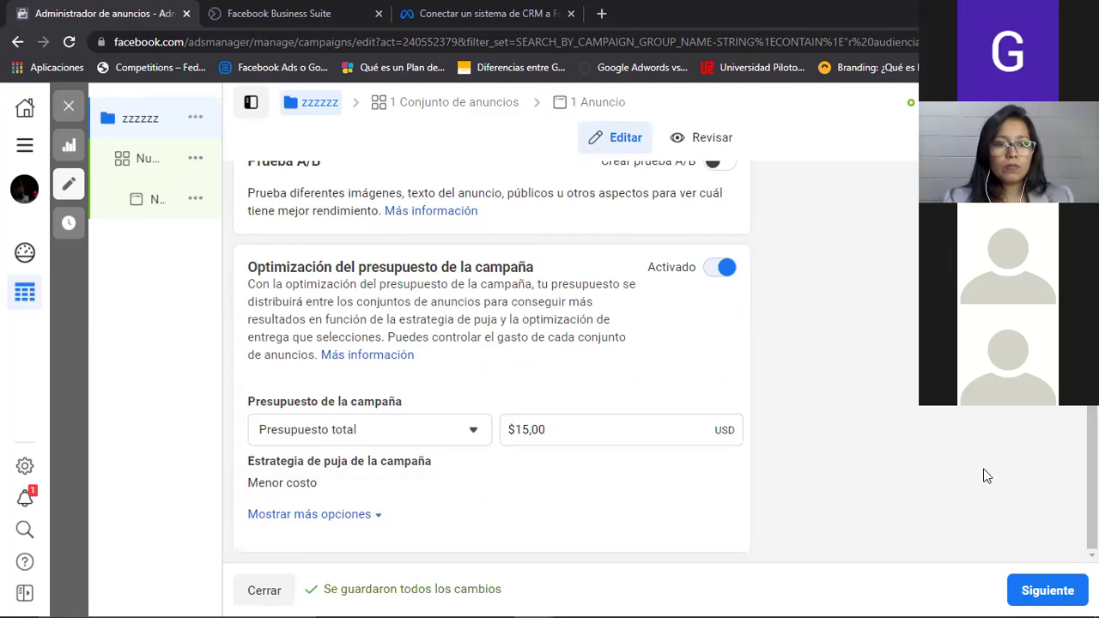
mouse_move(335, 466)
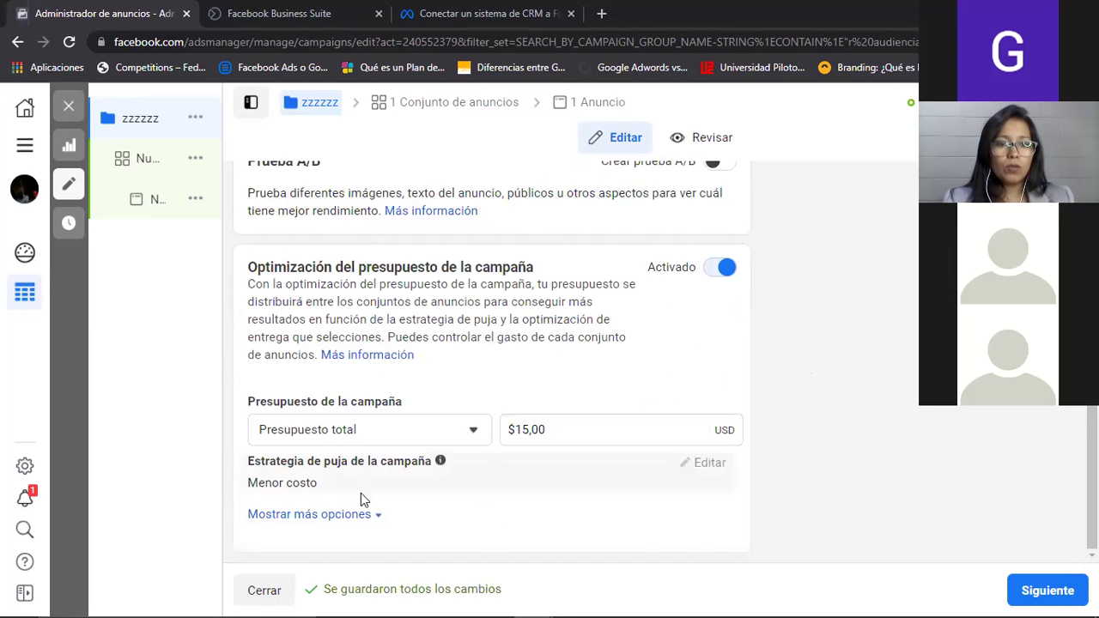
click(378, 516)
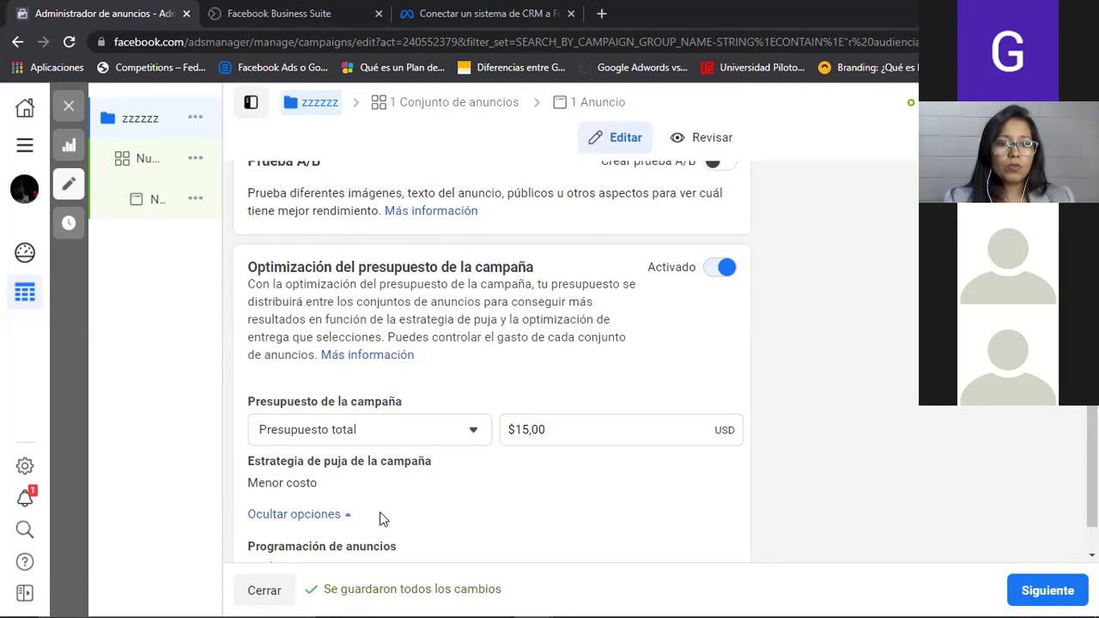
scroll(491, 361, down, 1)
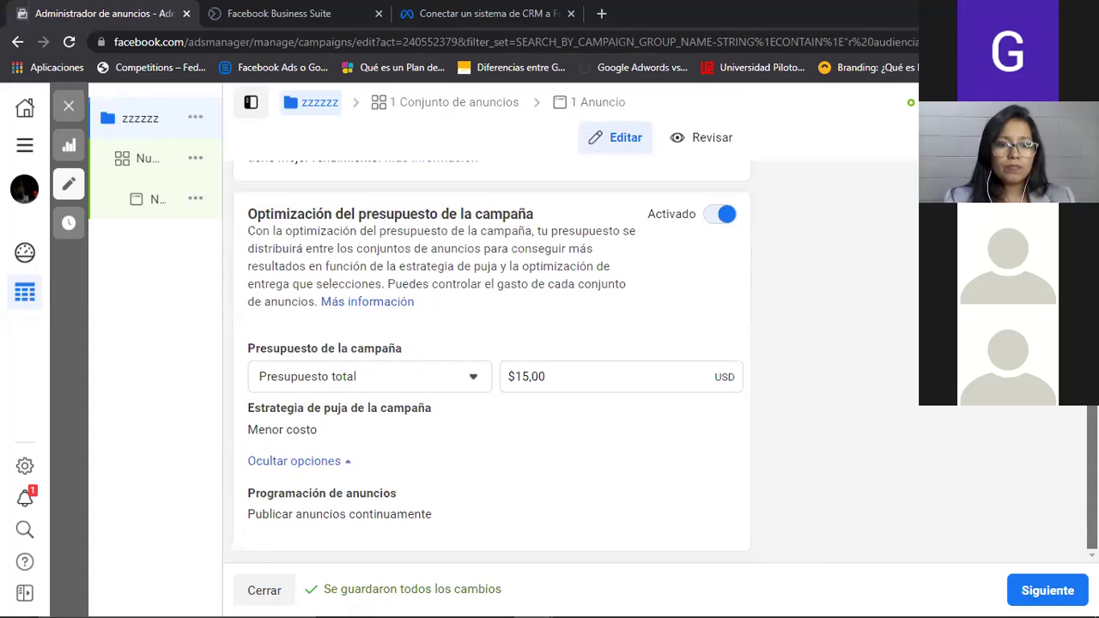
click(352, 462)
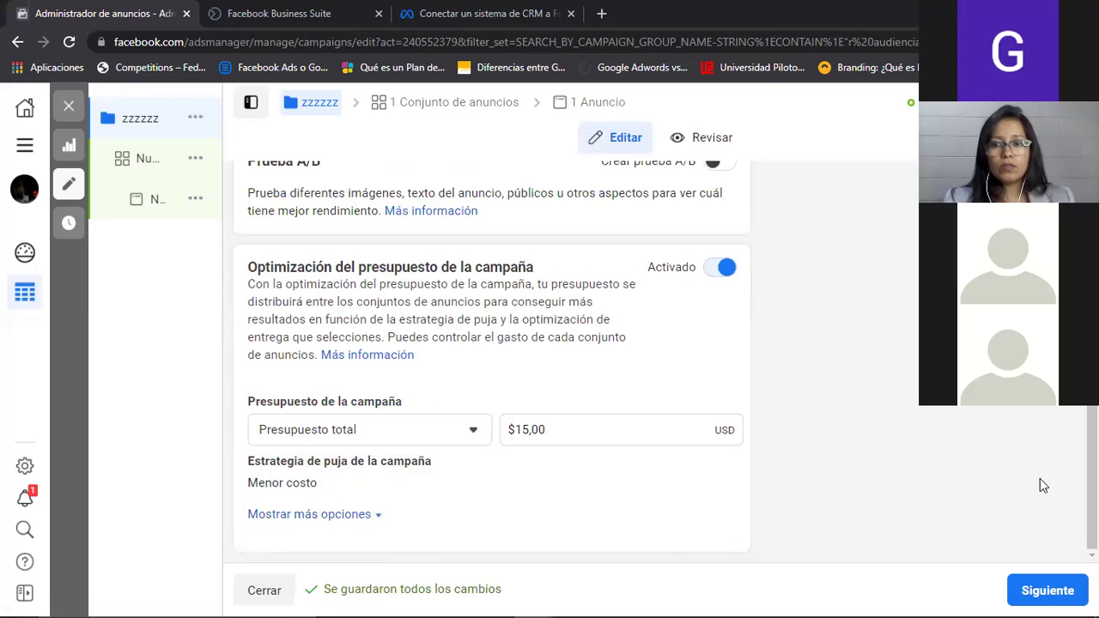
scroll(491, 361, up, 10)
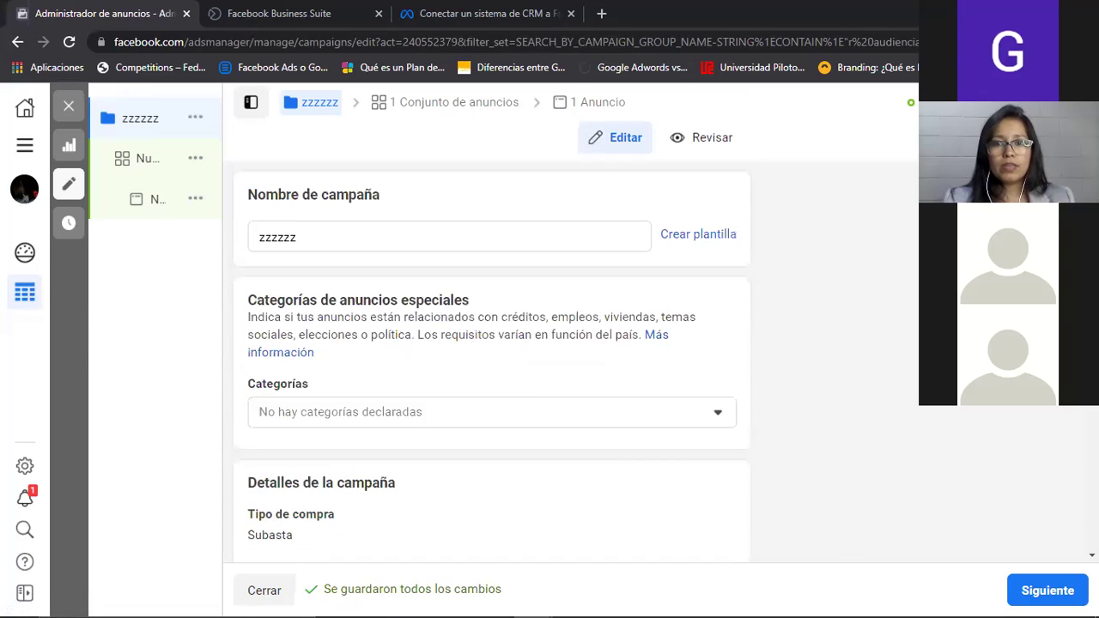
Open the campaign's ad set and review its delivery optimization, schedule and optional spending limits
click(468, 99)
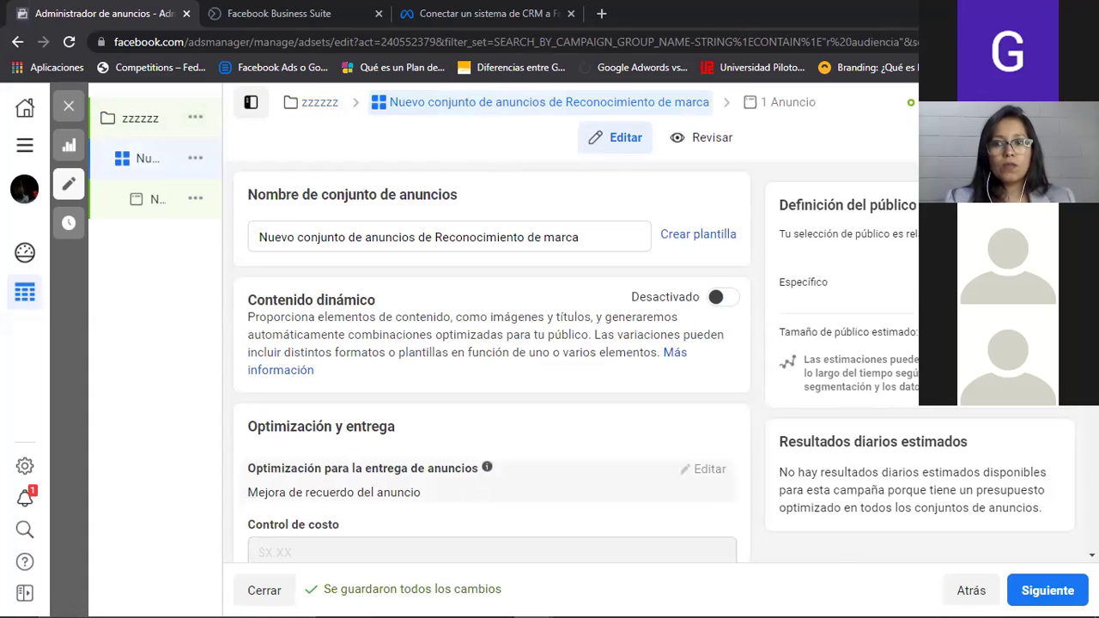
scroll(492, 360, down, 3)
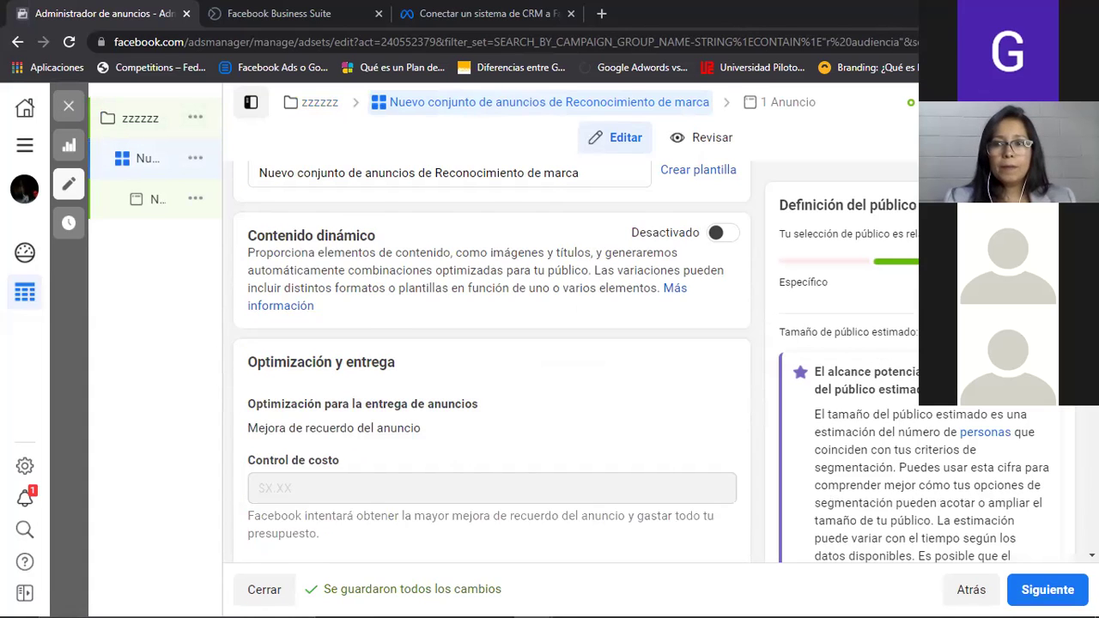
scroll(492, 360, down, 3)
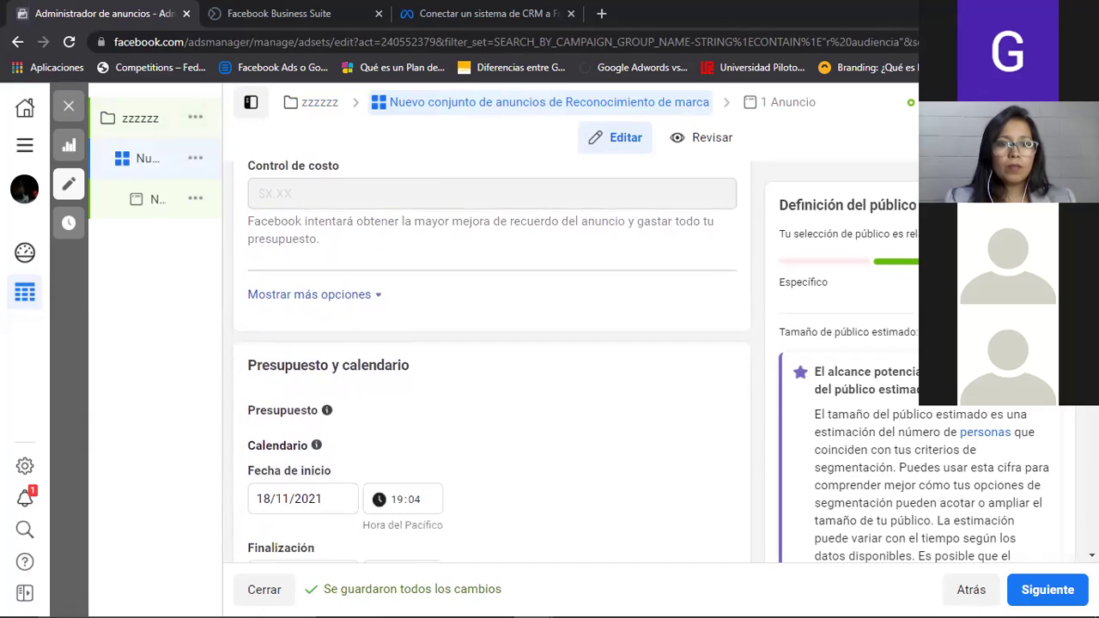
scroll(492, 360, down, 1)
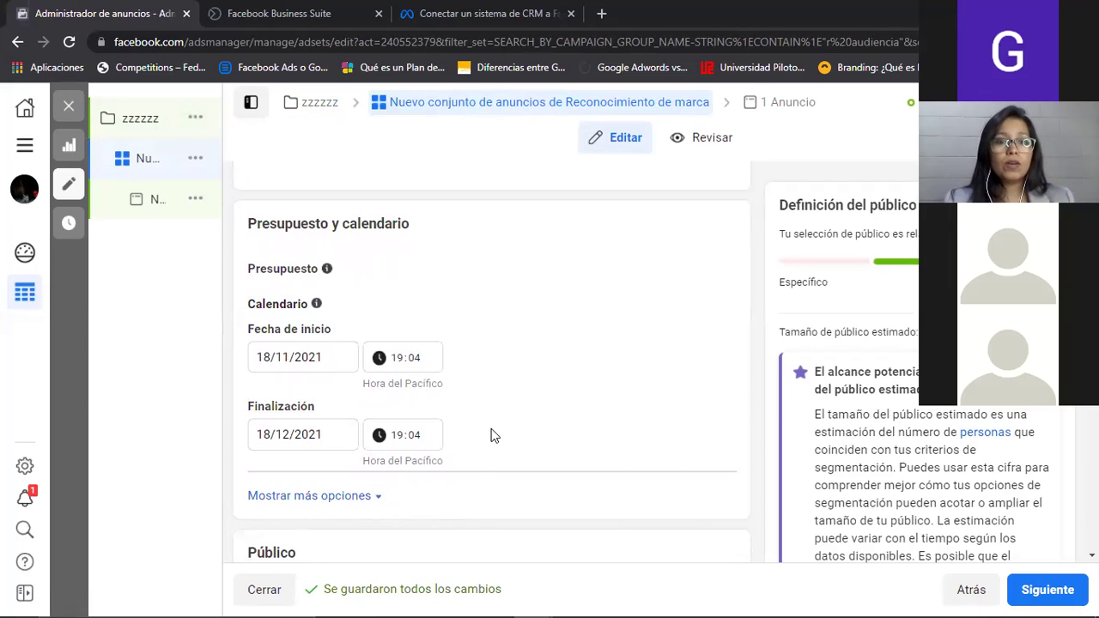
click(375, 498)
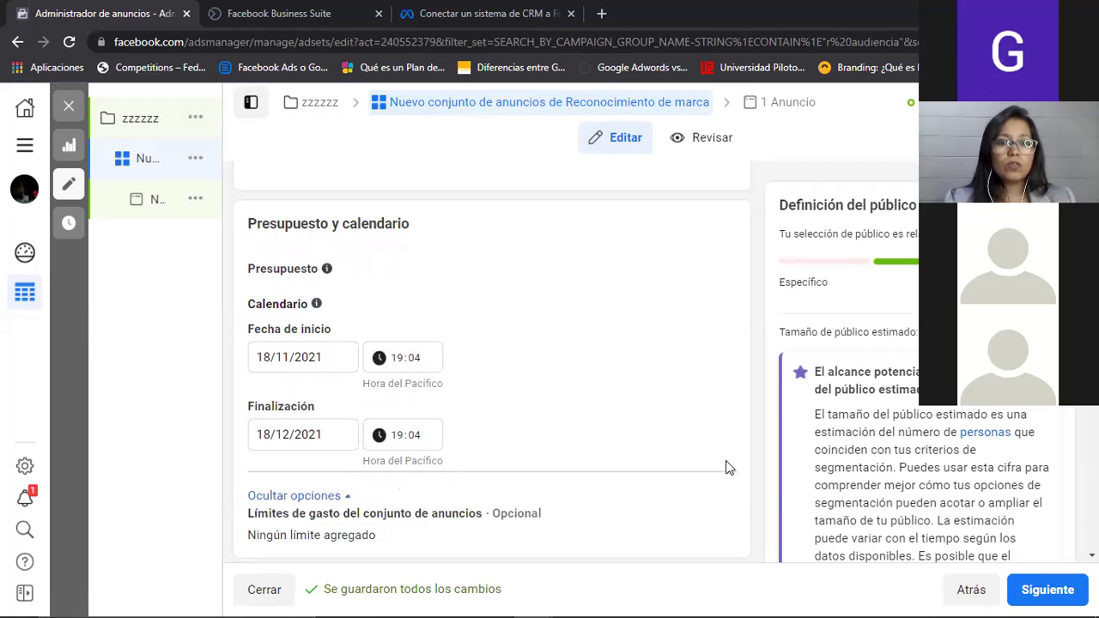
scroll(492, 368, down, 3)
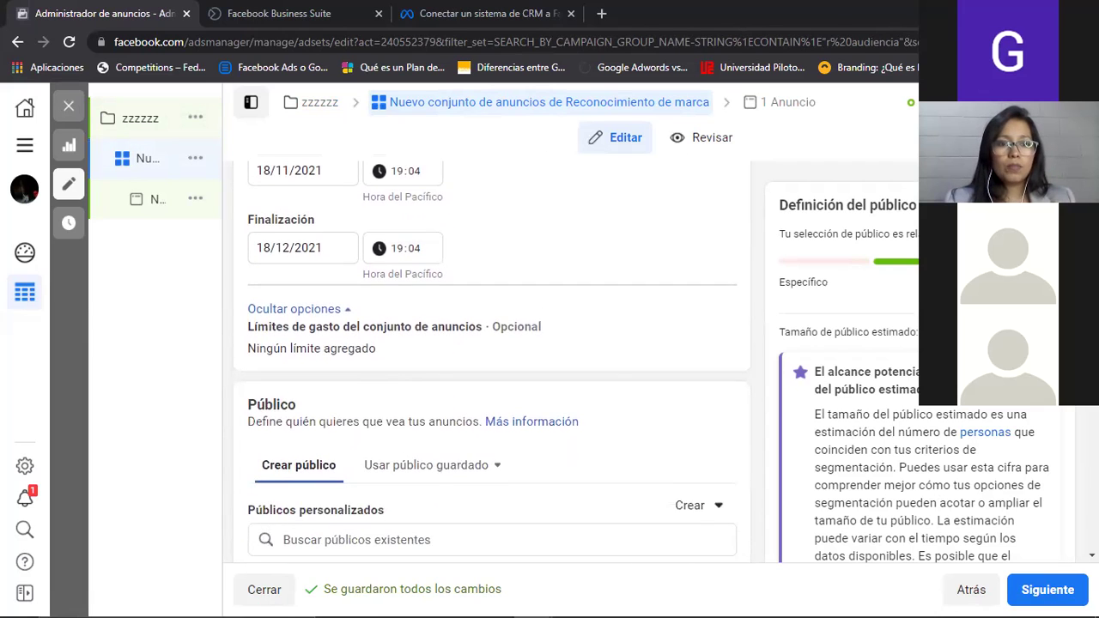
scroll(492, 369, down, 2)
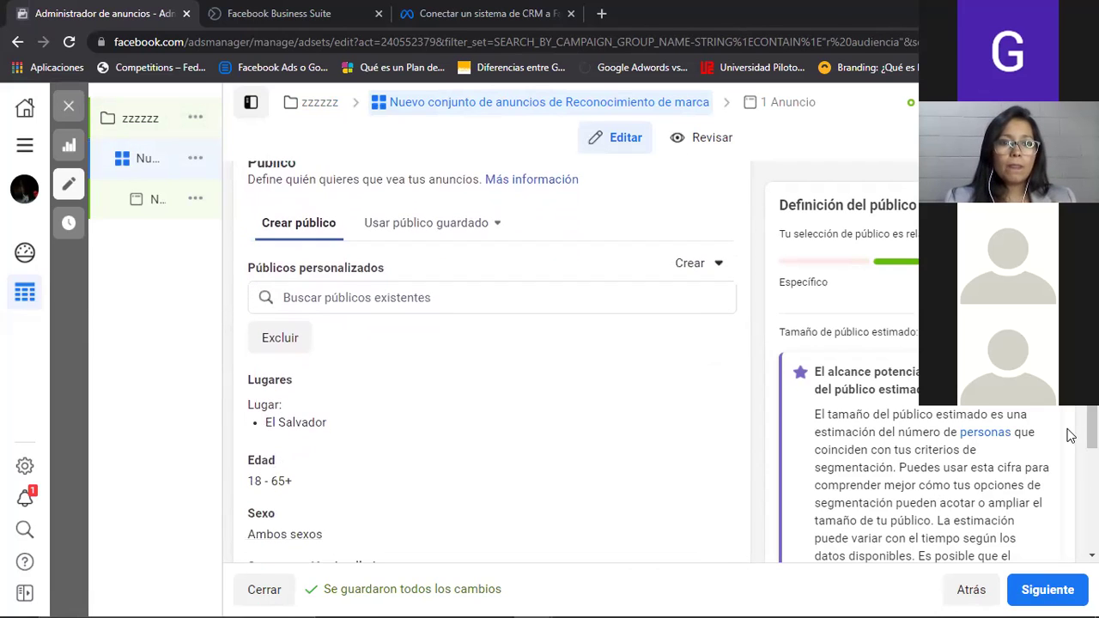
Review the saved audiences, the audience creation options and the existing custom audiences without choosing any
click(500, 226)
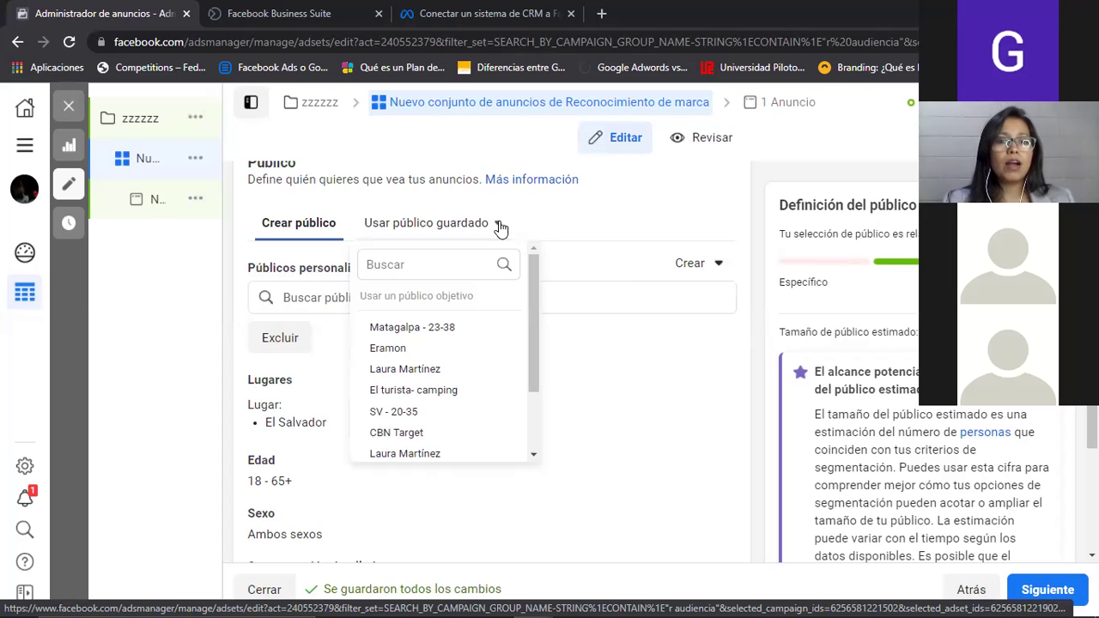
mouse_move(436, 337)
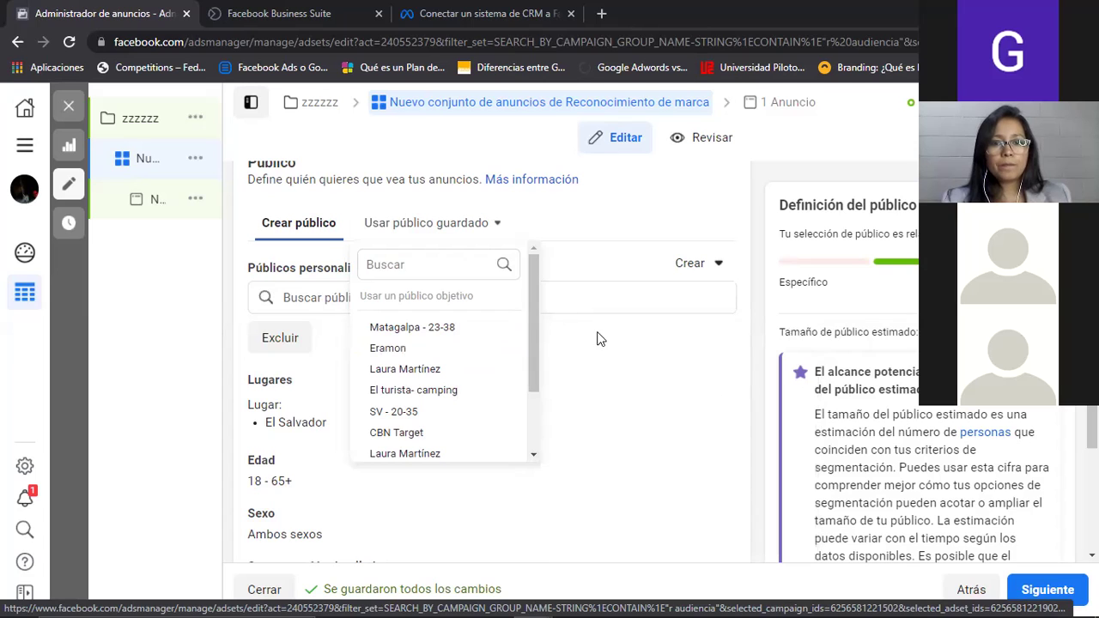
click(608, 335)
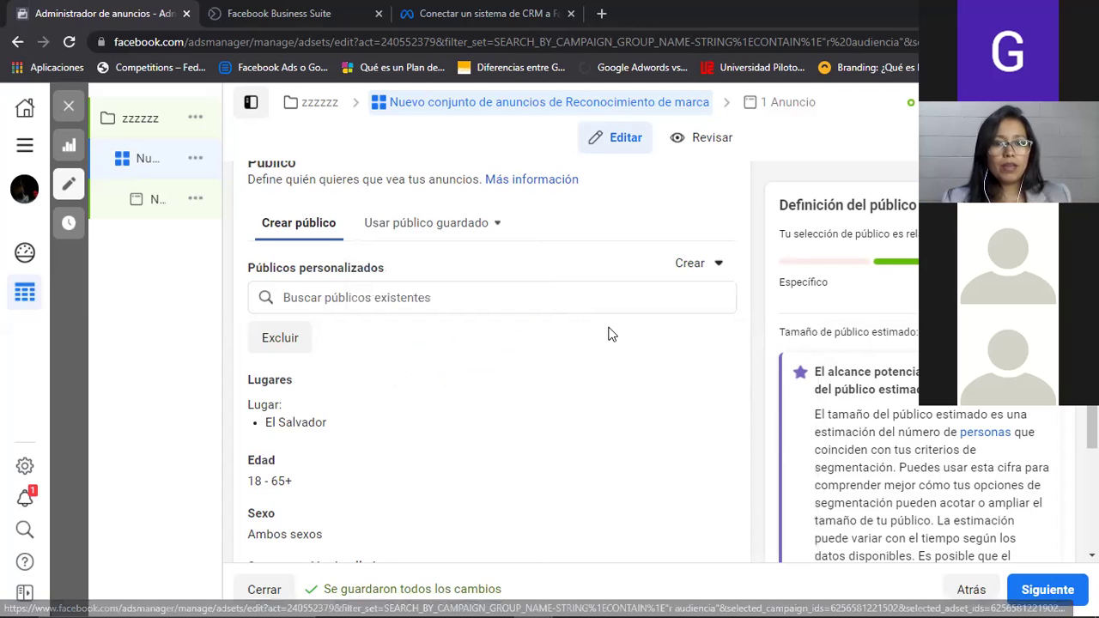
click(718, 264)
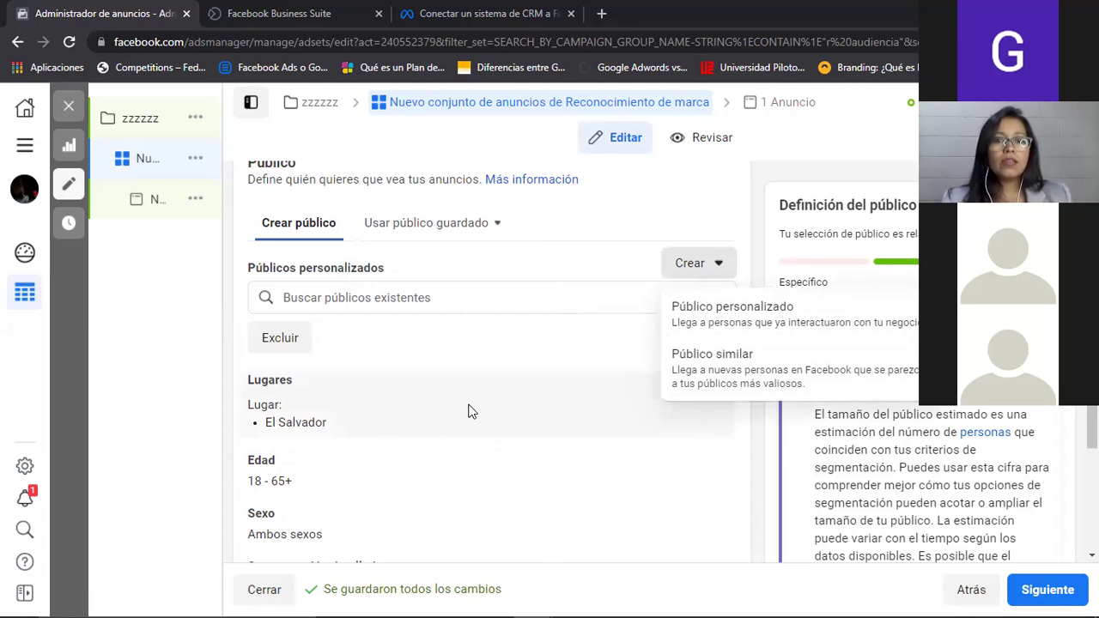
click(505, 308)
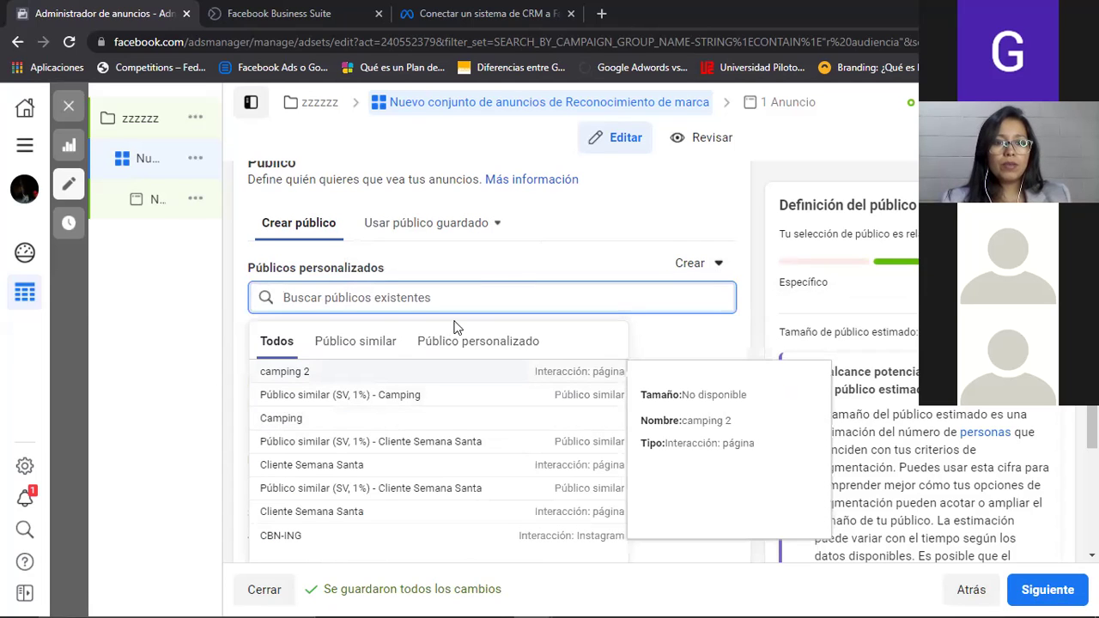
click(505, 252)
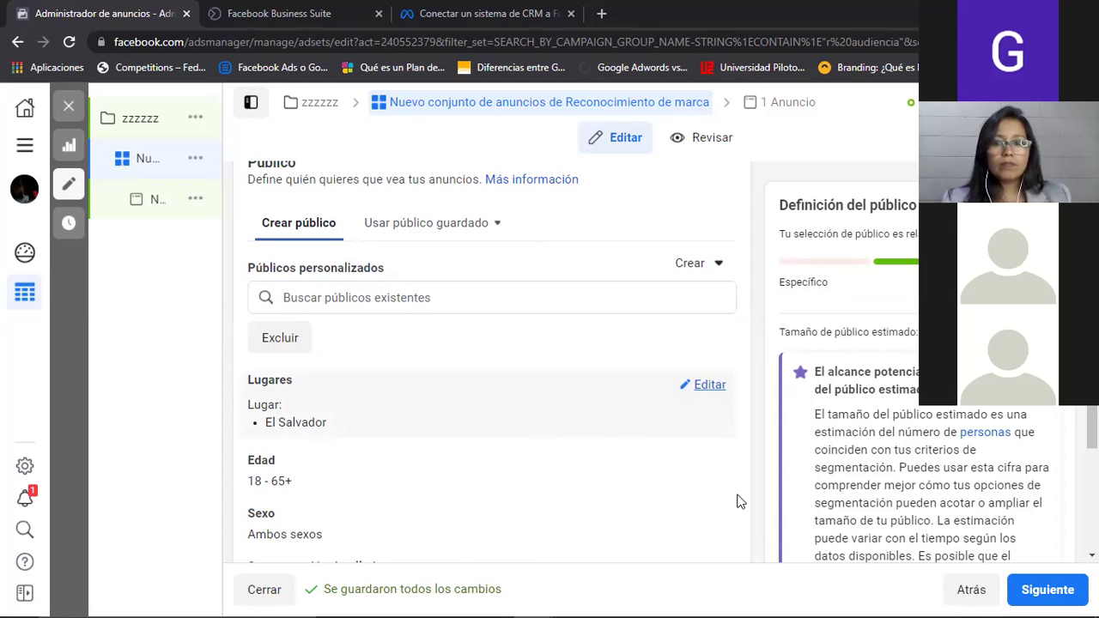
Edit the audience locations and replace the country El Salvador with the San Salvador state/province
click(650, 425)
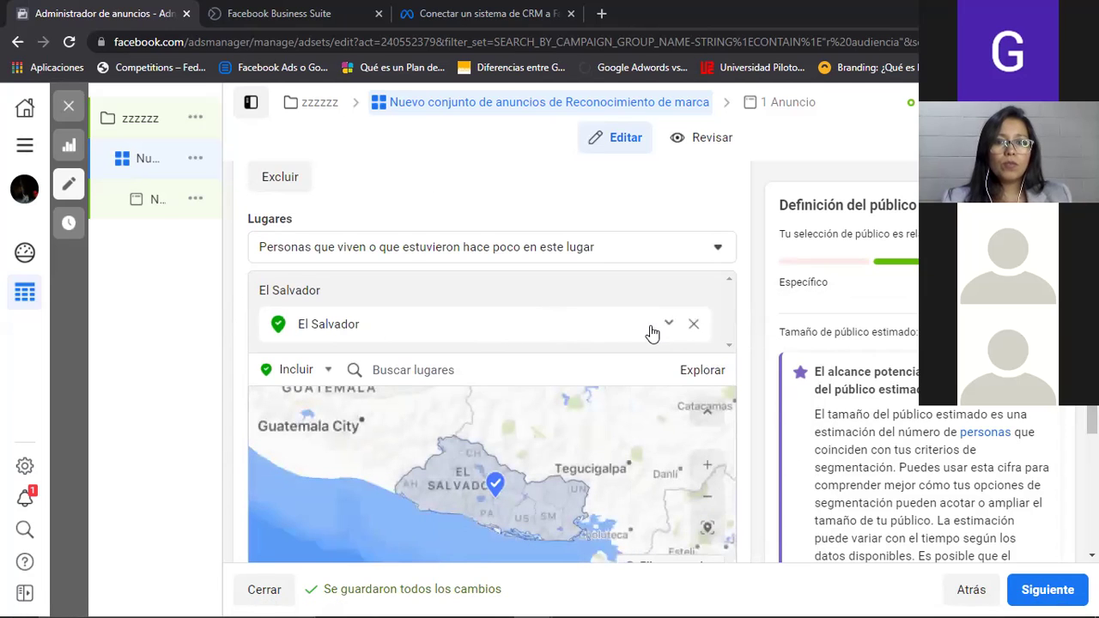
click(668, 324)
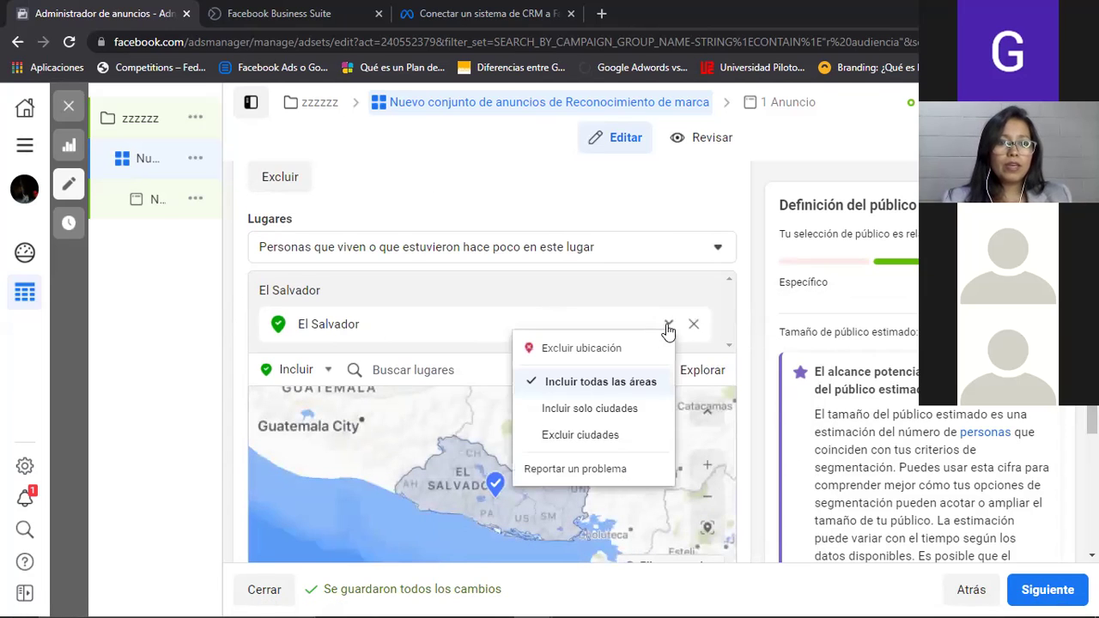
click(368, 314)
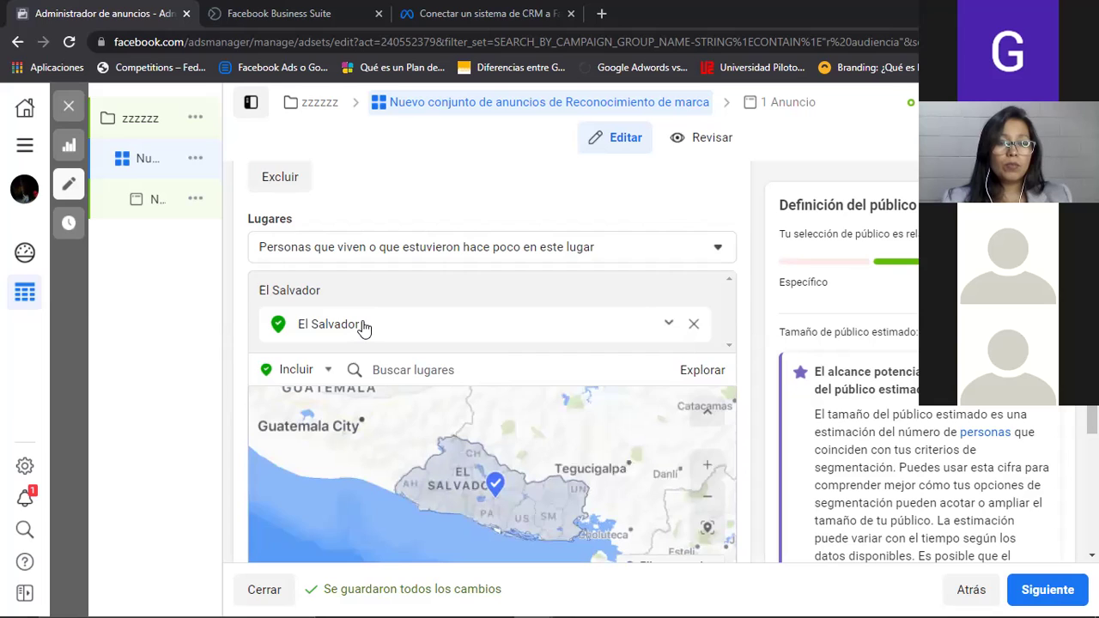
triple_click(365, 327)
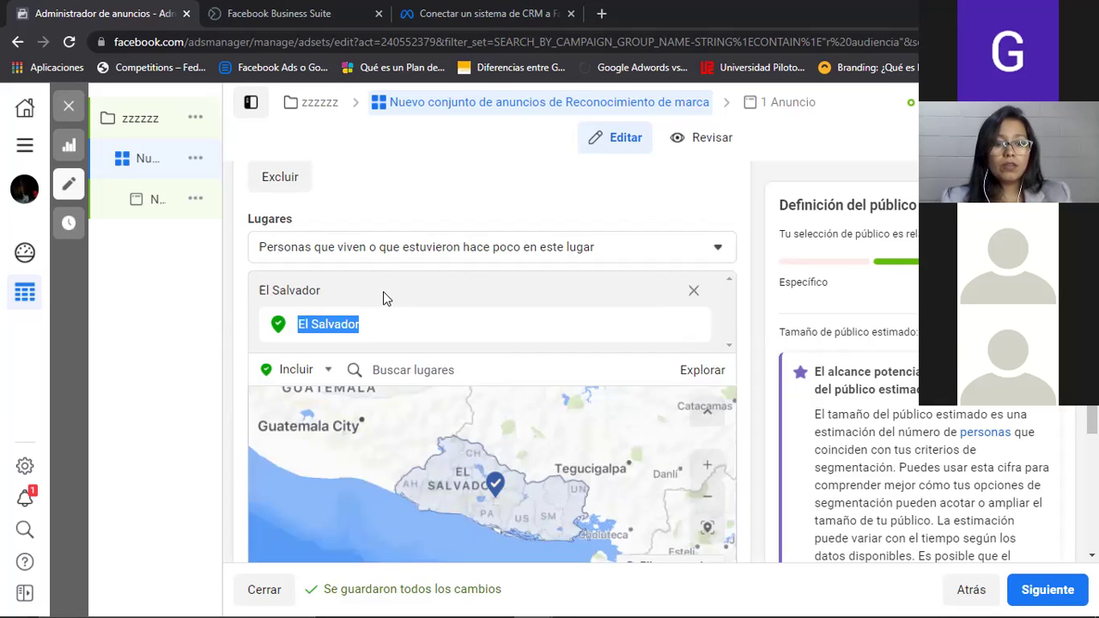
click(427, 370)
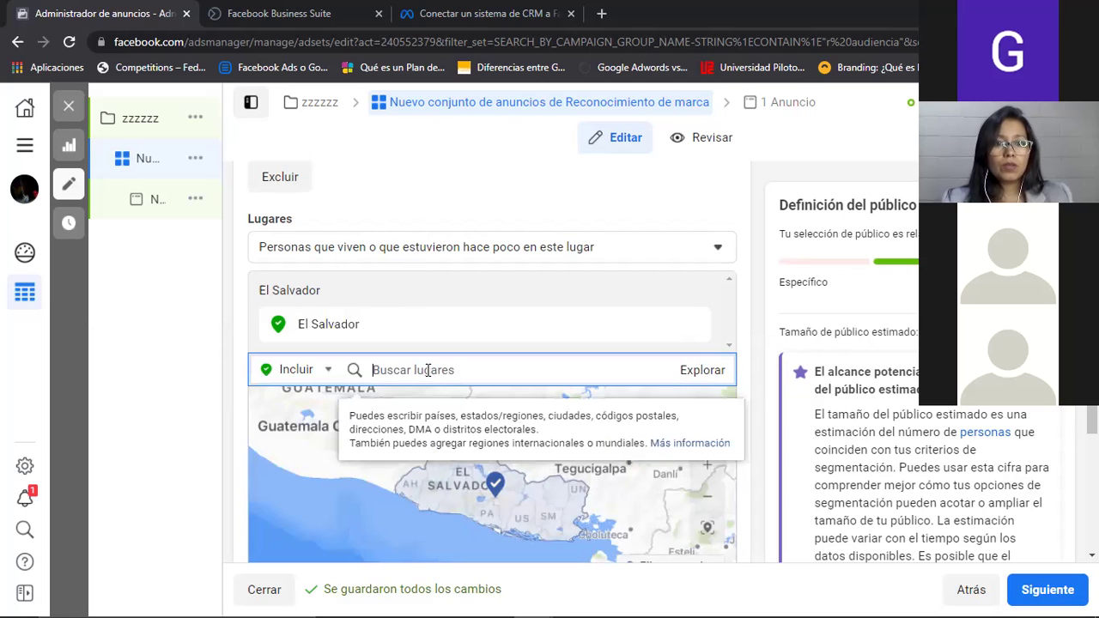
text(San Salvador)
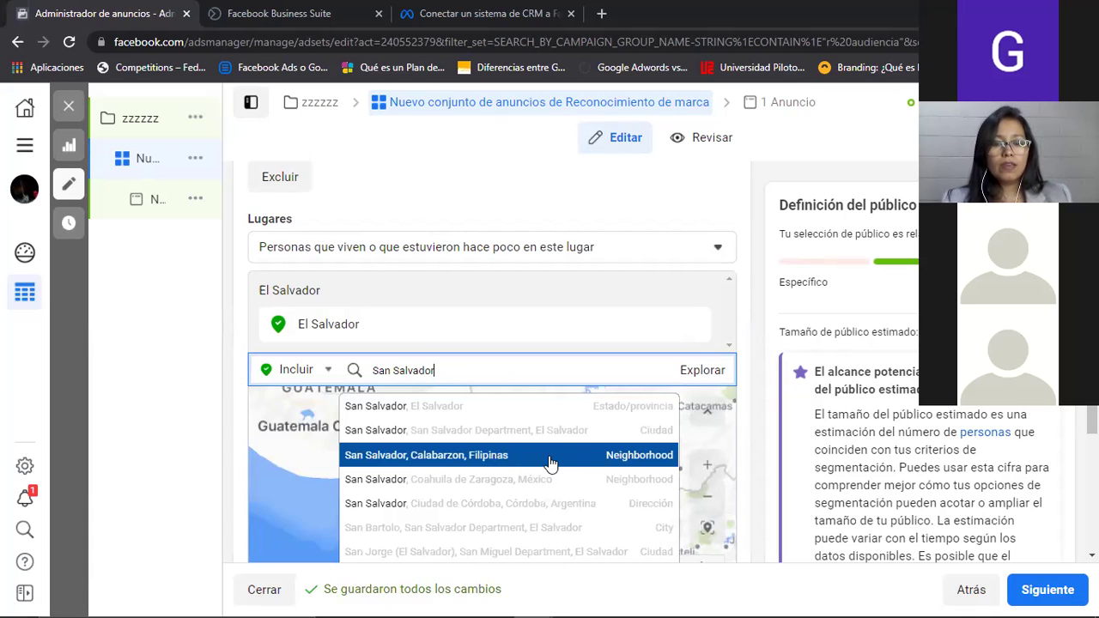
click(486, 410)
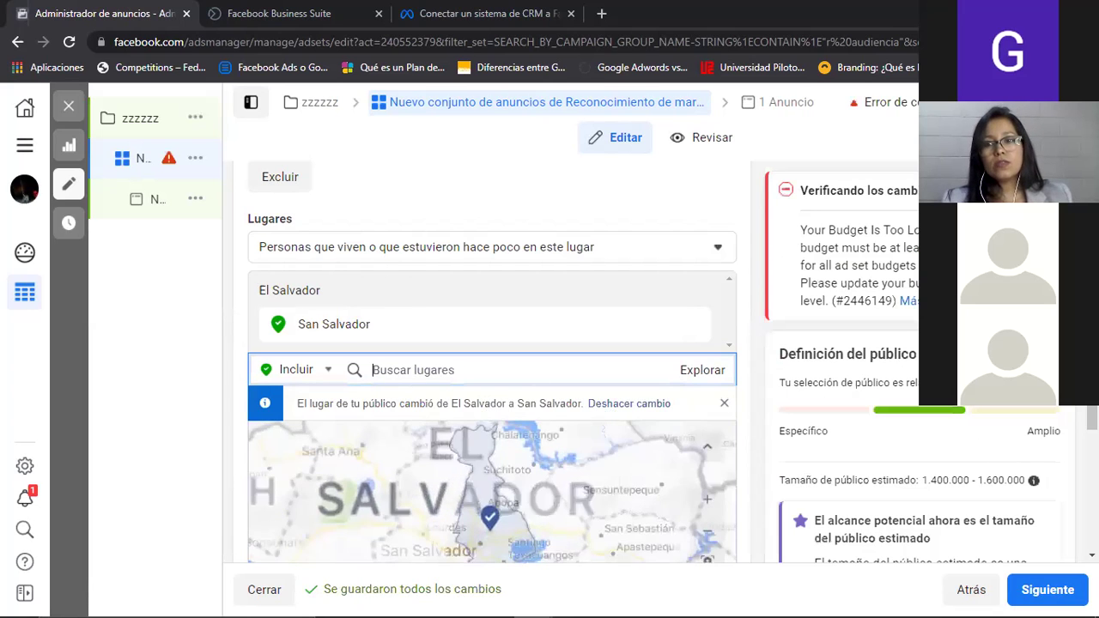
Open the audience age range for editing and review the maximum age choices without changing them
scroll(932, 426, down, 1)
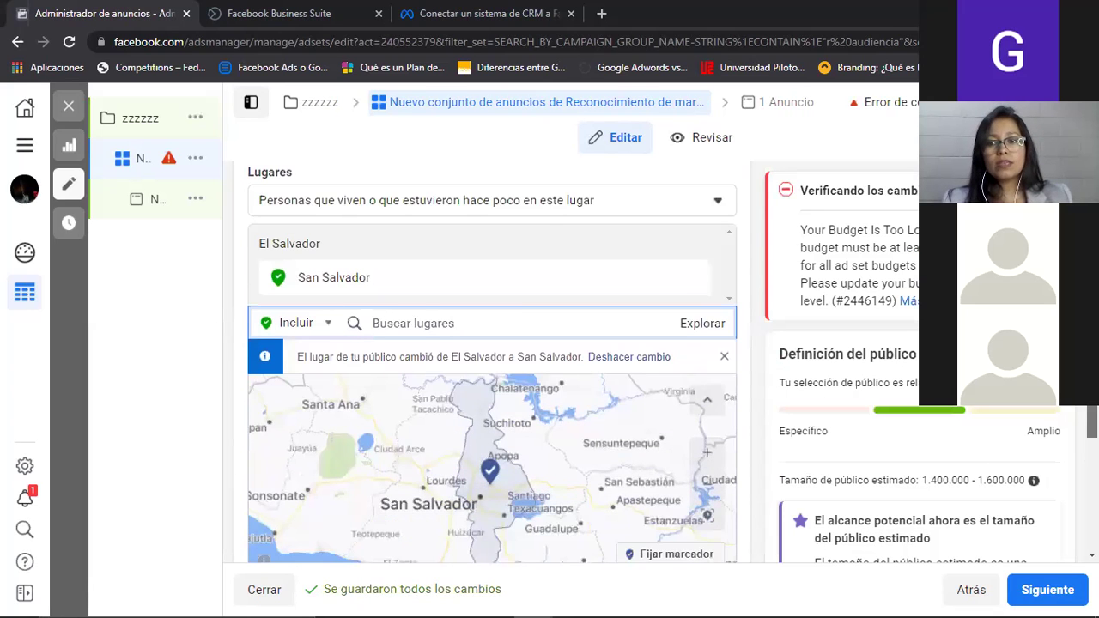
scroll(453, 309, down, 5)
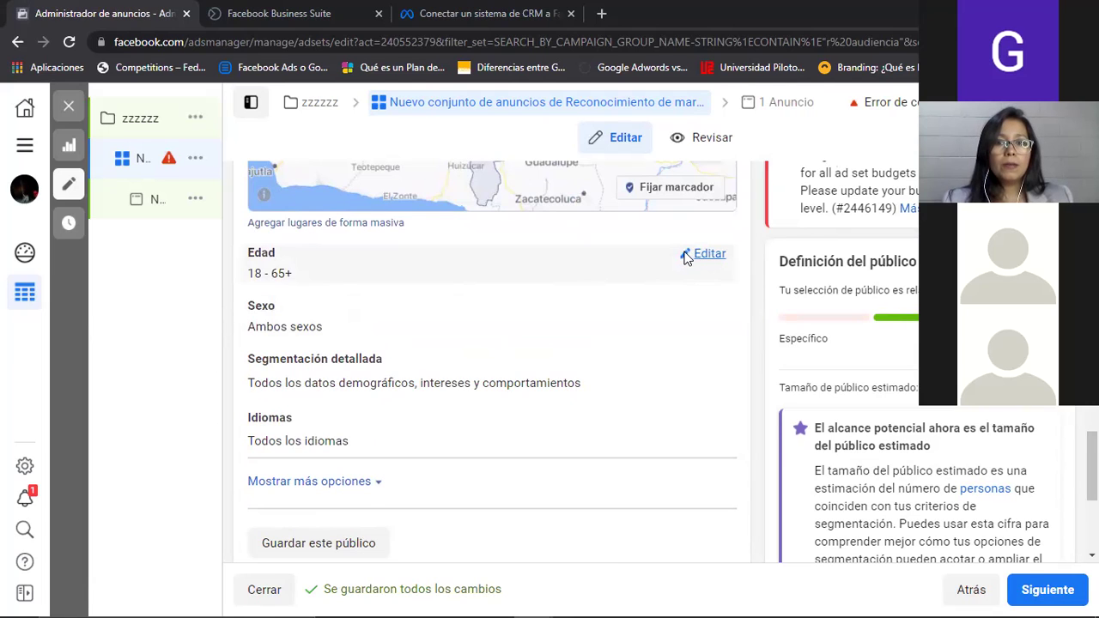
click(706, 254)
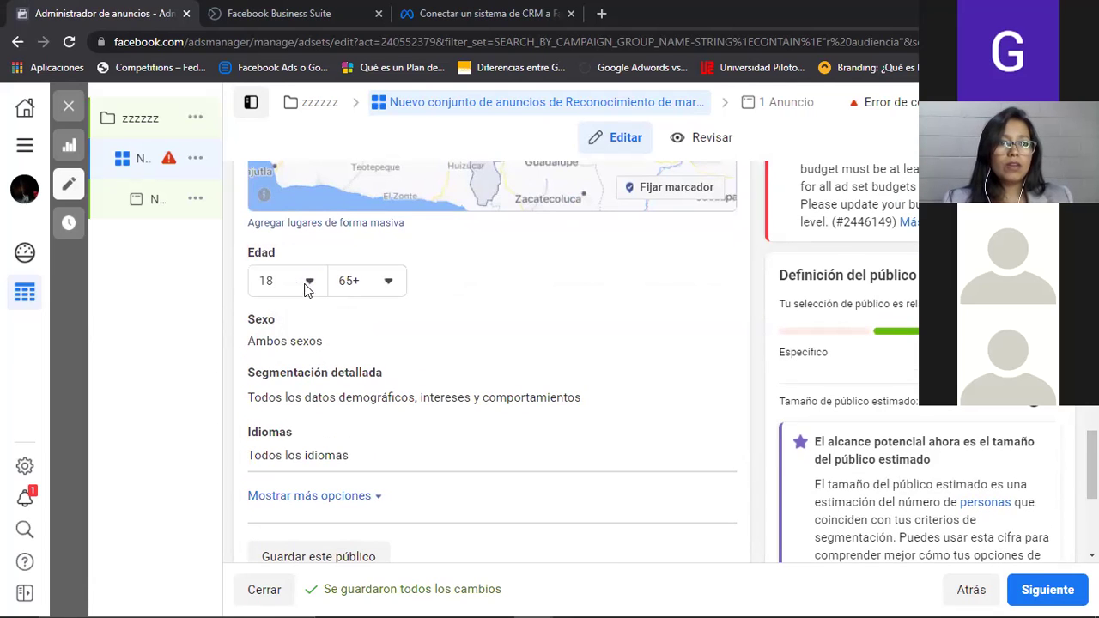
click(389, 285)
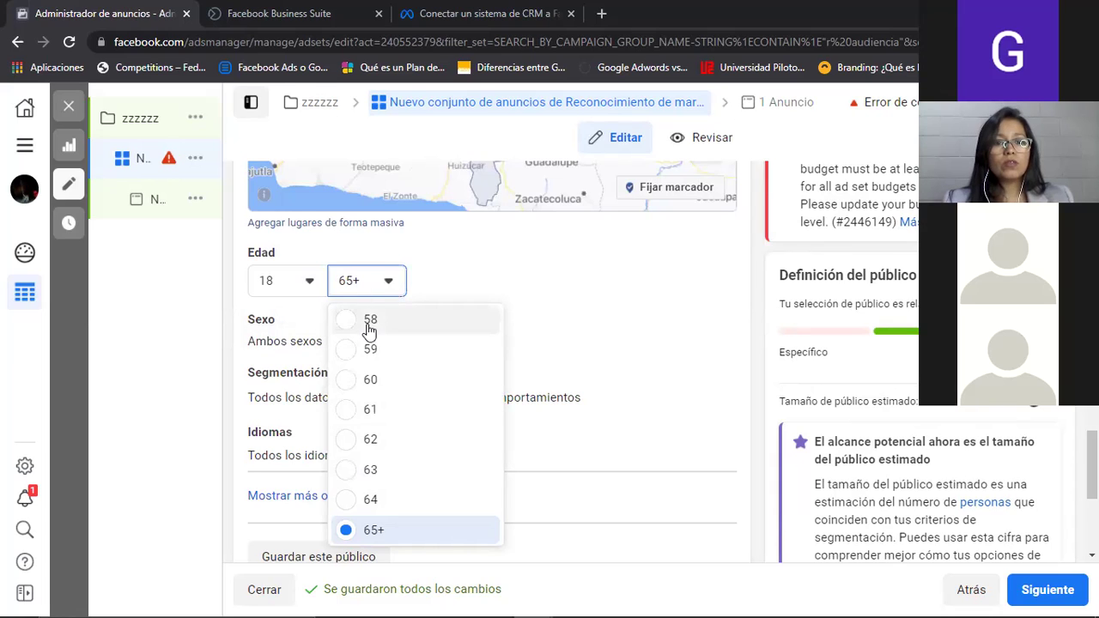
click(544, 256)
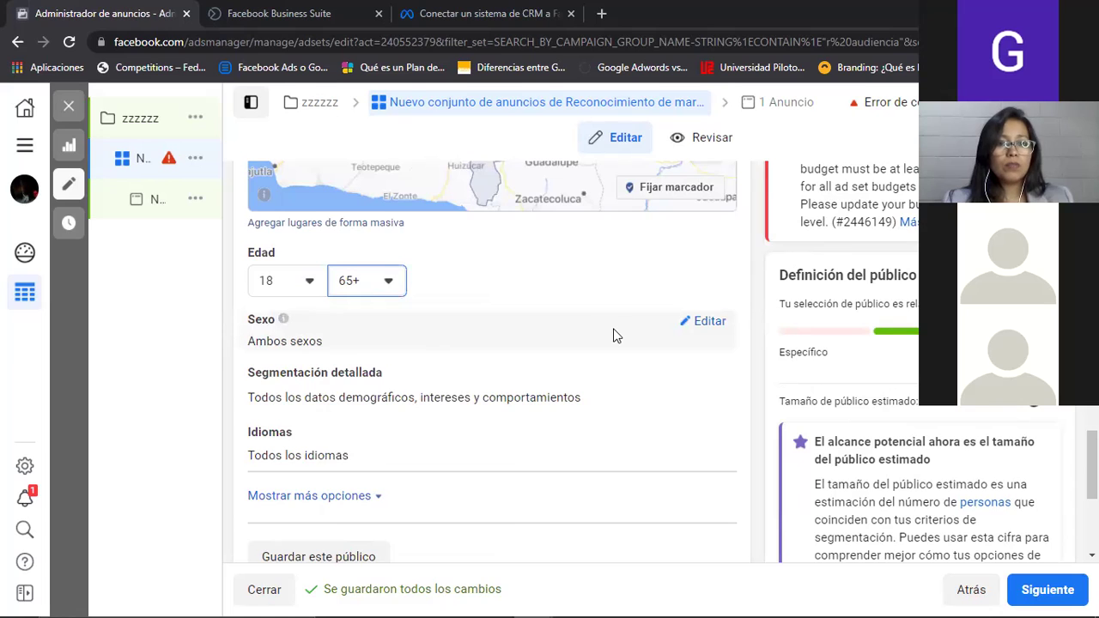
Open the audience gender setting, try Hombres and Mujeres, and set it back to Todos
click(703, 321)
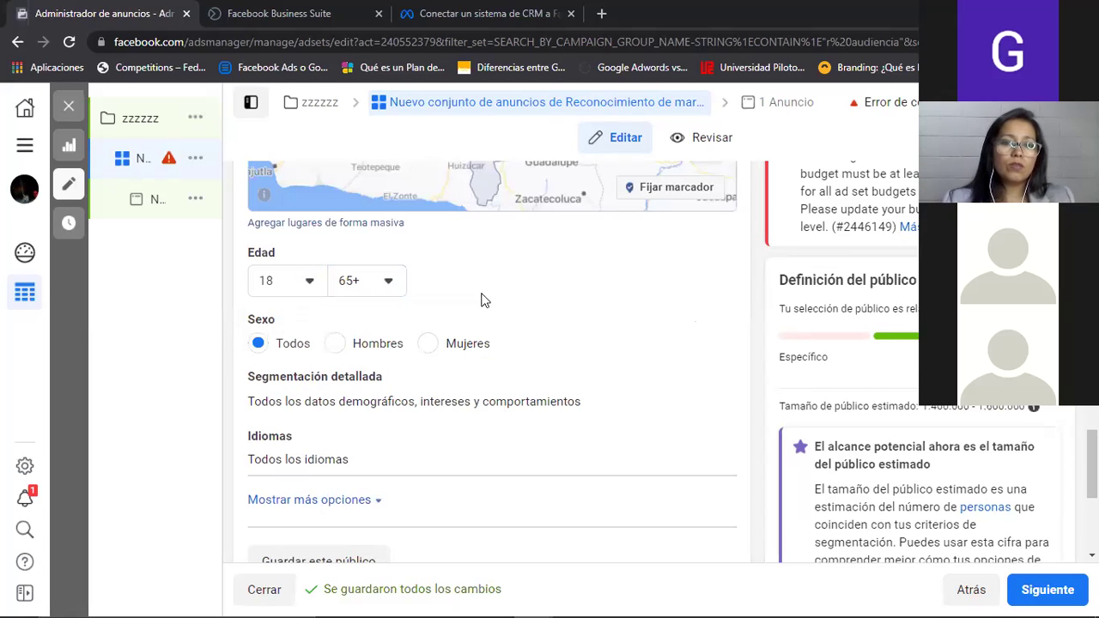
click(336, 345)
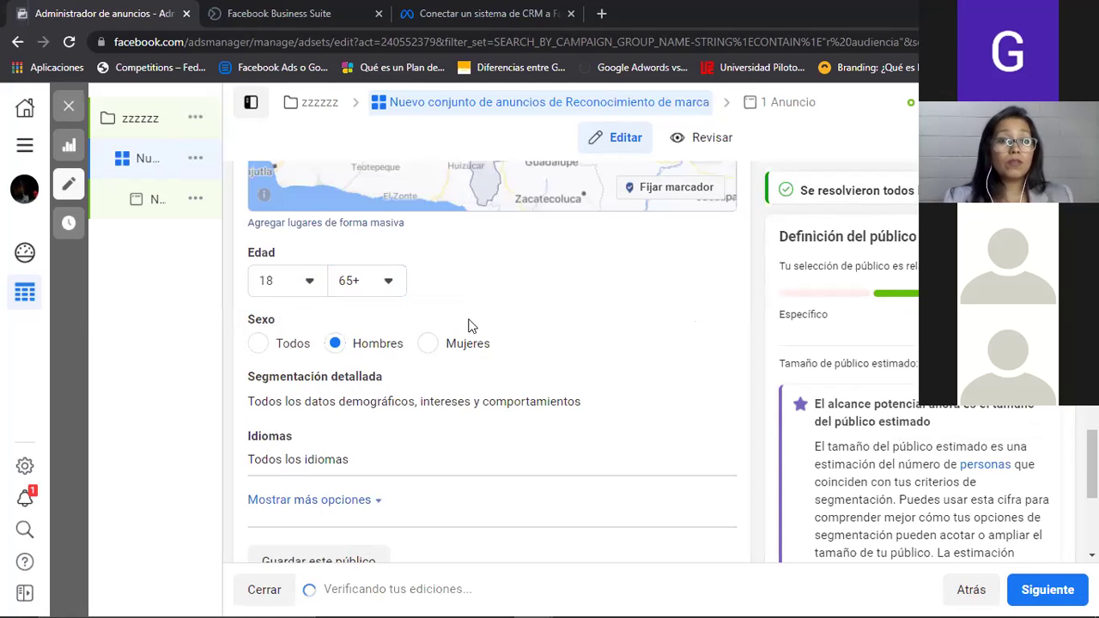
click(429, 343)
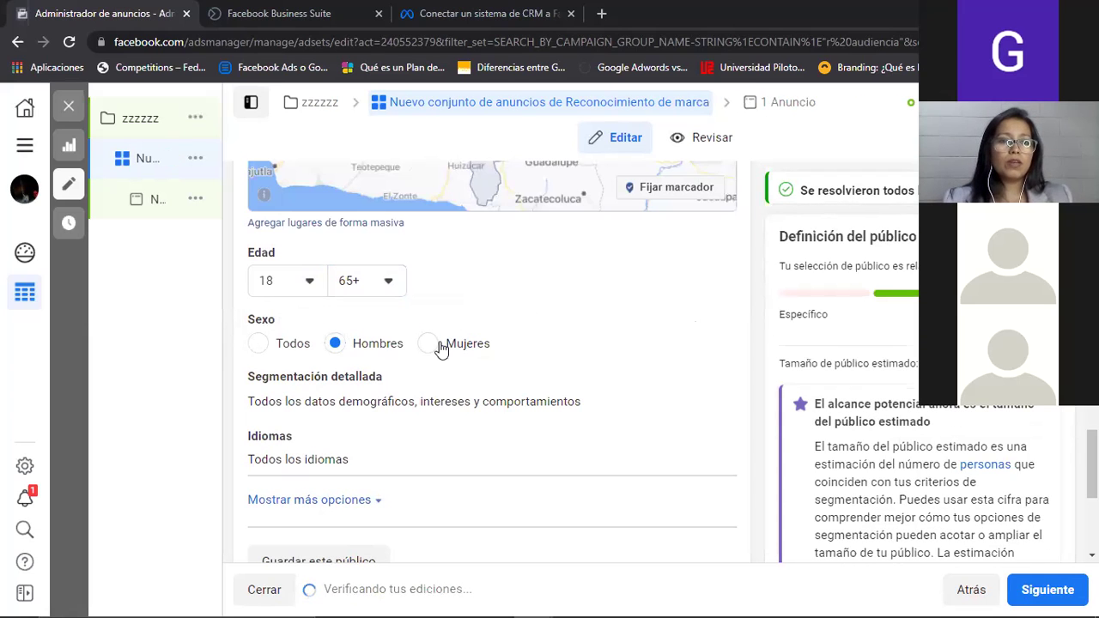
click(257, 344)
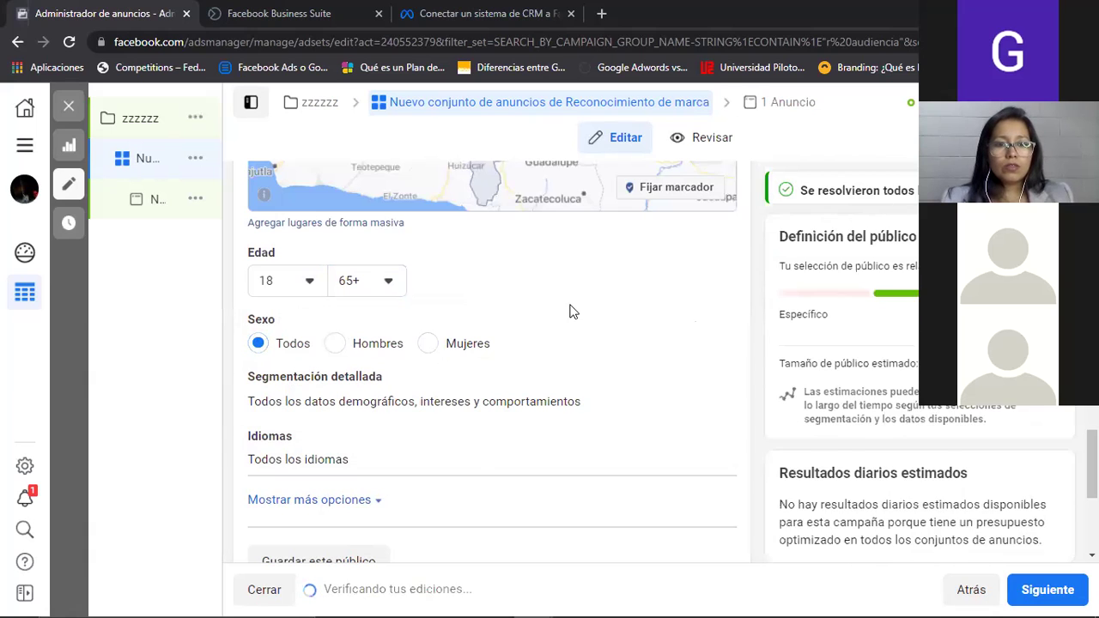
Open the audience languages setting and examine the remaining ad set options, including the Ubicaciones placements, without changing them
click(705, 441)
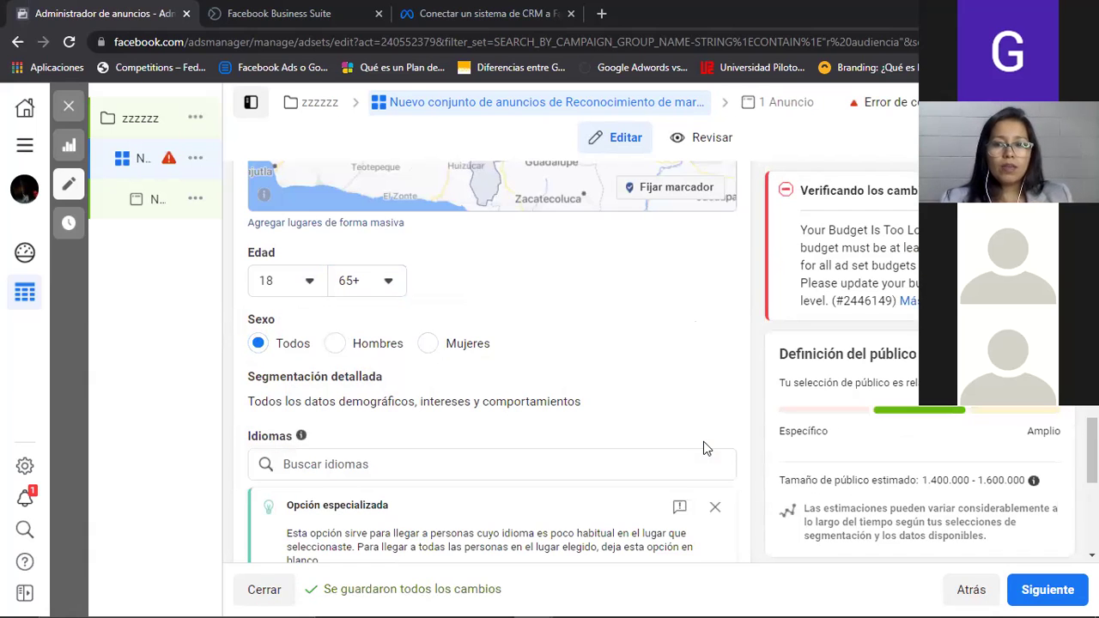
scroll(704, 441, down, 3)
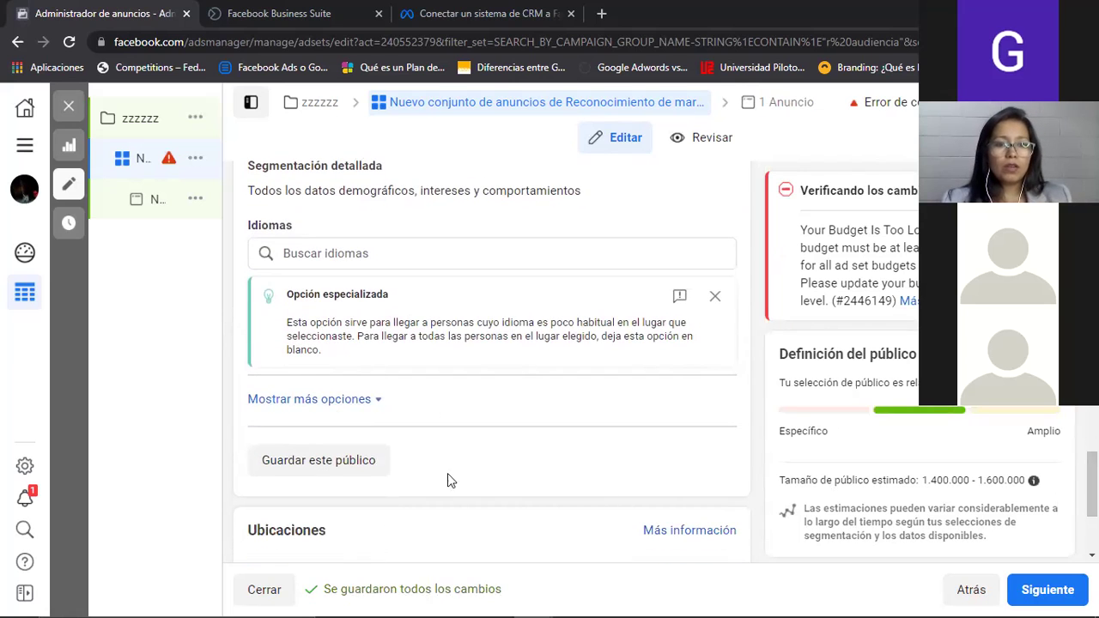
scroll(1091, 481, down, 2)
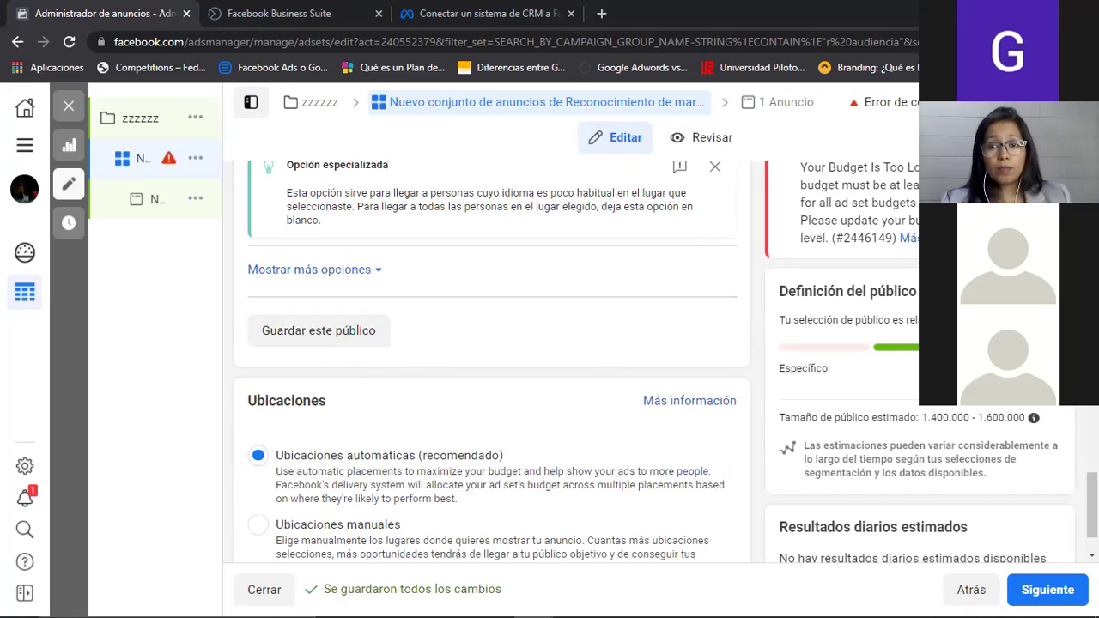
scroll(489, 361, down, 1)
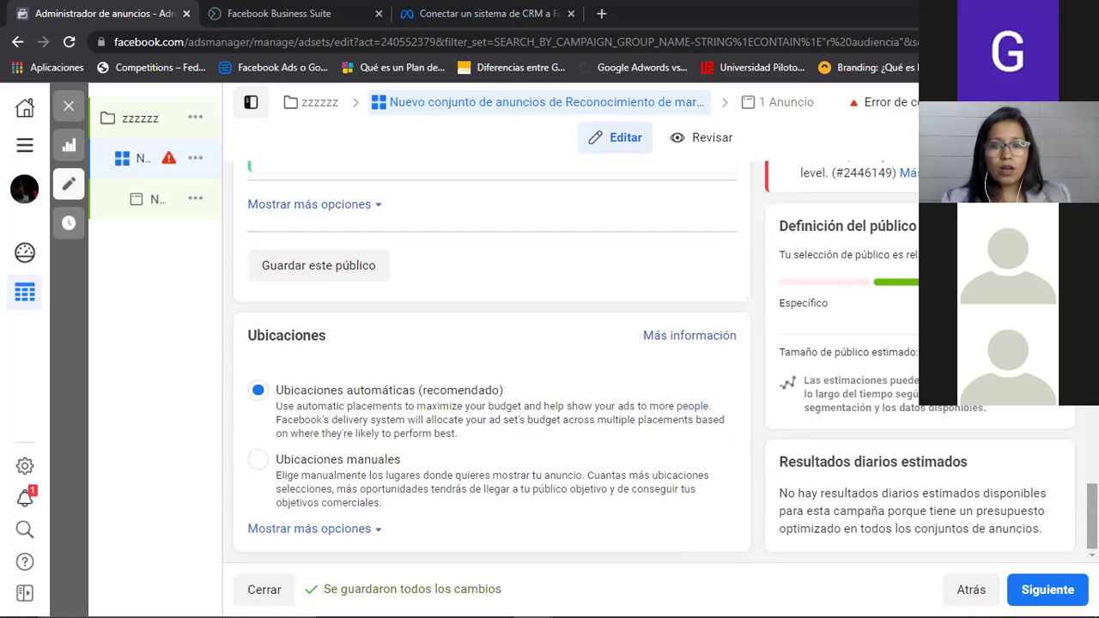
scroll(489, 361, up, 10)
scroll(816, 328, down, 3)
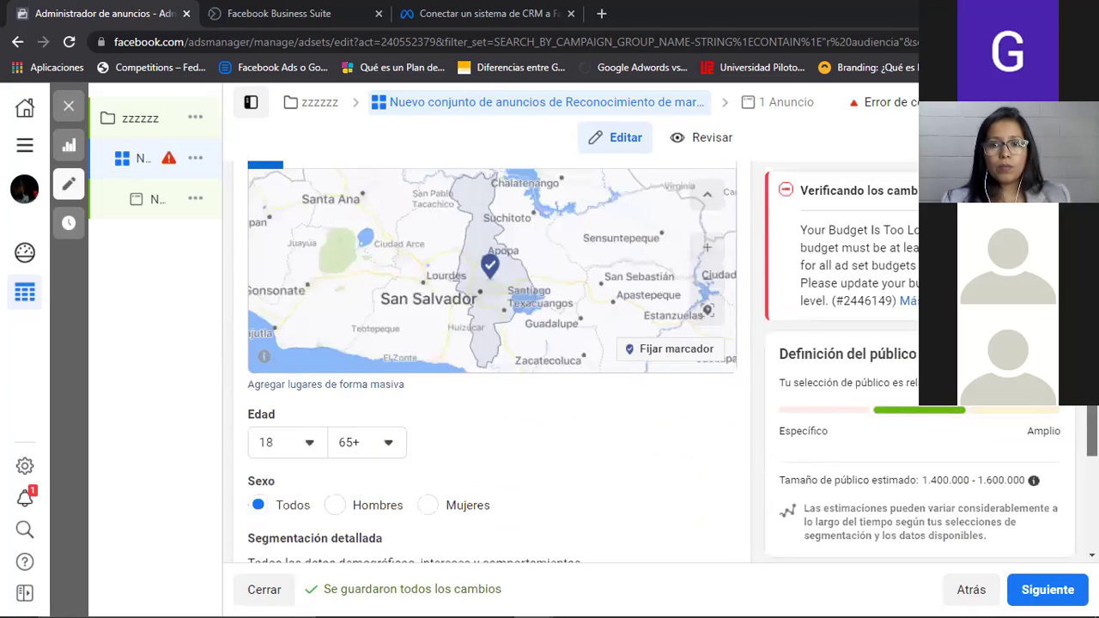
scroll(1091, 429, up, 10)
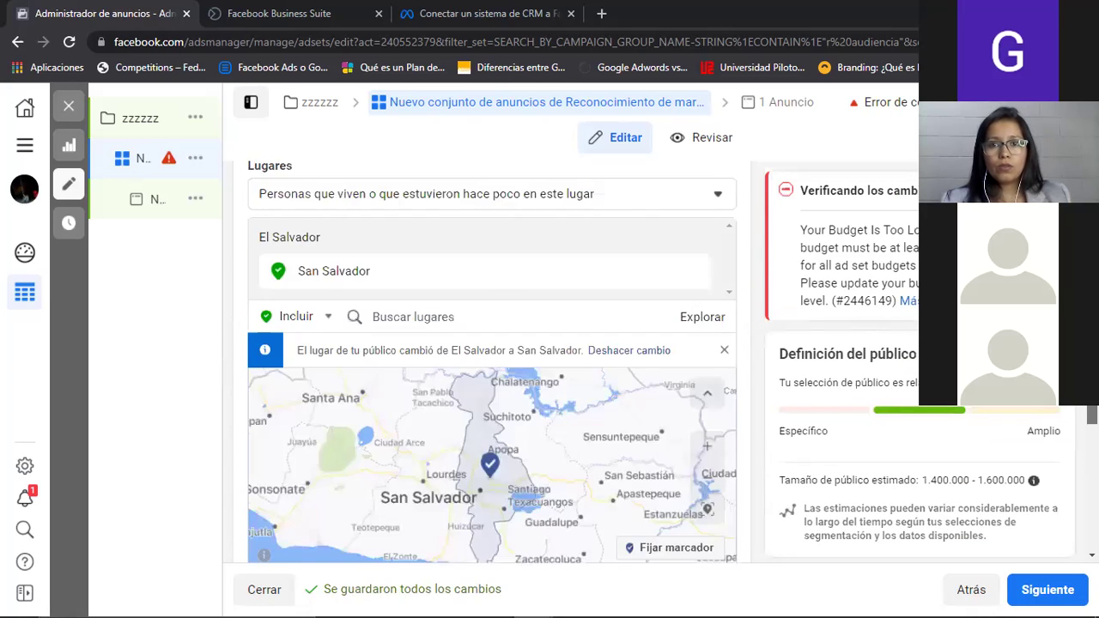
Open the campaign's ad for editing and review the available Facebook pages, keeping Villa Arcense
click(752, 103)
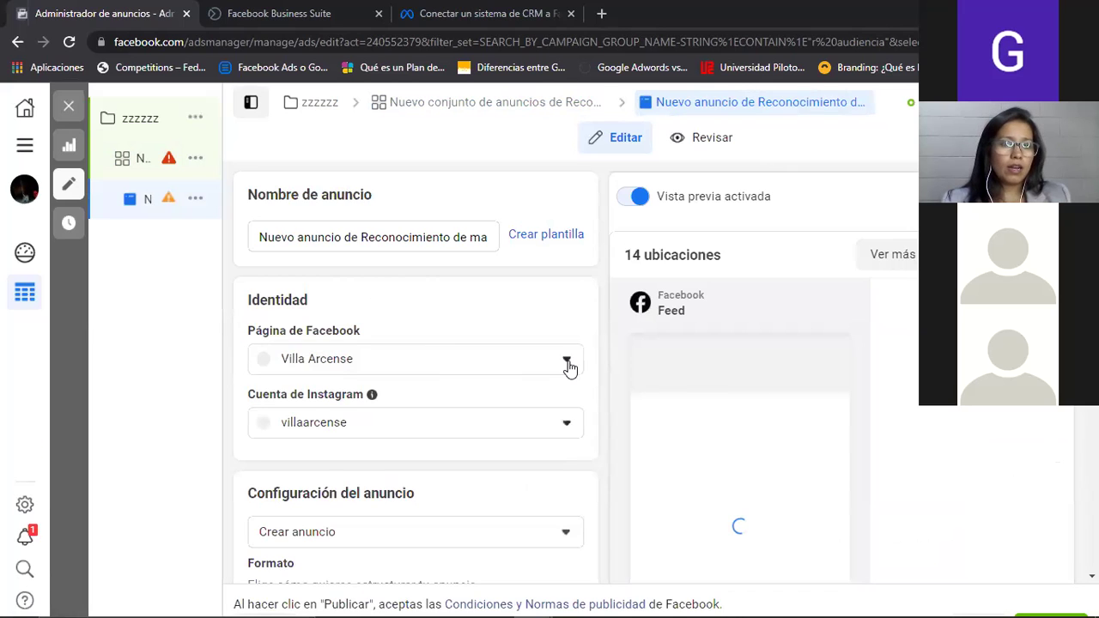
click(569, 365)
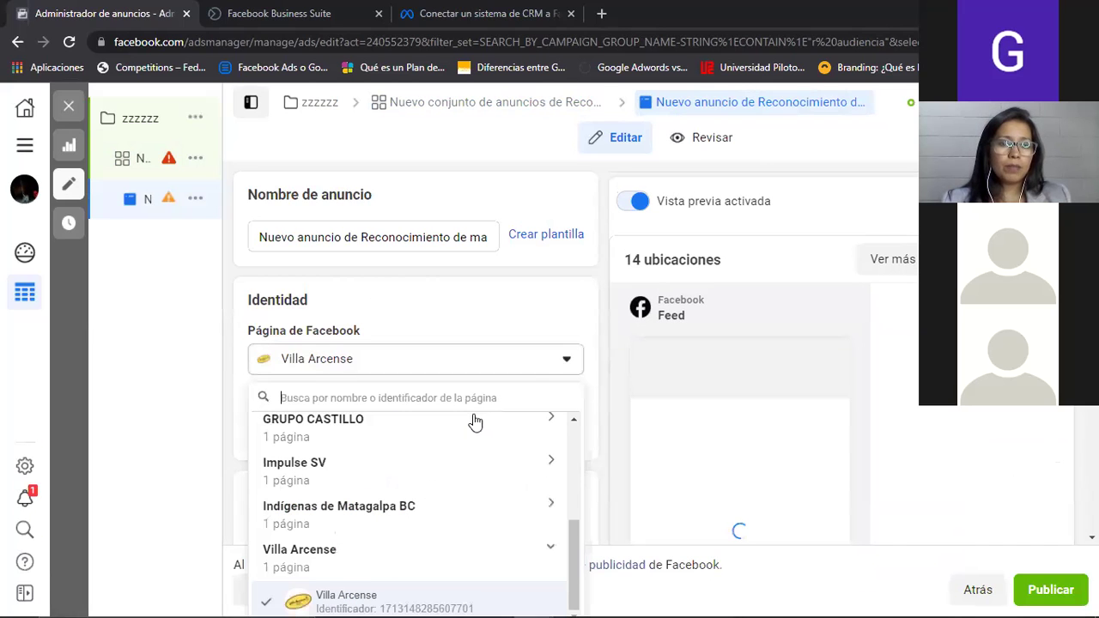
key(Escape)
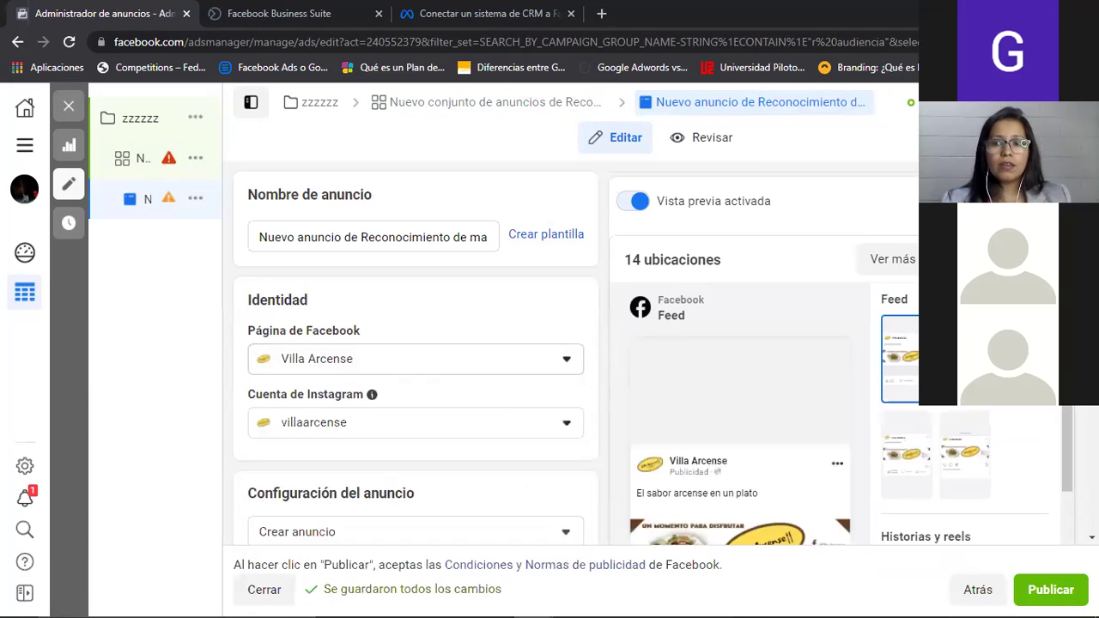
Dismiss the recommendations and examine the ad's format, multimedia content, languages and tracking settings
scroll(414, 354, down, 4)
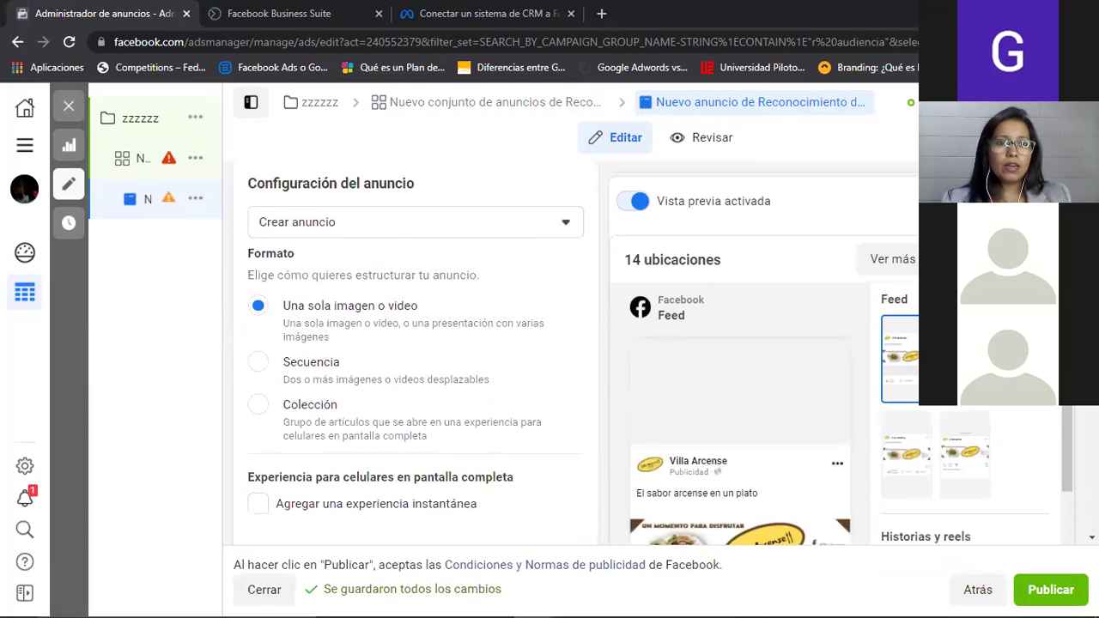
scroll(348, 496, down, 1)
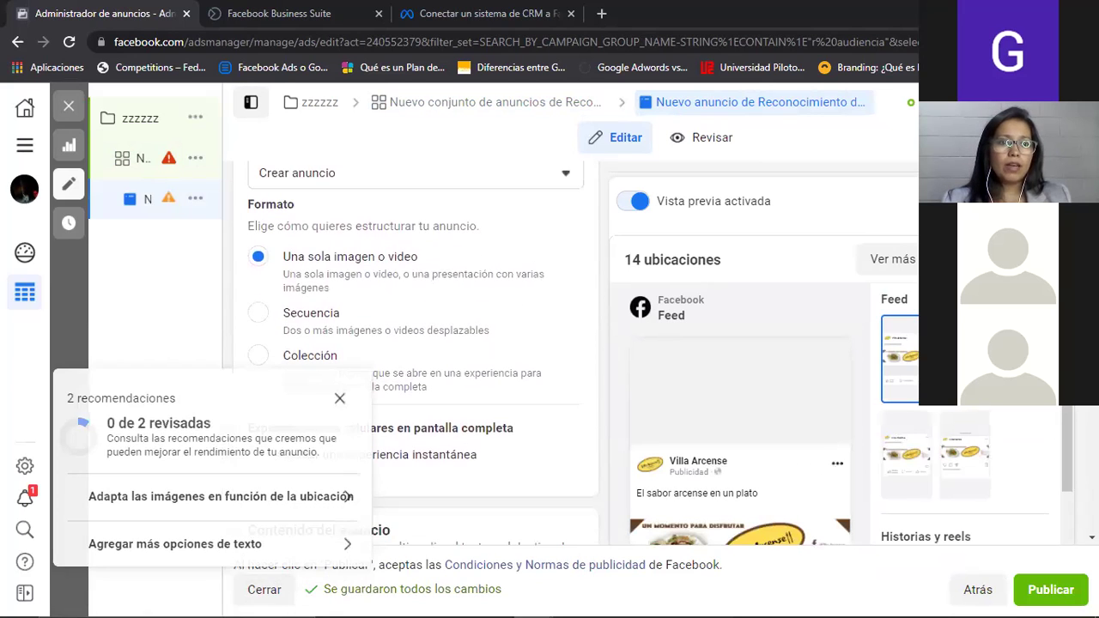
scroll(383, 376, down, 1)
click(340, 396)
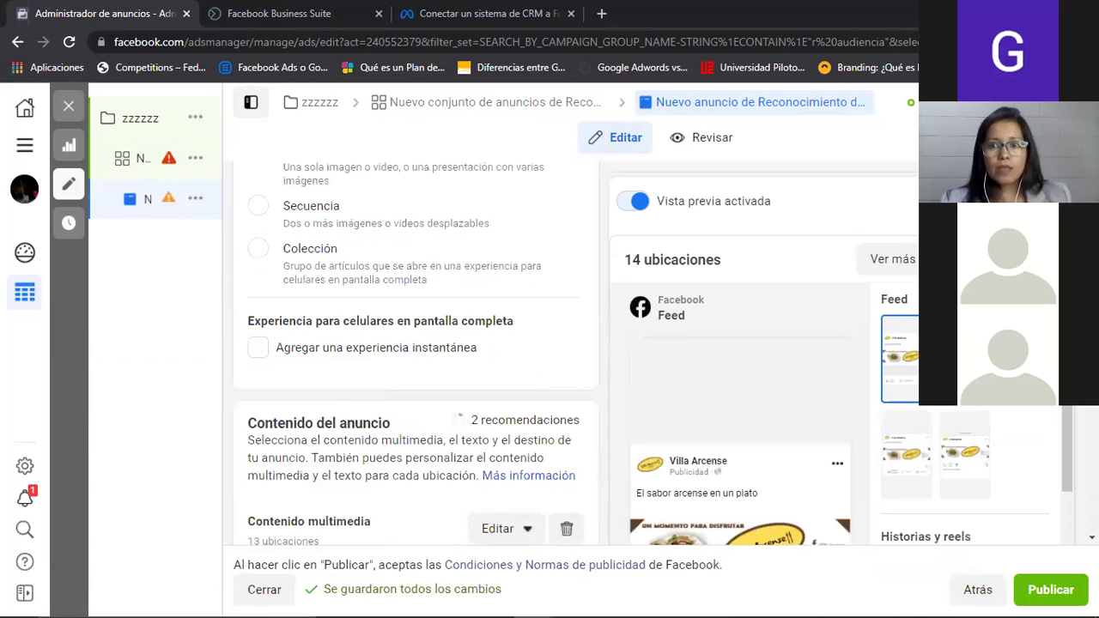
scroll(415, 353, down, 1)
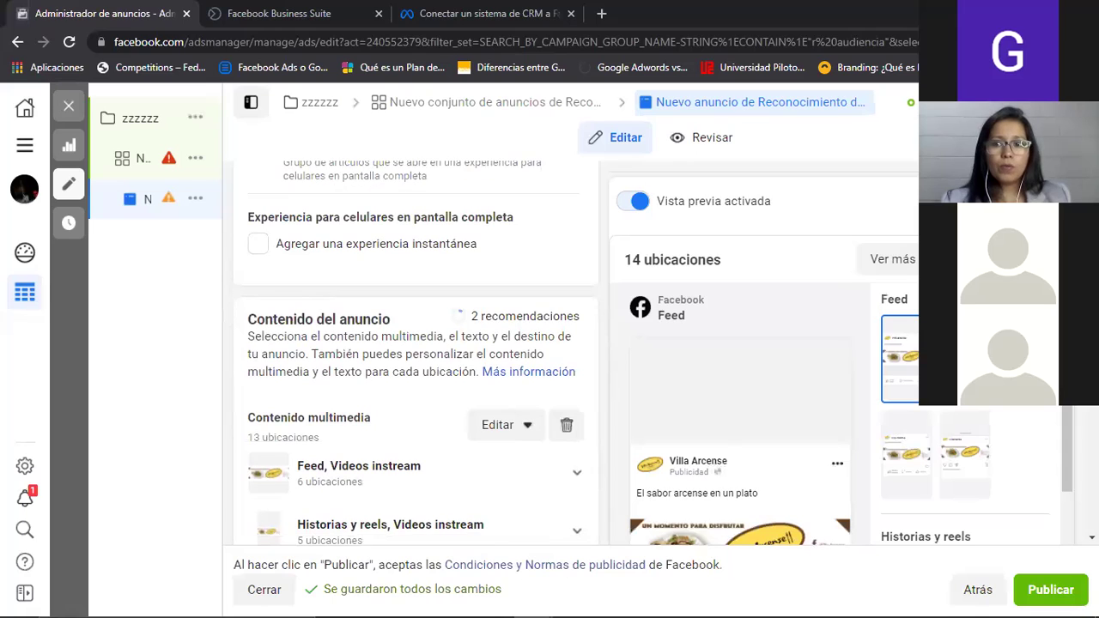
scroll(970, 430, down, 1)
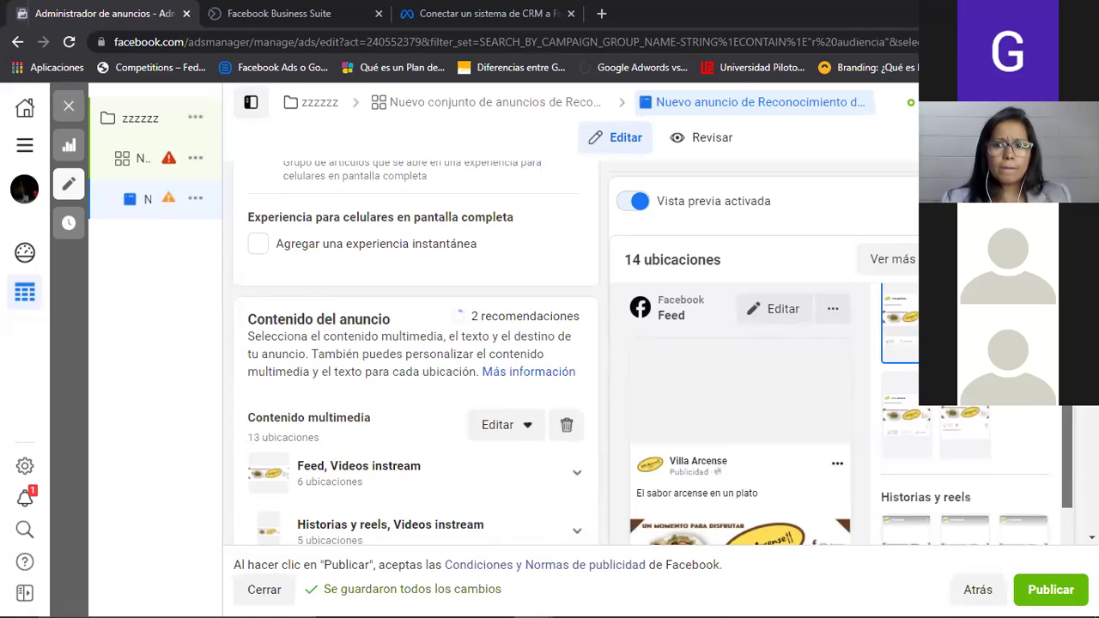
scroll(416, 353, down, 3)
scroll(416, 353, down, 3)
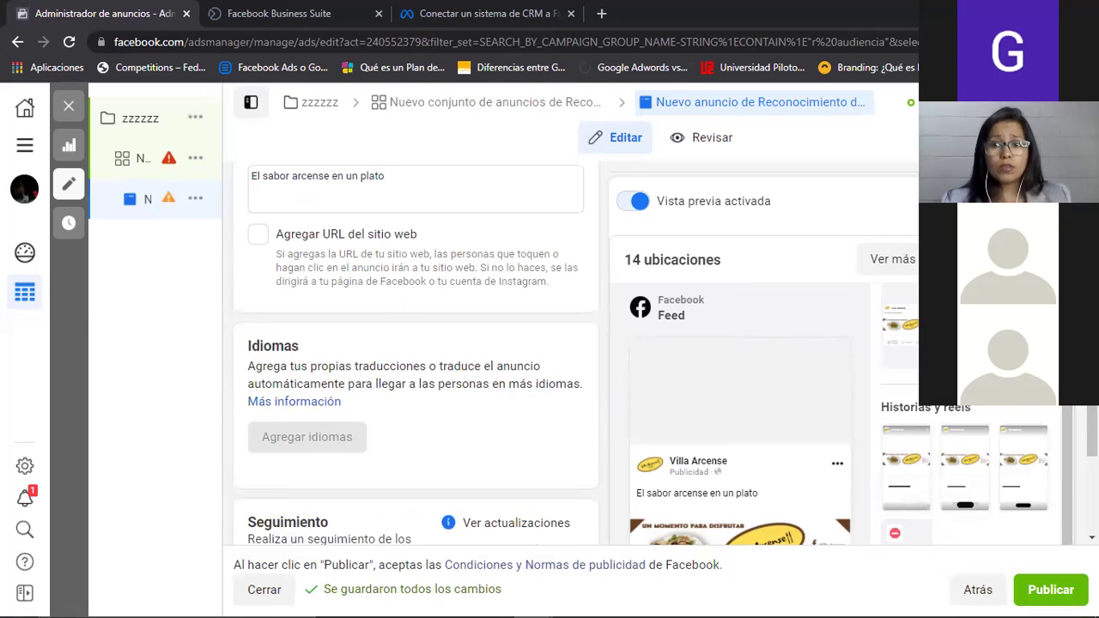
scroll(416, 353, down, 3)
scroll(416, 352, down, 2)
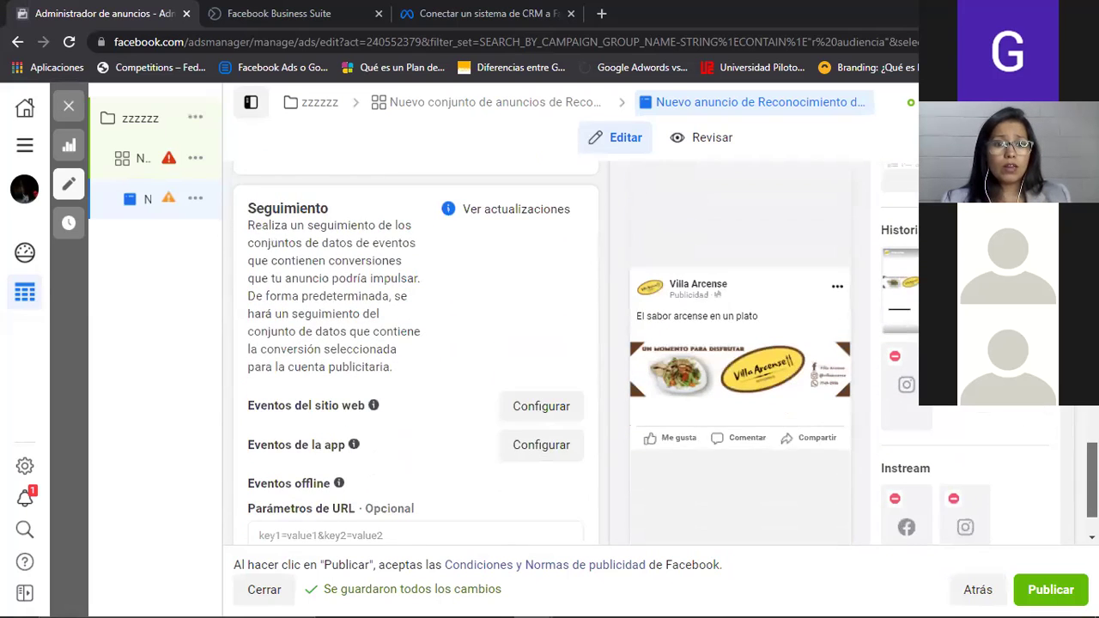
scroll(869, 240, down, 1)
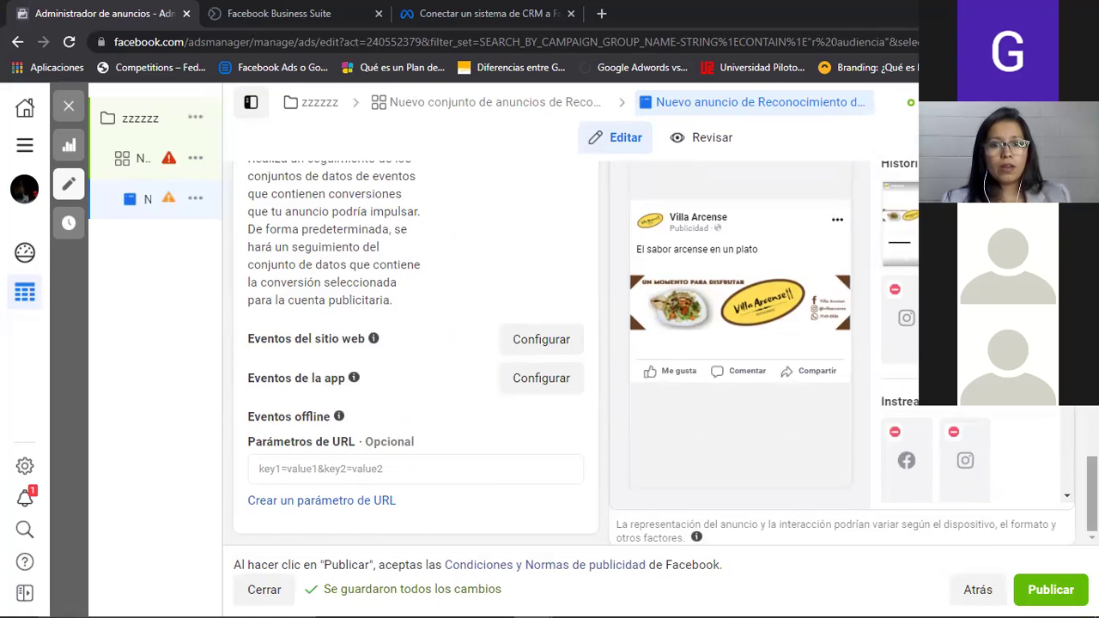
scroll(629, 310, up, 7)
scroll(416, 343, up, 5)
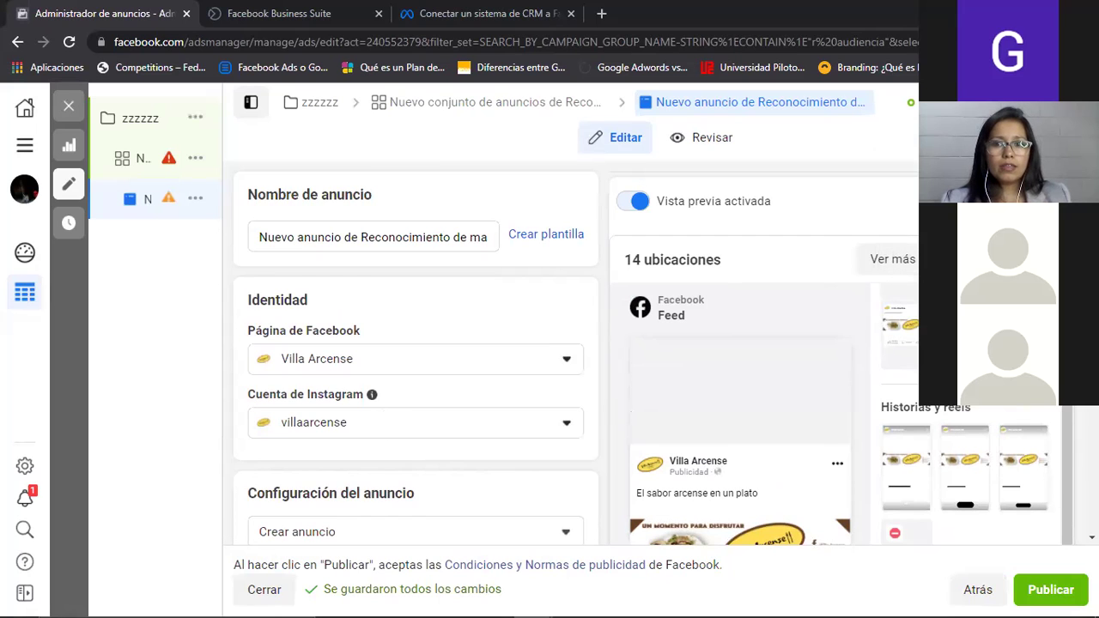
Replace the ad's primary text with "Venta cursos" and check it in the feed preview
scroll(416, 360, down, 4)
scroll(415, 352, down, 1)
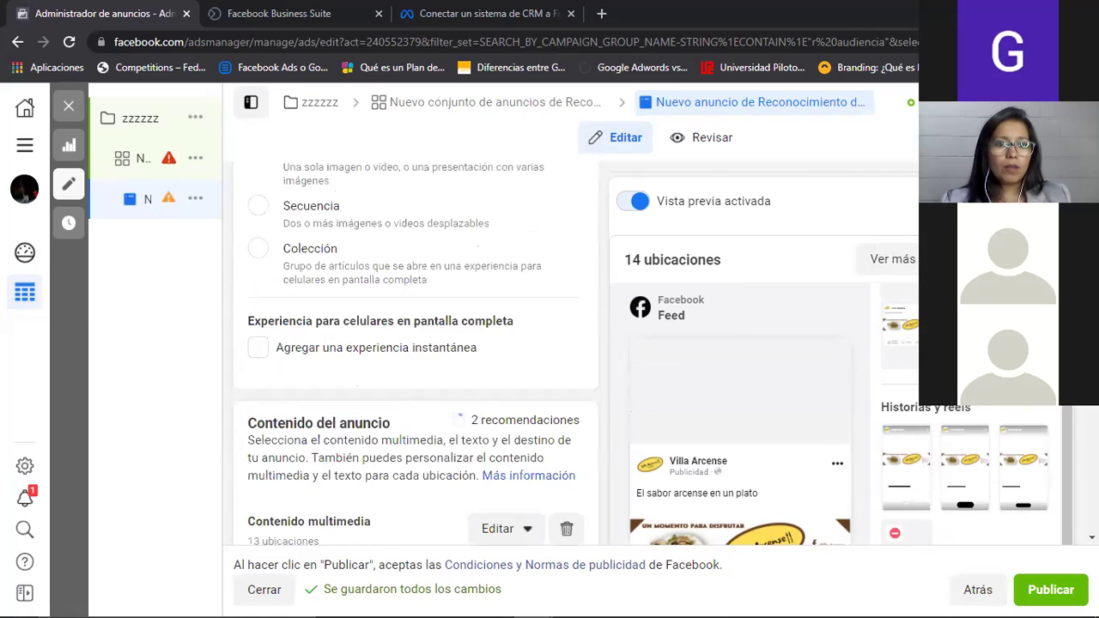
scroll(423, 311, down, 3)
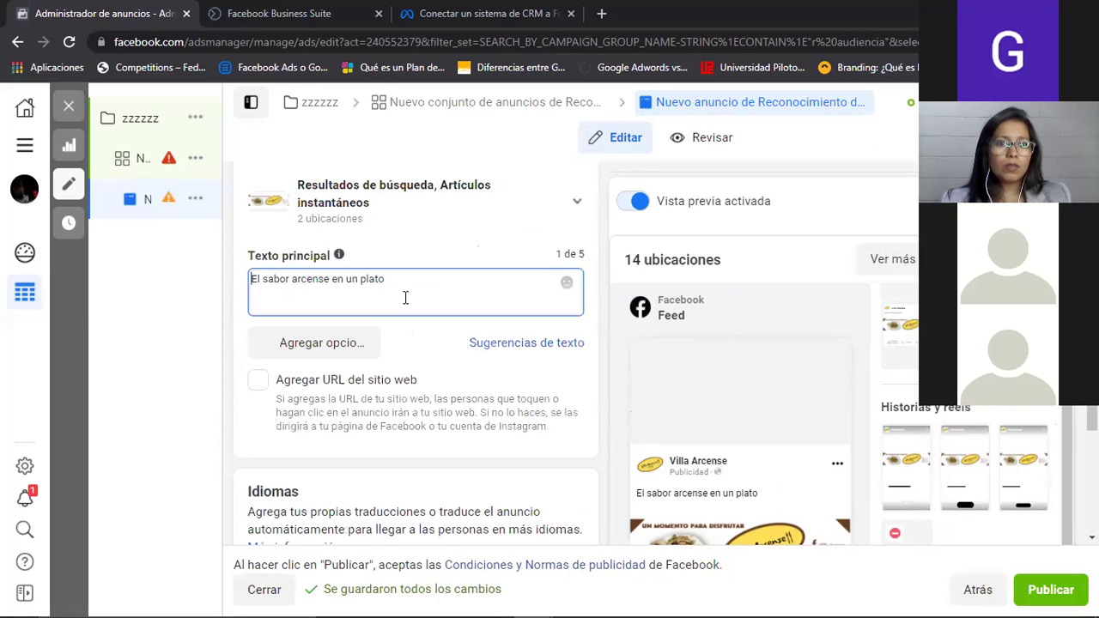
text(Venta cursos)
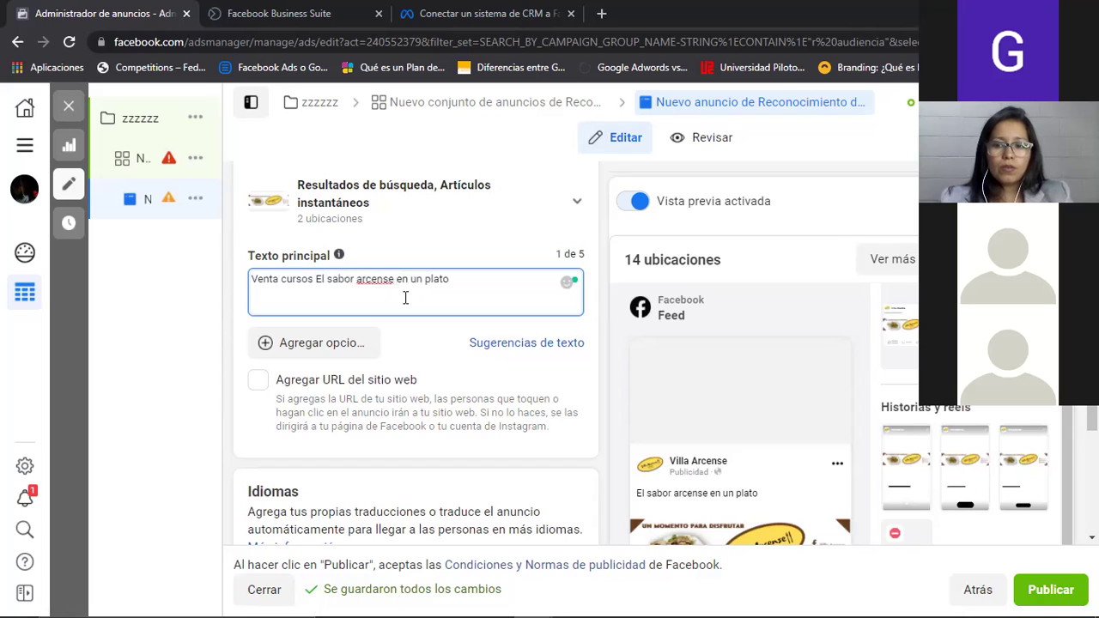
key(Delete)
key(Delete)
key(Delete)
key(Delete)
key(Delete)
key(Delete)
key(Delete)
key(Delete)
key(Delete)
key(Delete)
key(Delete)
key(Delete)
key(Delete)
key(Delete)
key(Delete)
key(Delete)
key(Delete)
key(Delete)
key(Delete)
key(Delete)
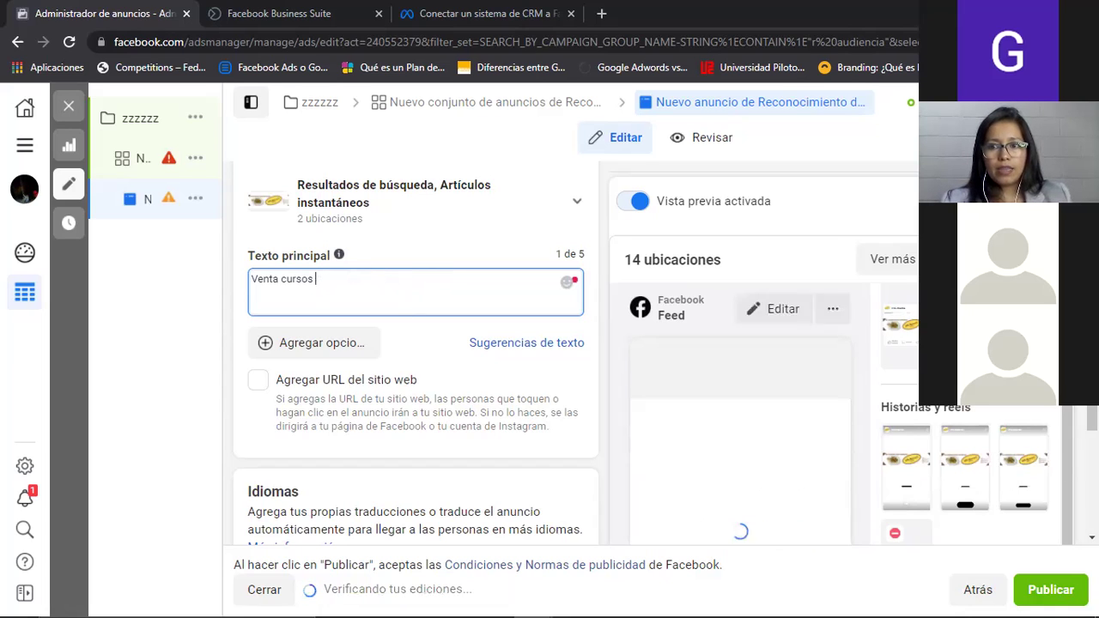
scroll(416, 386, down, 2)
scroll(1070, 479, down, 1)
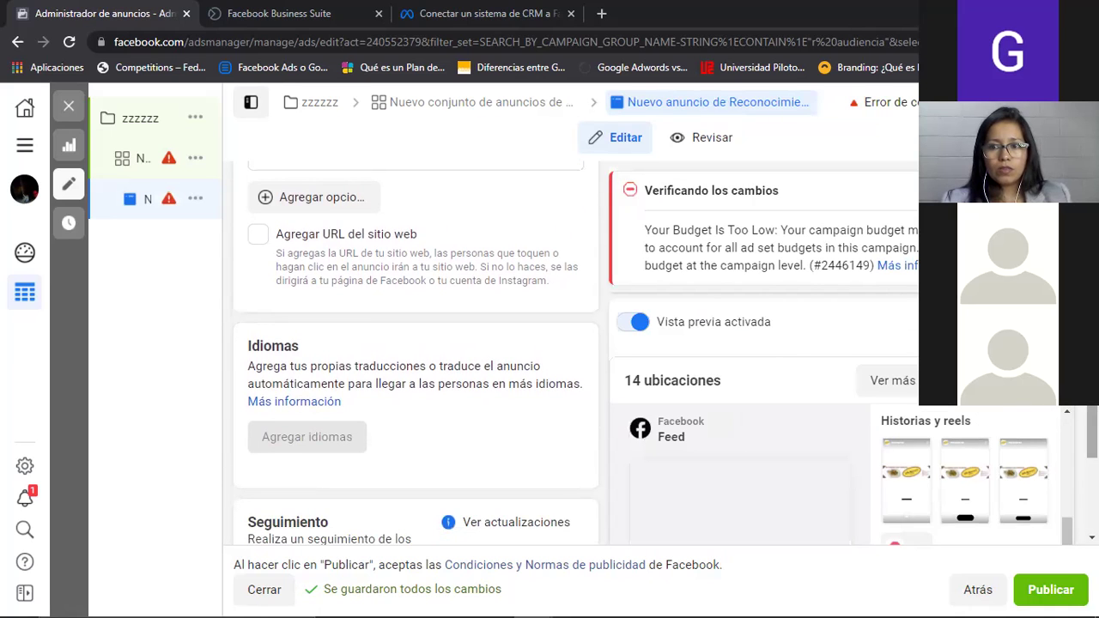
scroll(628, 492, down, 4)
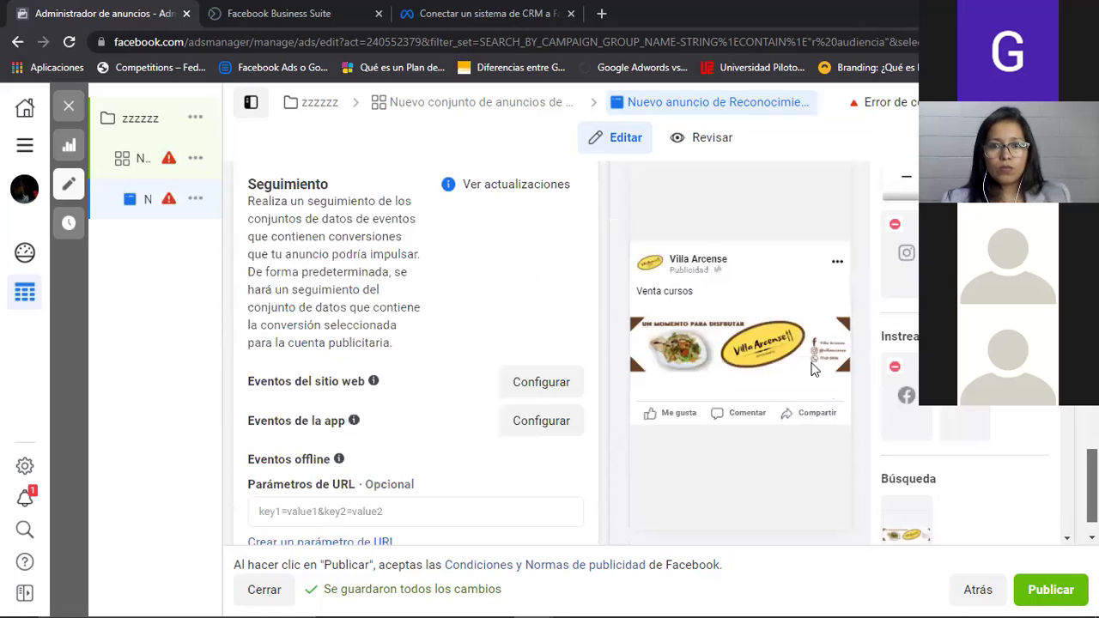
scroll(814, 370, down, 1)
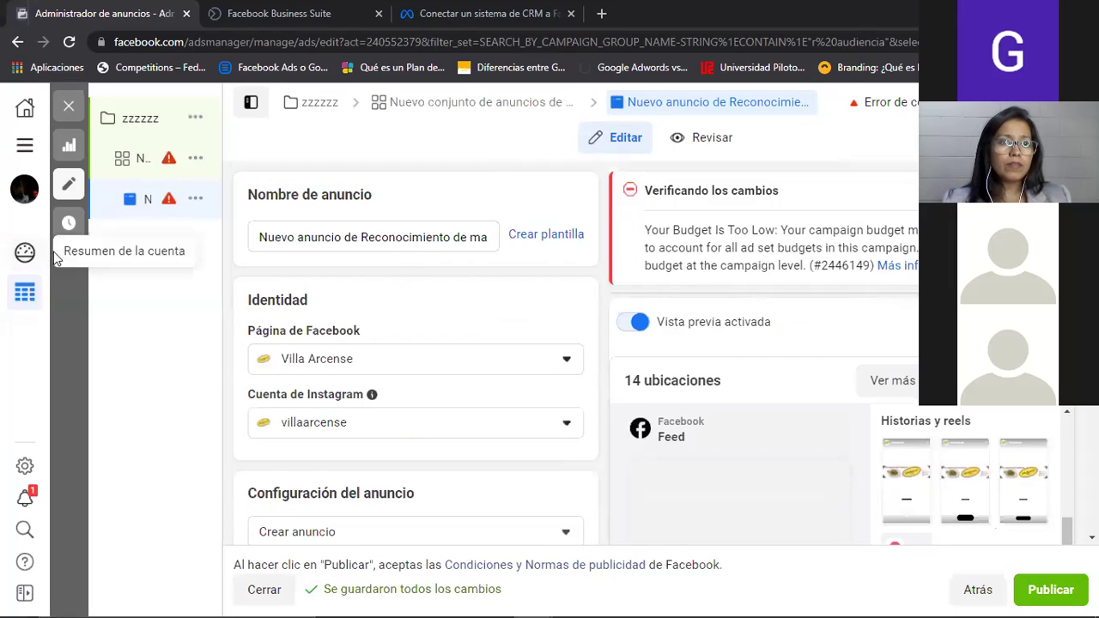
View the account summary, return to the ads table and review its column presets without choosing another one
click(23, 255)
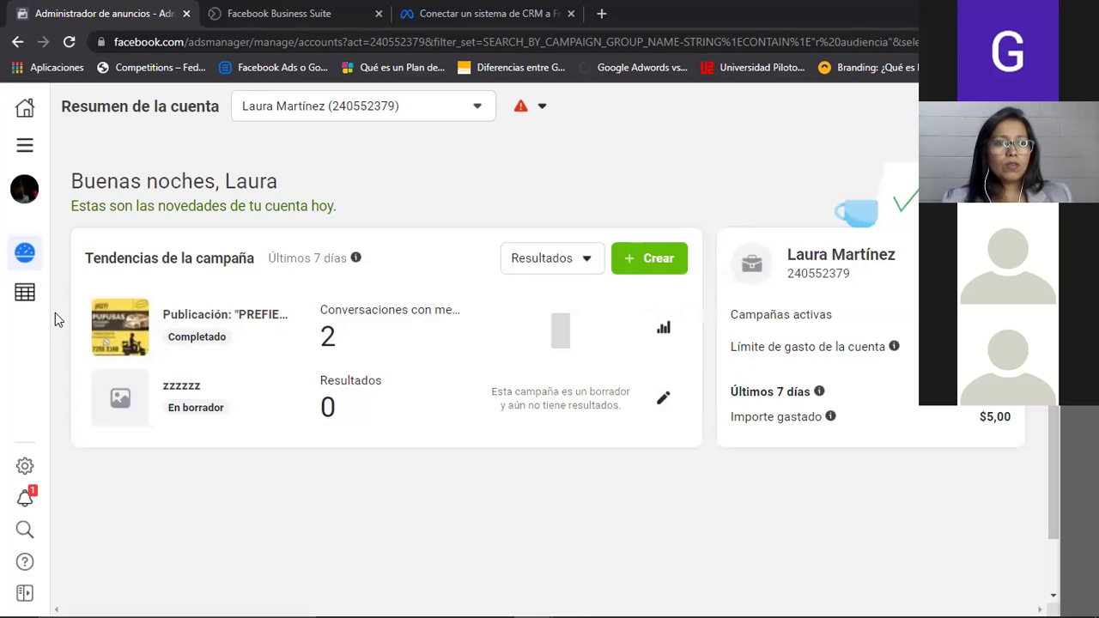
click(26, 293)
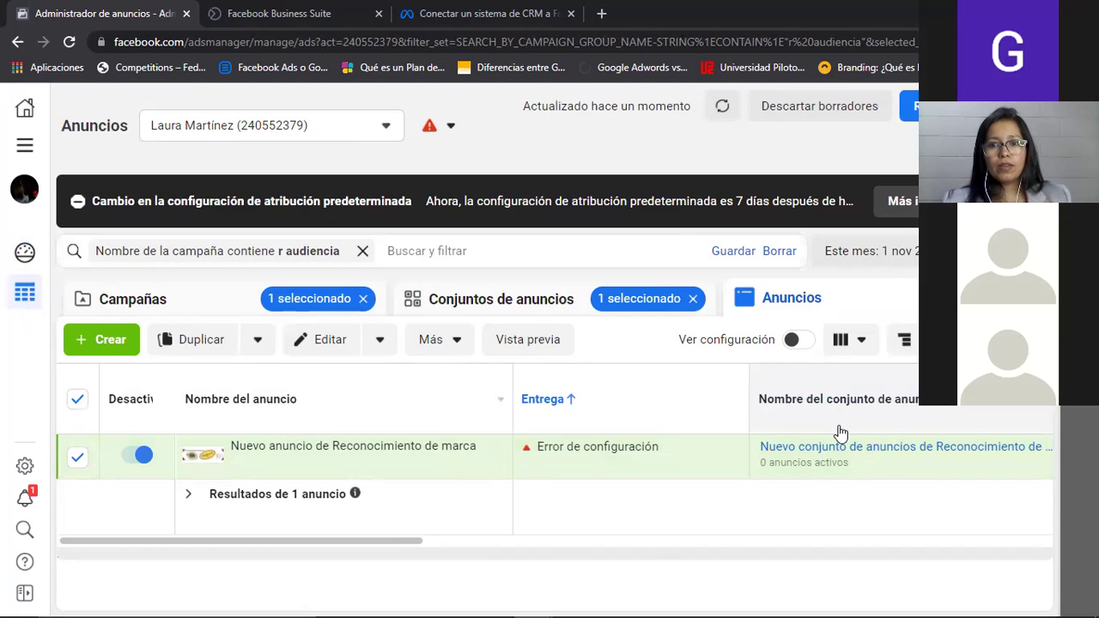
click(863, 343)
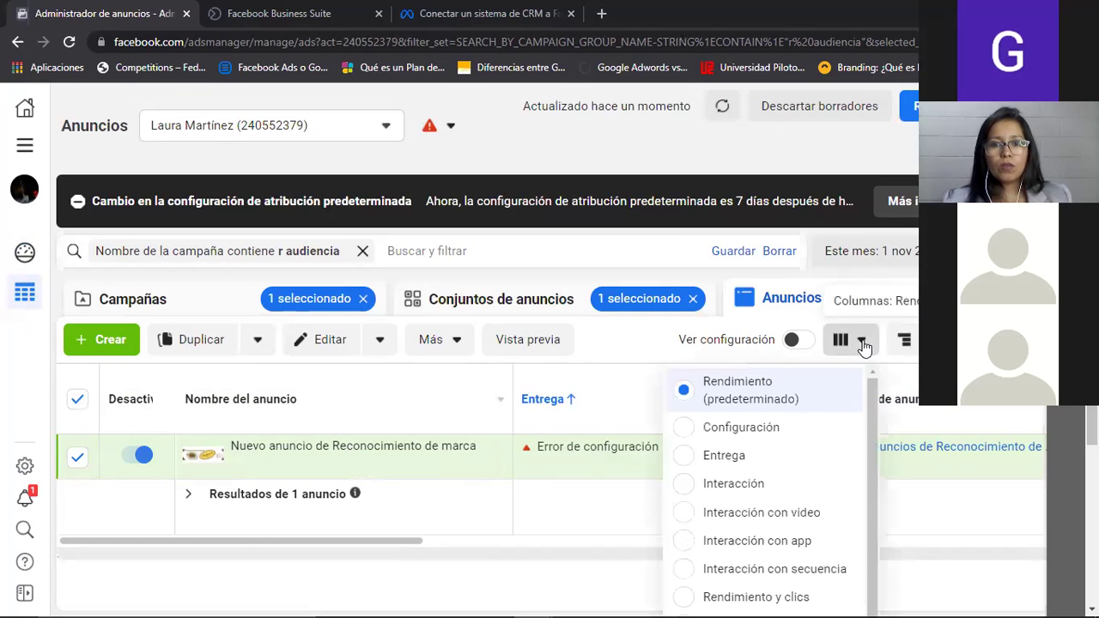
click(982, 409)
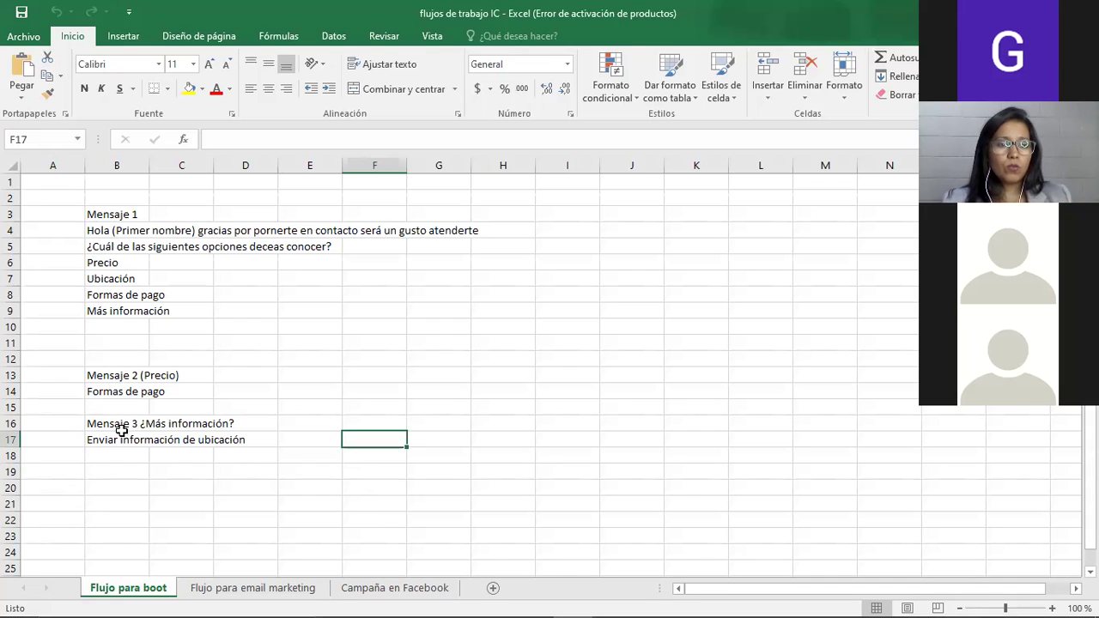
In the Excel workbook flujos de trabajo IC, go through the bot messages on the Flujo para boot sheet
click(105, 215)
key(Down)
key(Down)
key(Down)
key(Down)
key(Down)
key(Down)
key(Down)
key(Down)
key(Down)
key(Down)
key(Down)
key(Down)
key(Down)
key(Down)
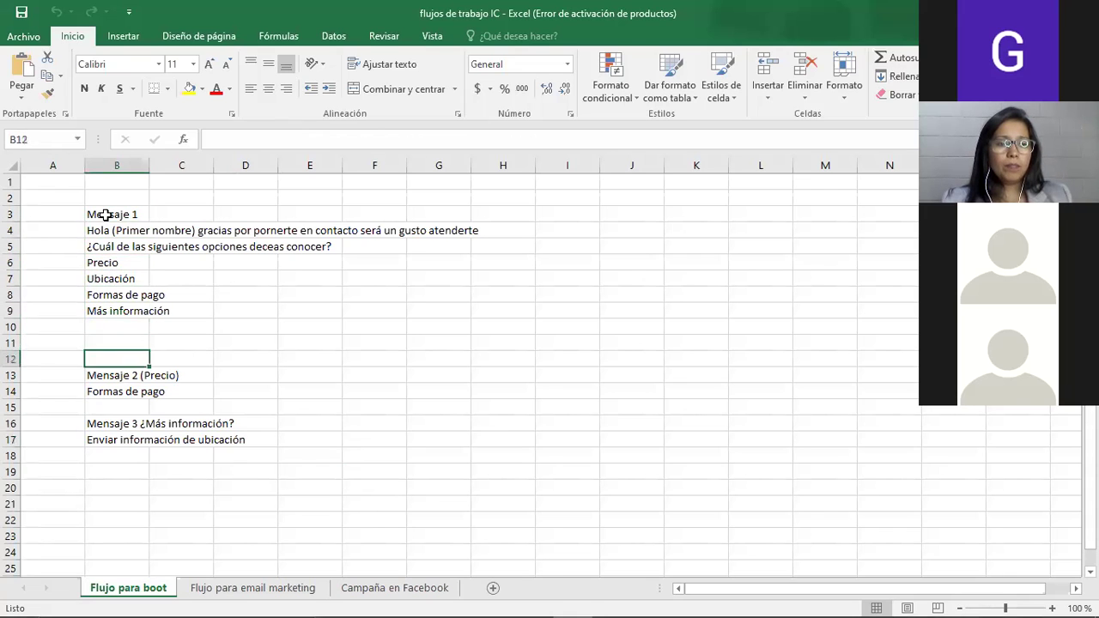
key(Up)
key(Up)
key(Up)
key(Up)
key(Up)
key(Up)
key(Up)
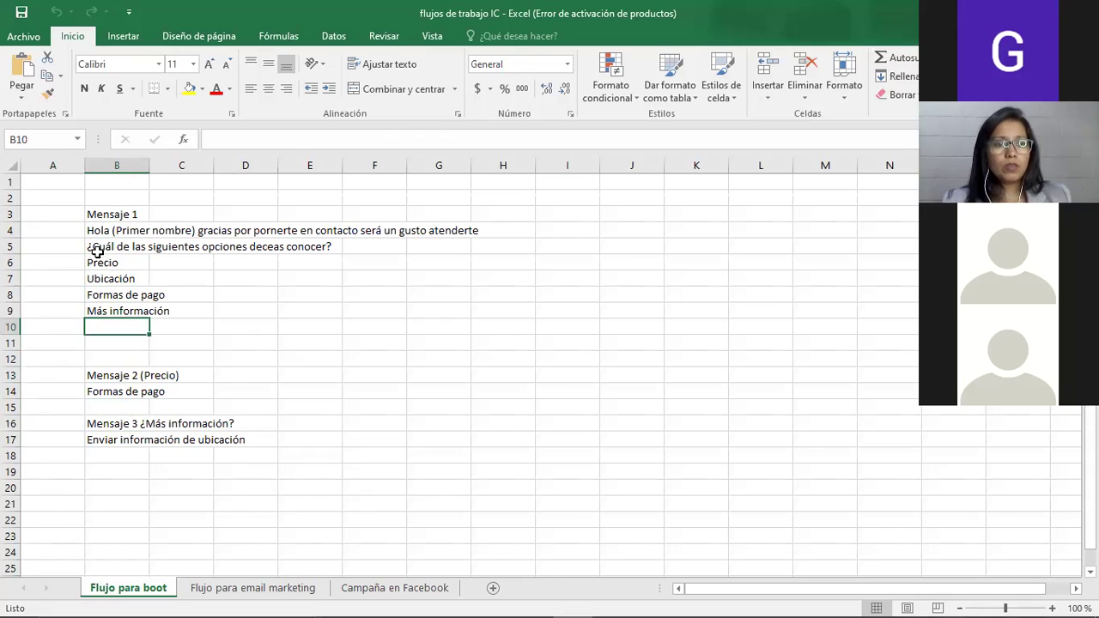
Open the Campaña en Facebook sheet and go through the campaign planning fields from Nombre de campaña to Imagen
click(364, 593)
click(142, 215)
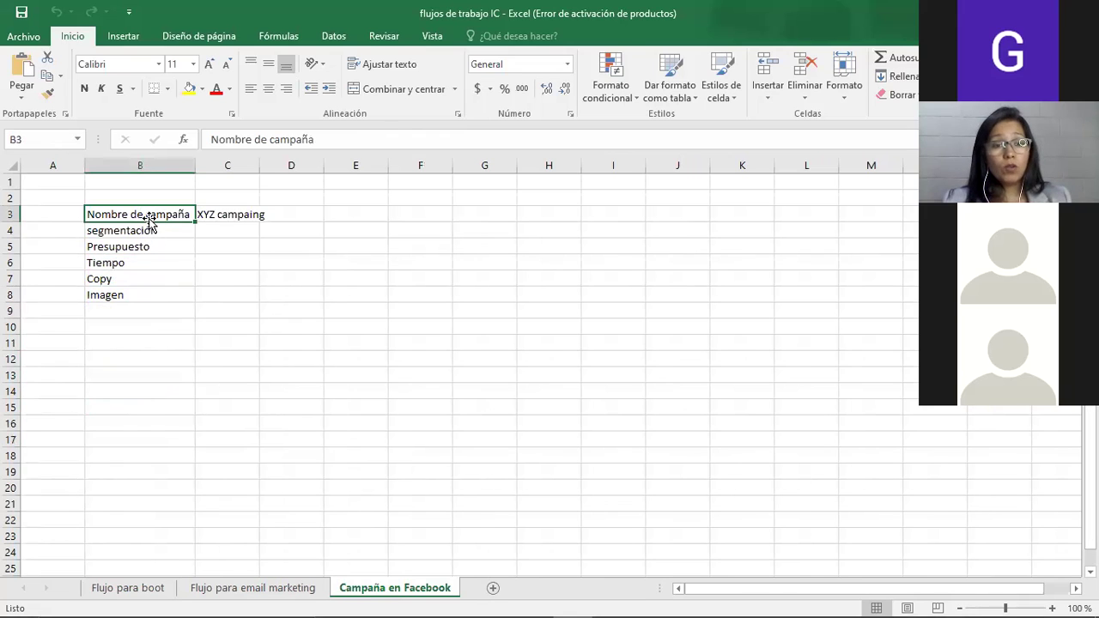
click(141, 232)
click(130, 248)
click(121, 262)
click(110, 282)
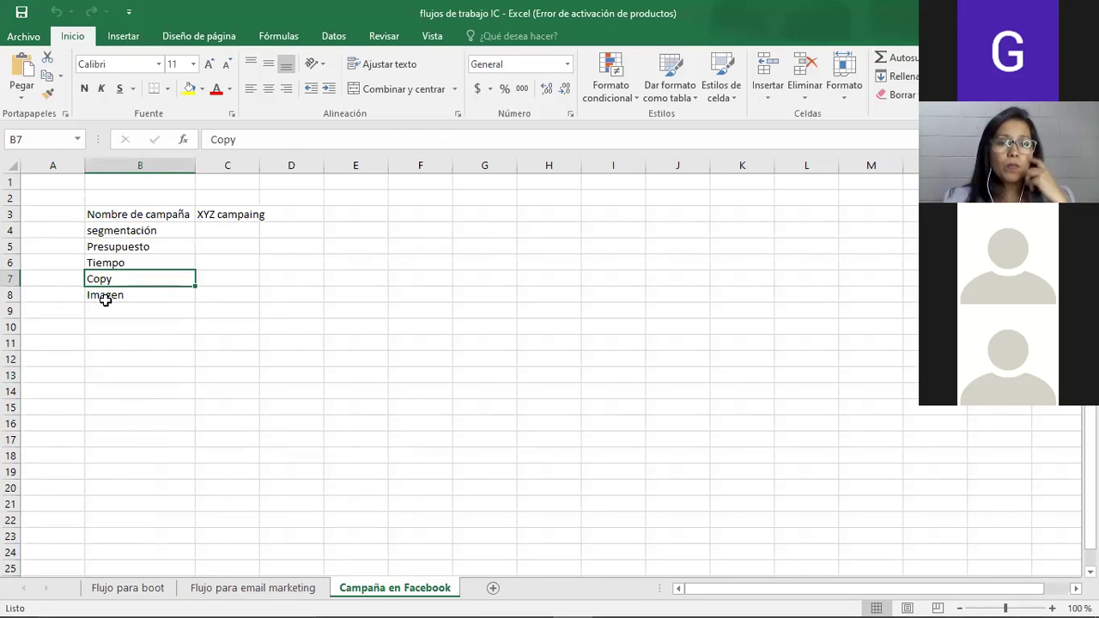
click(115, 293)
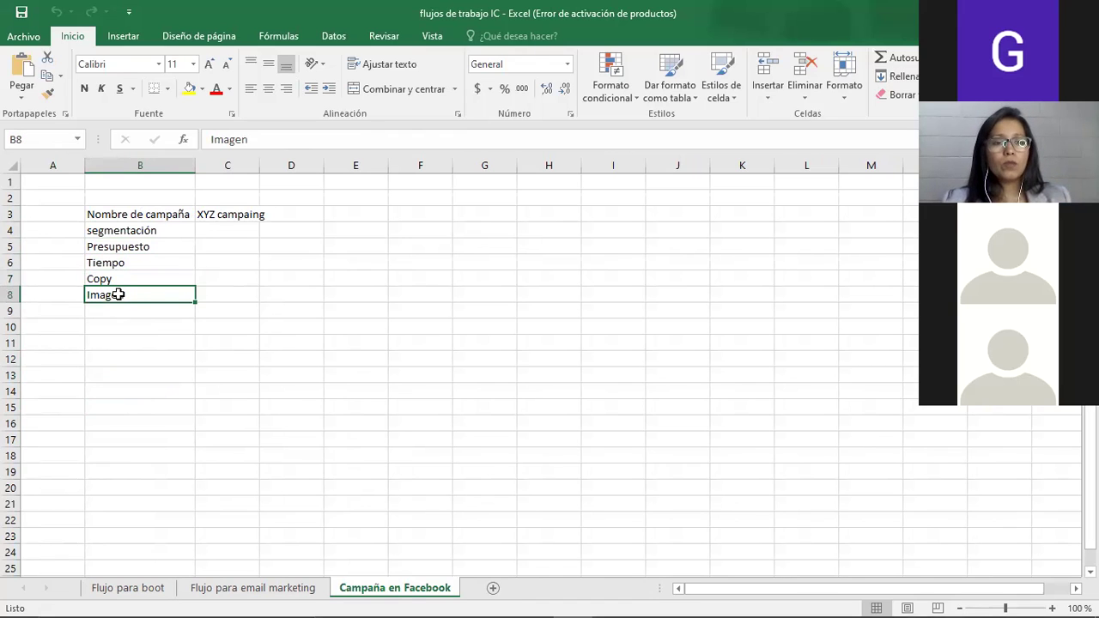
click(131, 310)
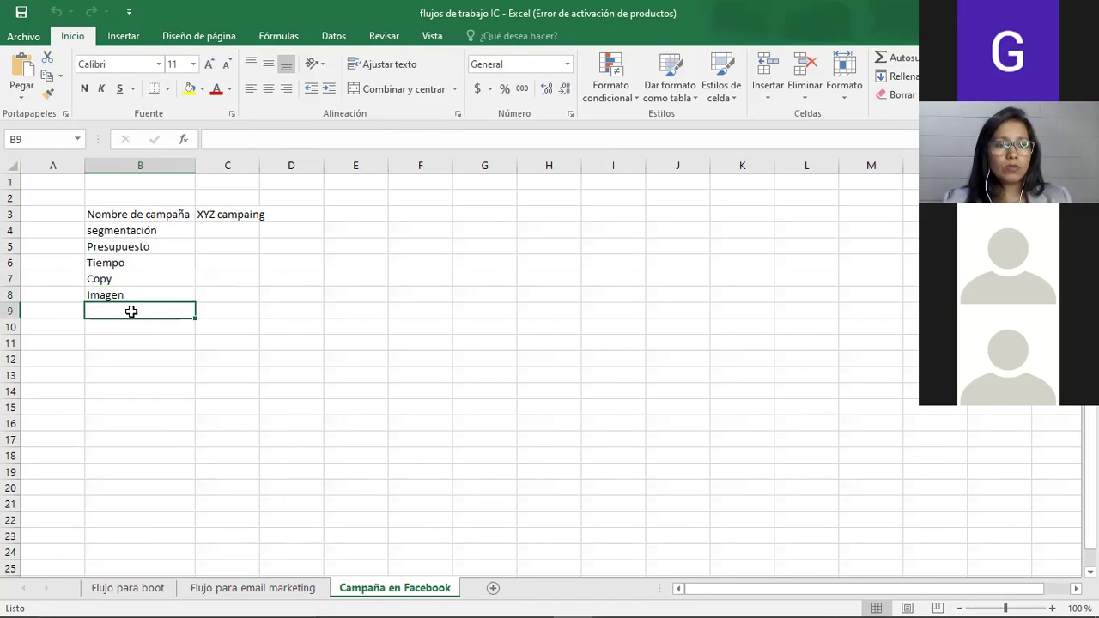
Review the campaign field labels from Nombre de campaña to Imagen together with the XYZ campaing entry on the Campaña en Facebook sheet
click(233, 295)
drag(189, 298, 146, 227)
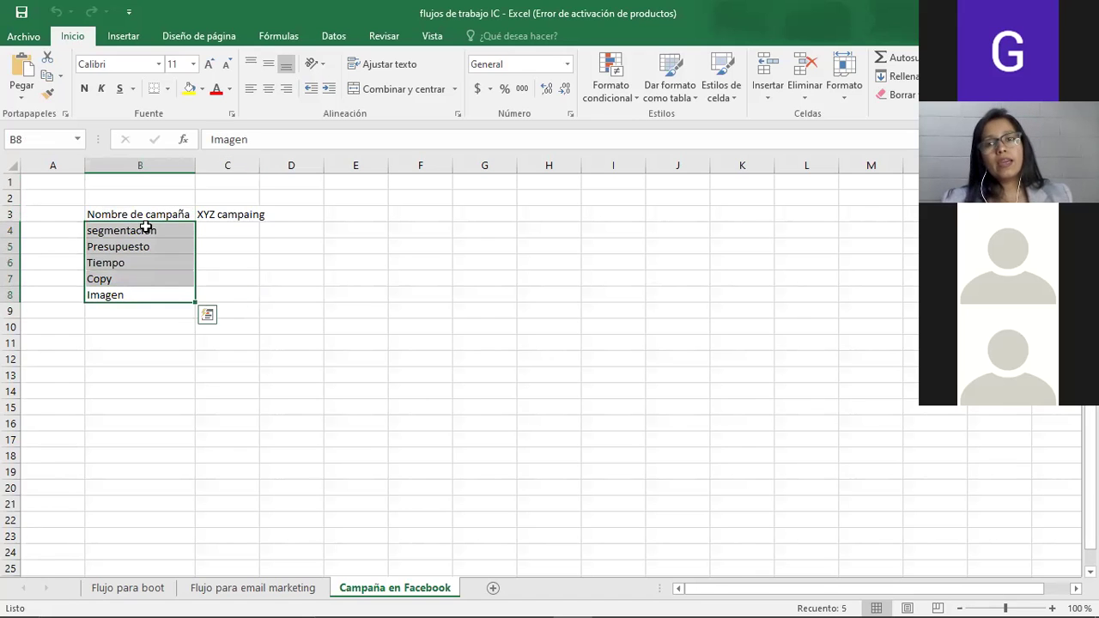
click(190, 258)
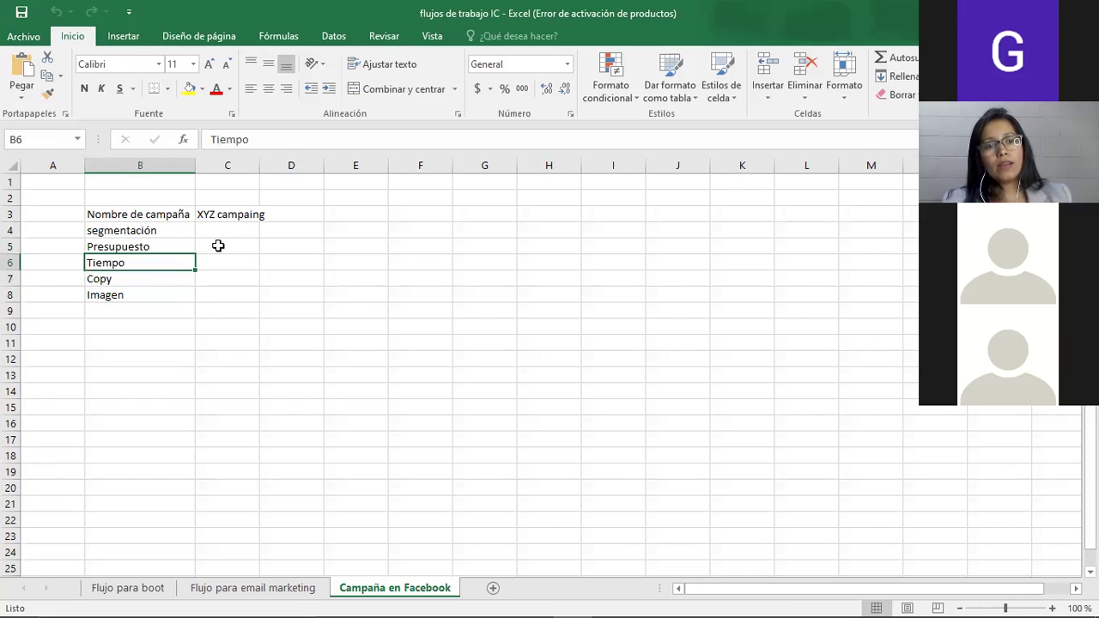
click(218, 247)
click(296, 218)
click(240, 216)
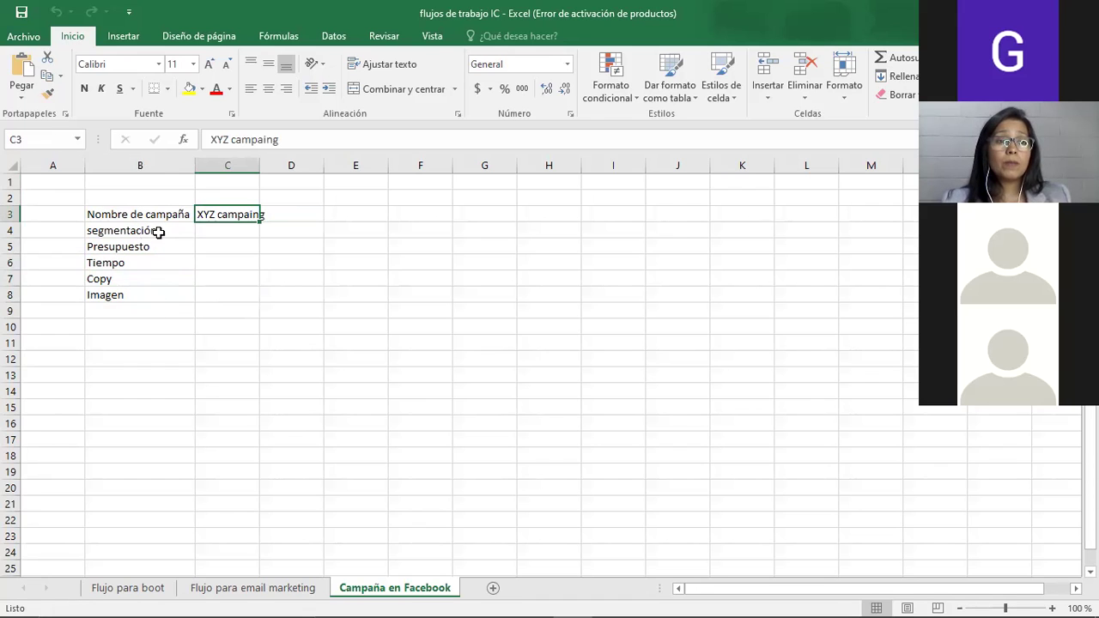
click(144, 310)
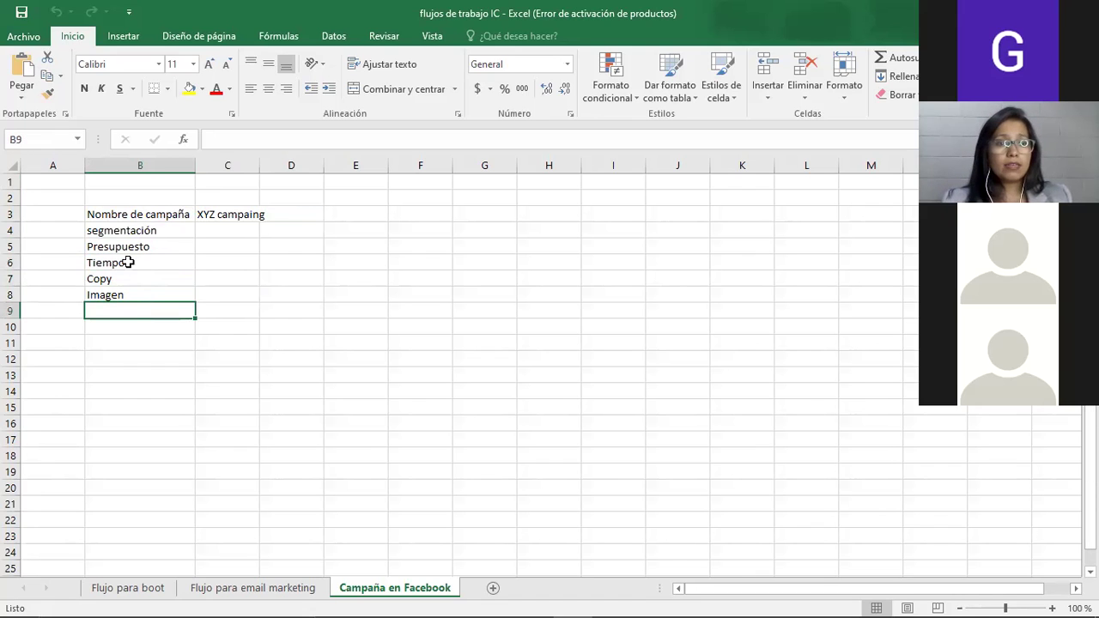
drag(128, 214, 135, 305)
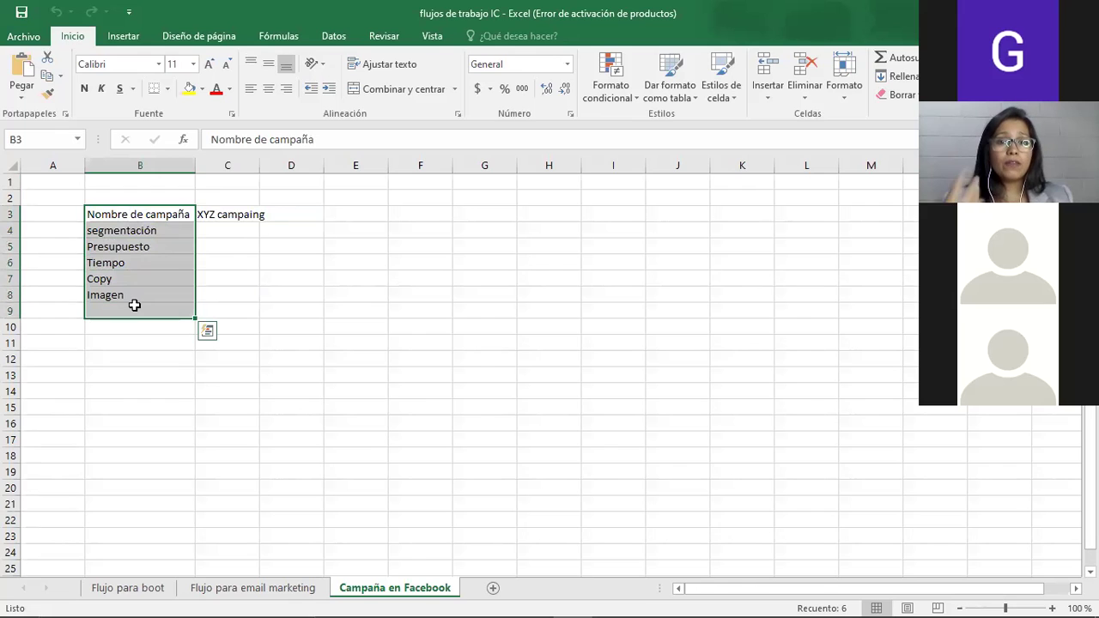
click(172, 343)
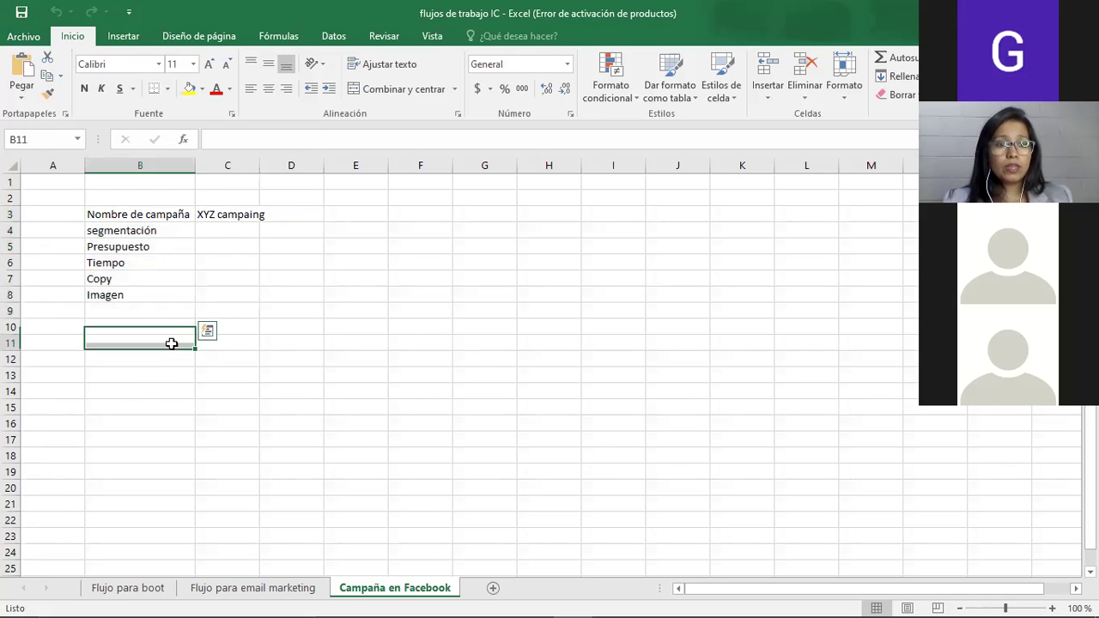
drag(186, 300, 102, 216)
Go through the value cells in column C from XYZ campaing down to row 9, and highlight the field list in B3:B9
click(249, 218)
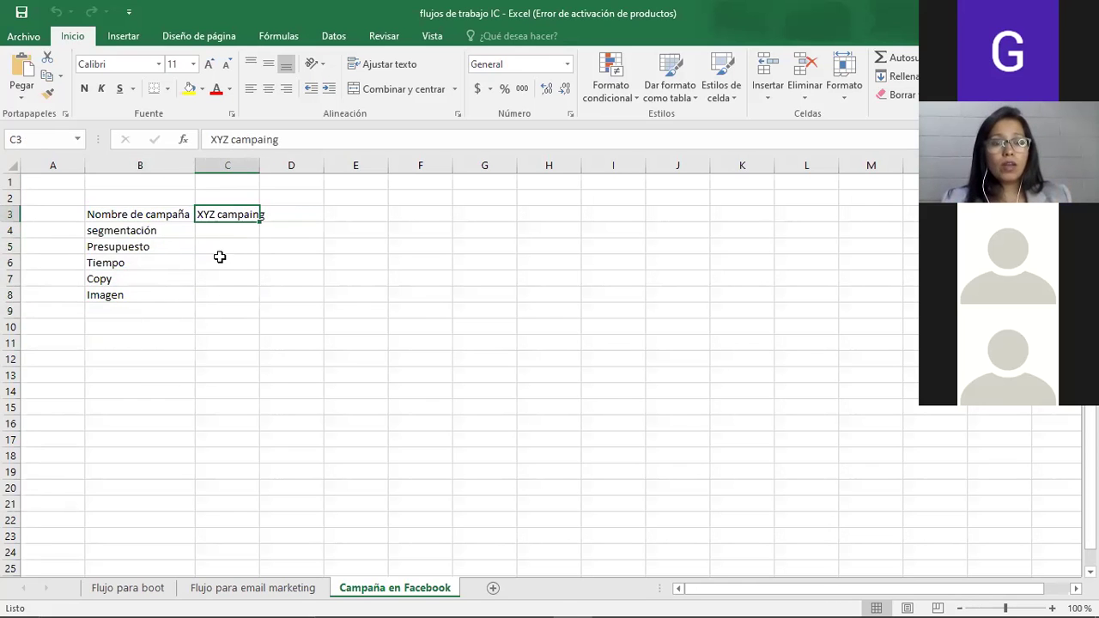
key(Down)
key(Down)
key(Down)
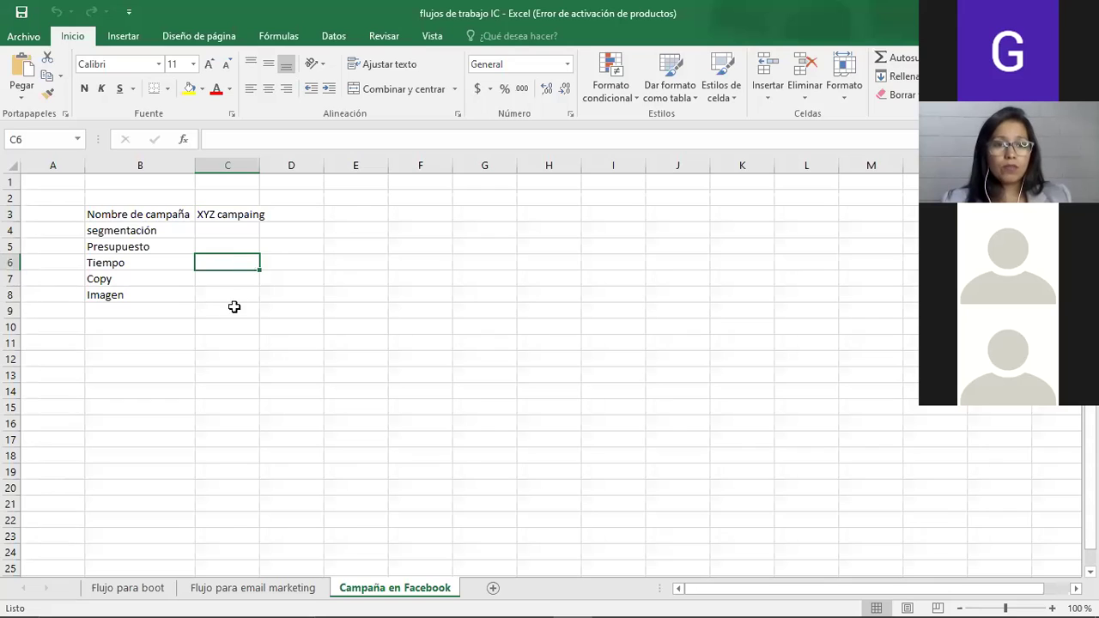
key(Down)
key(Down)
key(Down)
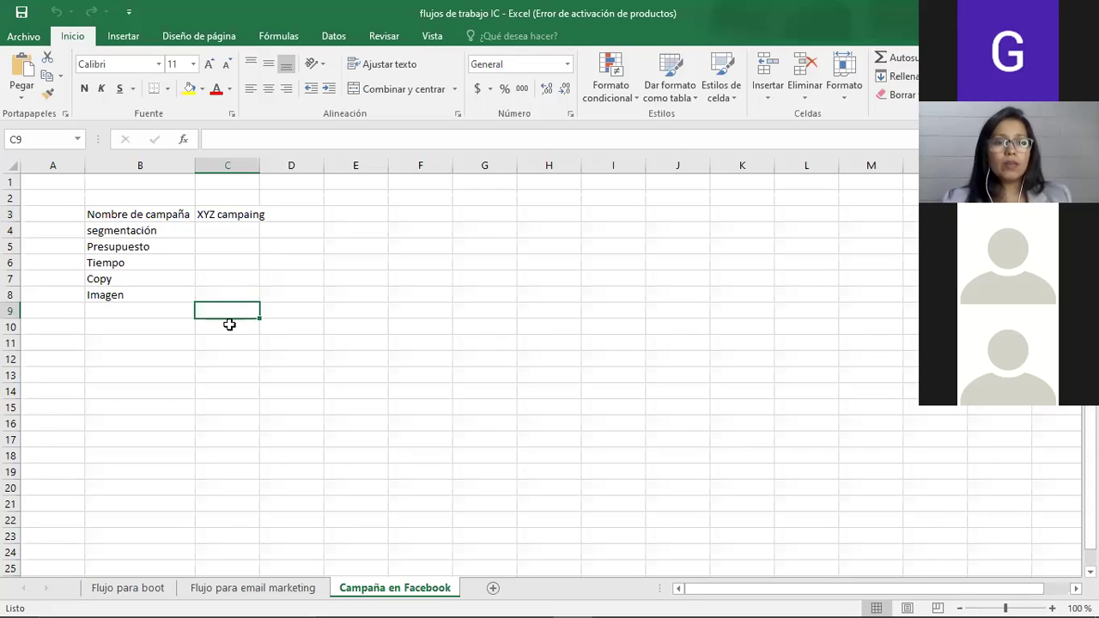
click(235, 293)
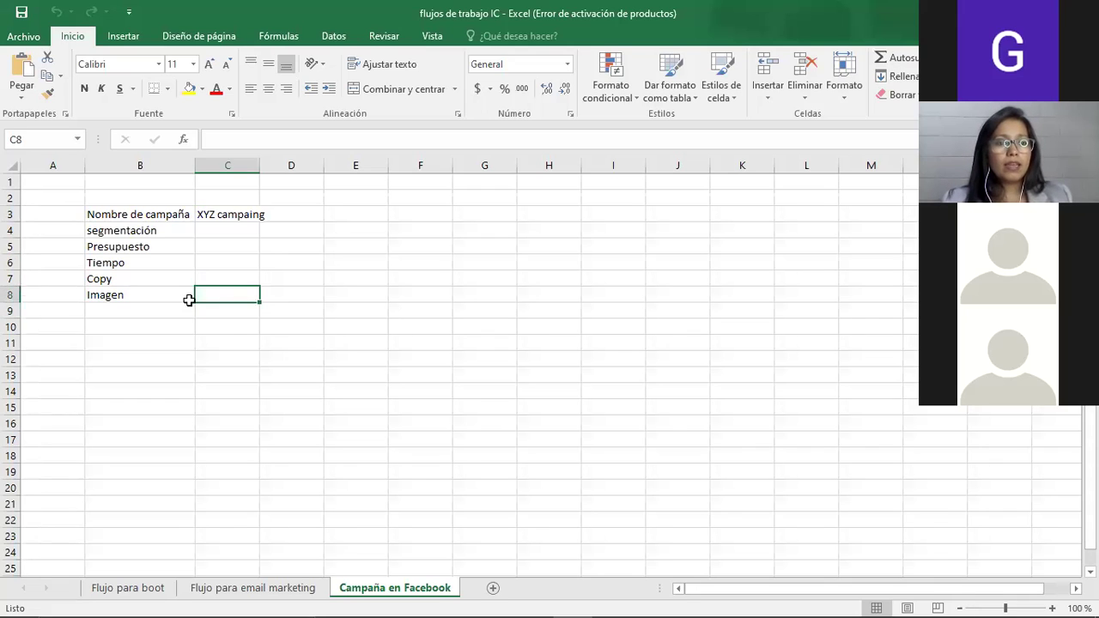
drag(184, 312, 97, 220)
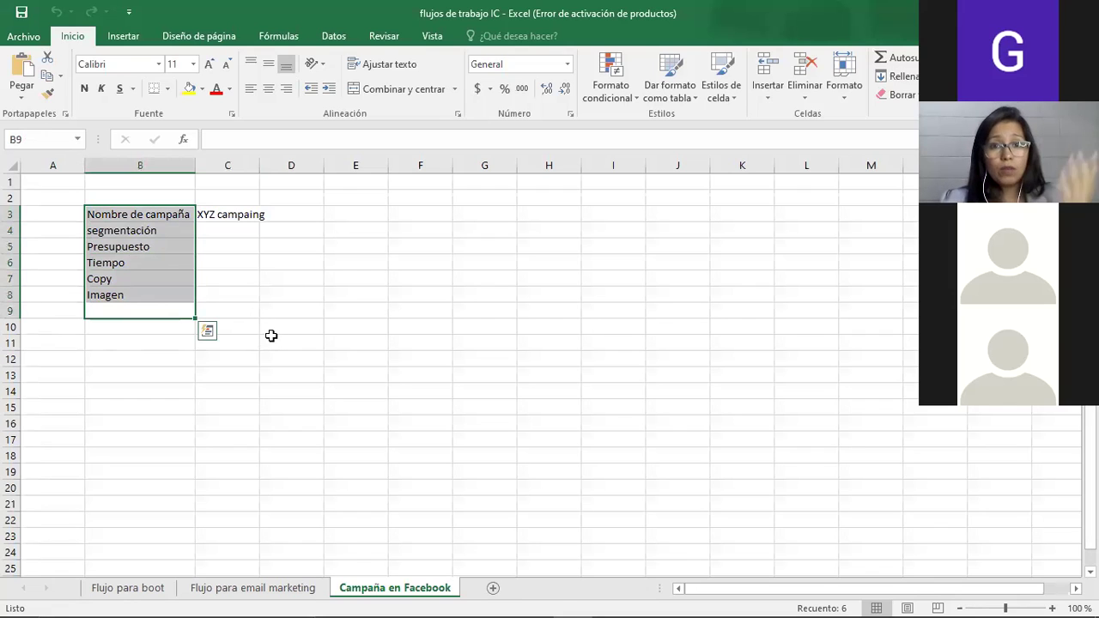
key(Escape)
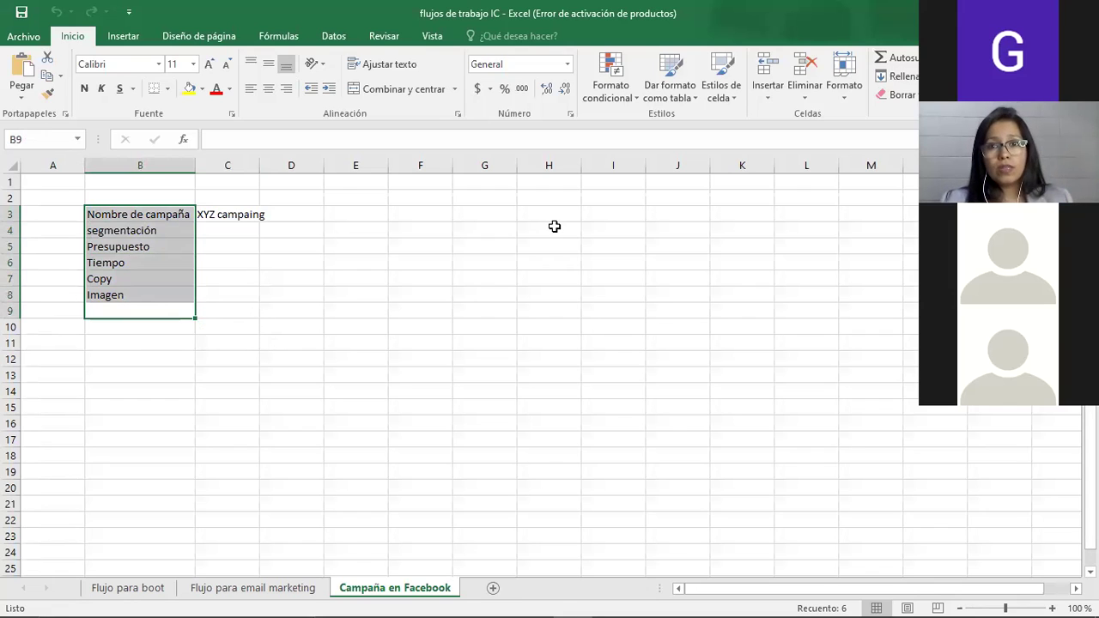